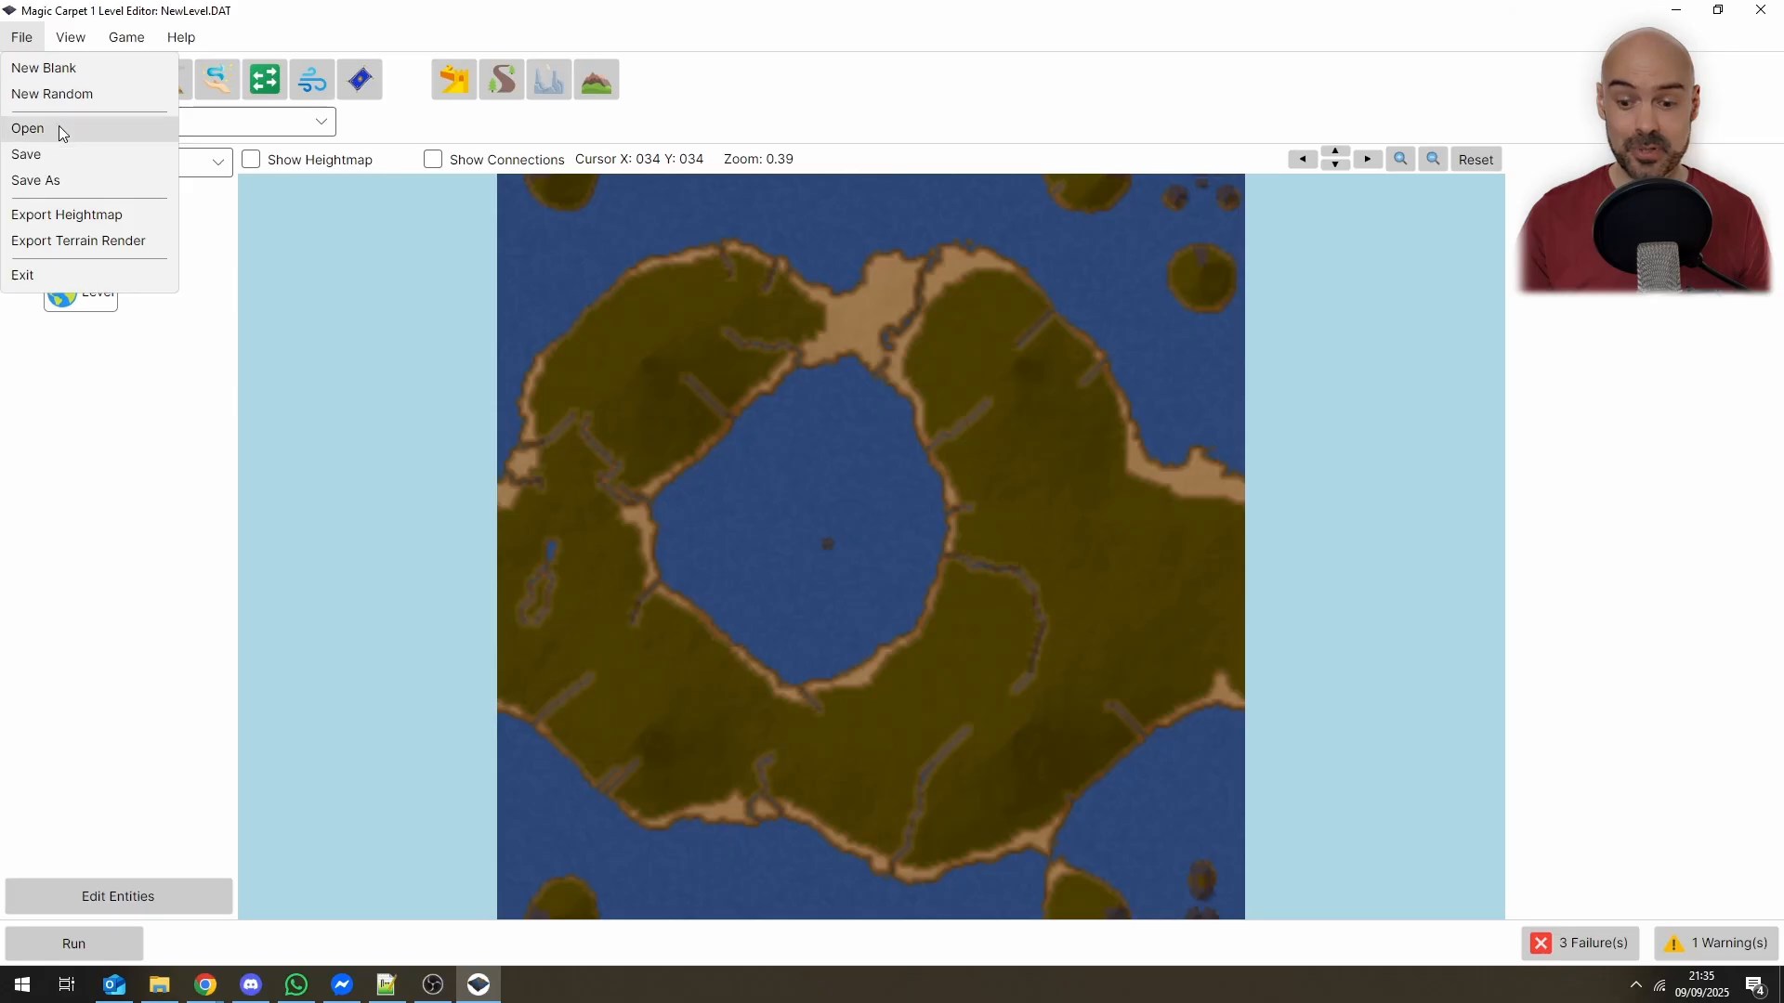
# Open the extracted level file data_000008.bin
pyautogui.click(58, 129)
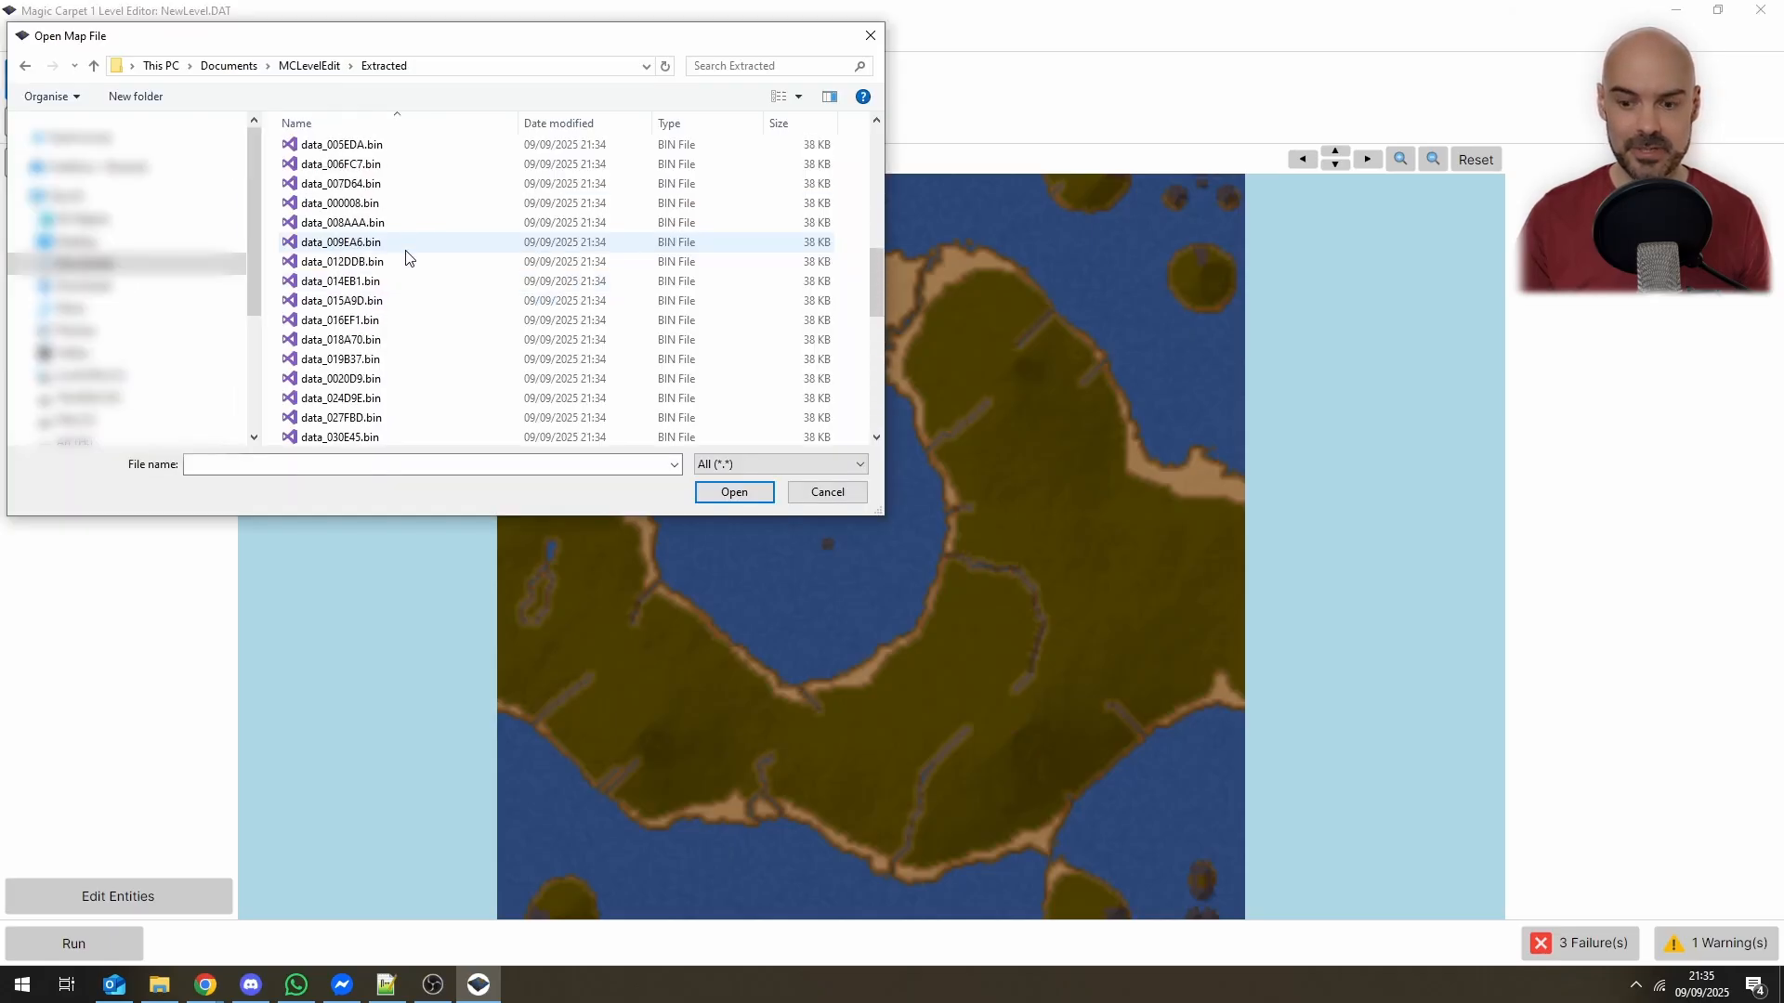
pyautogui.doubleClick(414, 204)
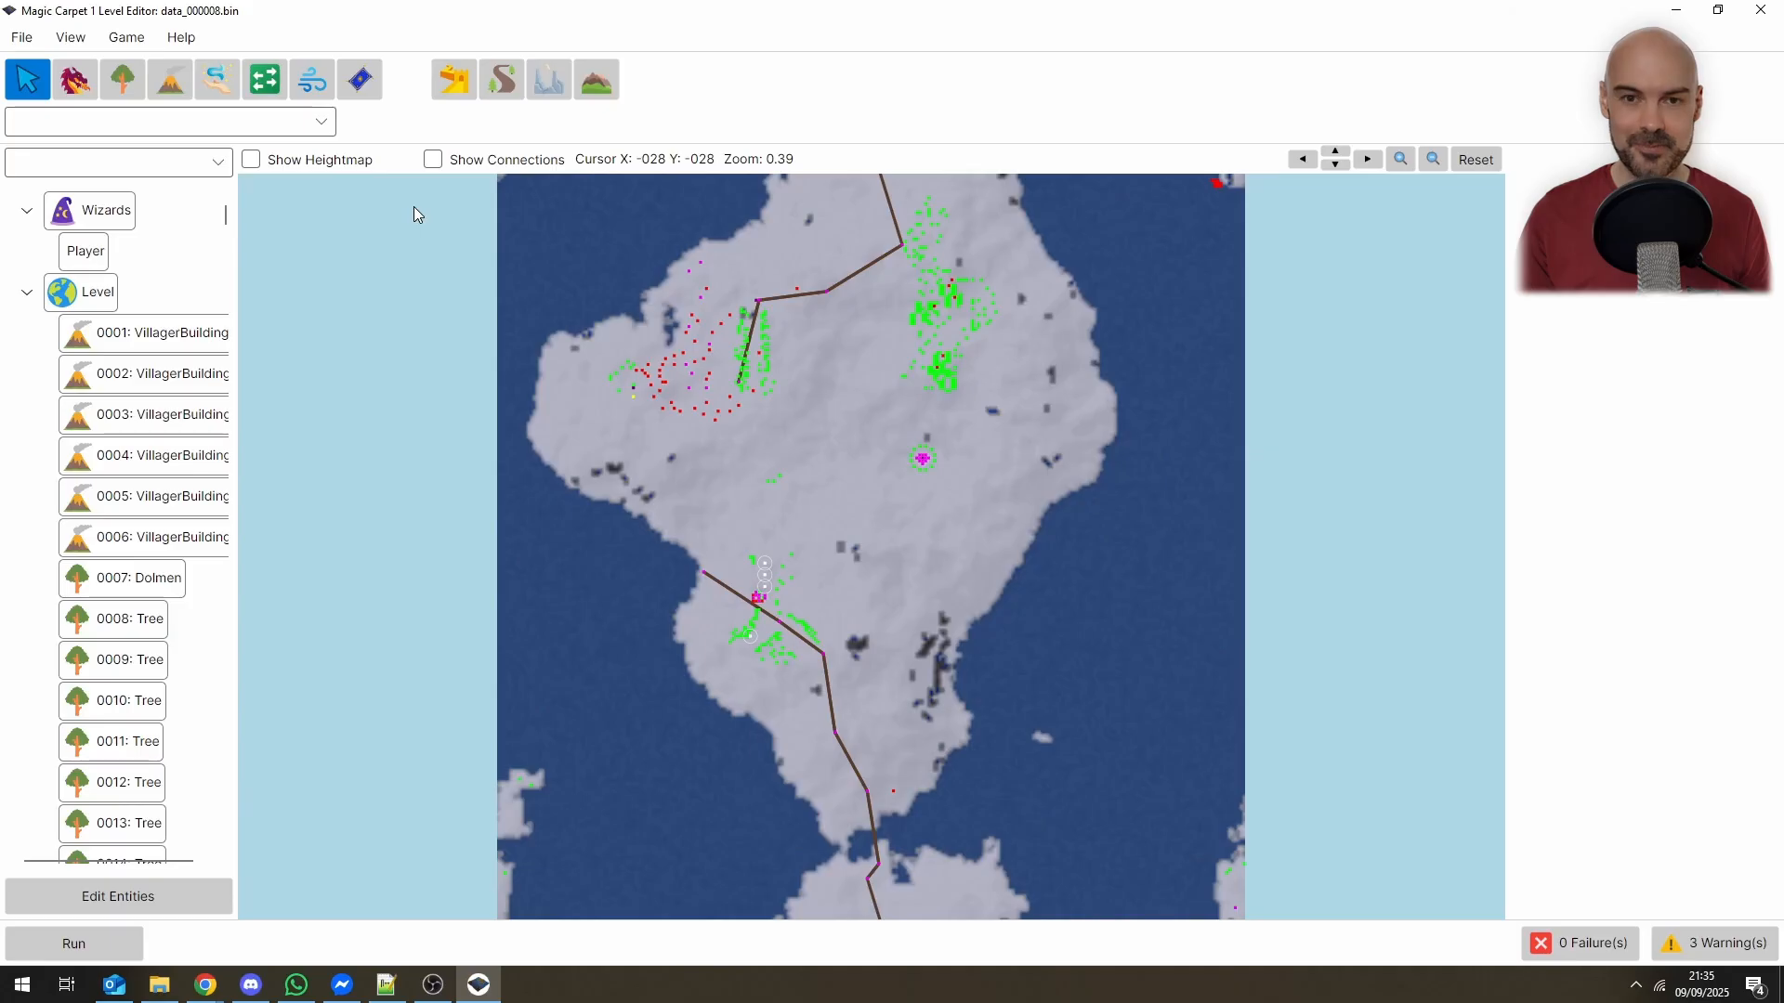
# Open the extracted level file data_014EB1.bin and preview its heightmap, returning to the normal terrain view
pyautogui.click(21, 38)
pyautogui.click(56, 133)
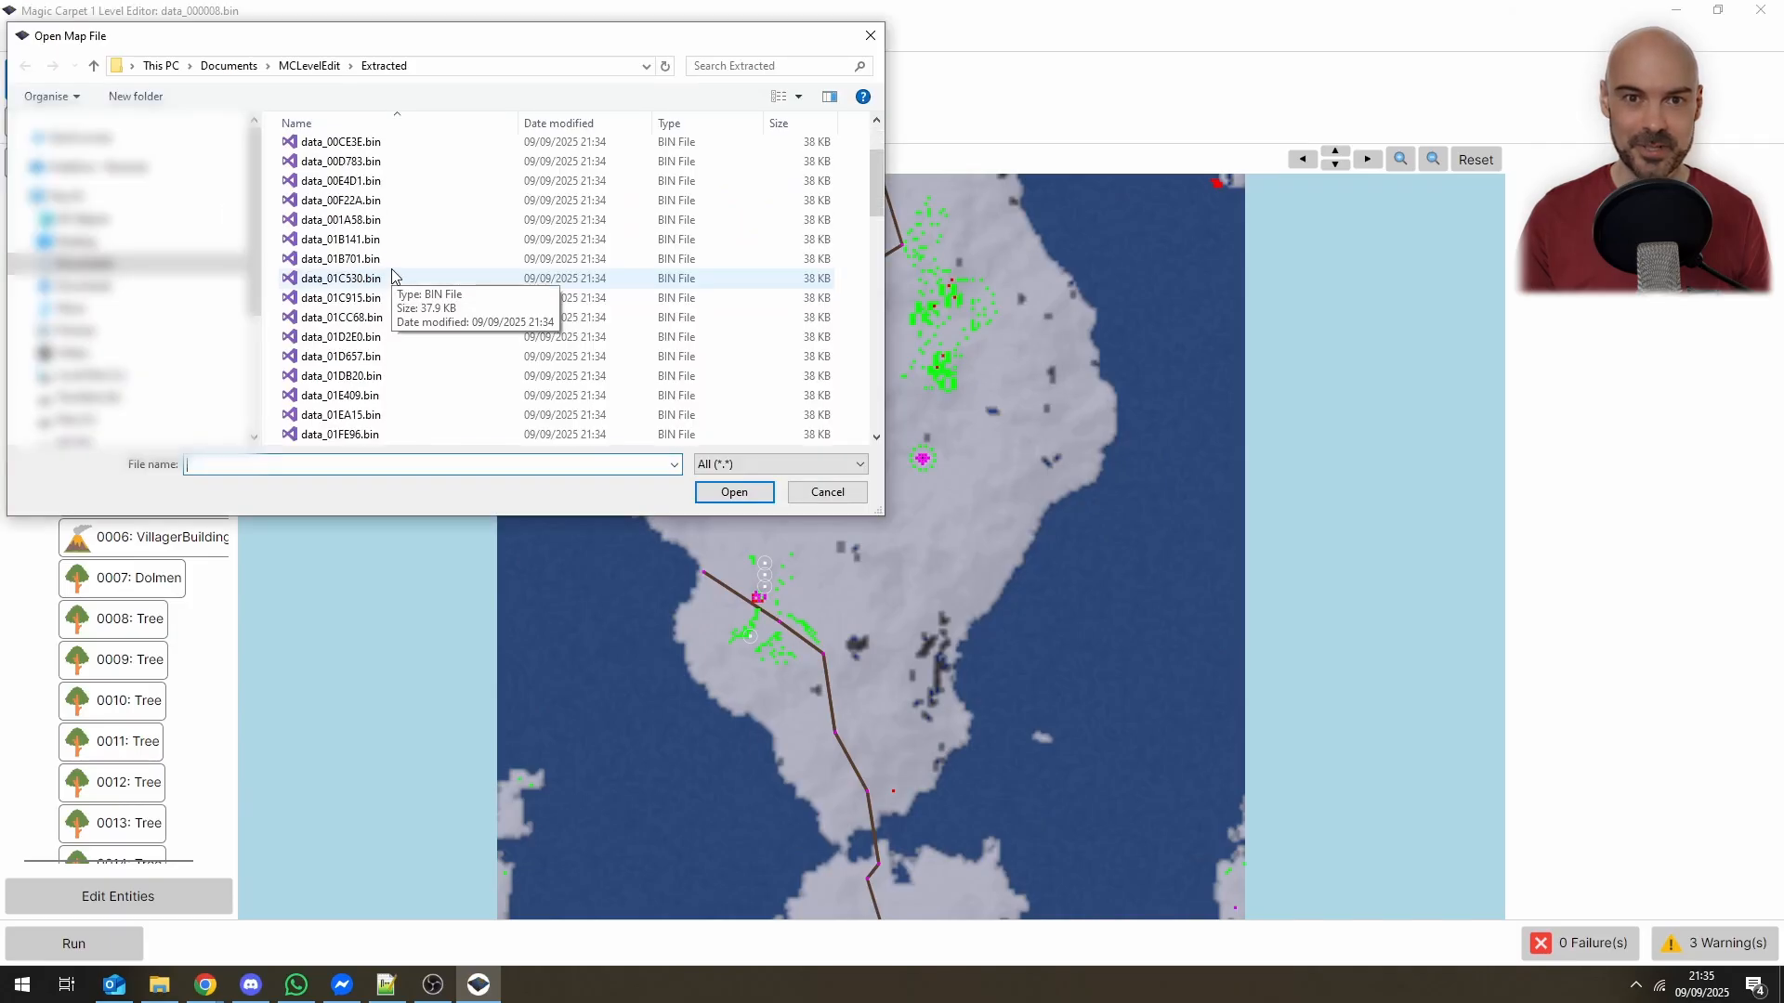
pyautogui.scroll(-8, 392, 275)
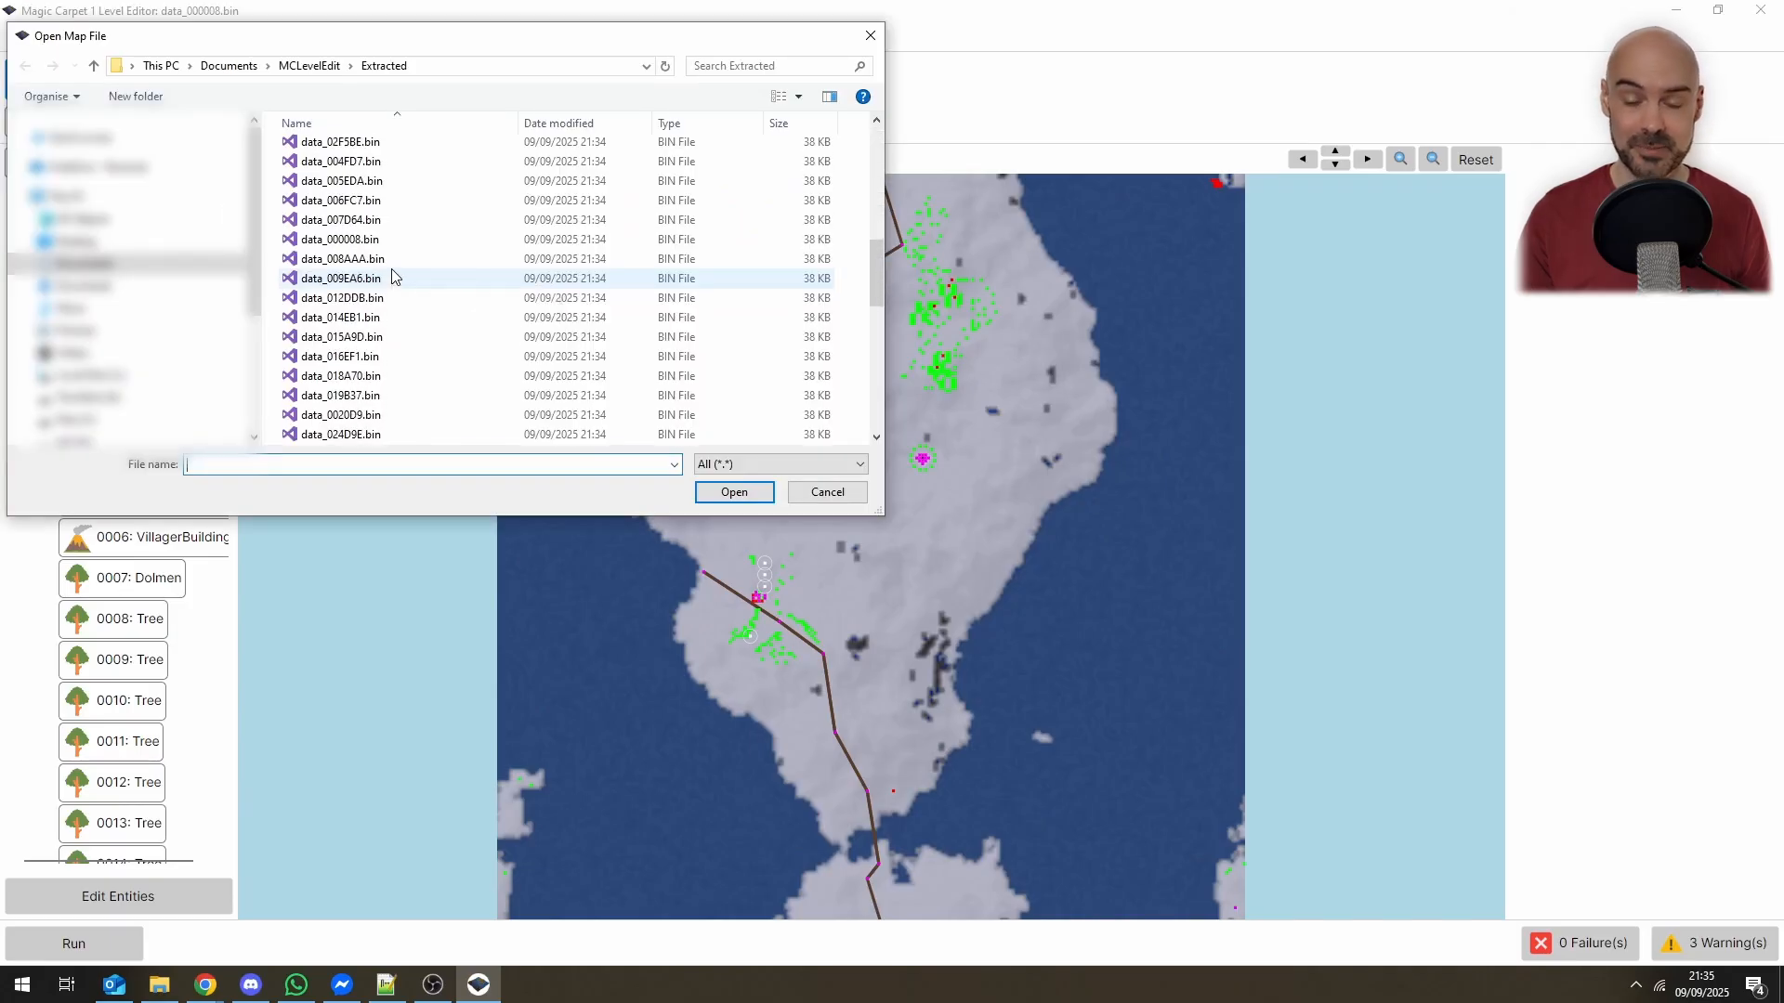
pyautogui.doubleClick(388, 321)
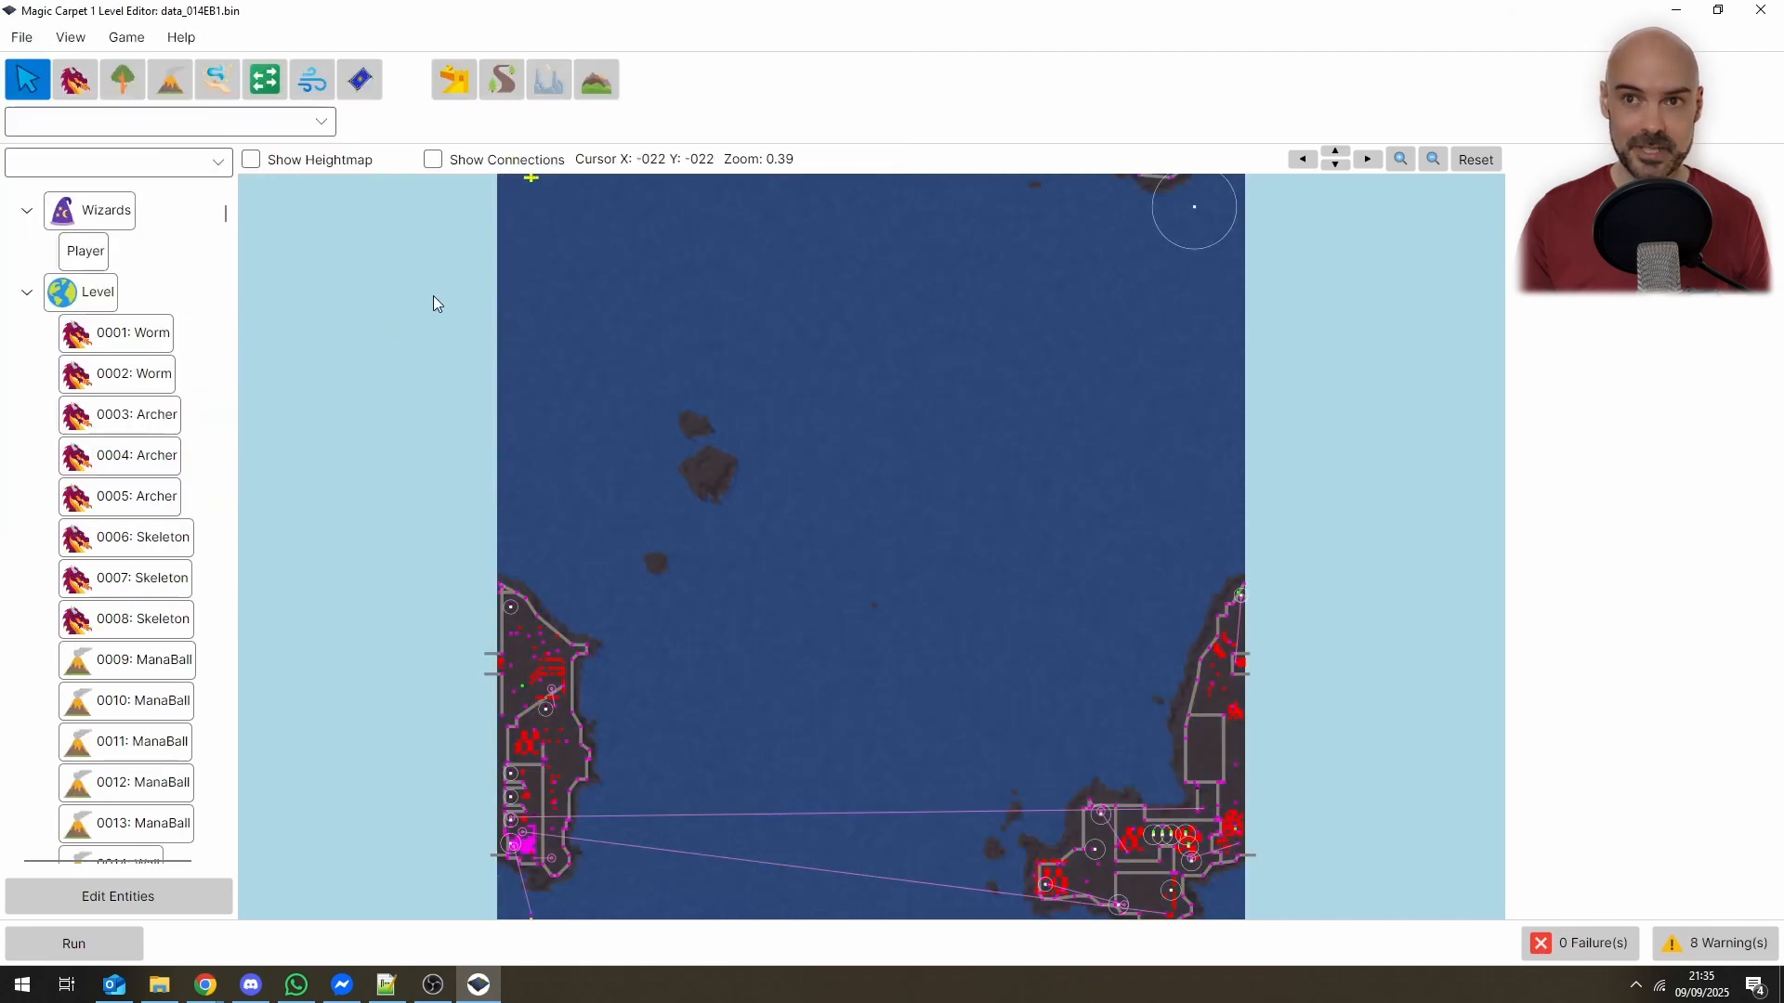
pyautogui.click(293, 162)
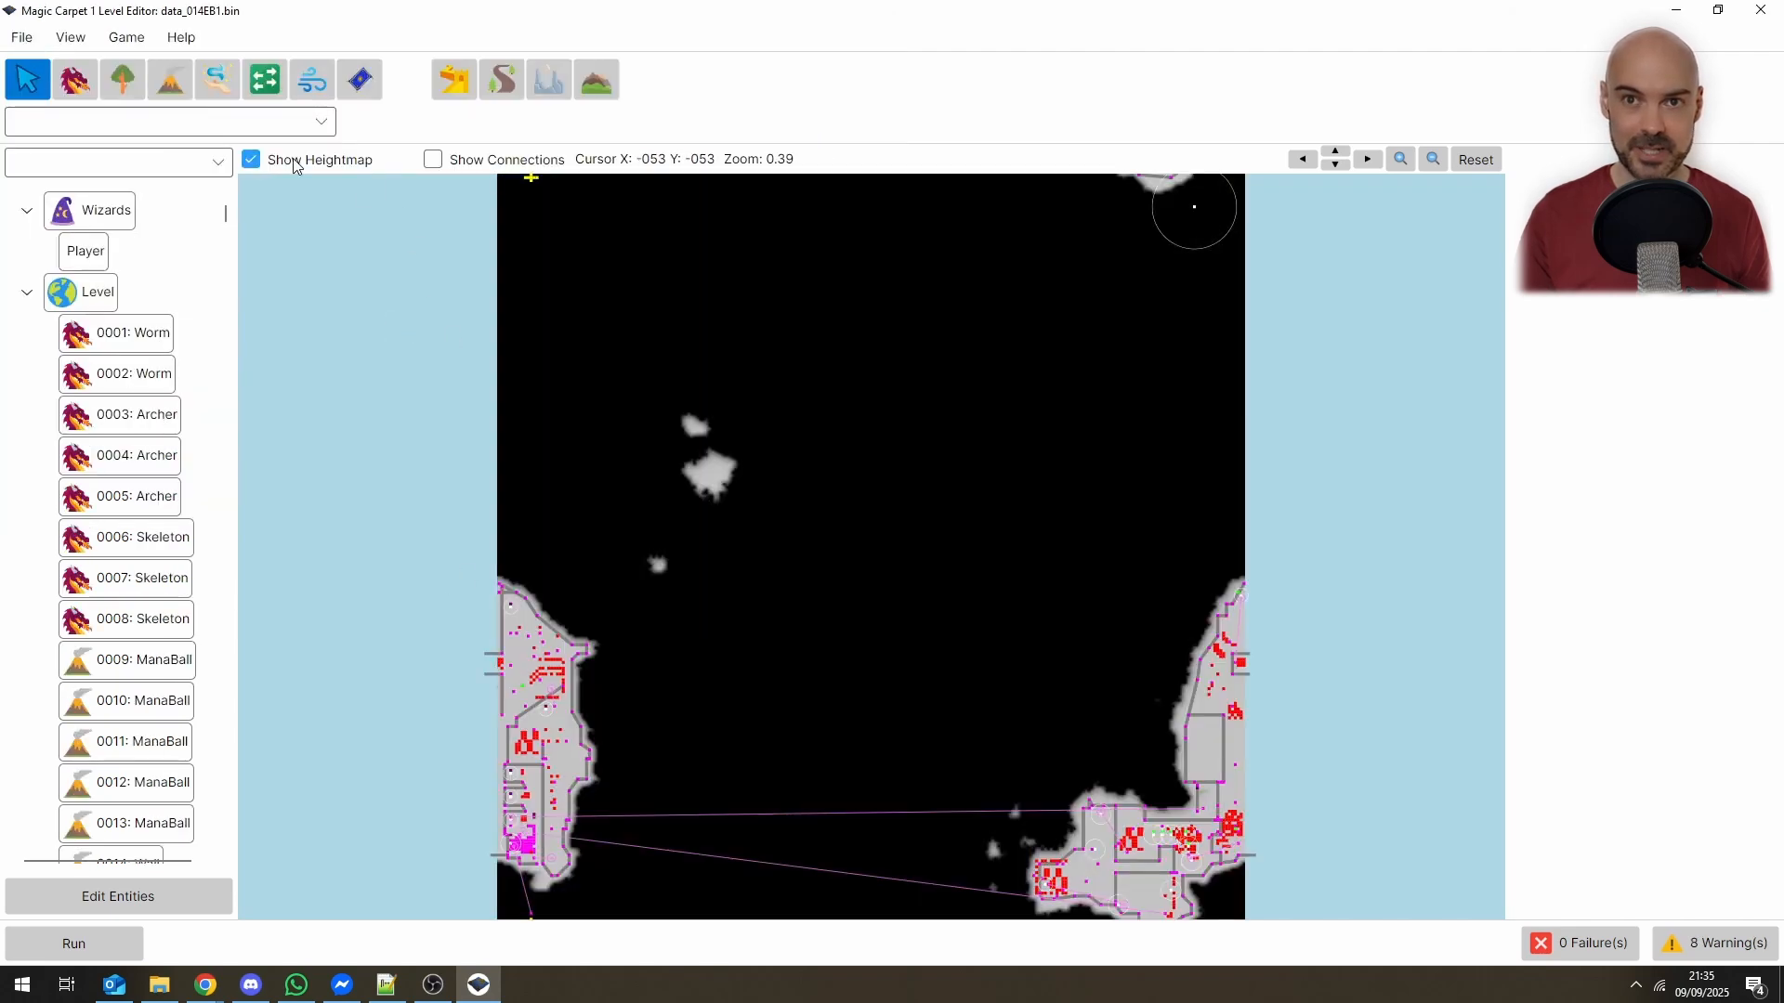
pyautogui.click(296, 164)
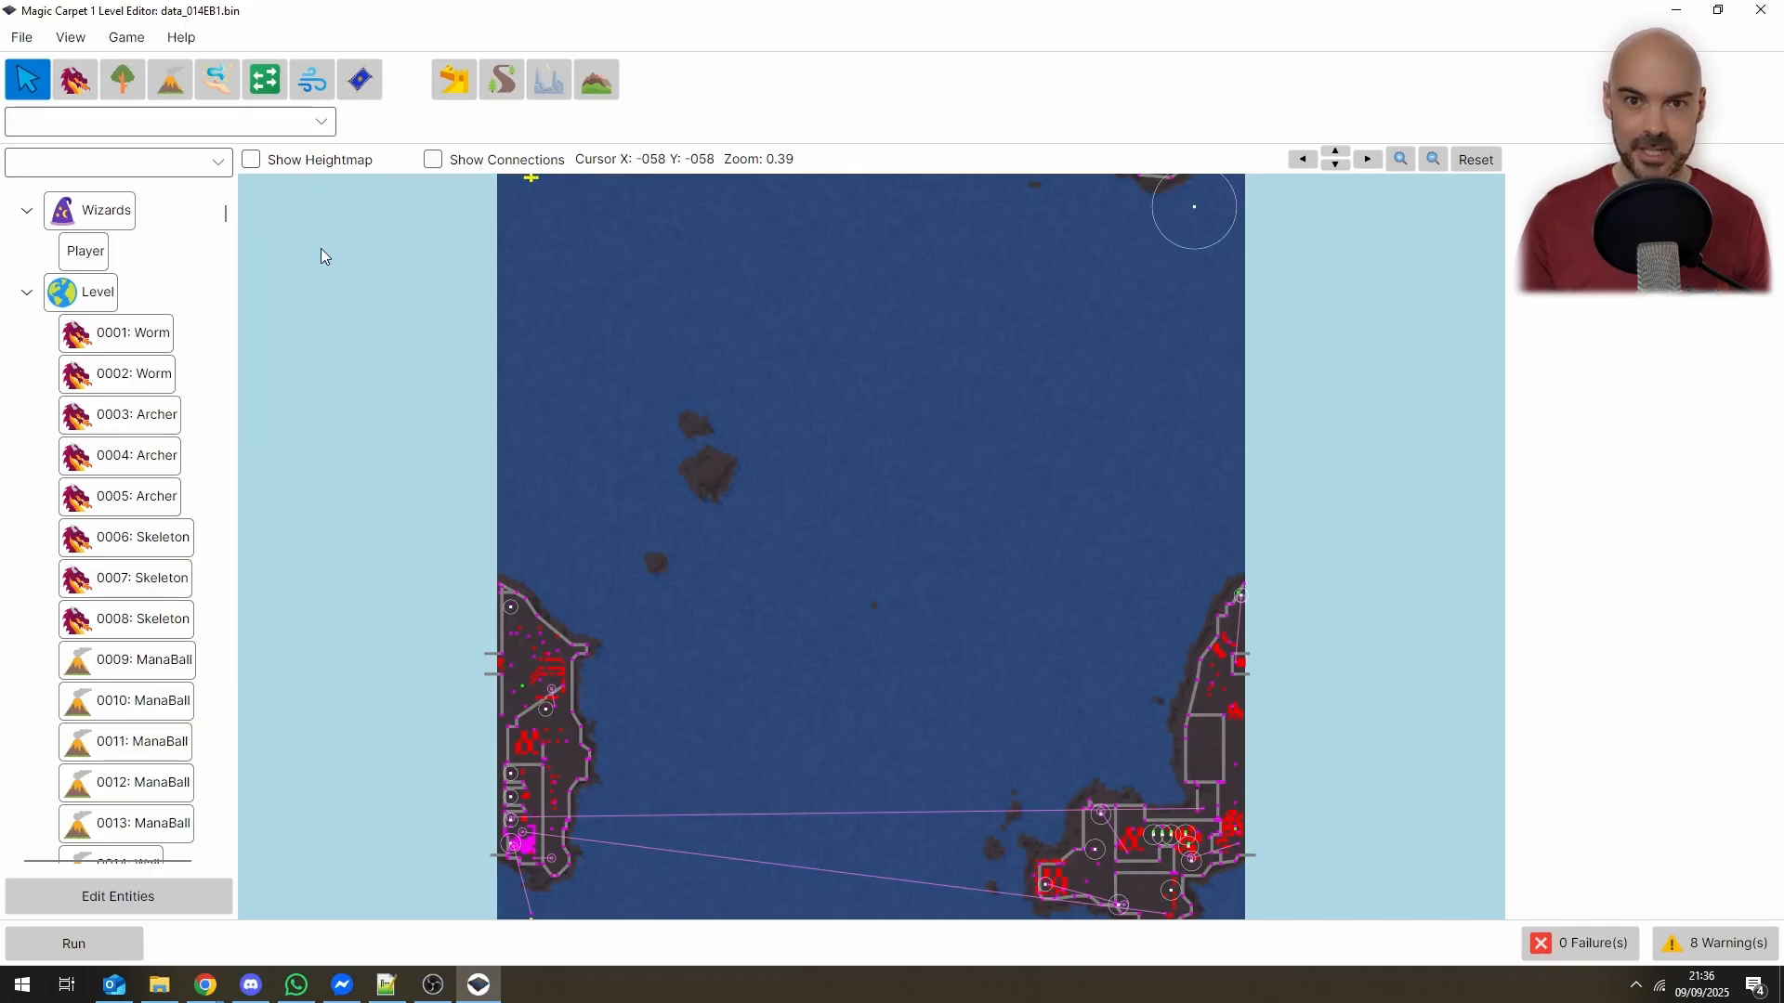
# Create a new blank level without saving the changes to the open one
pyautogui.click(22, 38)
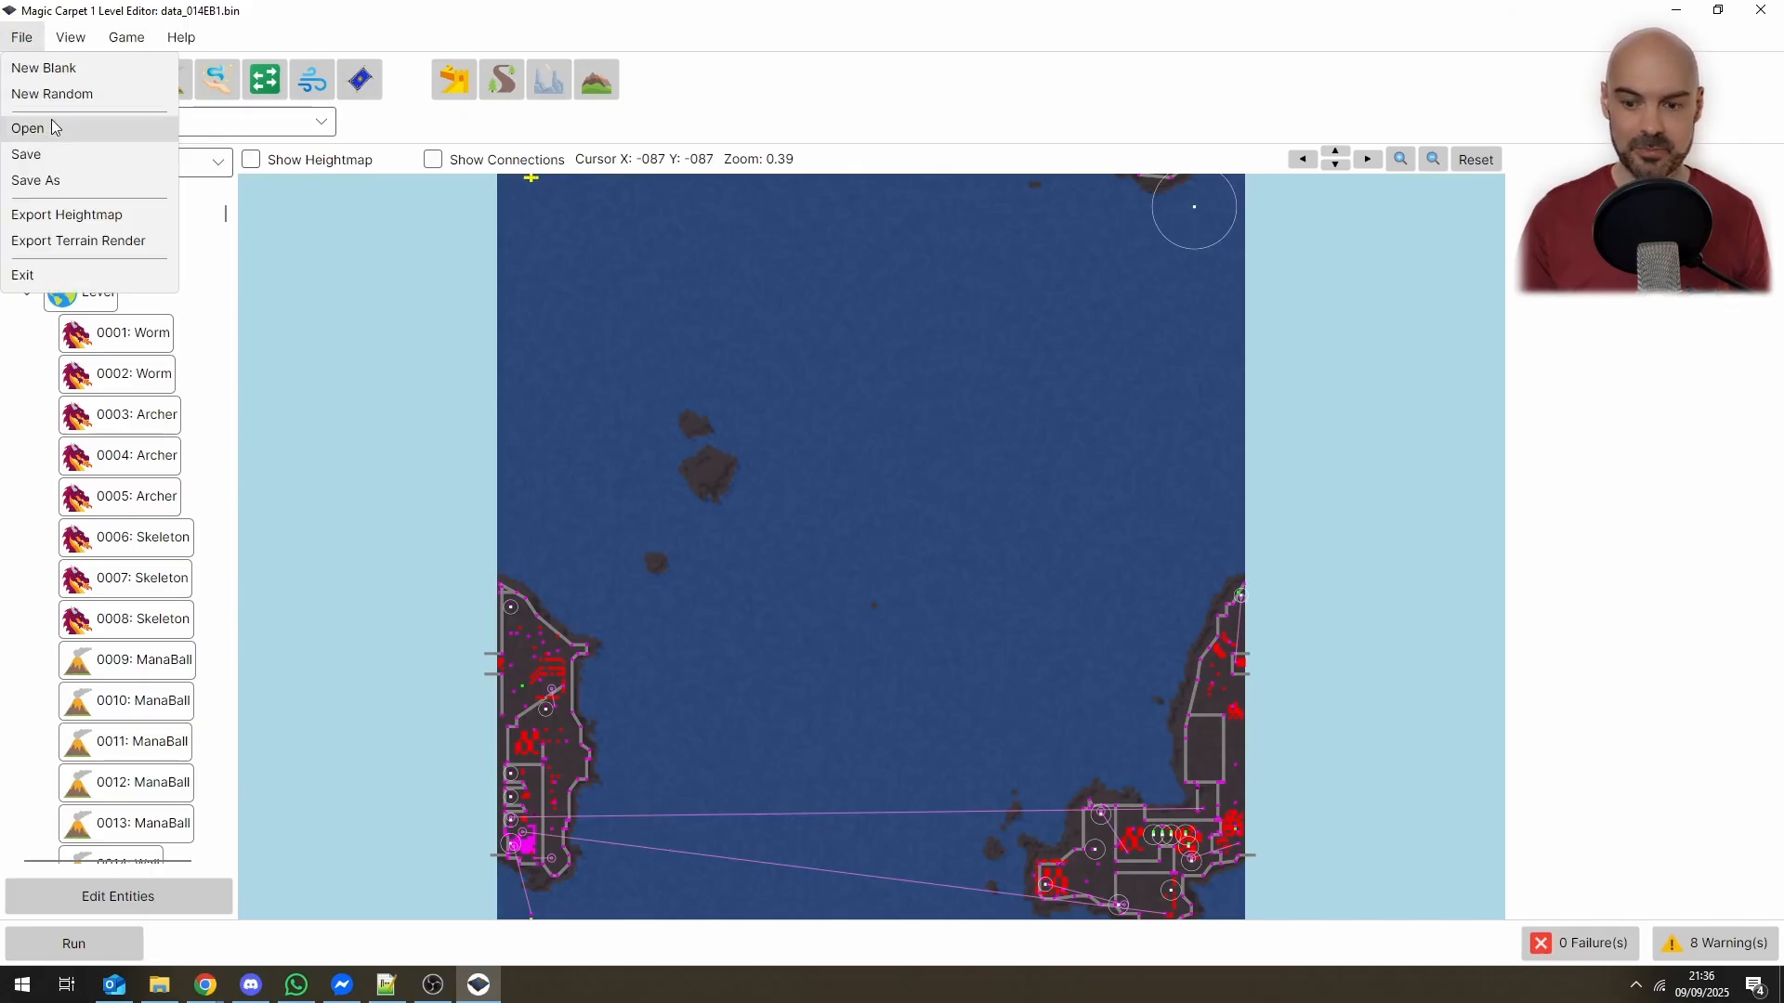
pyautogui.click(51, 68)
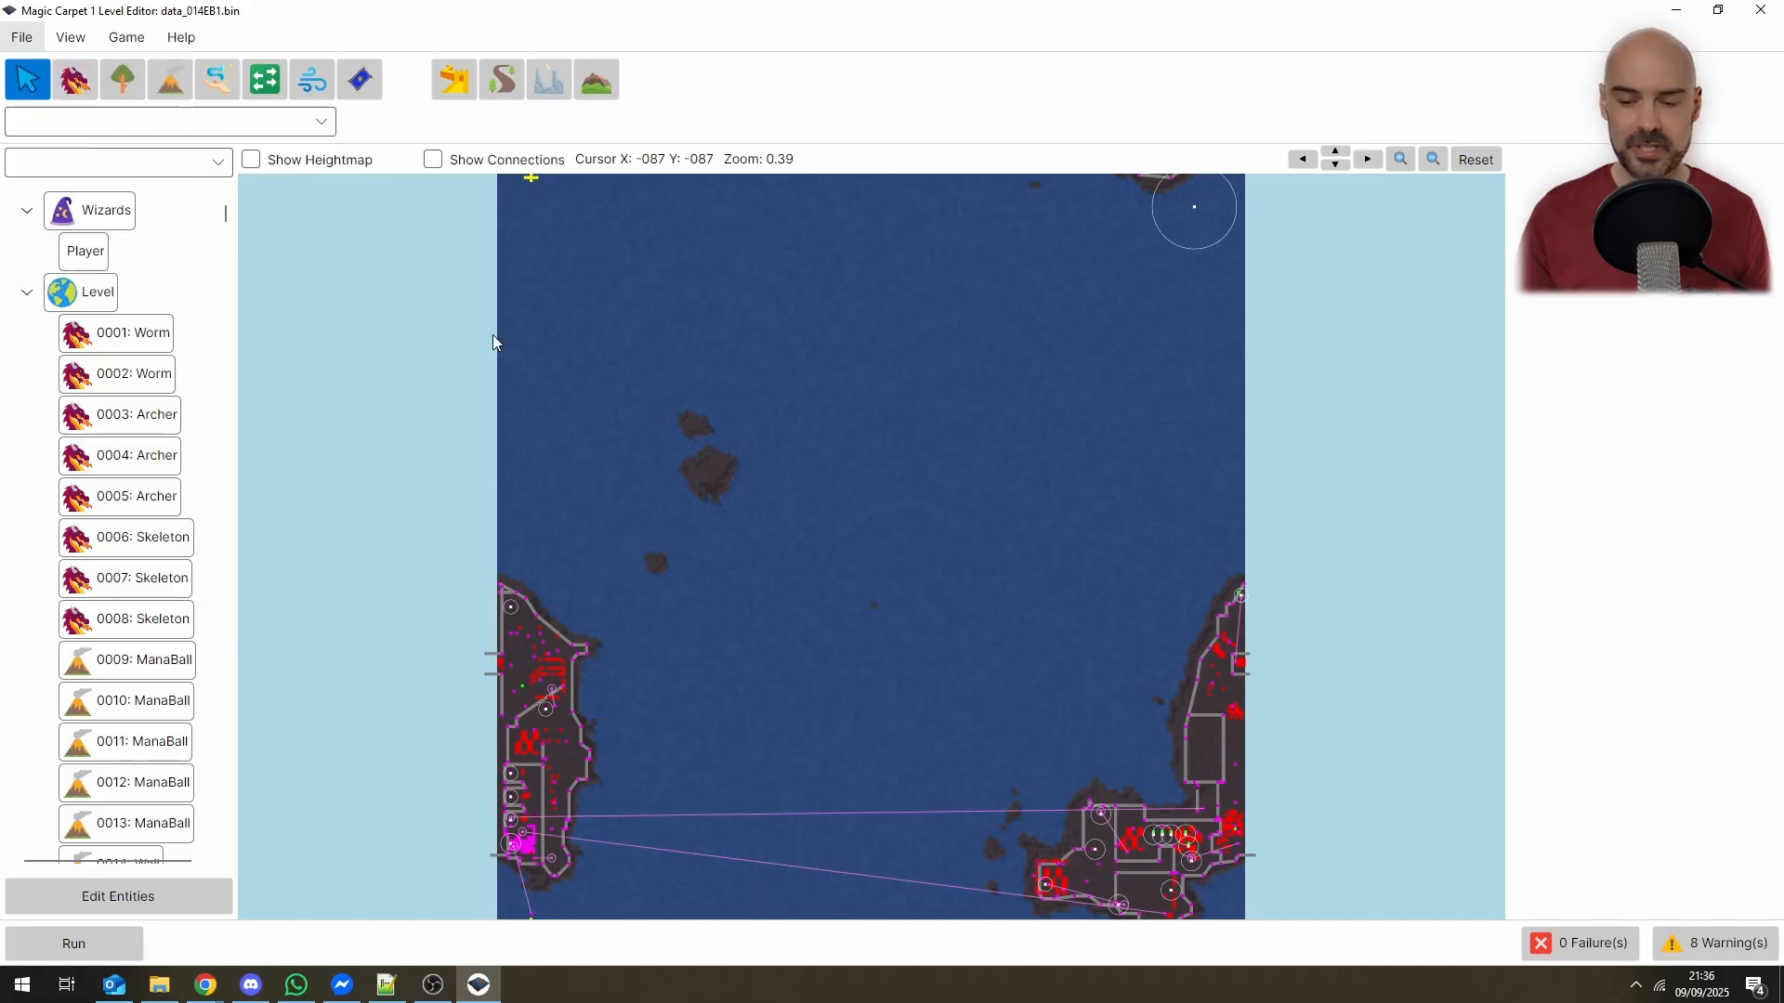
pyautogui.click(906, 526)
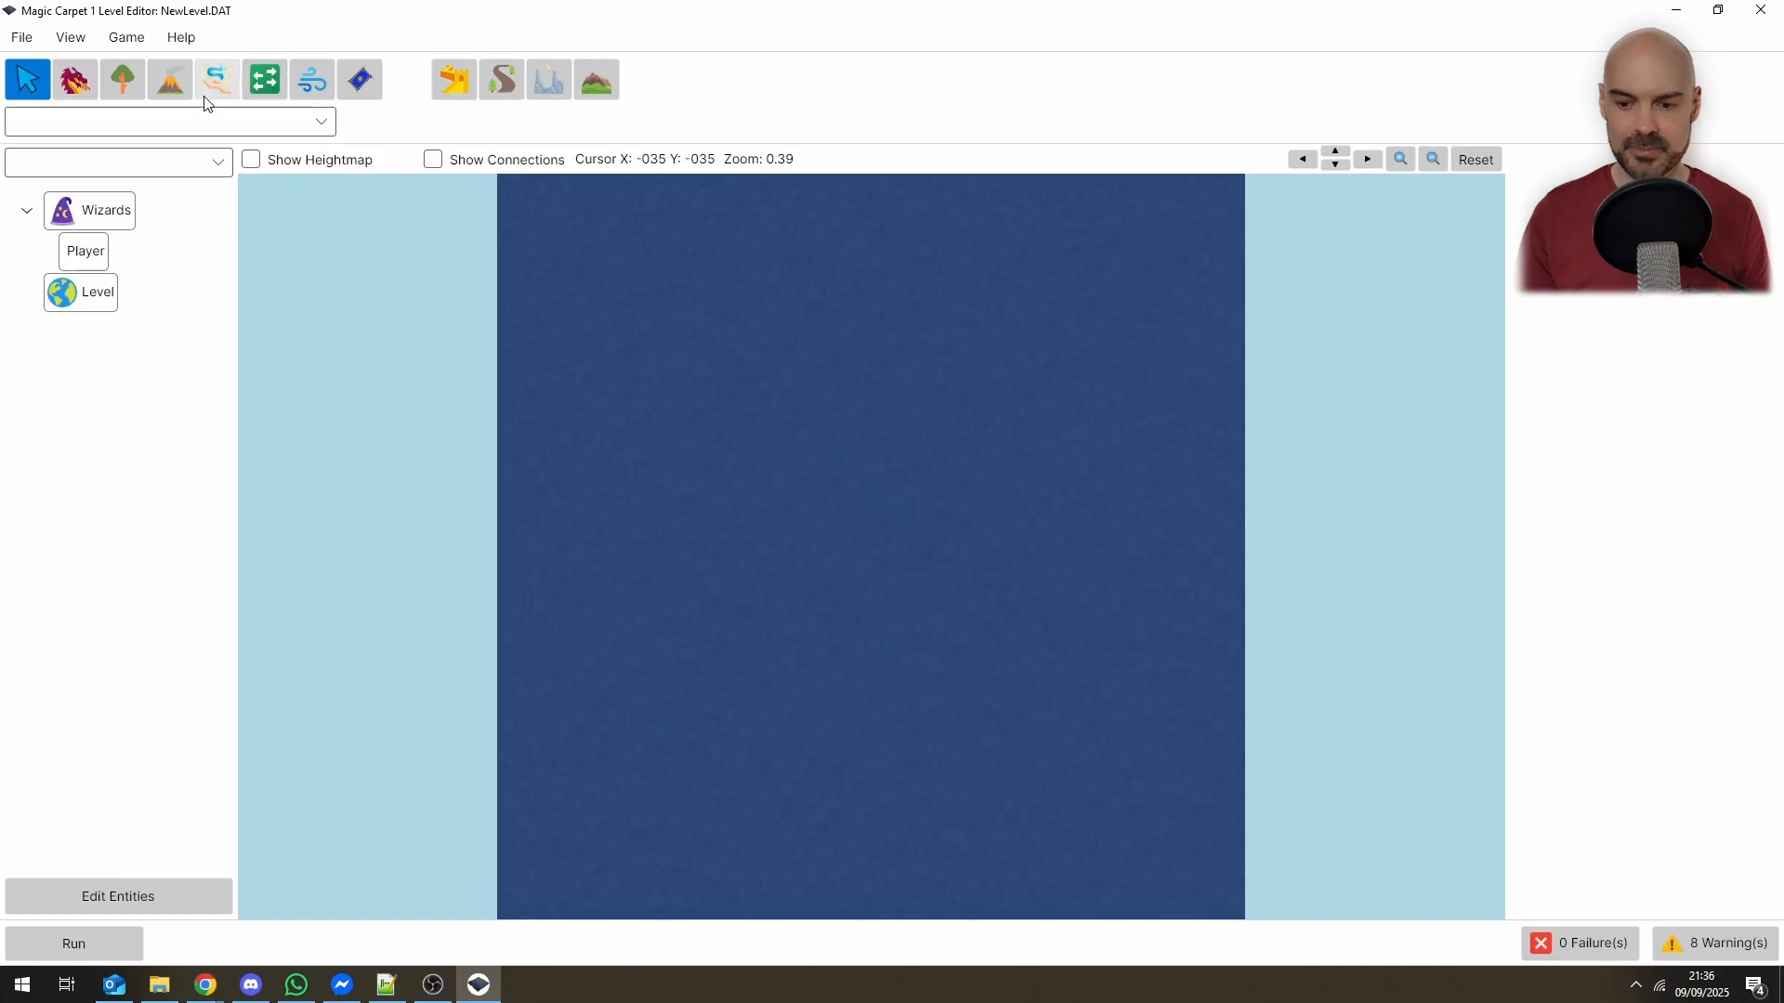
# Create a new random level, discarding the changes to the blank one
pyautogui.click(22, 42)
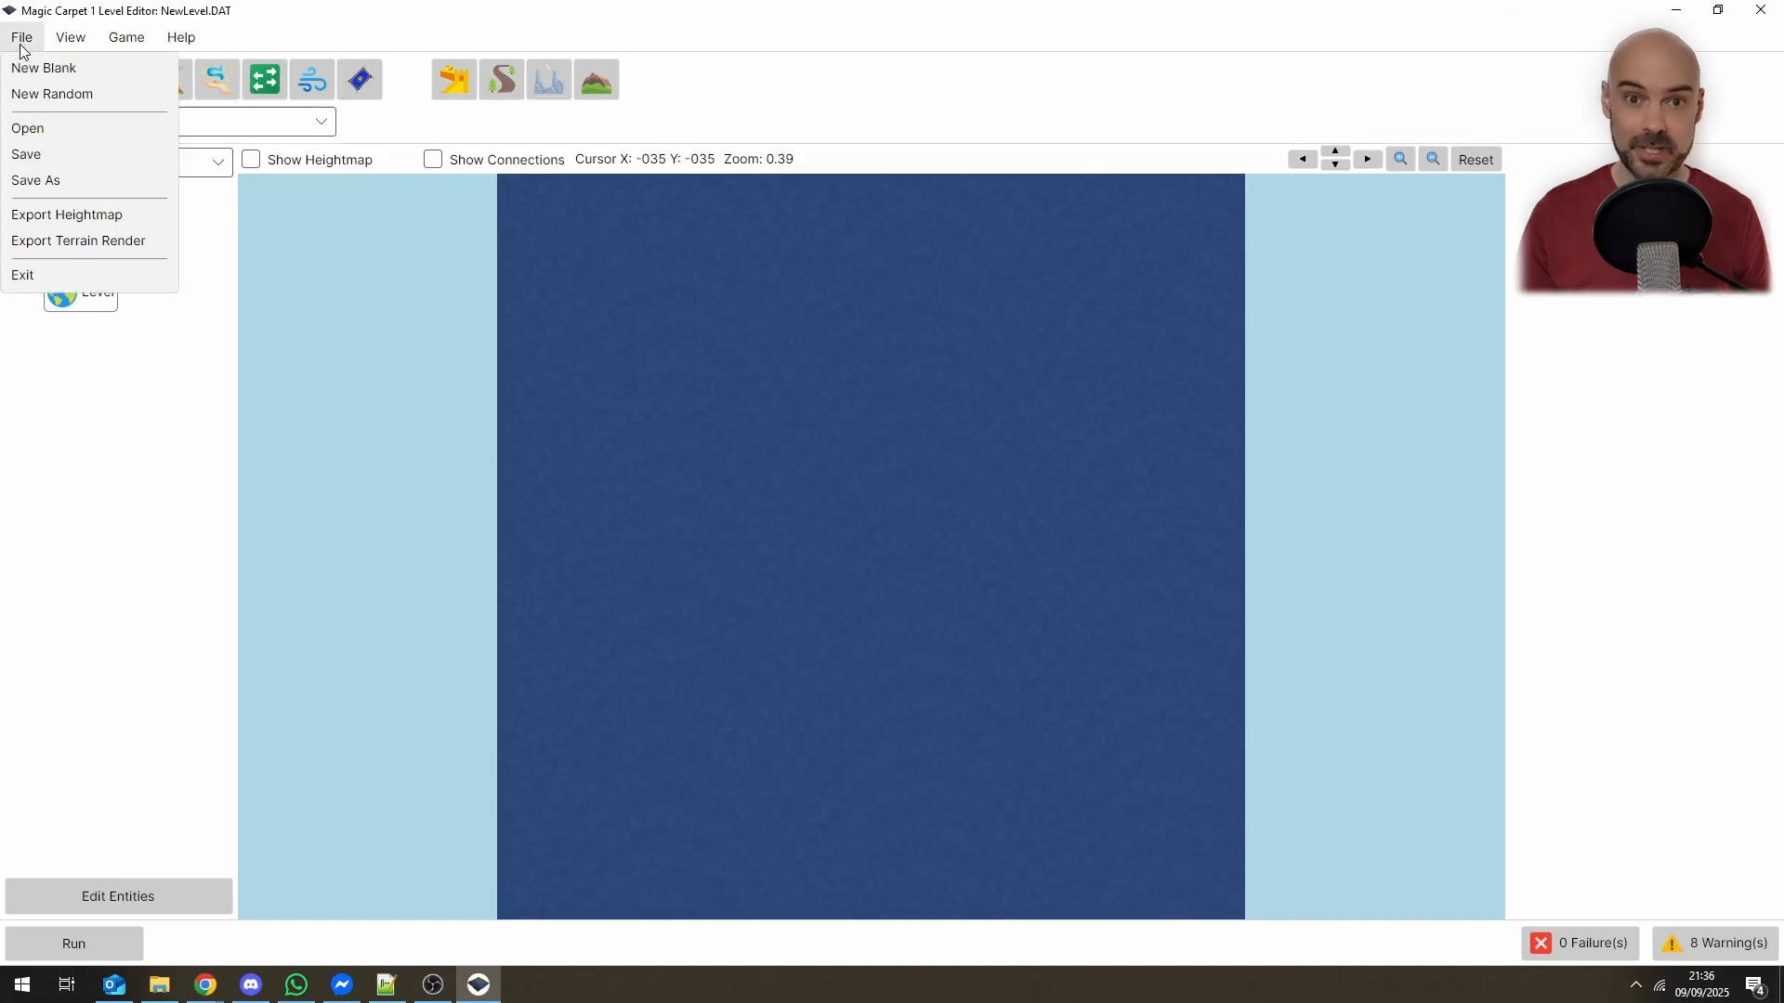
pyautogui.click(59, 93)
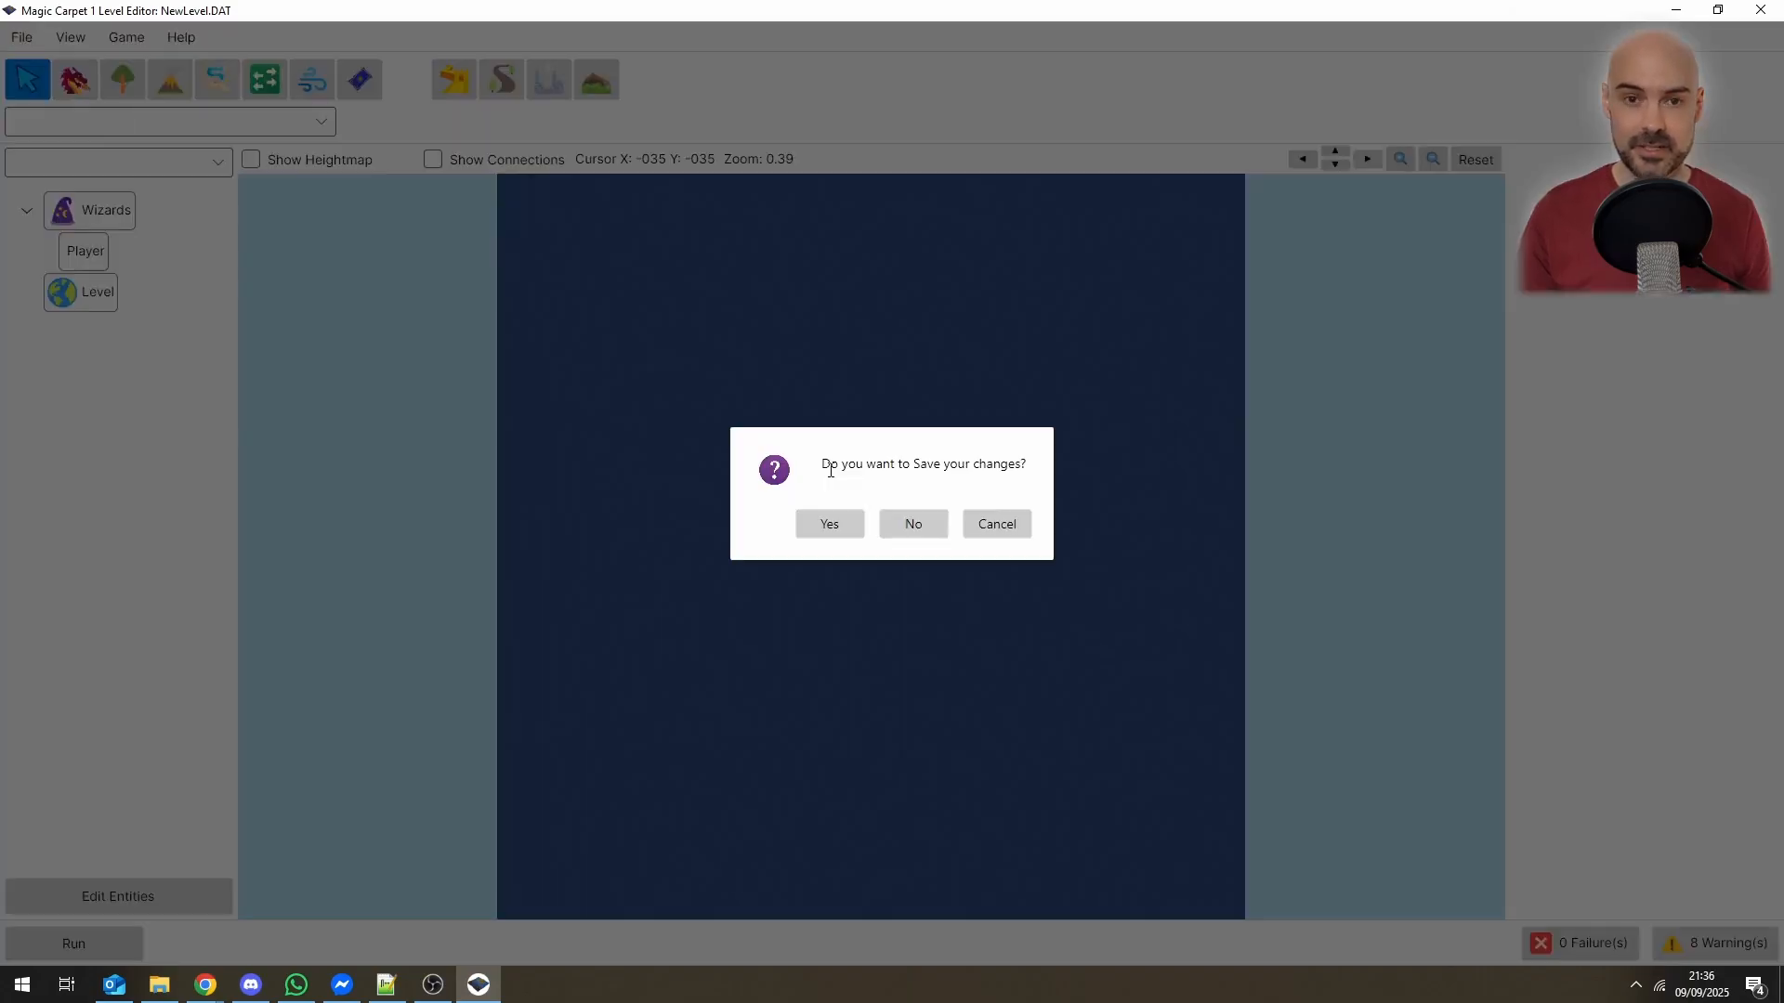
pyautogui.click(930, 536)
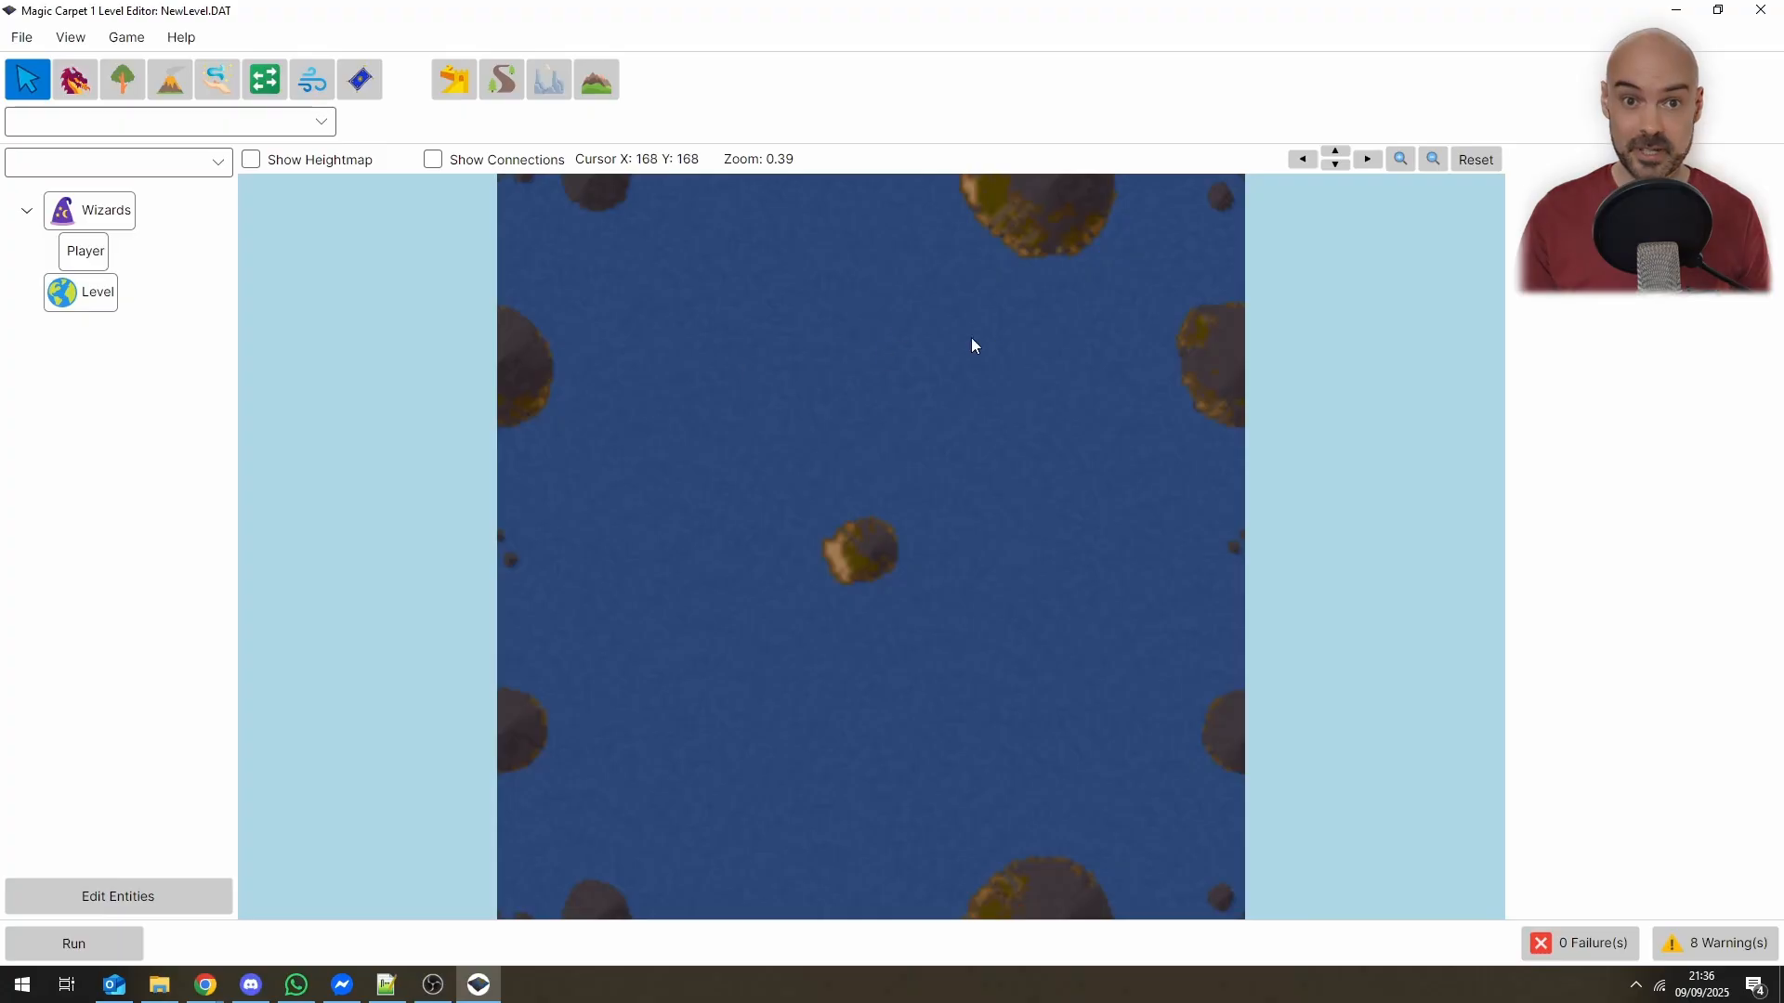
# Set the level's terrain generation Seed to 30908
pyautogui.click(125, 295)
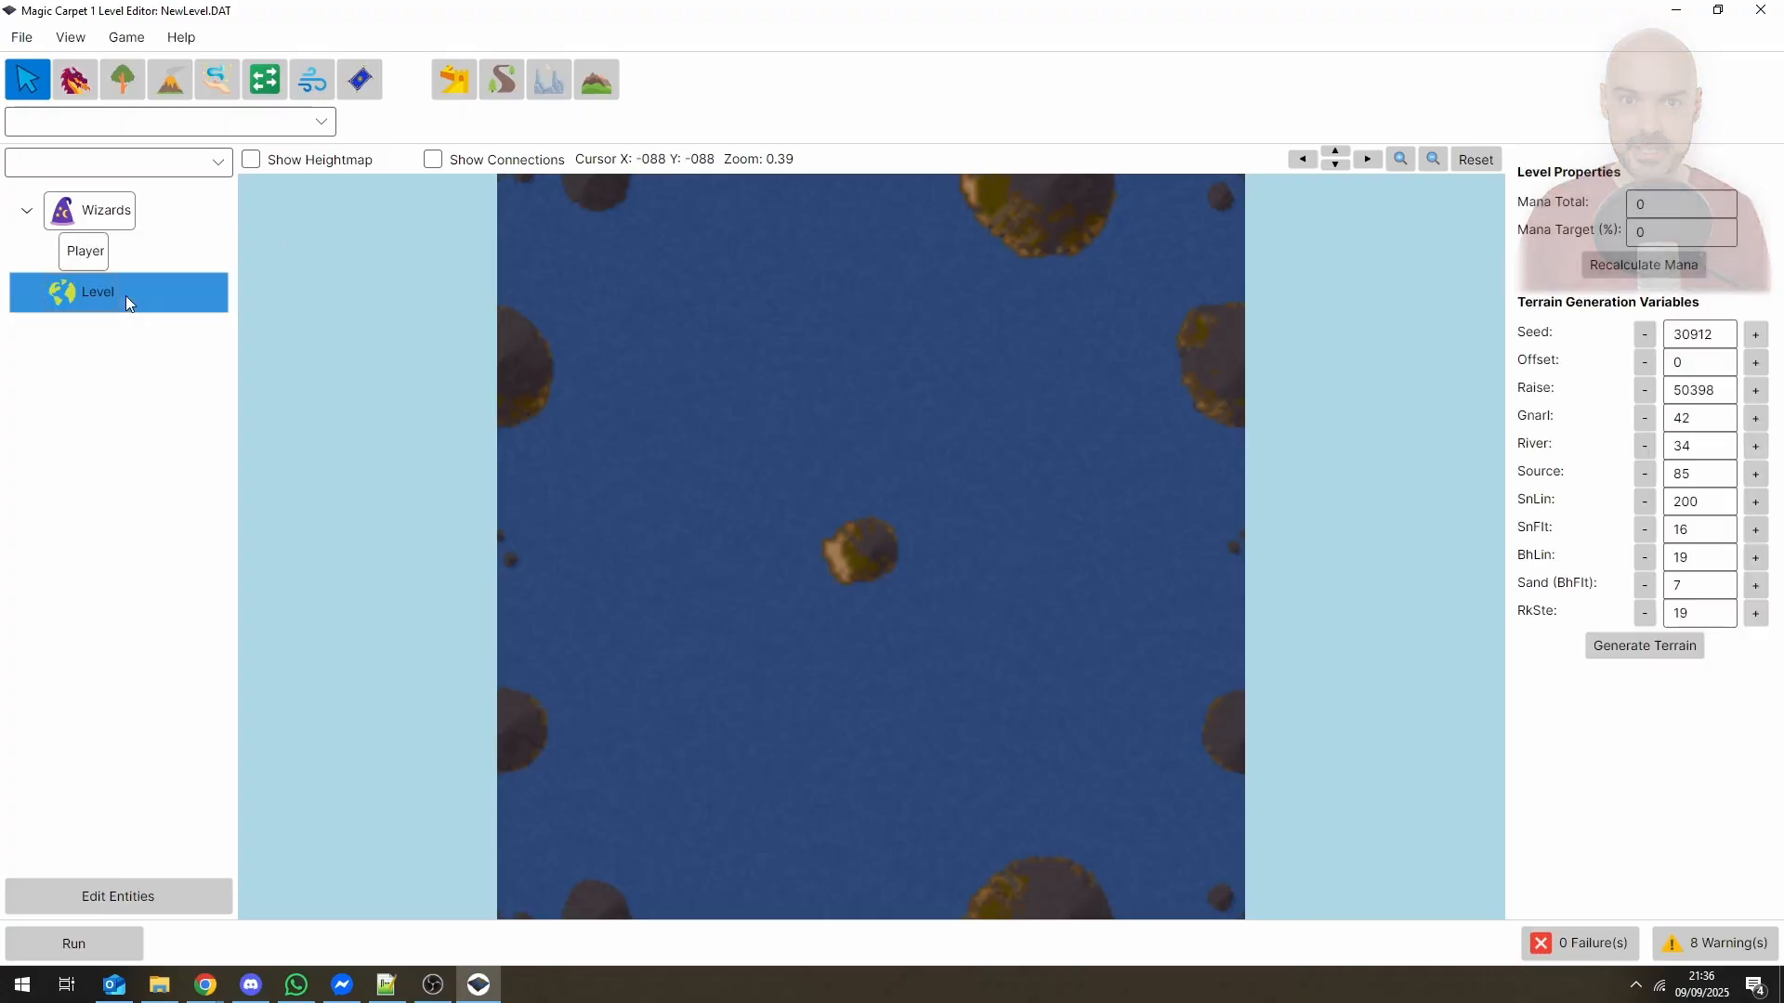
pyautogui.click(1643, 344)
pyautogui.click(1644, 344)
pyautogui.click(1644, 344)
pyautogui.click(1644, 343)
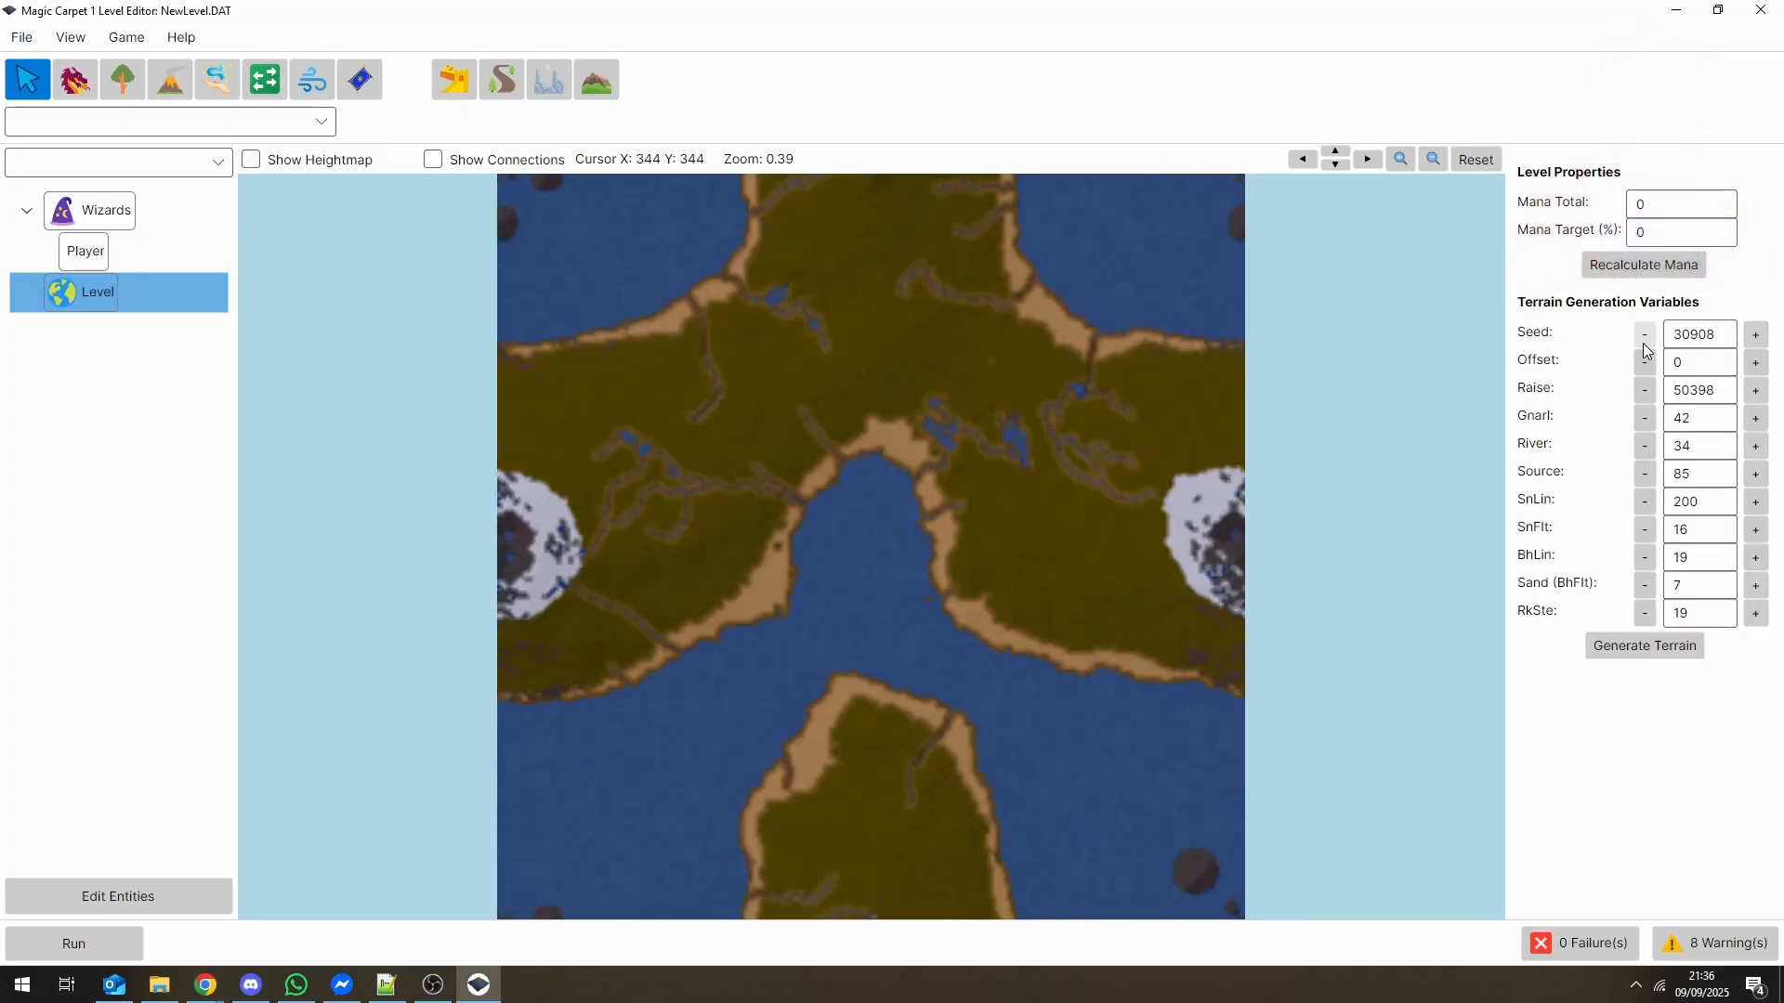
pyautogui.click(1644, 336)
pyautogui.click(1756, 337)
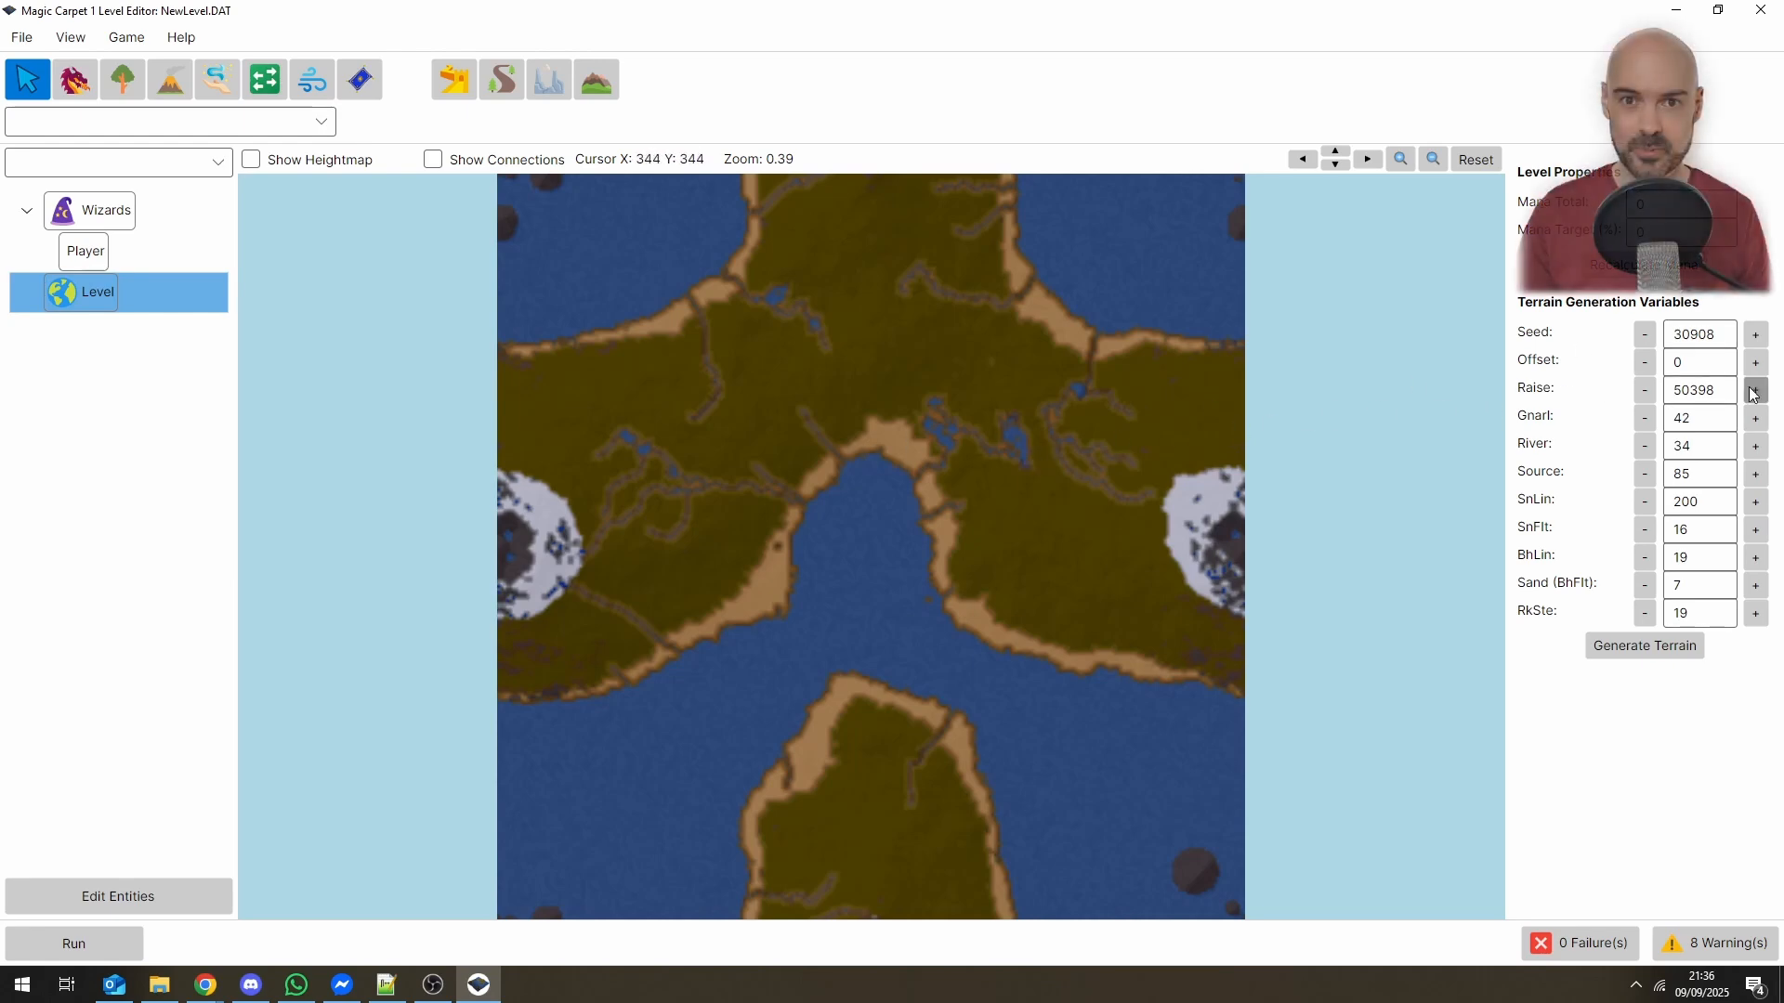
# Lower the level's terrain Raise value to 50384
pyautogui.click(1643, 394)
pyautogui.click(1644, 398)
pyautogui.click(1643, 397)
pyautogui.click(1644, 400)
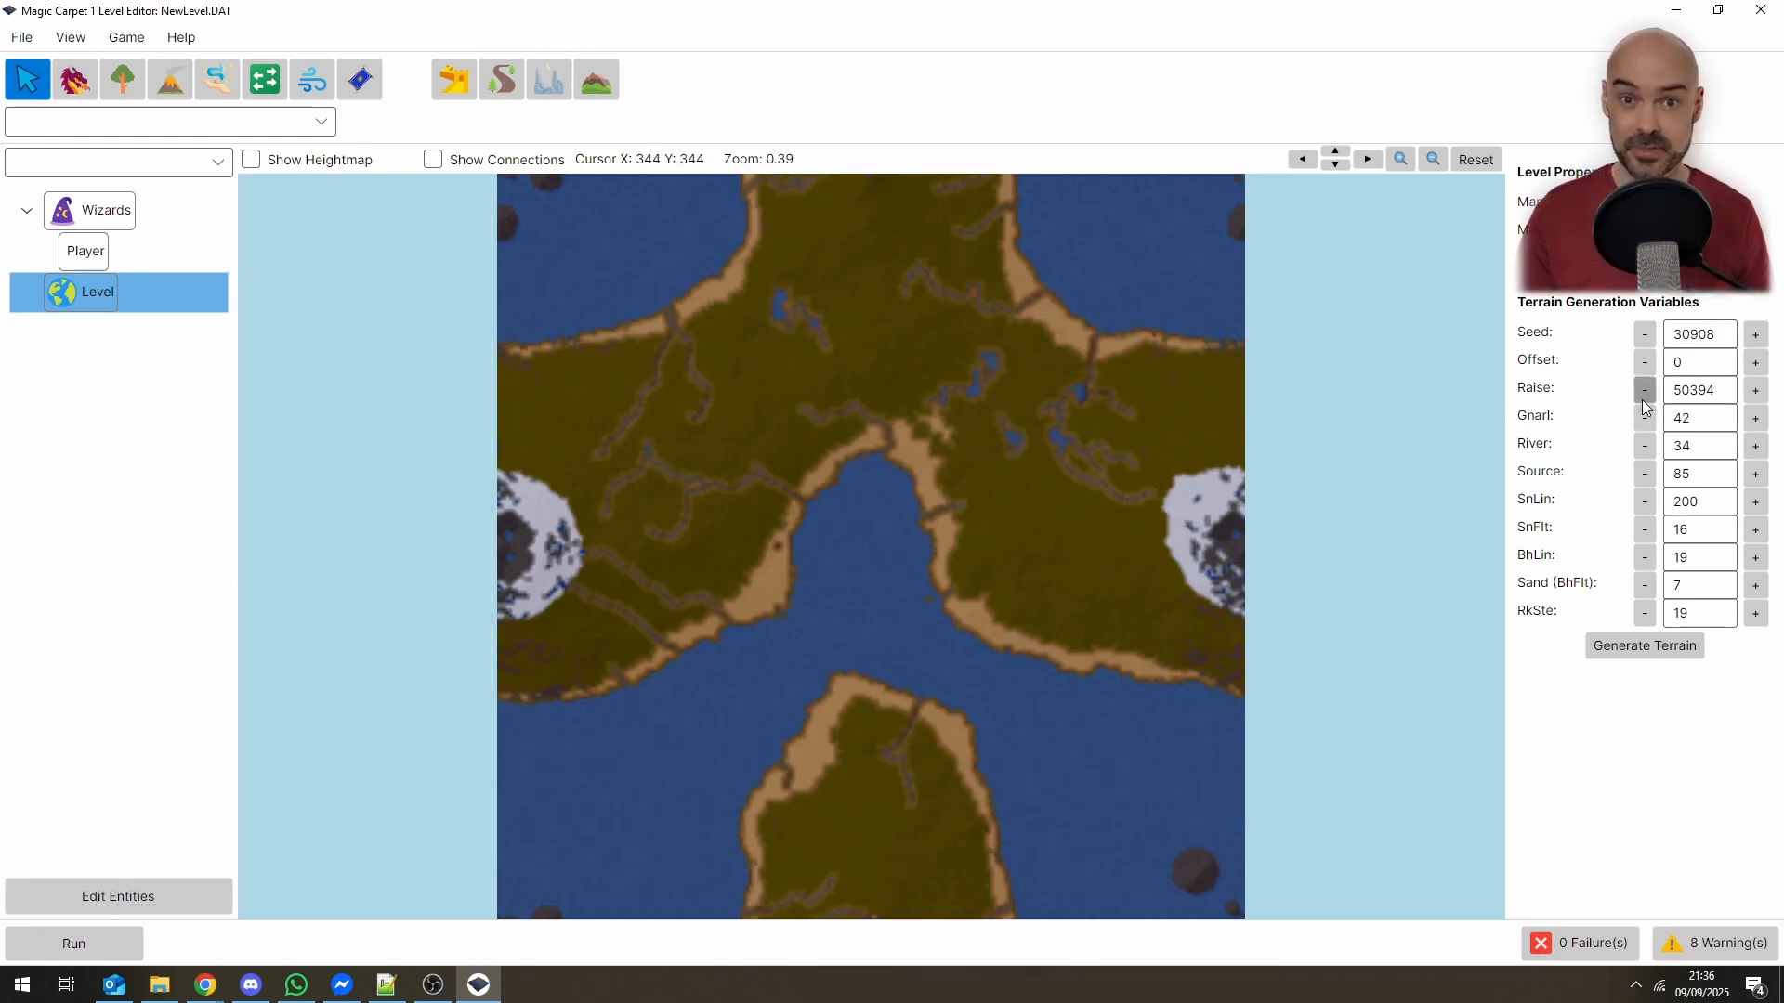
pyautogui.click(1644, 400)
pyautogui.click(1643, 399)
pyautogui.click(1643, 400)
pyautogui.click(1643, 400)
pyautogui.click(1644, 399)
pyautogui.click(1643, 400)
pyautogui.click(1644, 399)
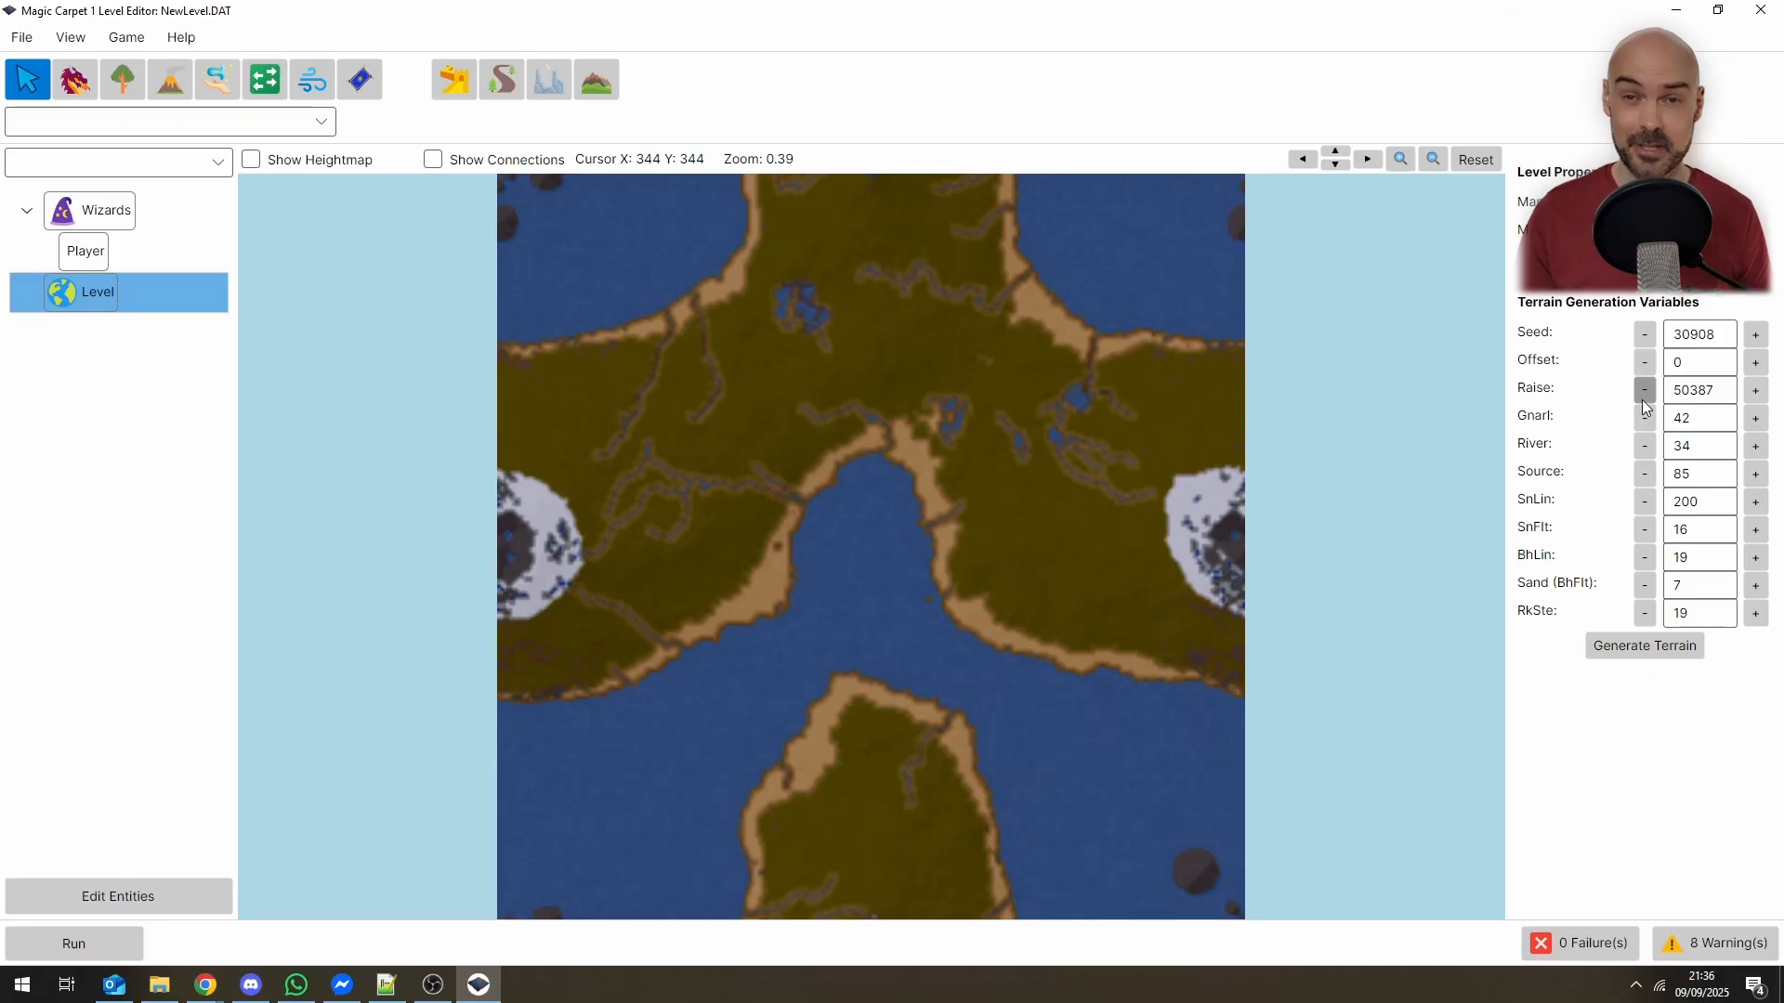
pyautogui.click(1644, 400)
pyautogui.click(1644, 400)
pyautogui.click(1644, 399)
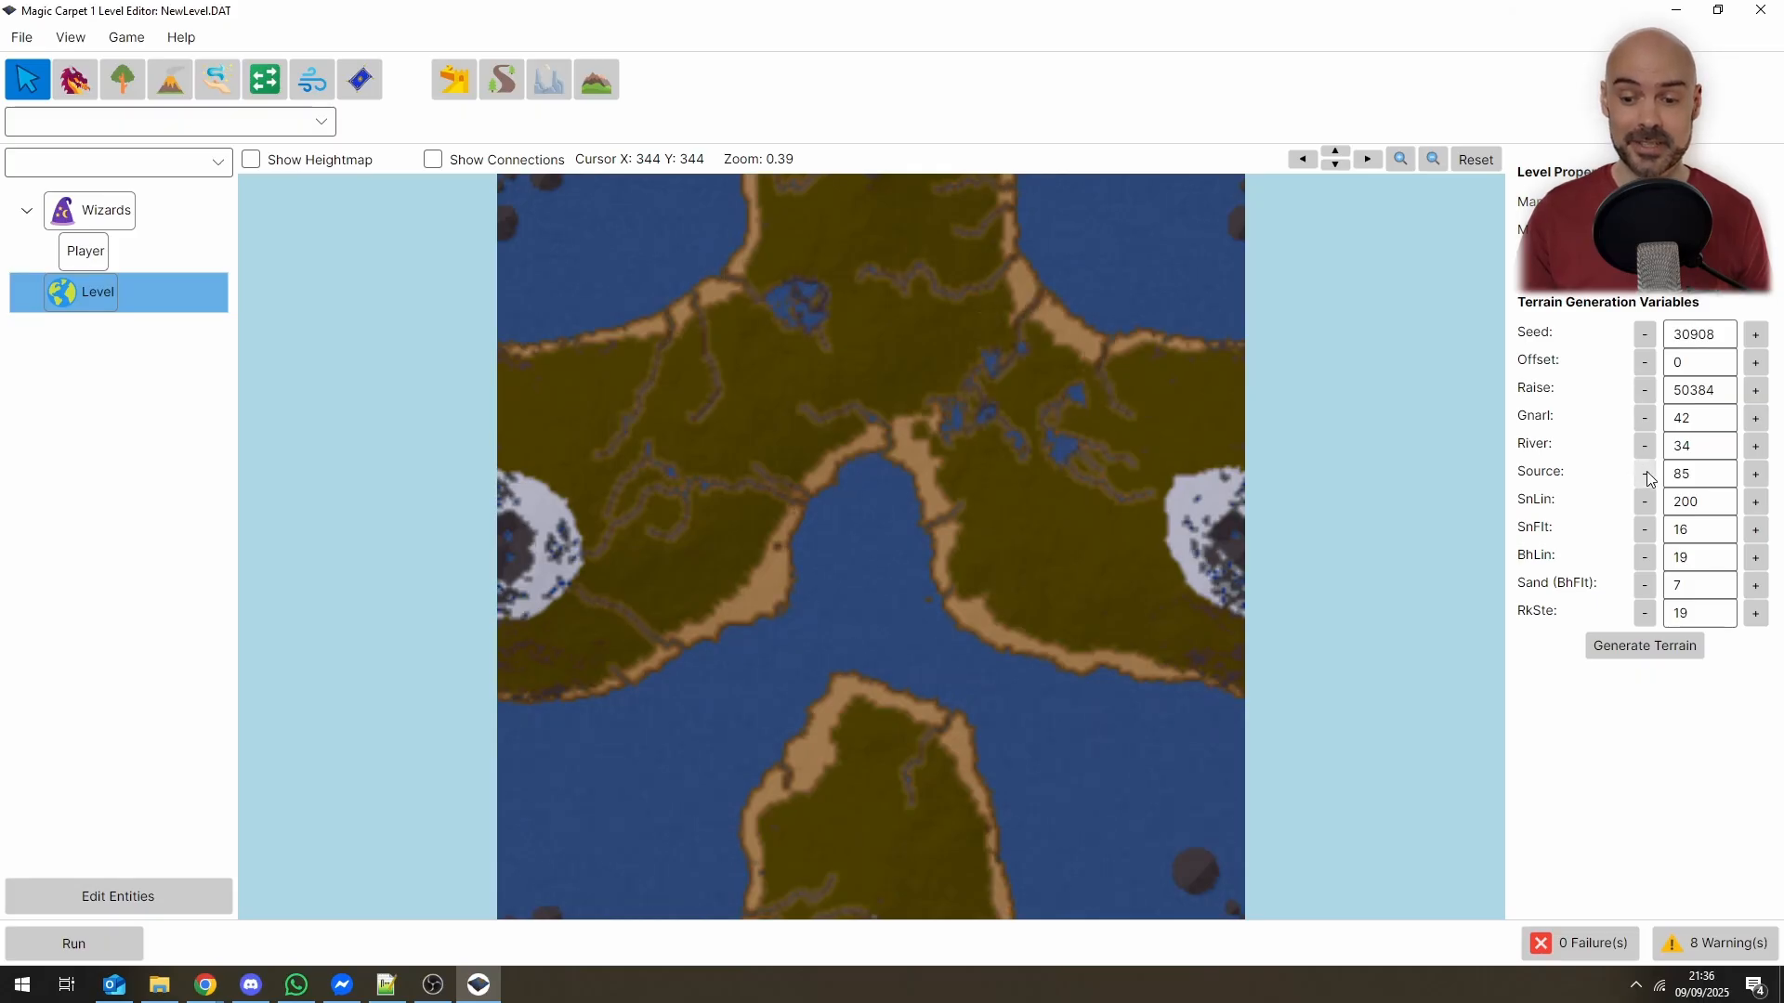
# Reduce the level's terrain River value to 16
pyautogui.click(1645, 447)
pyautogui.click(1645, 447)
pyautogui.click(1645, 447)
pyautogui.click(1645, 447)
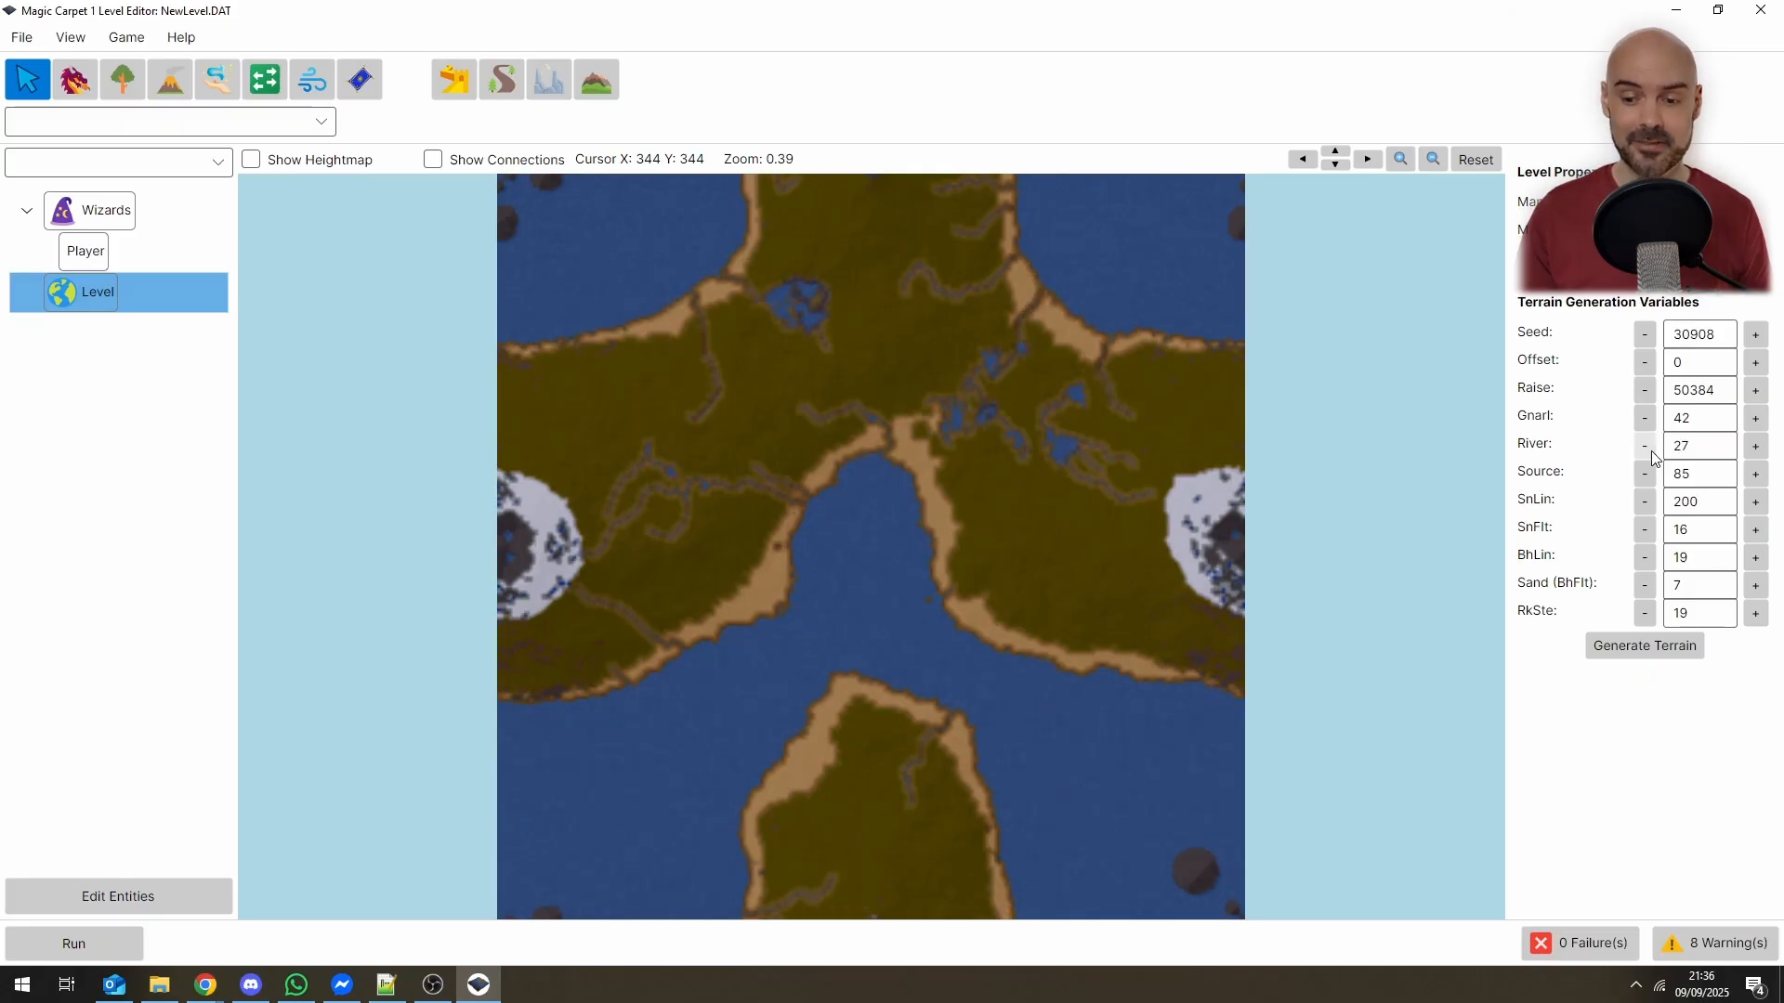
pyautogui.click(1644, 447)
pyautogui.click(1645, 446)
pyautogui.click(1645, 447)
pyautogui.click(1645, 446)
pyautogui.click(1645, 447)
pyautogui.click(1645, 447)
pyautogui.click(1645, 447)
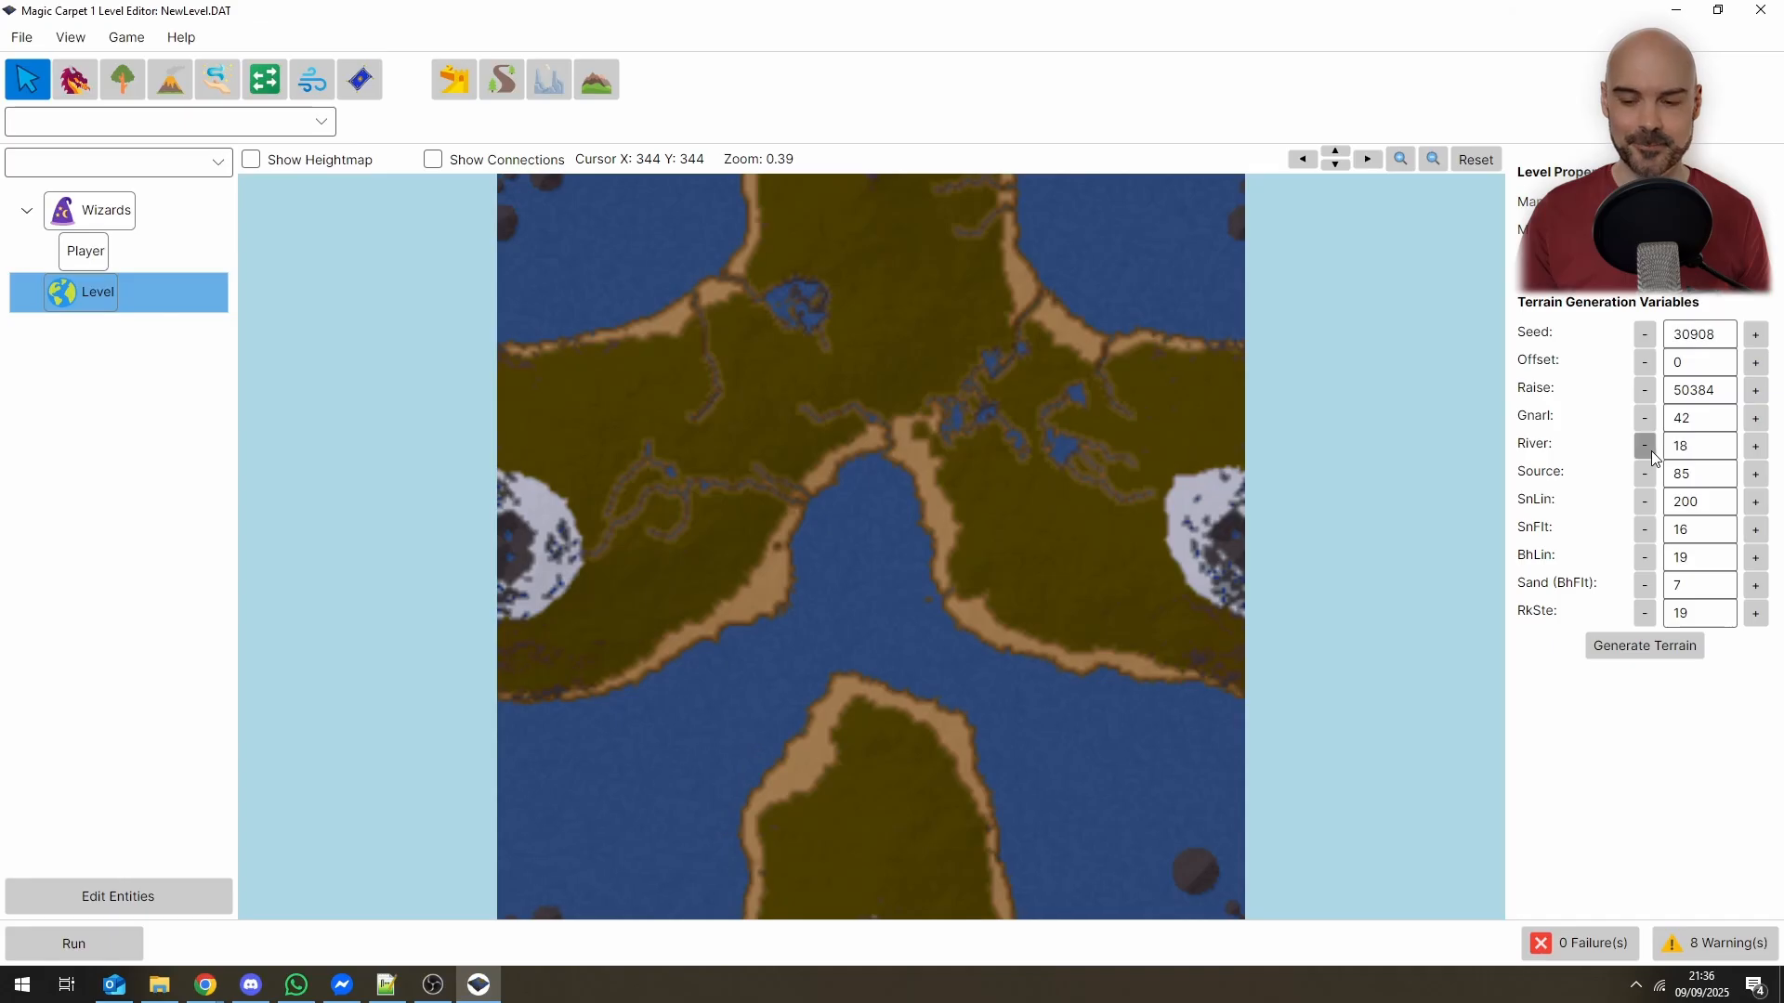
pyautogui.click(1644, 447)
# Set the terrain's RkSte value to 21 and raise Sand (BhFlt) to 38
pyautogui.click(1756, 586)
pyautogui.click(1756, 586)
pyautogui.click(1756, 585)
pyautogui.click(1756, 586)
pyautogui.click(1756, 585)
pyautogui.click(1756, 585)
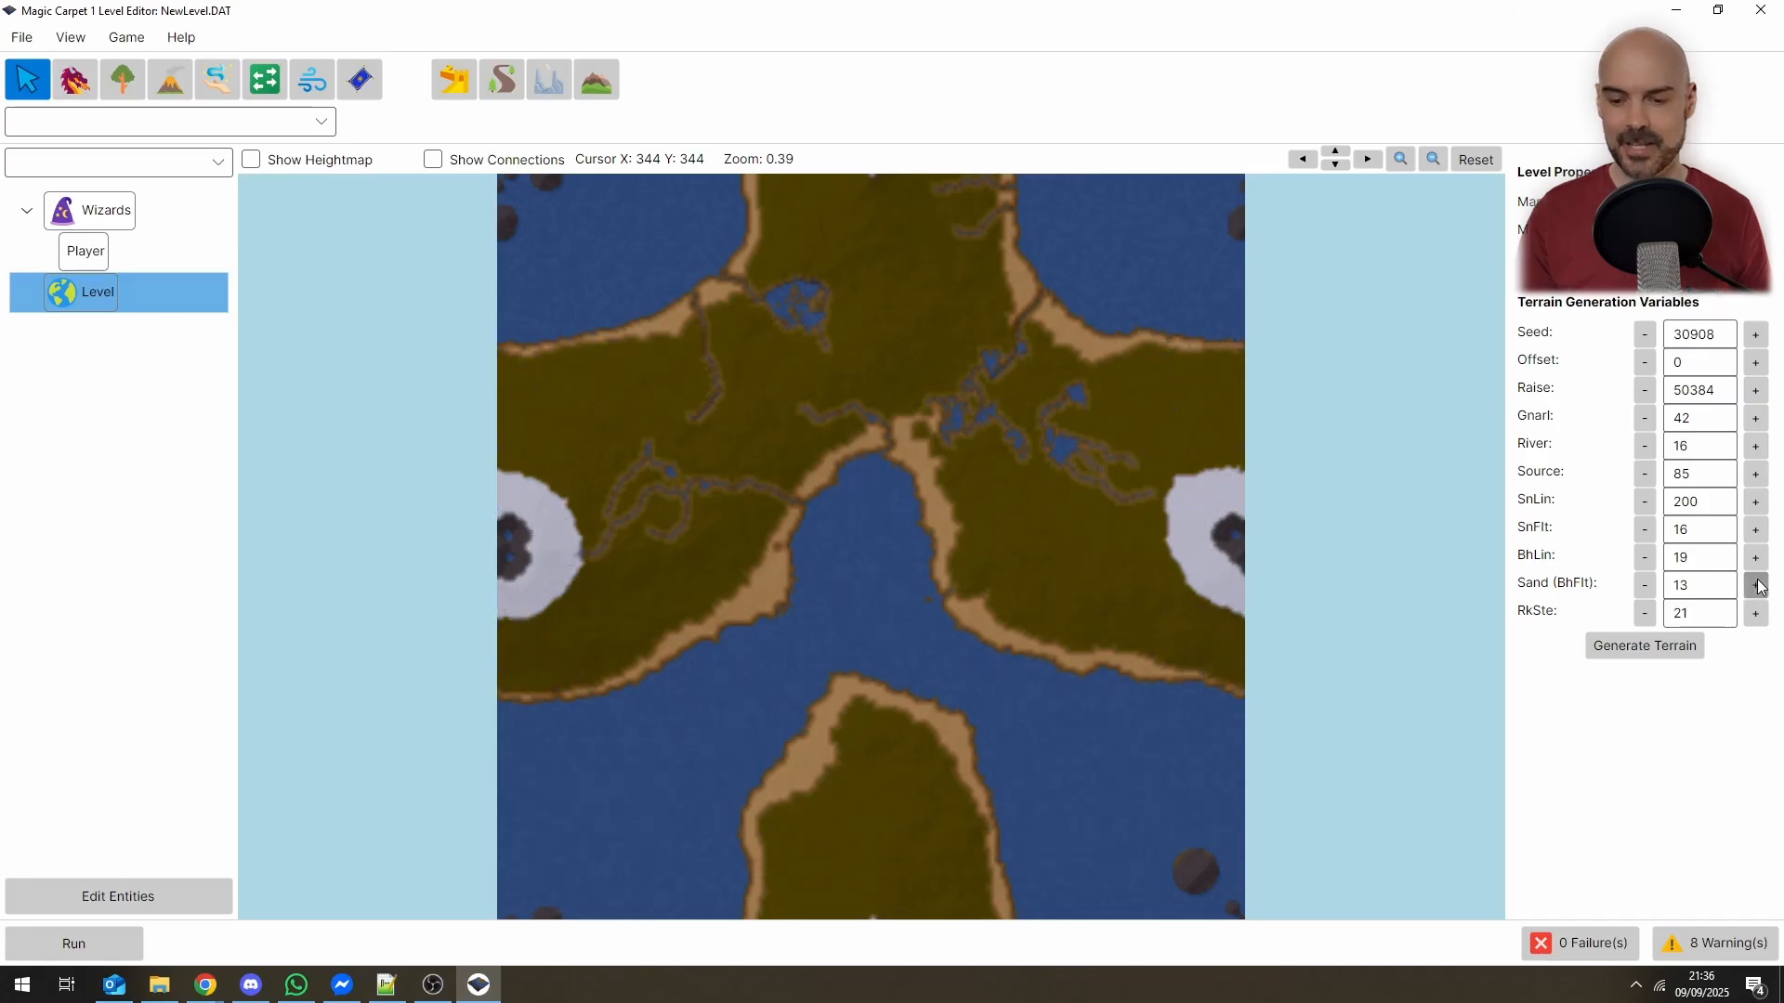
pyautogui.click(1756, 585)
pyautogui.click(1756, 586)
pyautogui.click(1756, 586)
pyautogui.click(1756, 585)
pyautogui.click(1756, 585)
pyautogui.click(1756, 585)
pyautogui.click(1756, 585)
pyautogui.click(1756, 586)
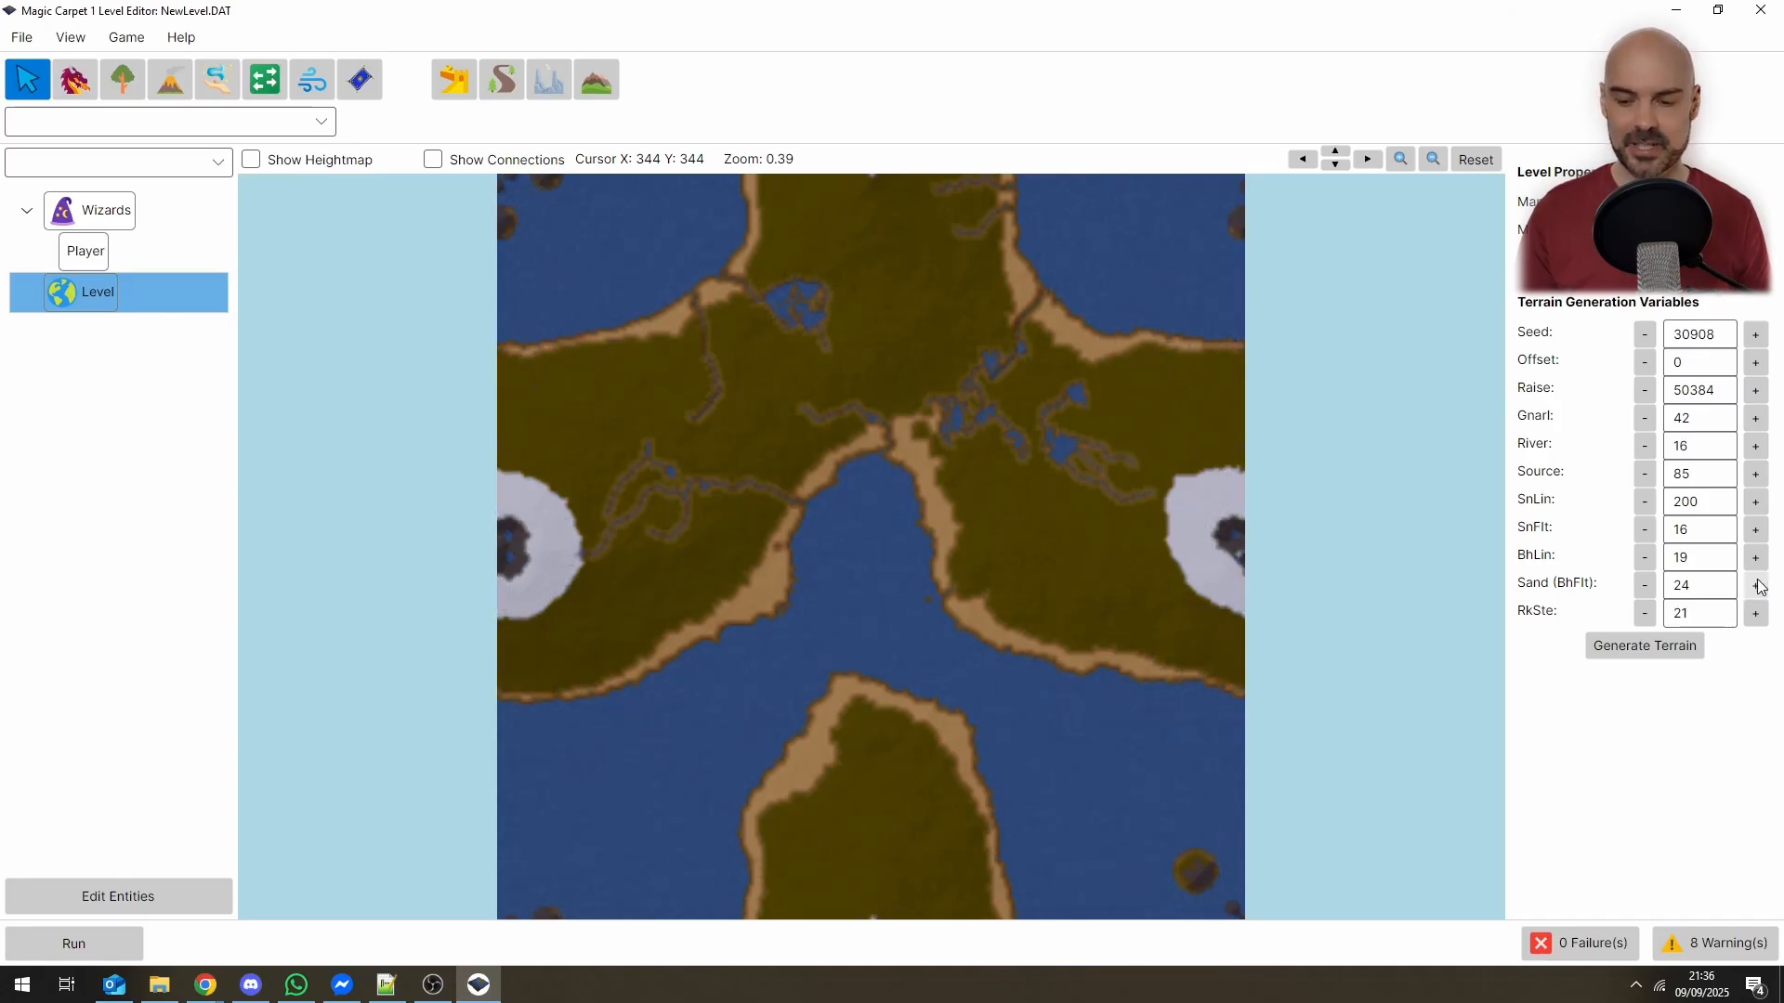
pyautogui.click(1756, 585)
pyautogui.click(1756, 585)
pyautogui.click(1756, 585)
pyautogui.click(1756, 586)
pyautogui.click(1756, 585)
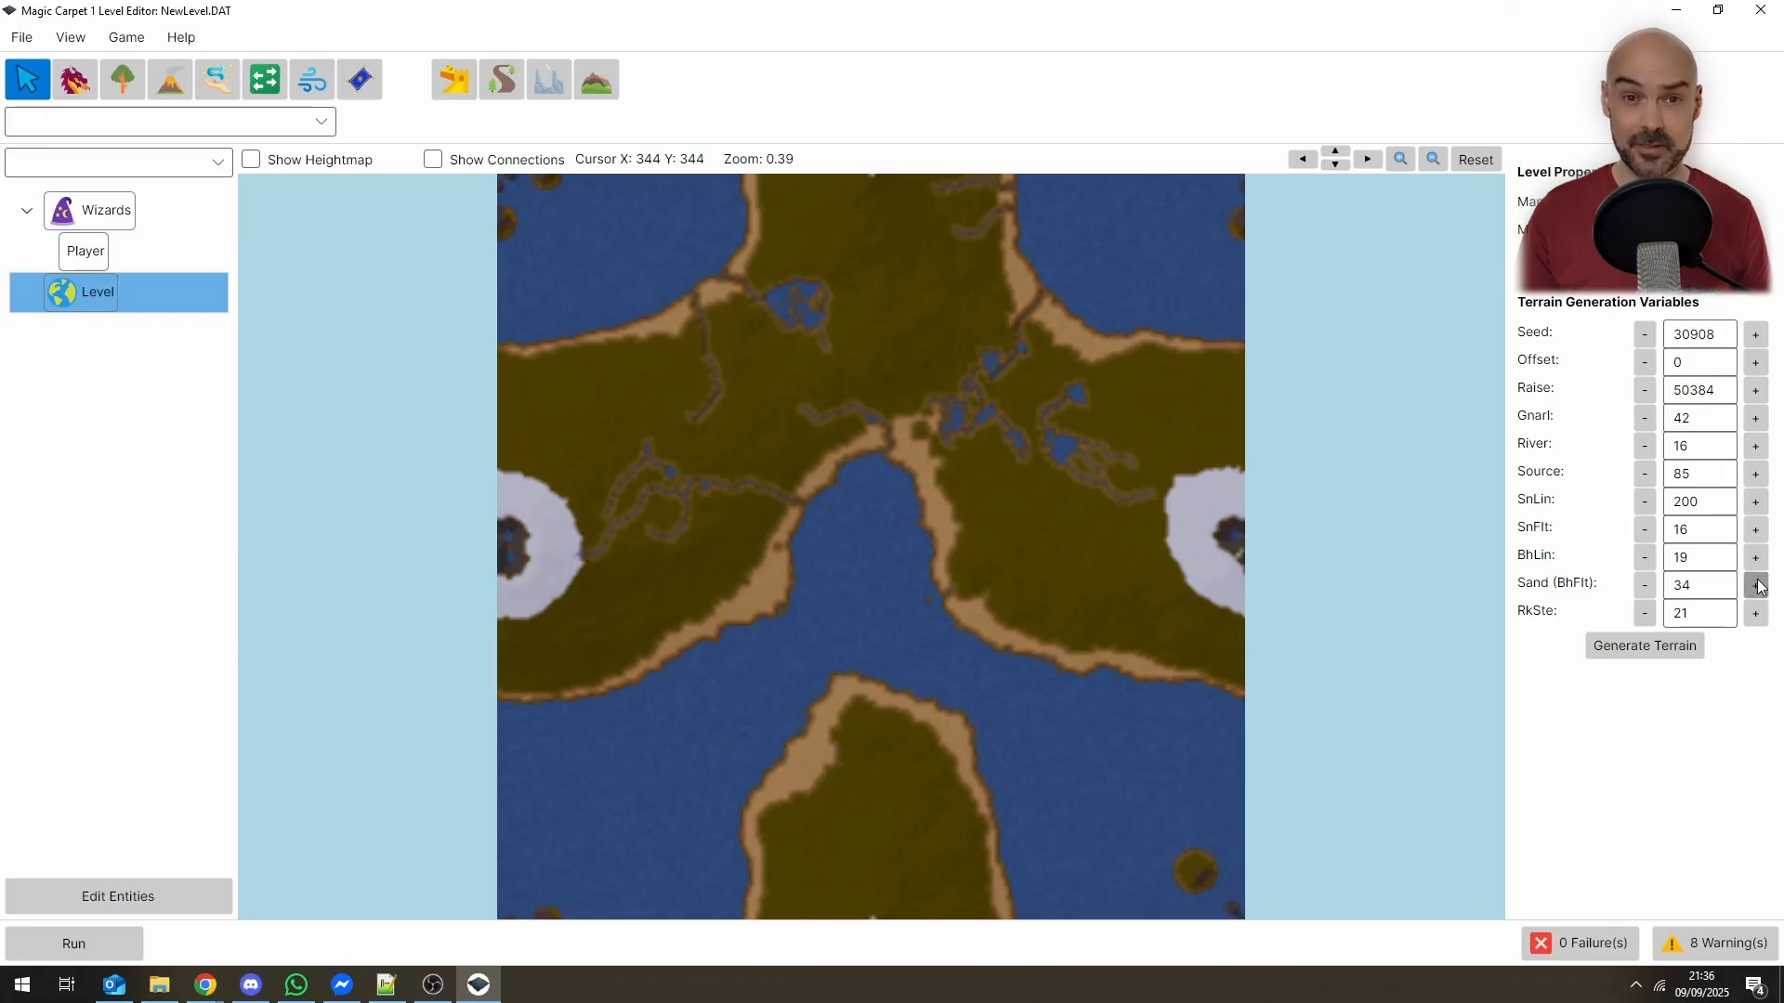
pyautogui.click(1756, 586)
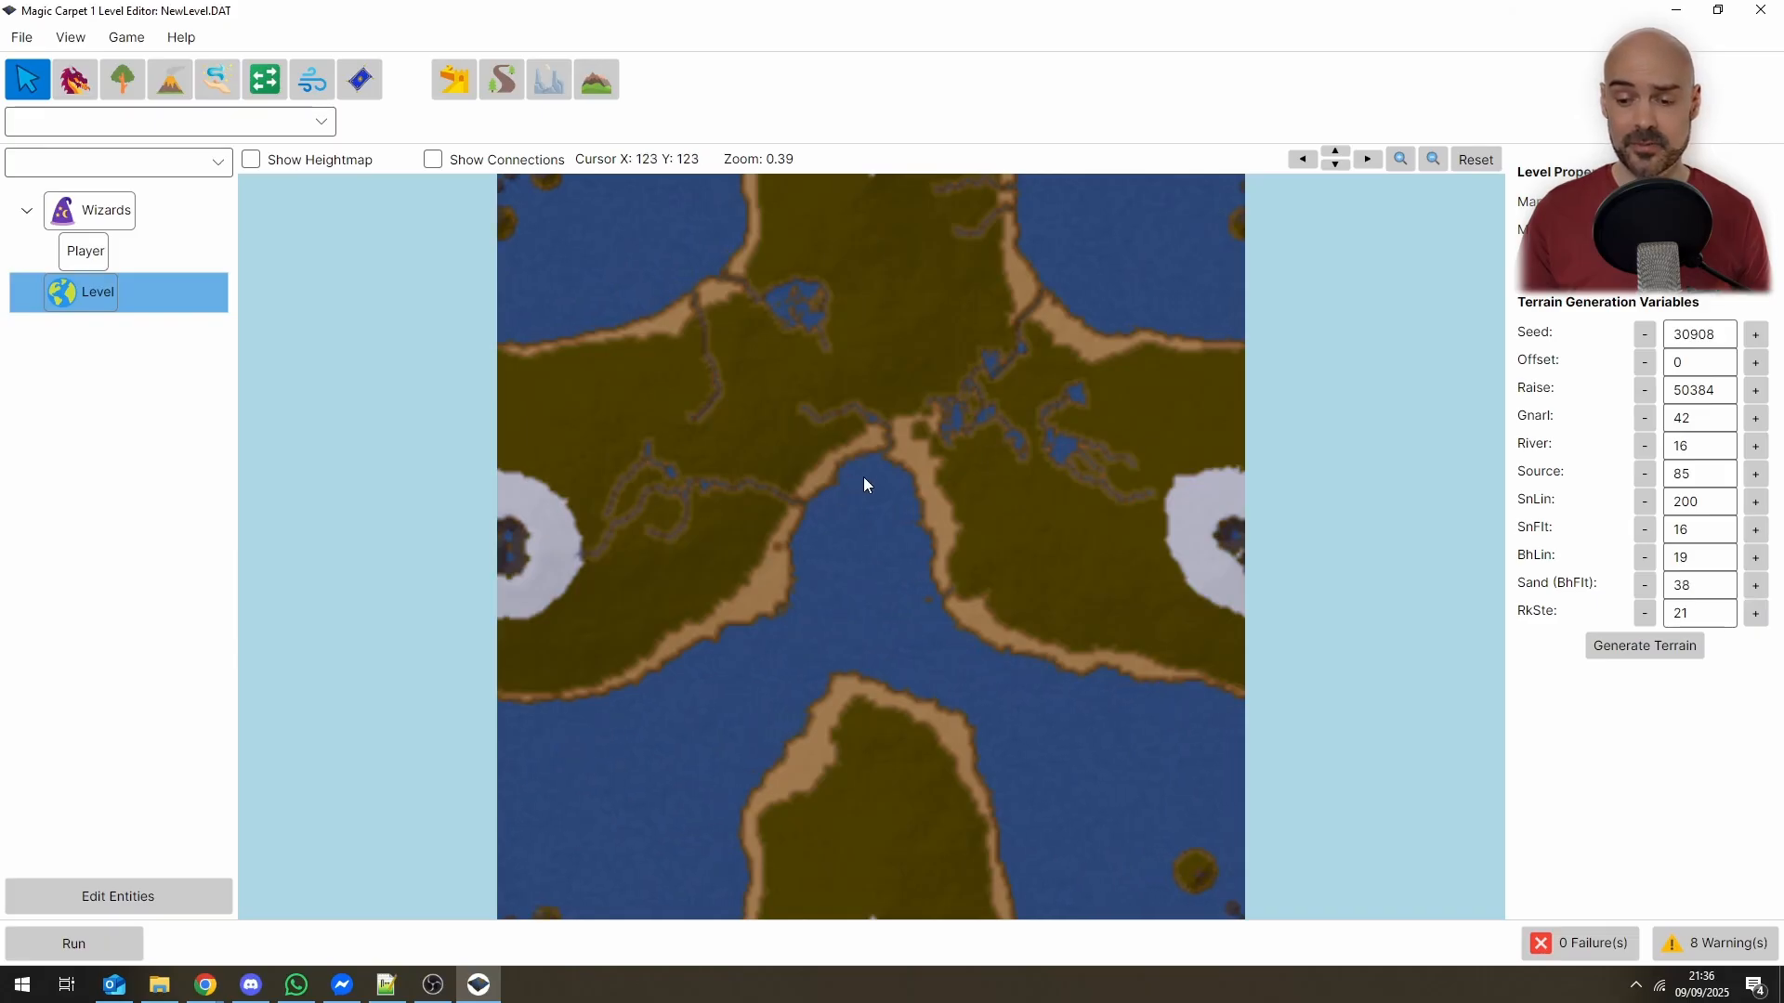
# Review the level's validation results by failures, warnings and all entries, and close the report
pyautogui.click(1595, 942)
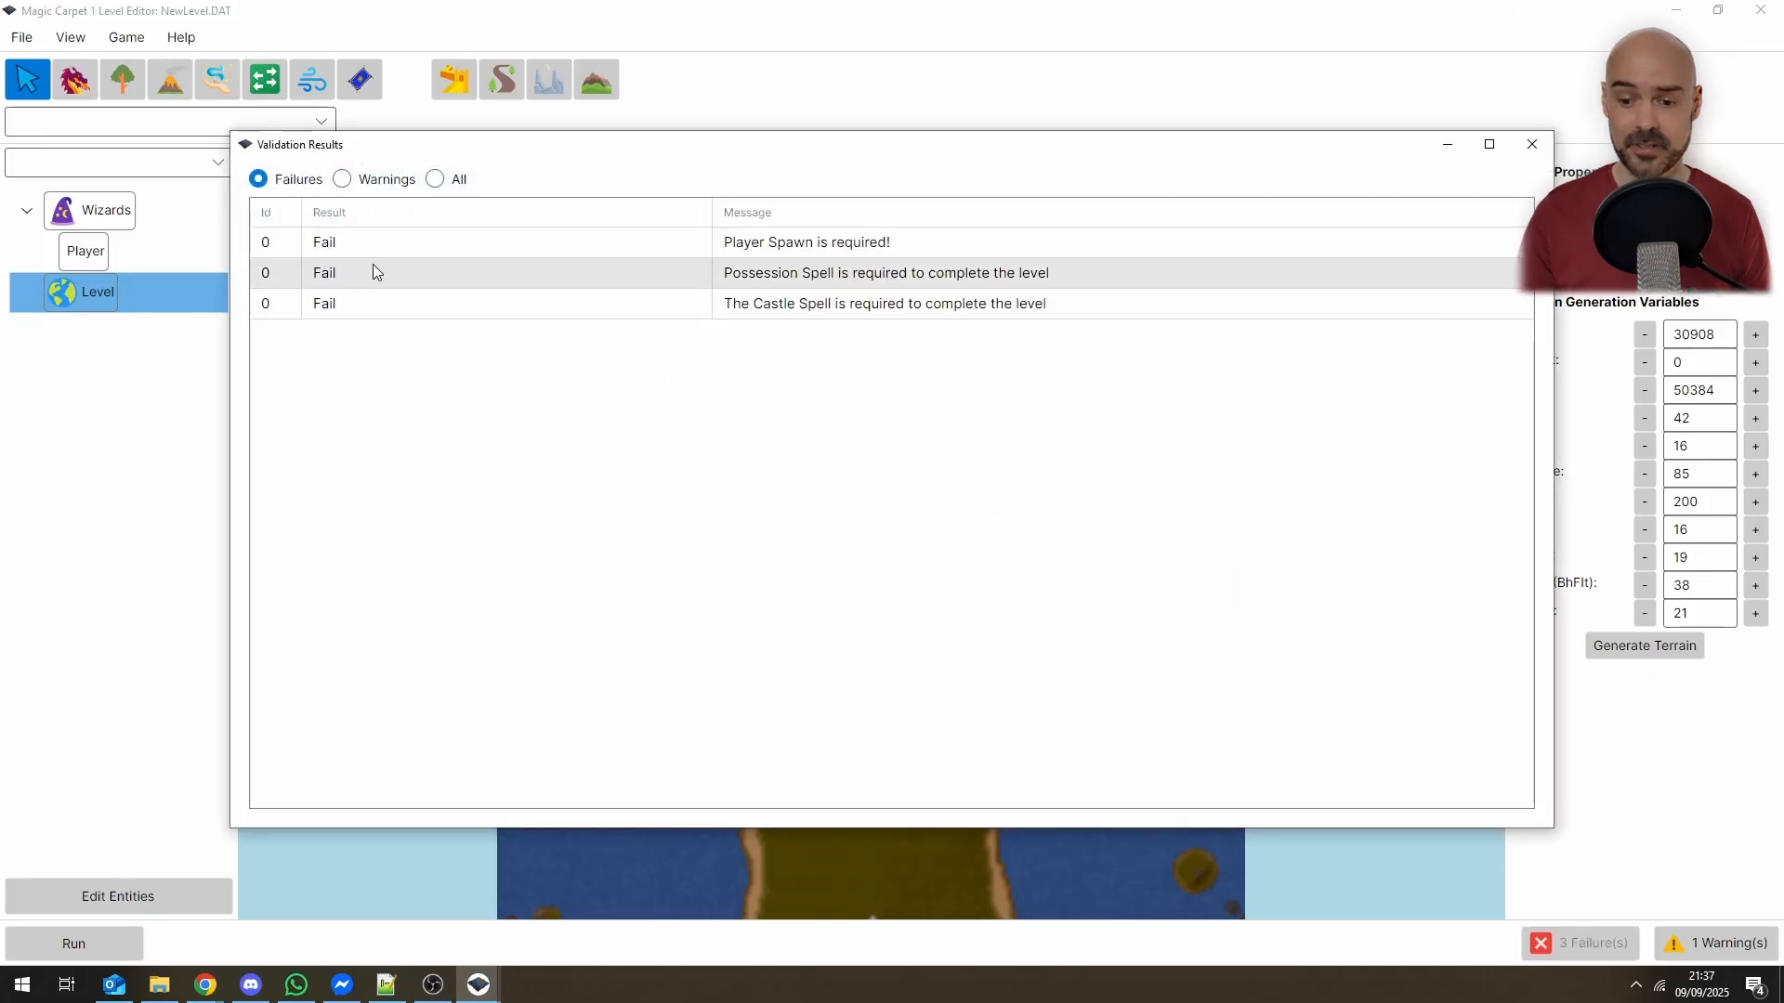
pyautogui.click(346, 181)
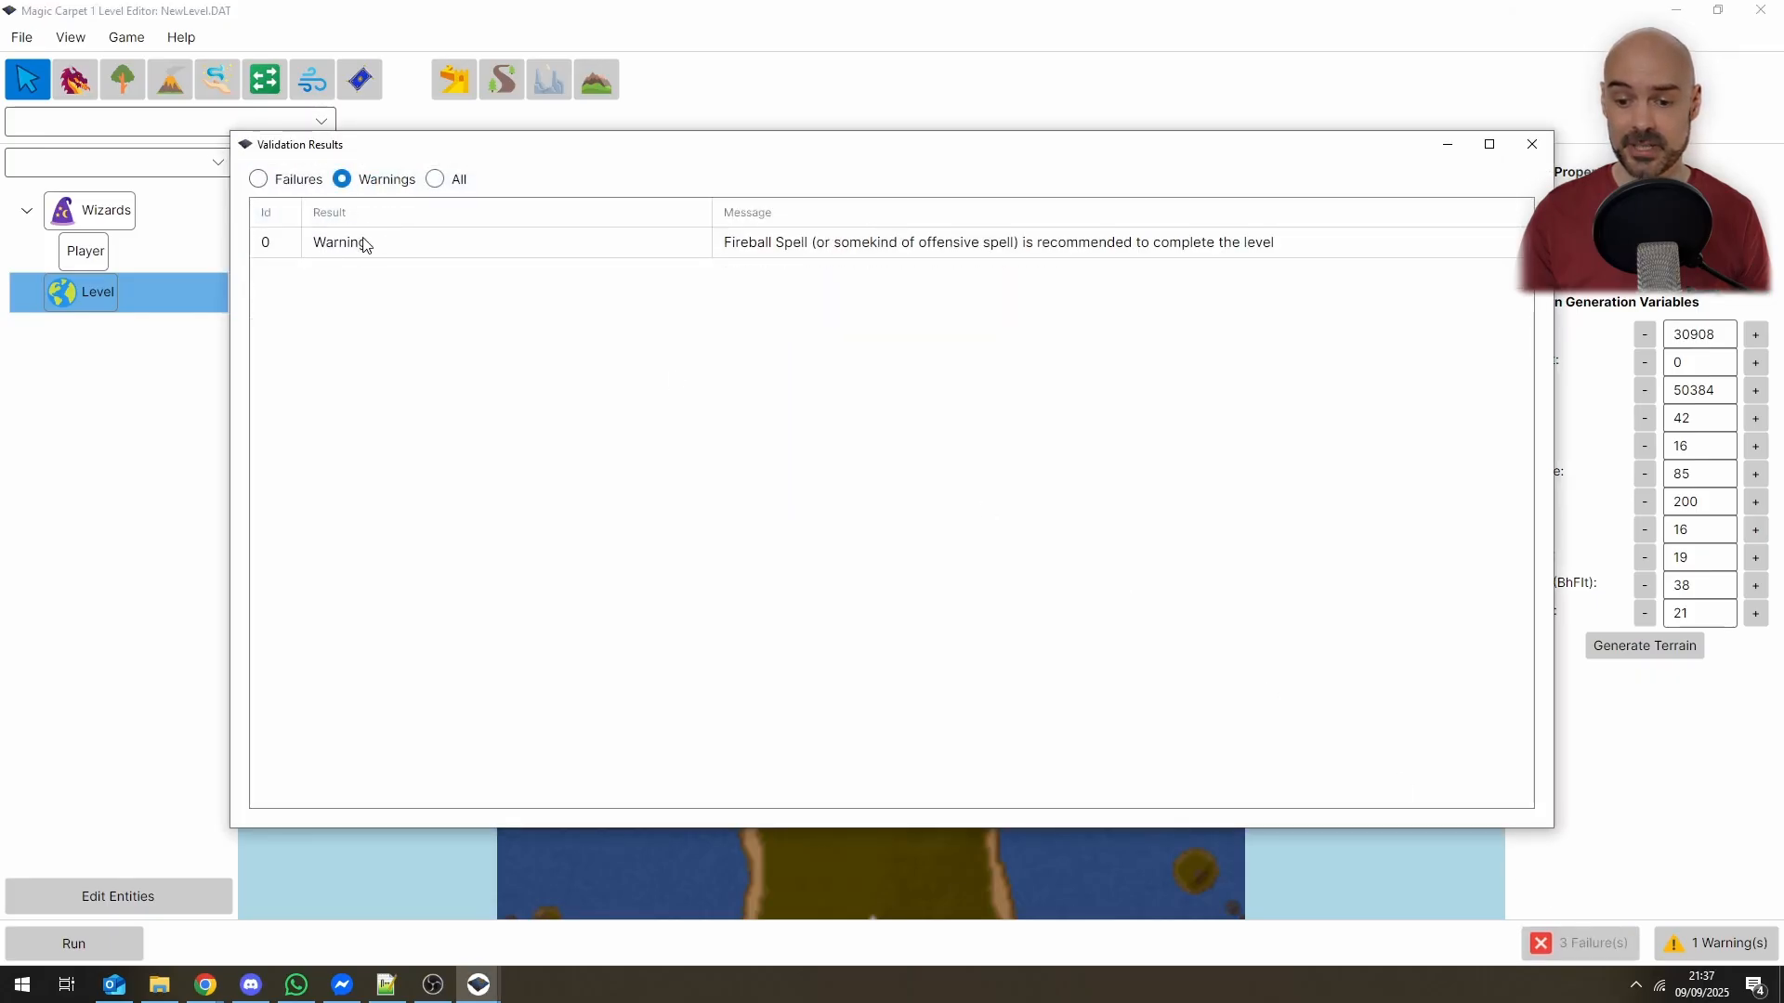
pyautogui.click(435, 180)
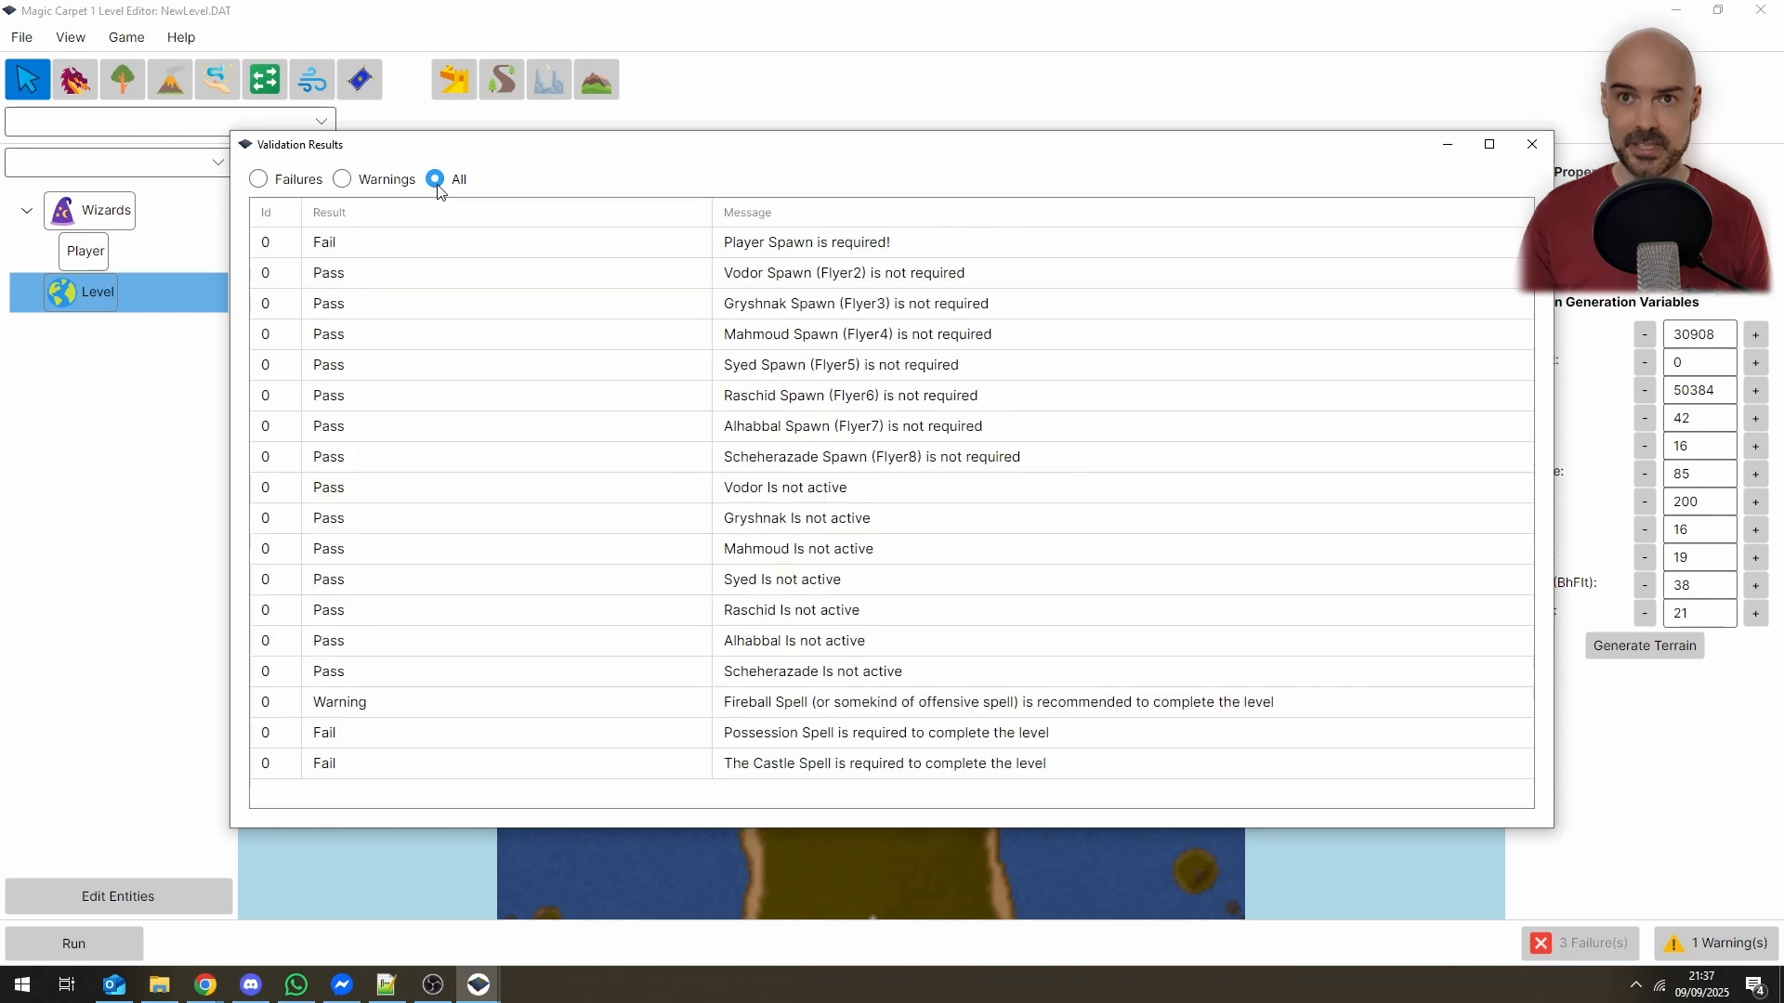
pyautogui.click(259, 180)
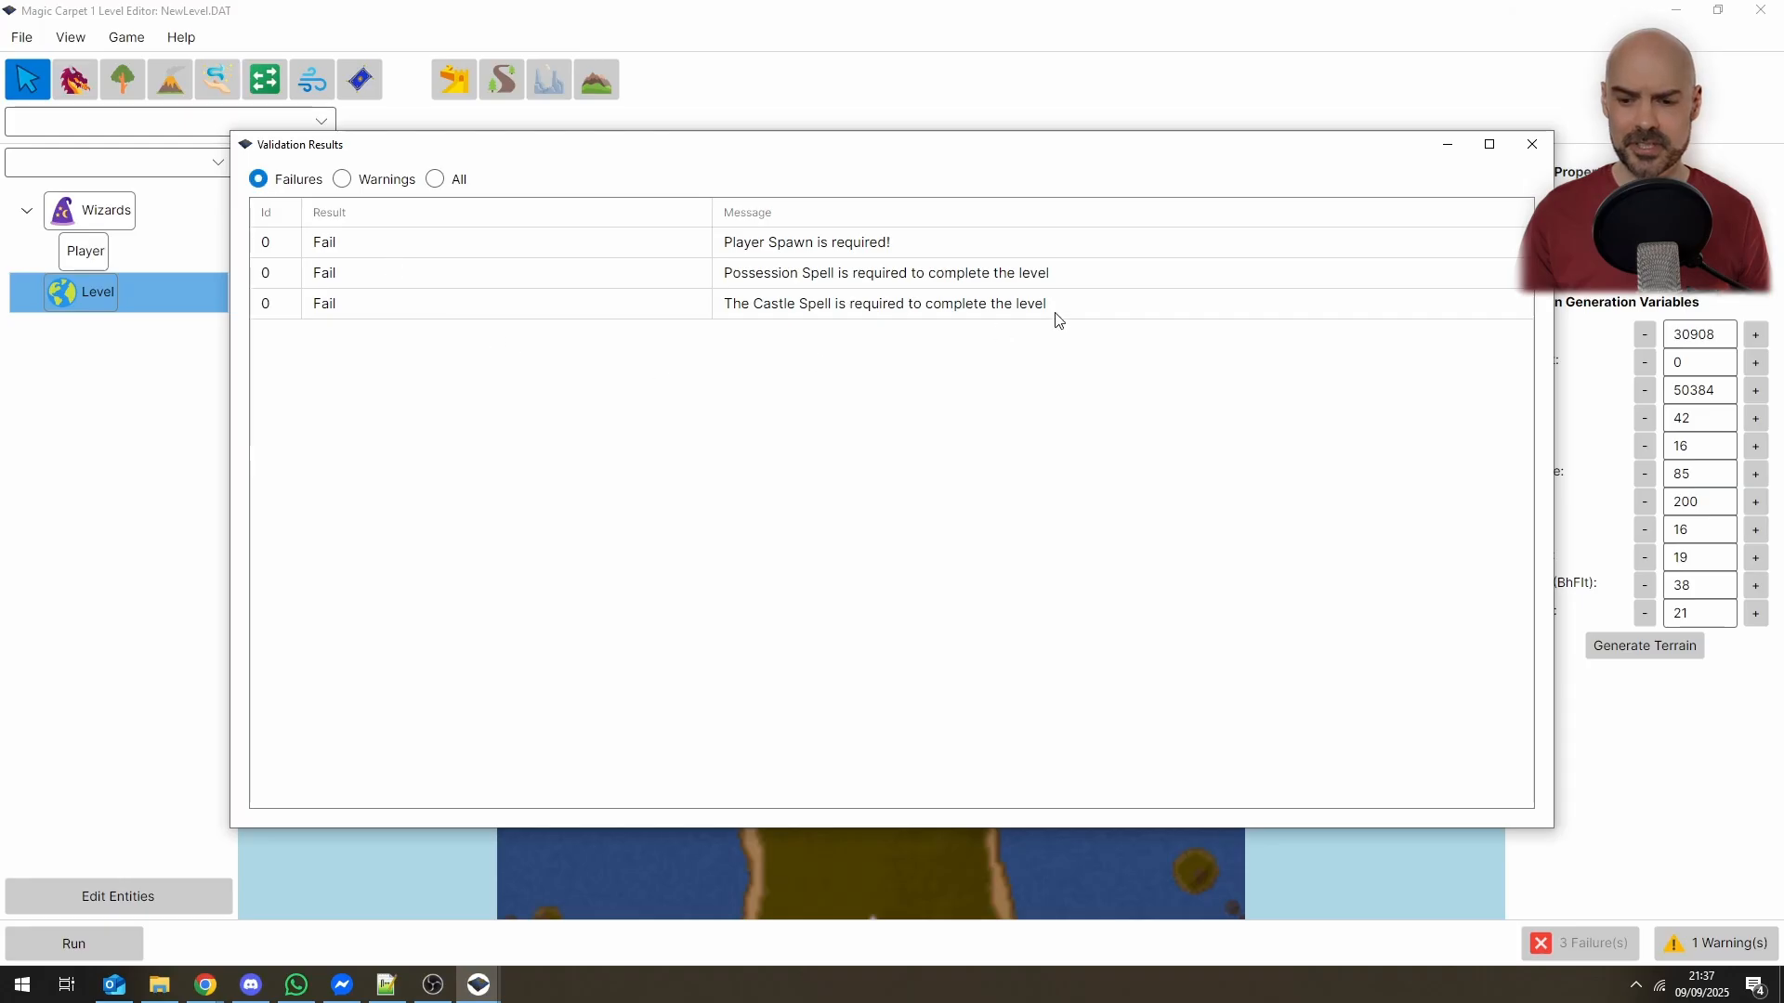
pyautogui.click(1532, 149)
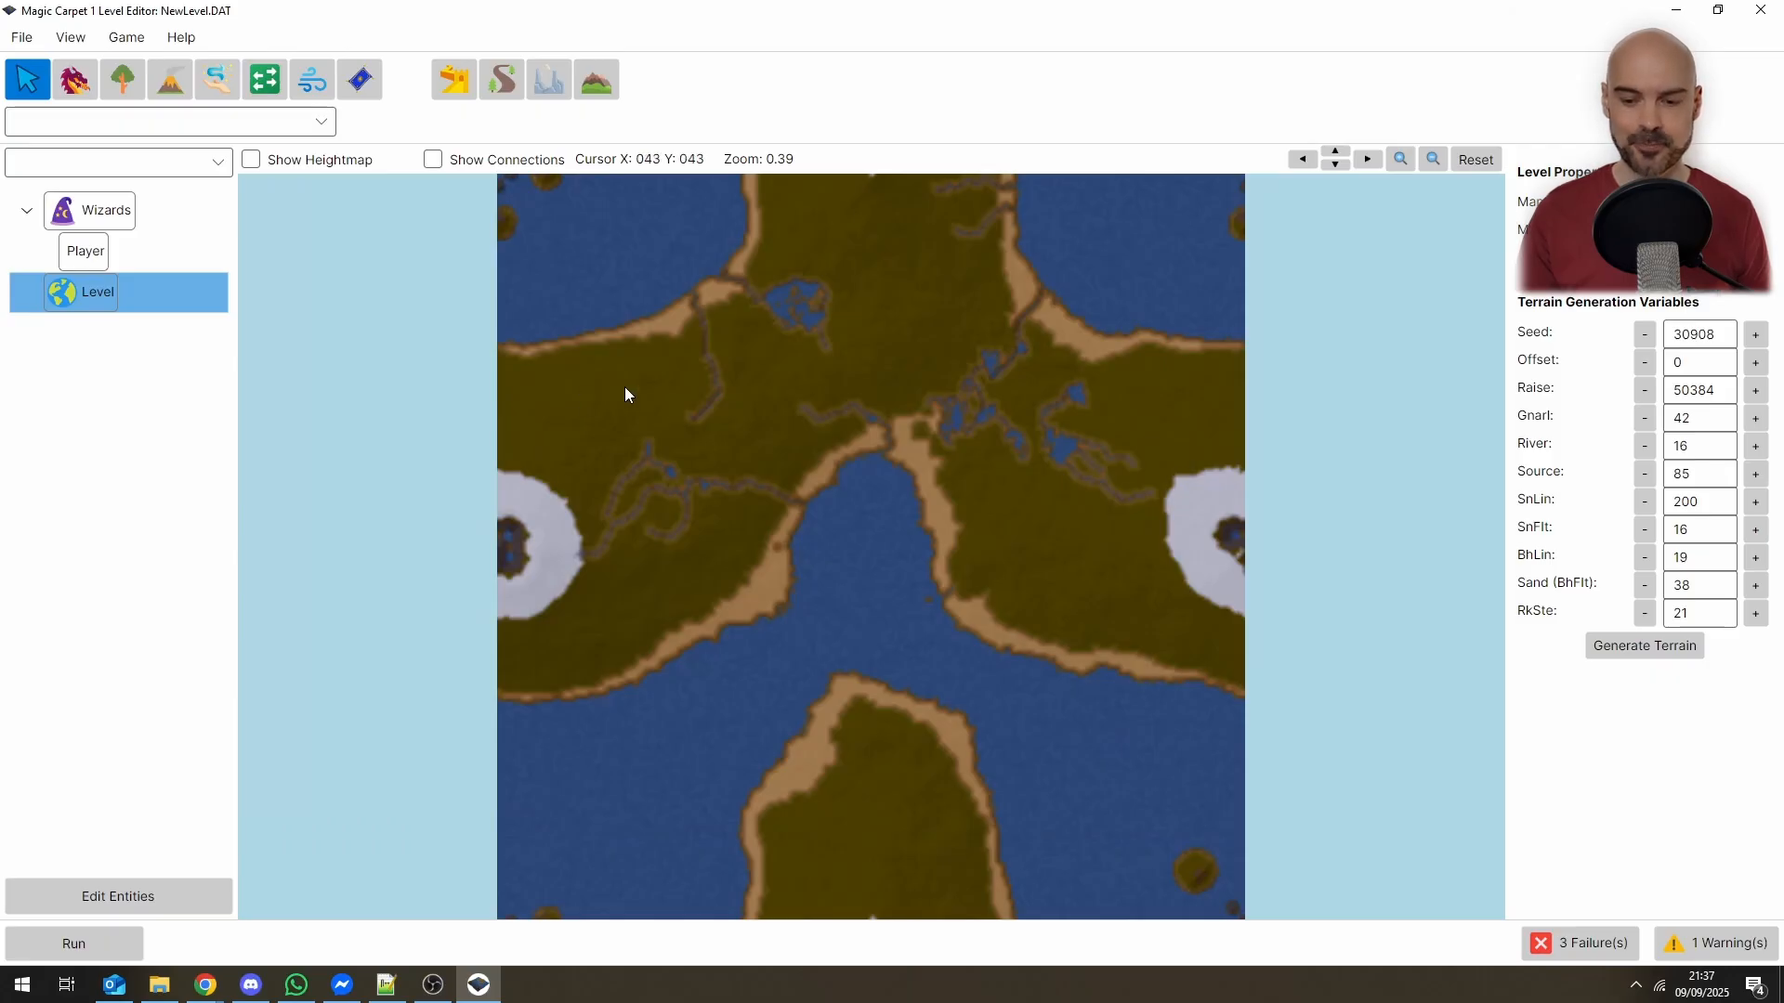
# Place a Flyer1 player spawn on the grassland just west of the central inlet
pyautogui.click(371, 80)
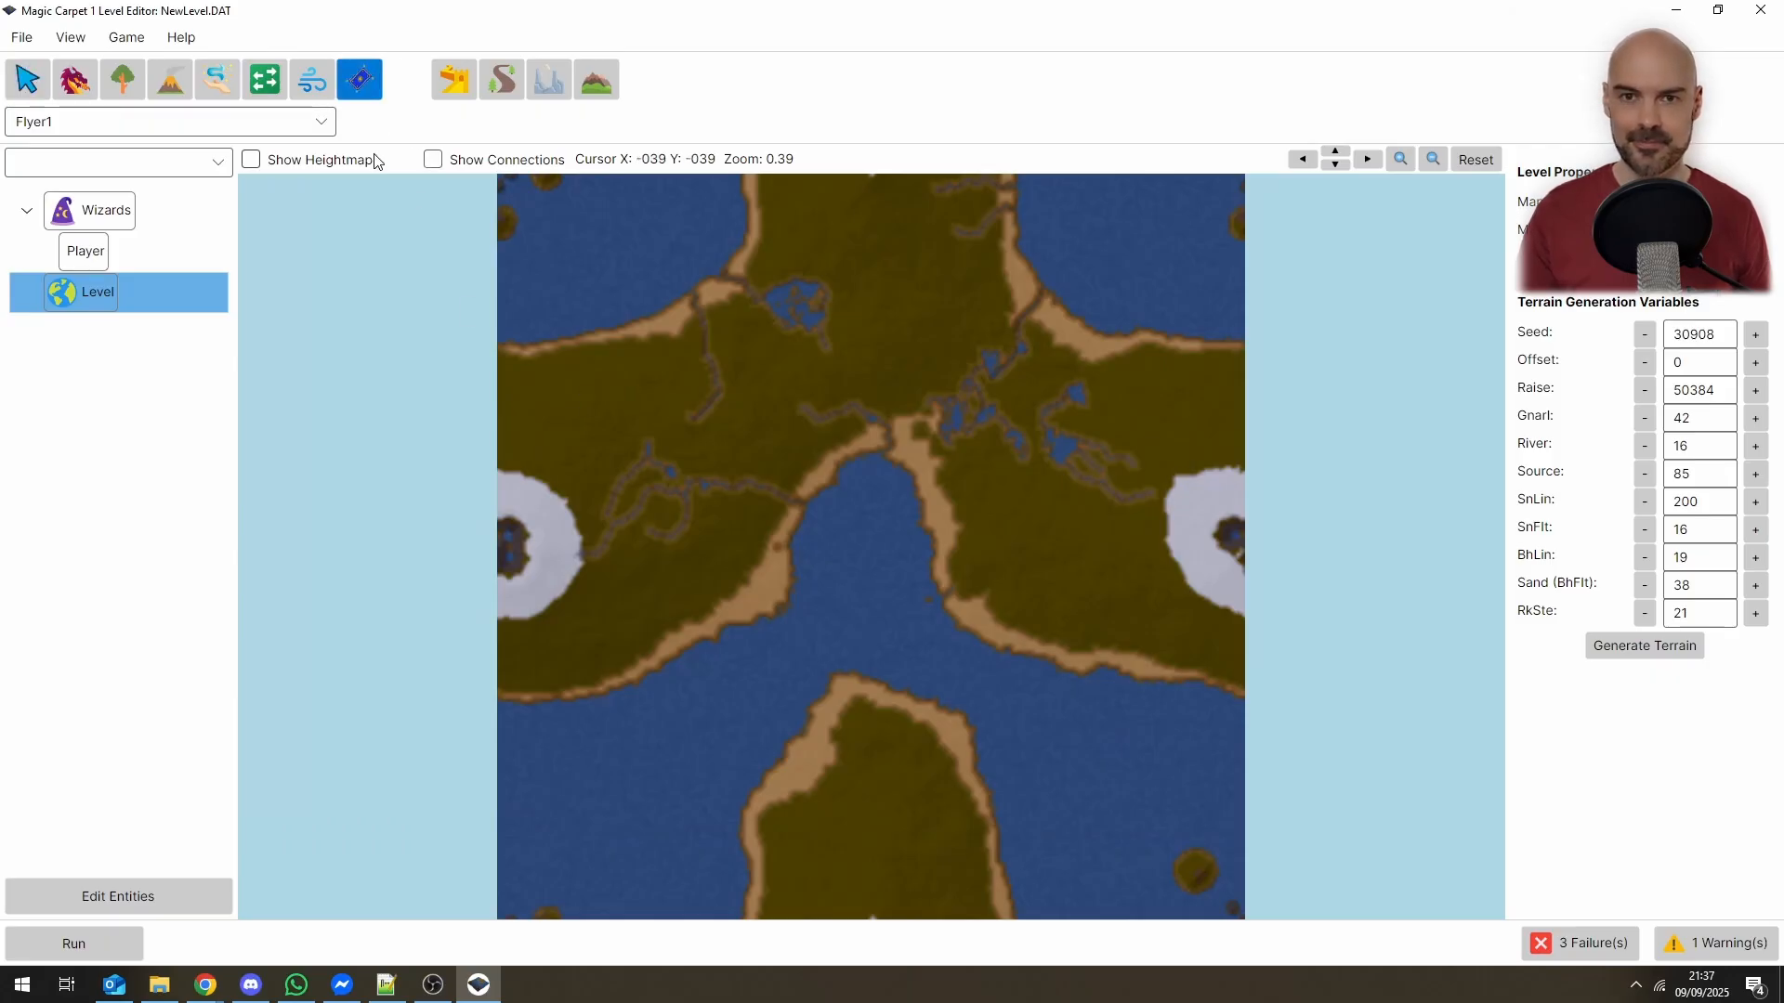
pyautogui.click(717, 563)
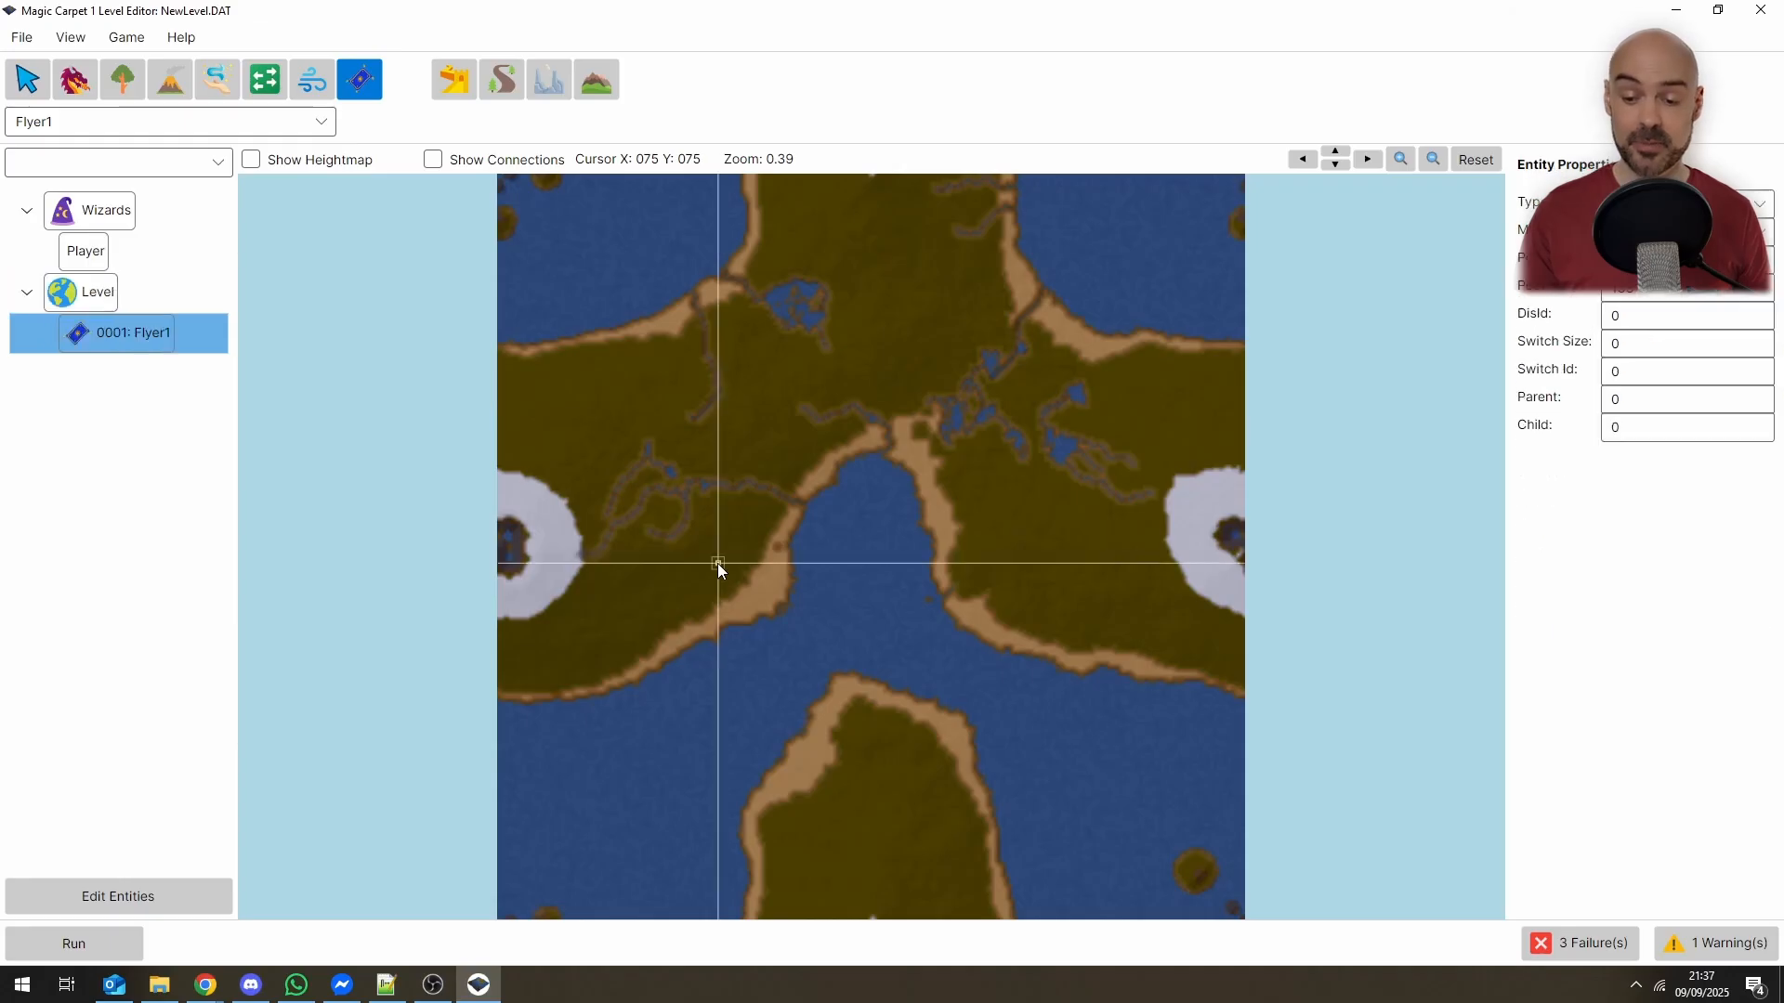
pyautogui.scroll(1, 700, 576)
pyautogui.scroll(2, 701, 578)
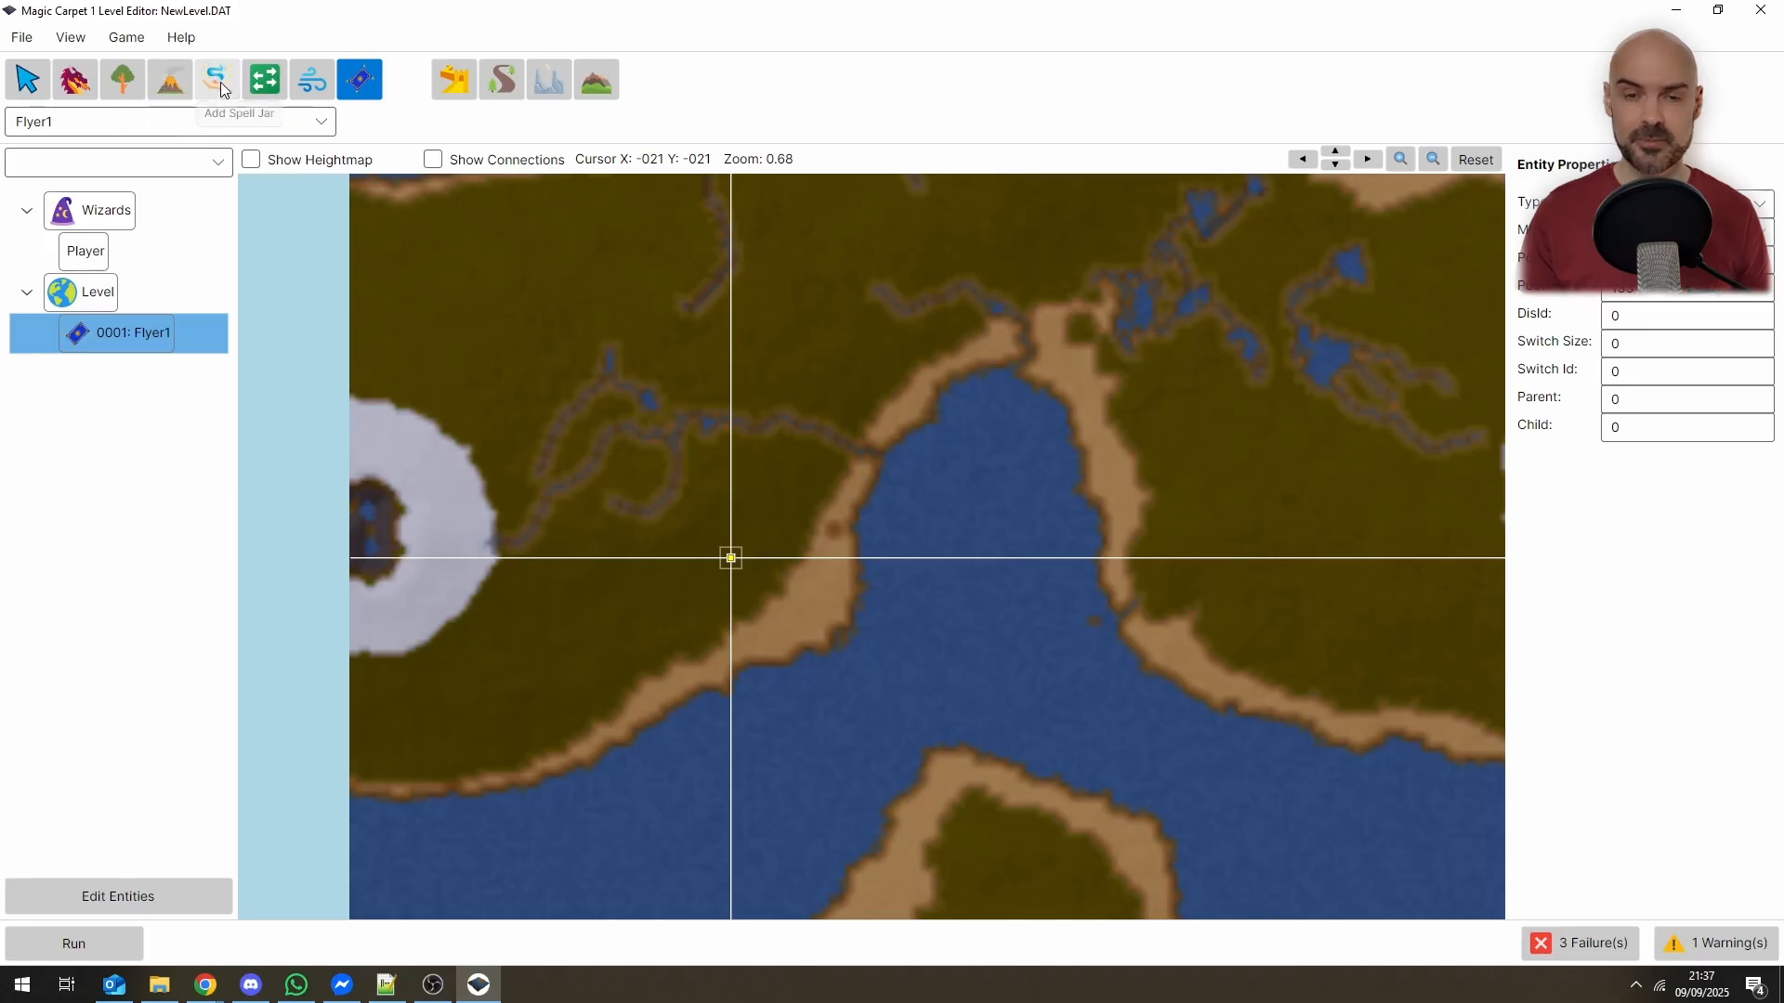
# Place a HiddenOutside switch on the grassland a short distance north of the Flyer1 spawn
pyautogui.click(263, 80)
pyautogui.click(211, 130)
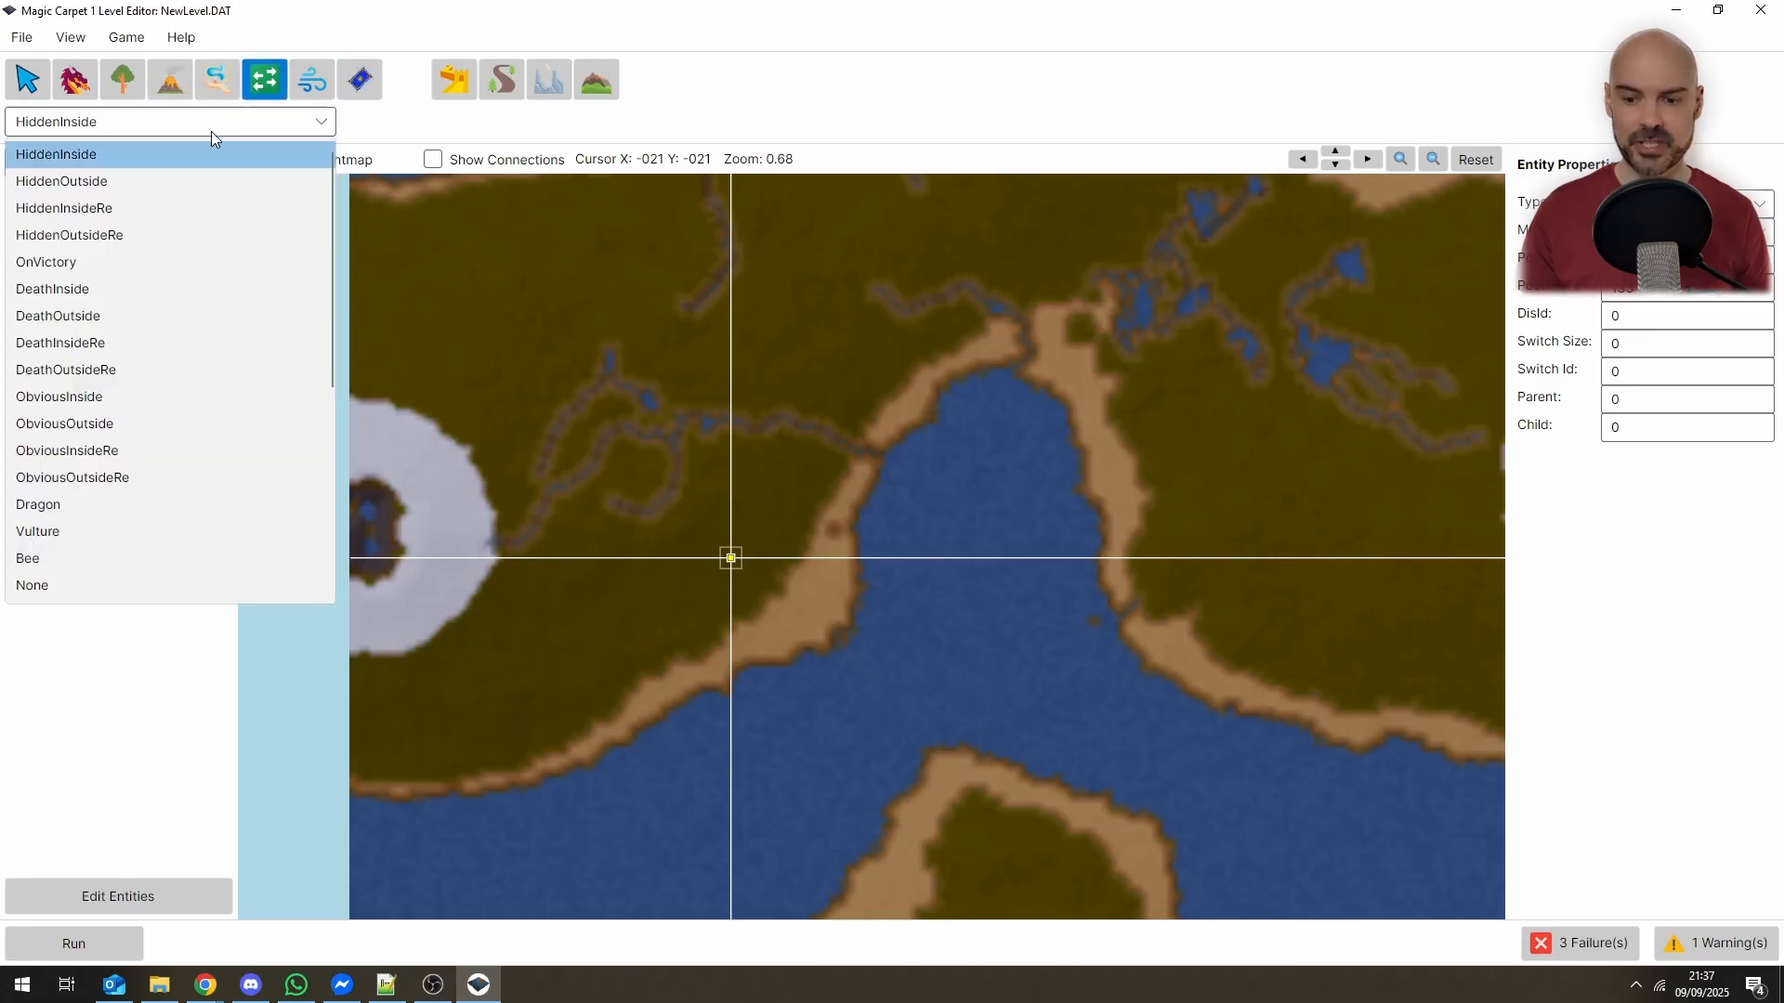
pyautogui.click(180, 182)
pyautogui.click(708, 362)
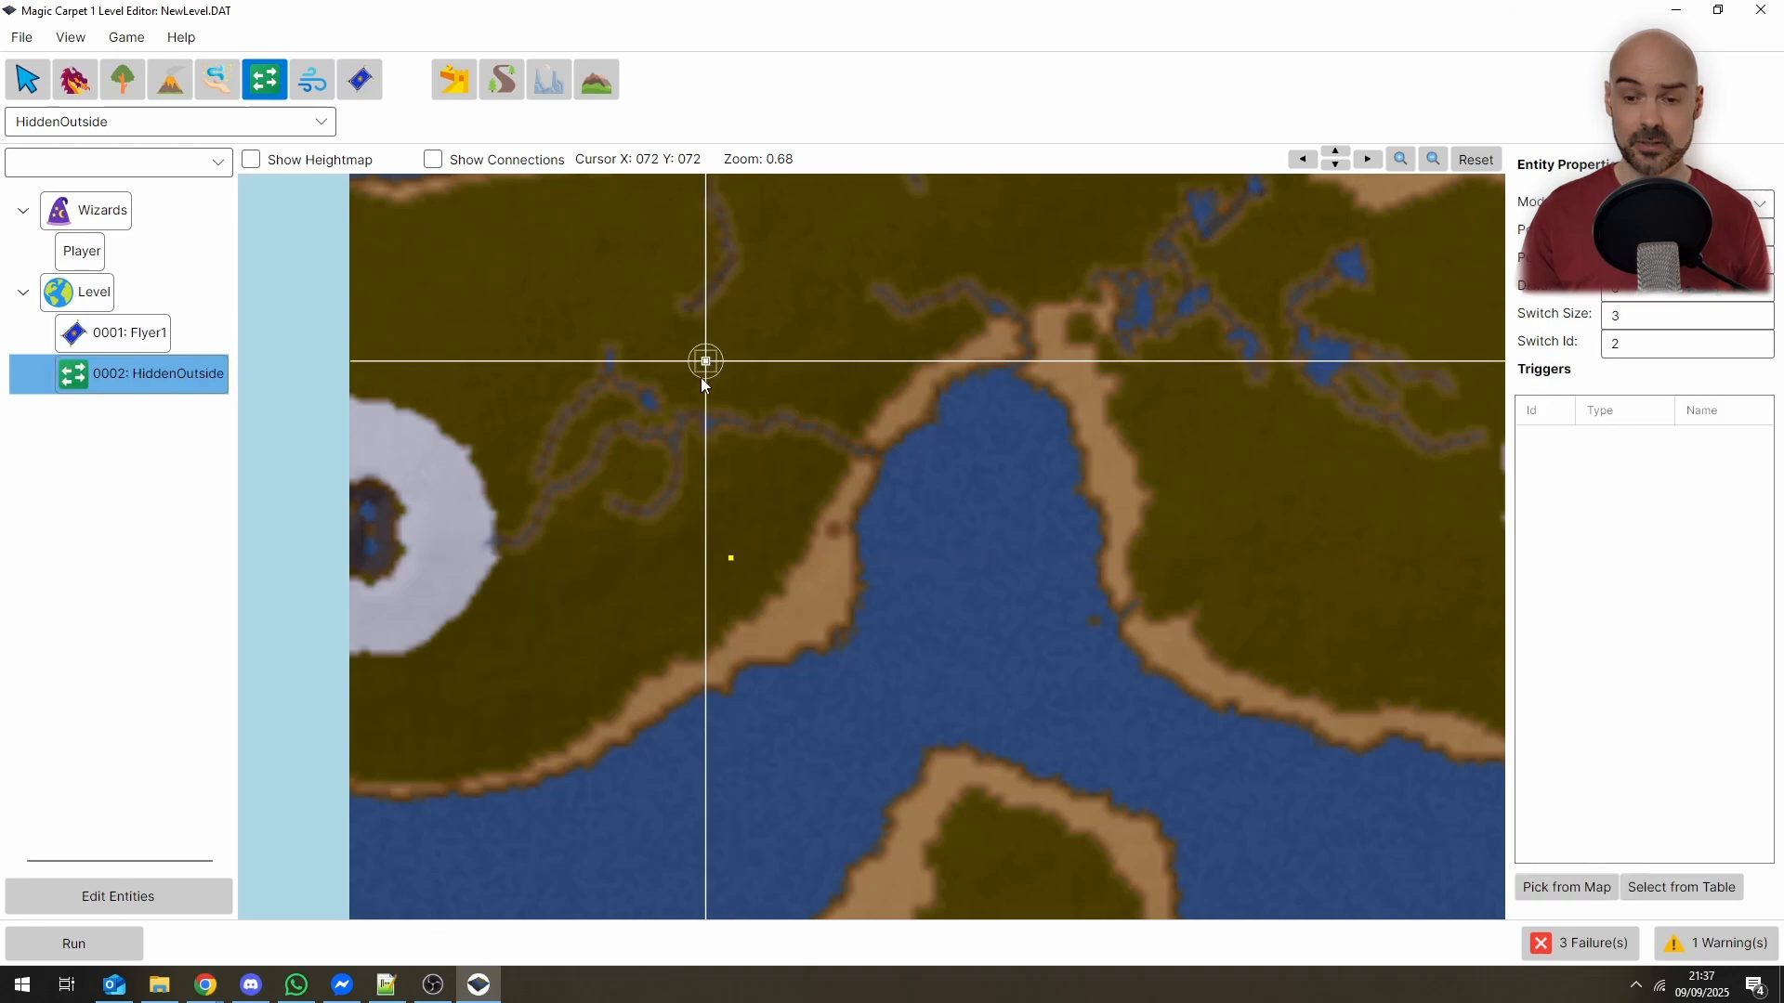
# Set the HiddenOutside switch's size to 10
pyautogui.moveTo(1676, 311); pyautogui.dragTo(1591, 318)
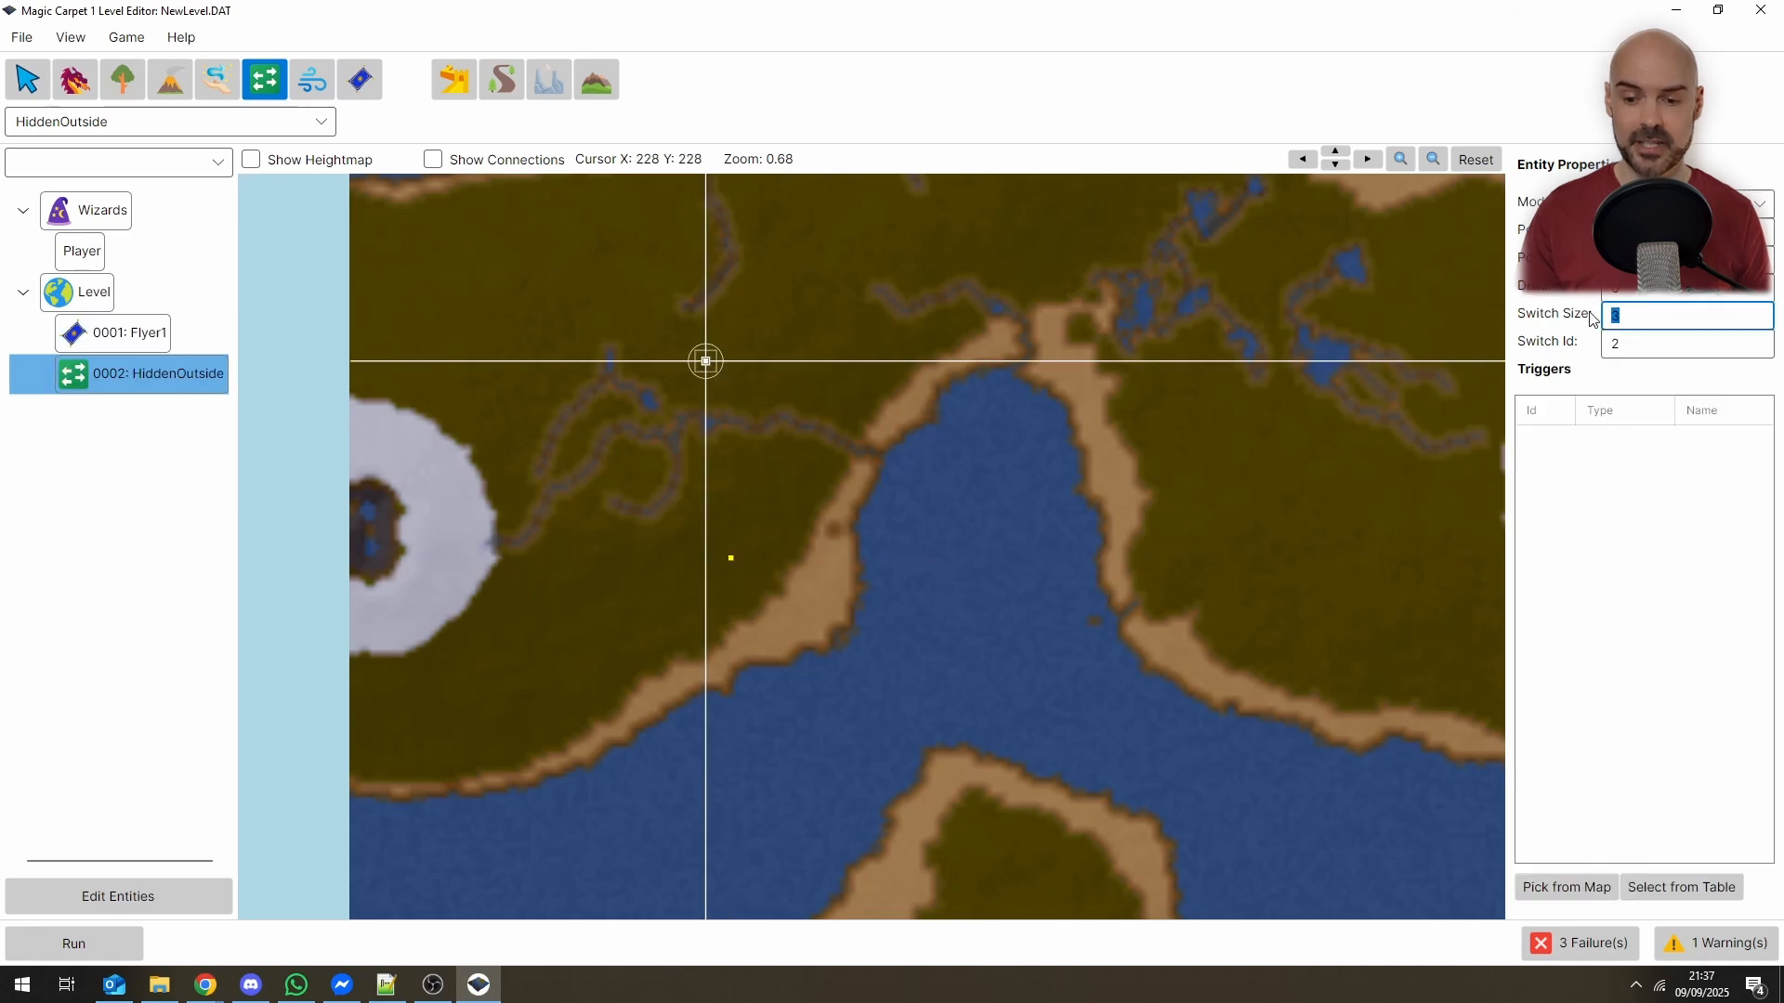
pyautogui.write('10')
# Place three Volcano effects in a shallow arc just outside the northern edge of the switch's circle
pyautogui.moveTo(885, 351); pyautogui.dragTo(888, 512, button='middle')
pyautogui.click(171, 80)
pyautogui.click(156, 121)
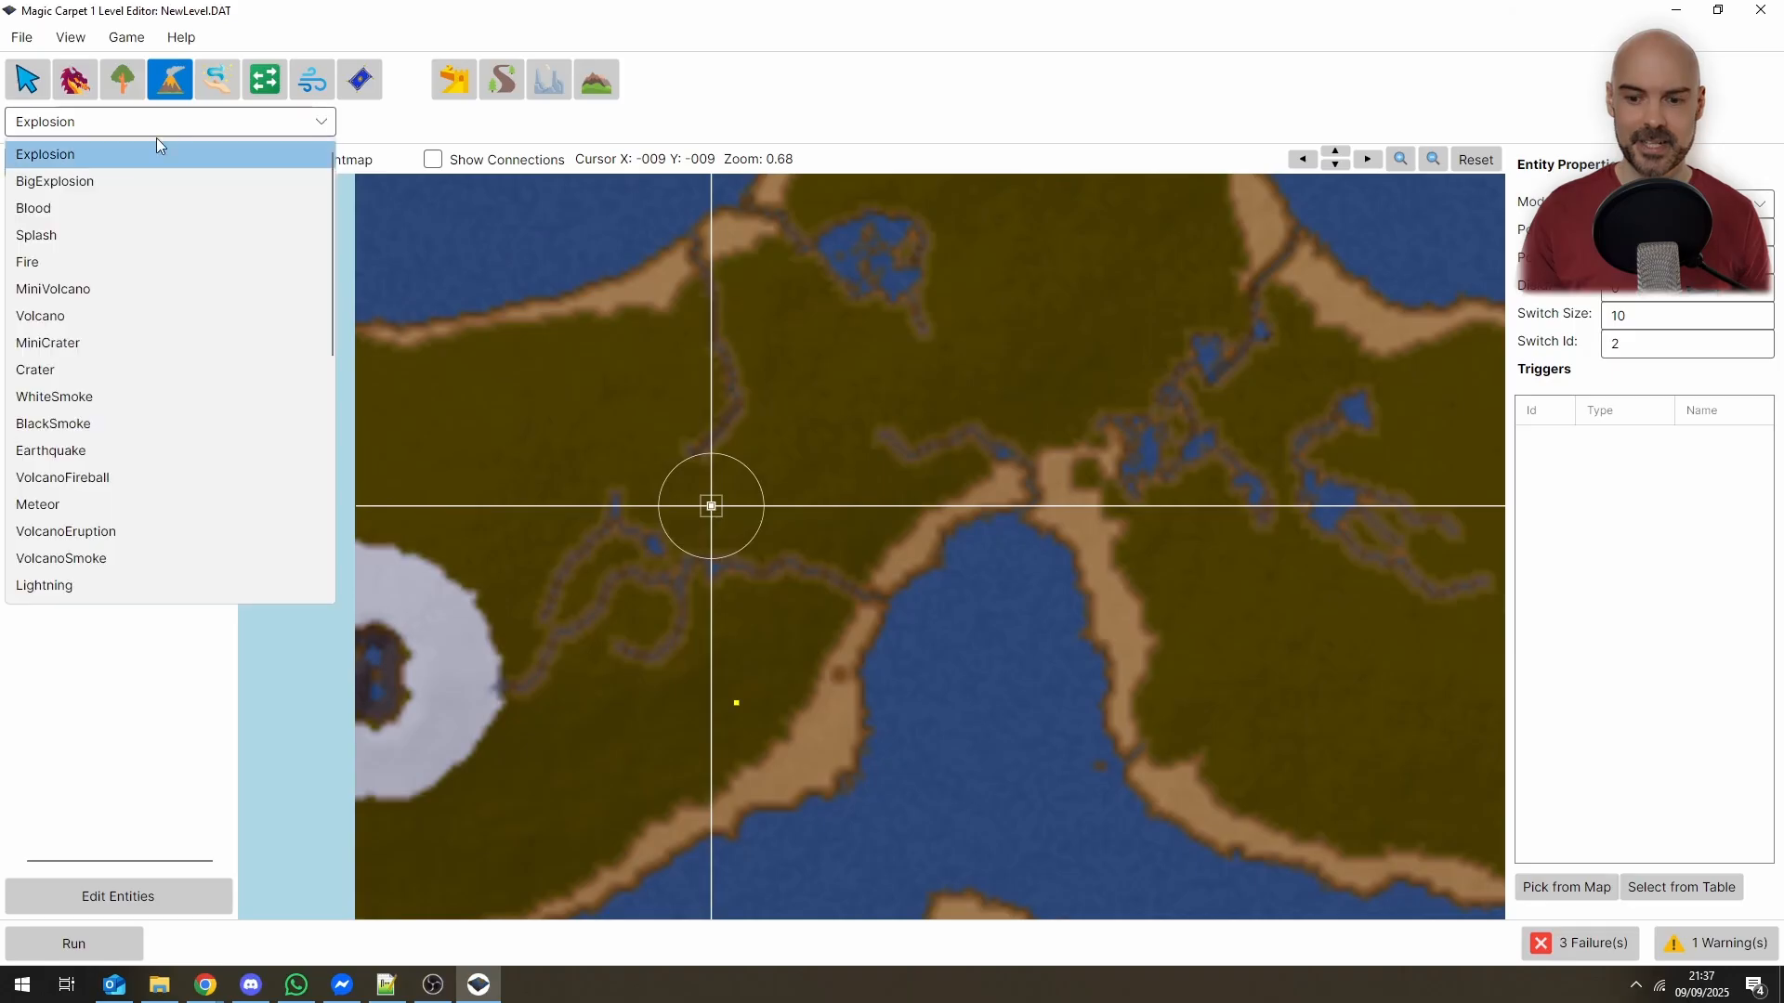
pyautogui.click(106, 316)
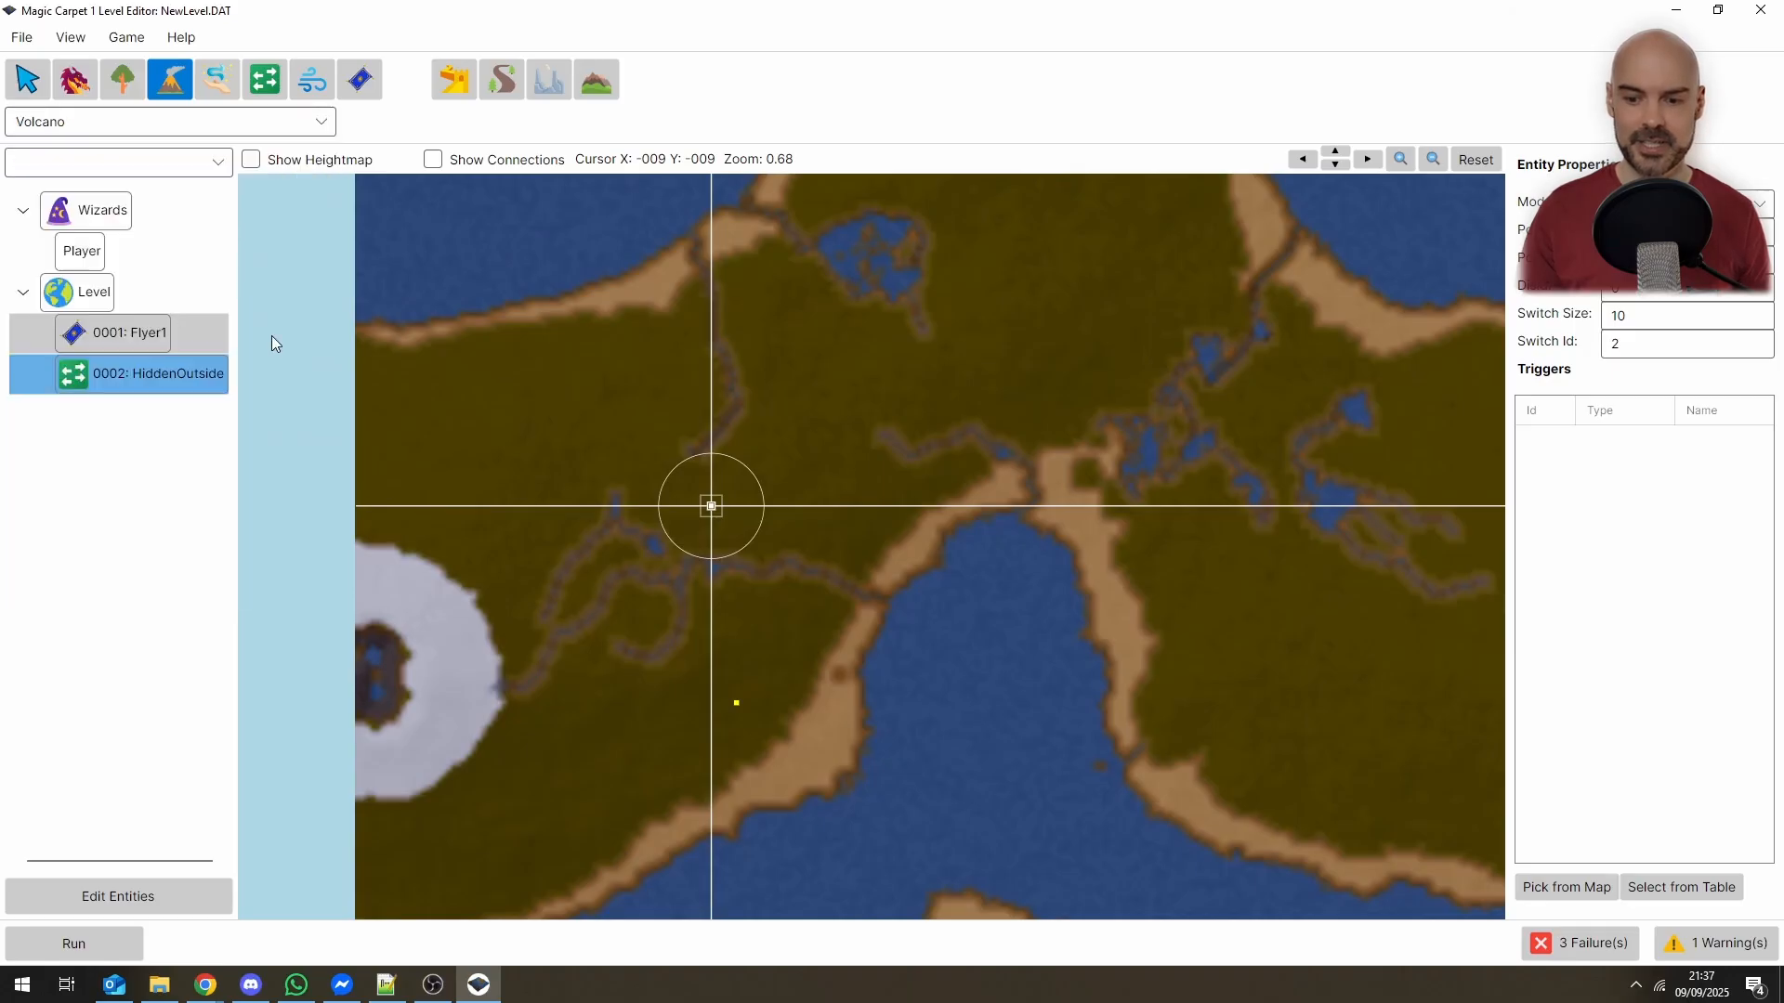
pyautogui.click(665, 446)
pyautogui.click(712, 435)
pyautogui.click(757, 455)
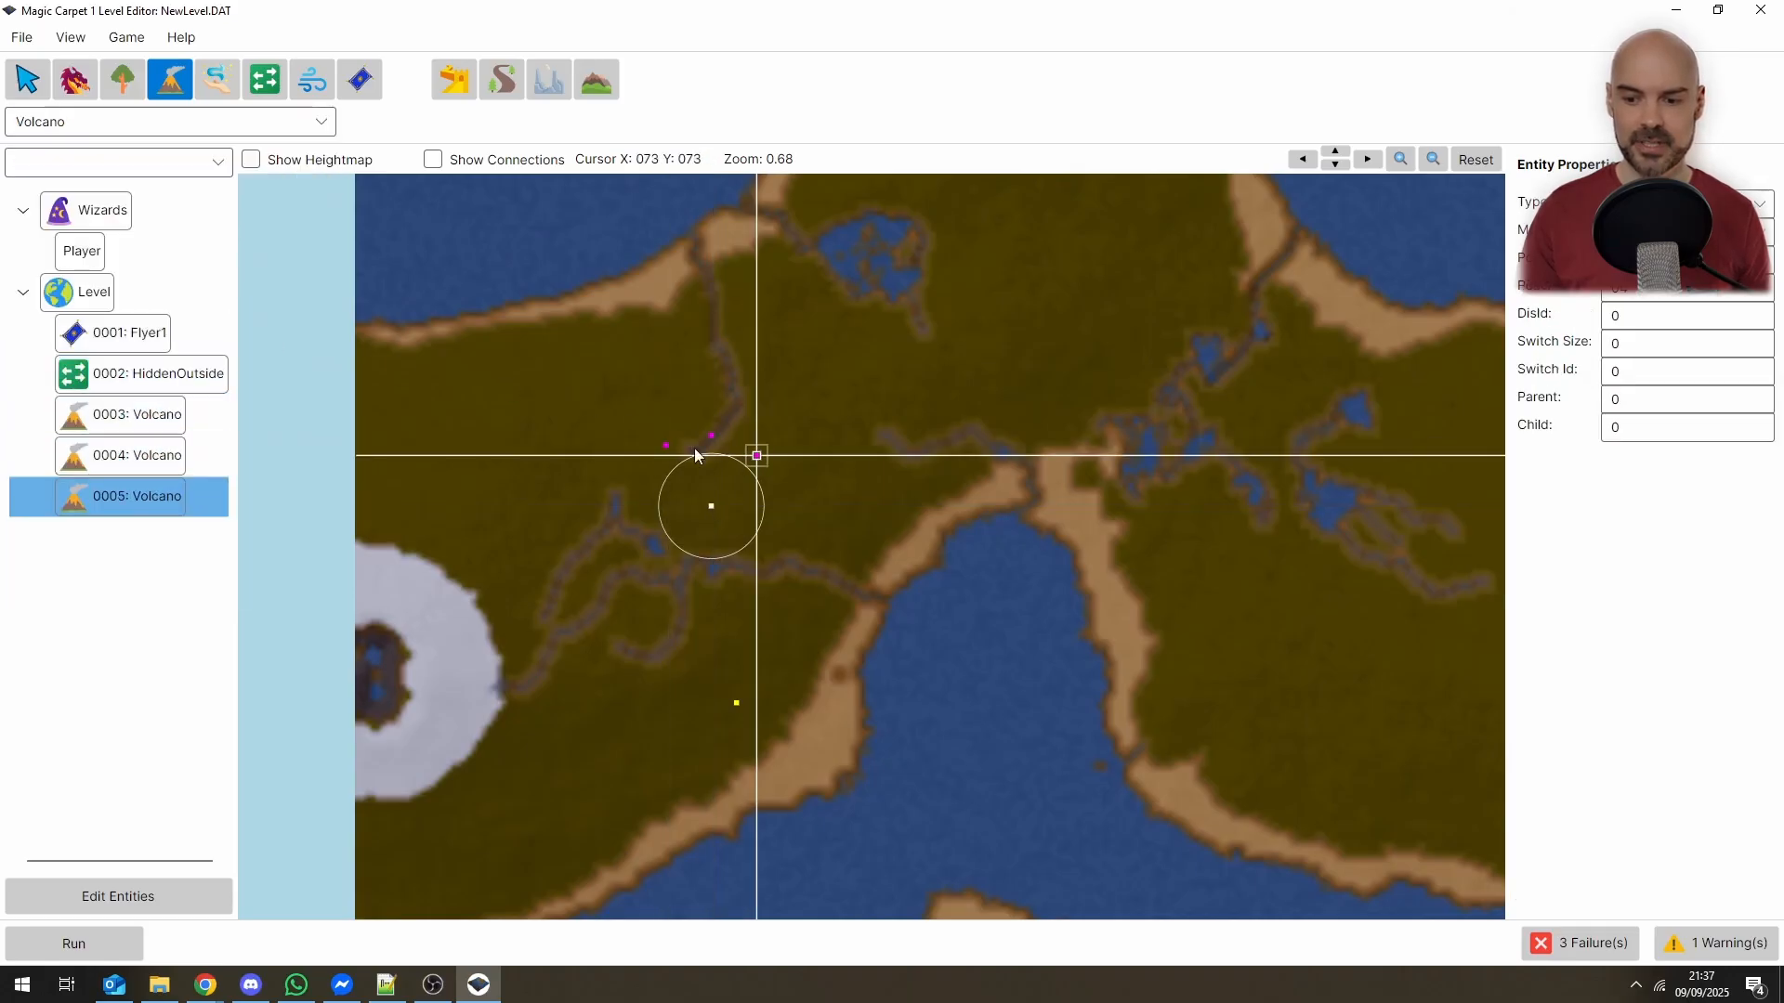
# Move the Flyer1 spawn inside the switch's circle, directly south of the HiddenOutside switch
pyautogui.click(27, 80)
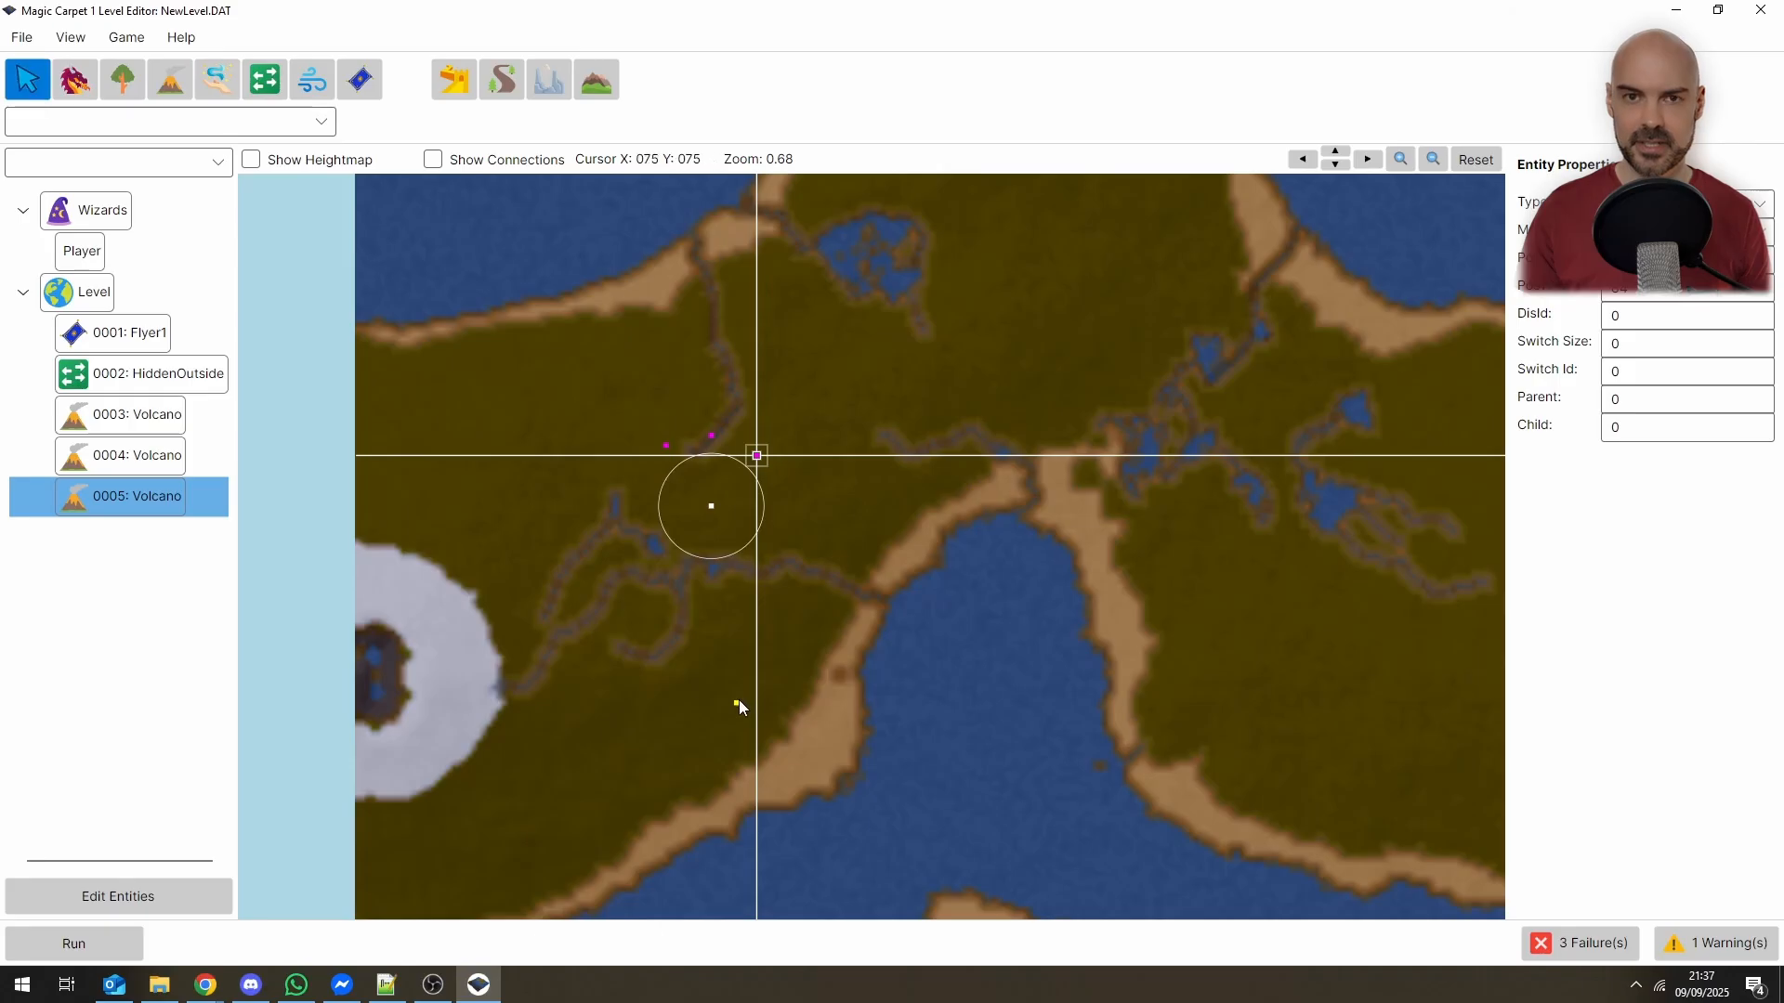
pyautogui.moveTo(735, 702); pyautogui.dragTo(710, 540)
# Link the three volcanoes to the HiddenOutside switch as its triggers by picking them from the map
pyautogui.click(712, 508)
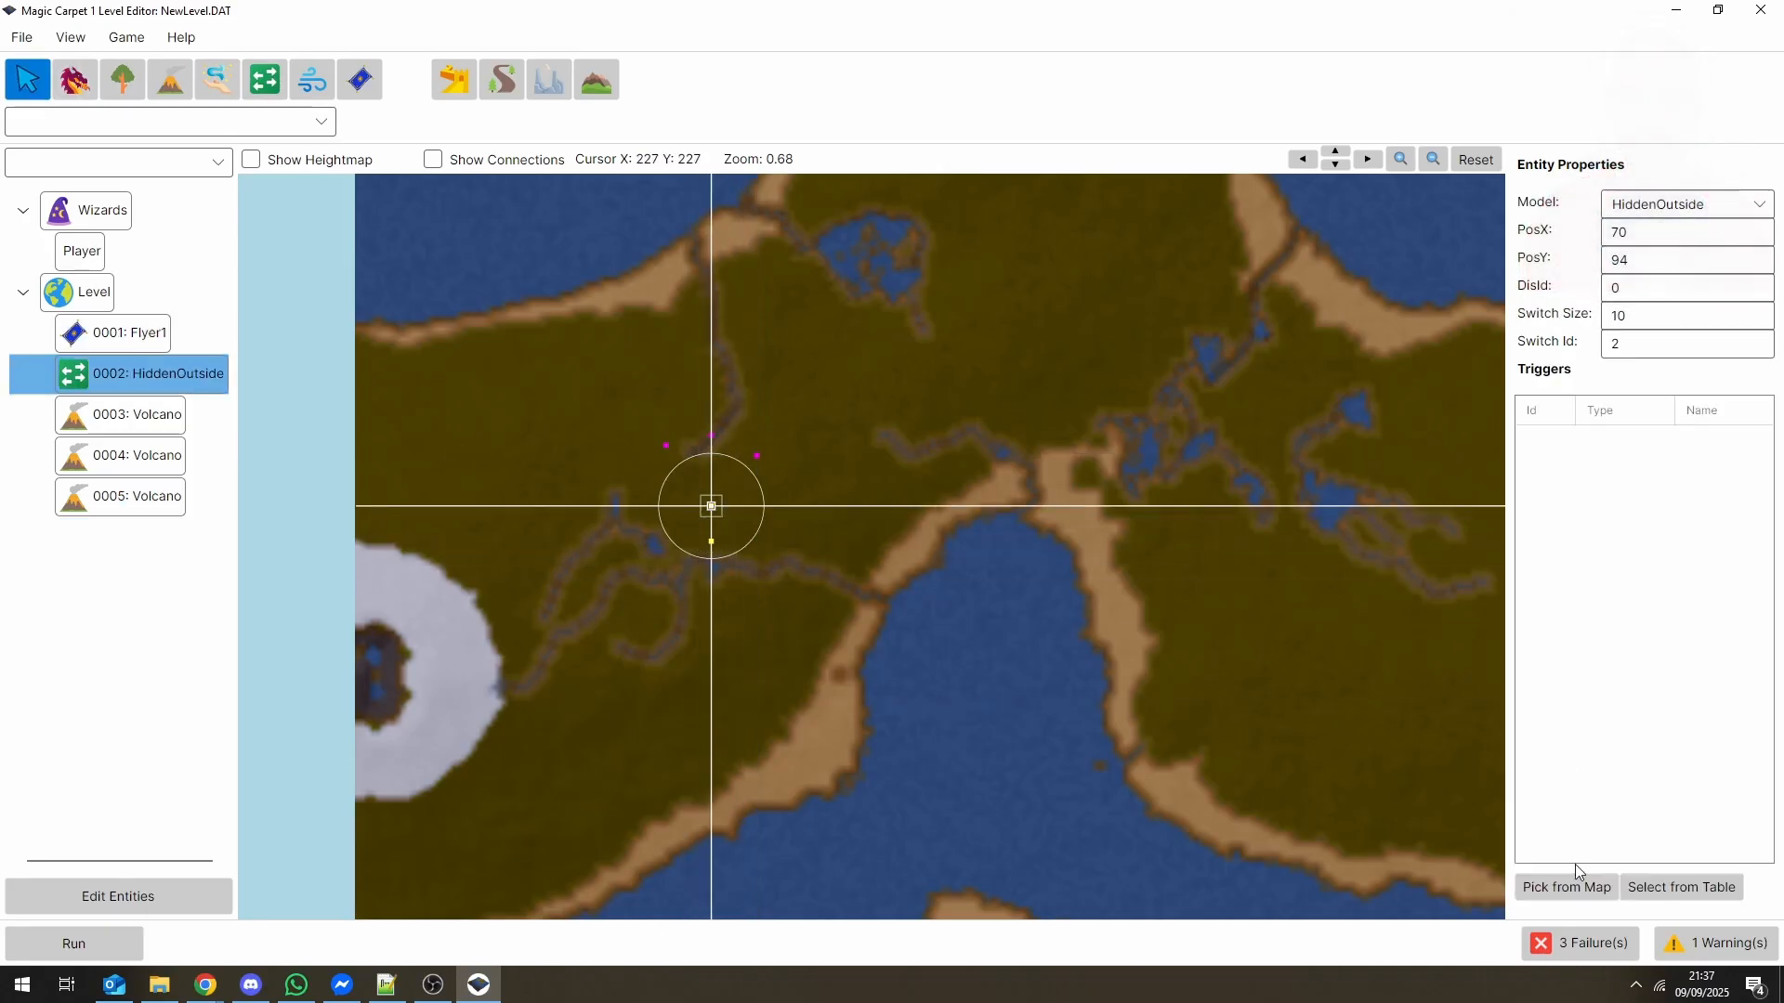
pyautogui.click(754, 457)
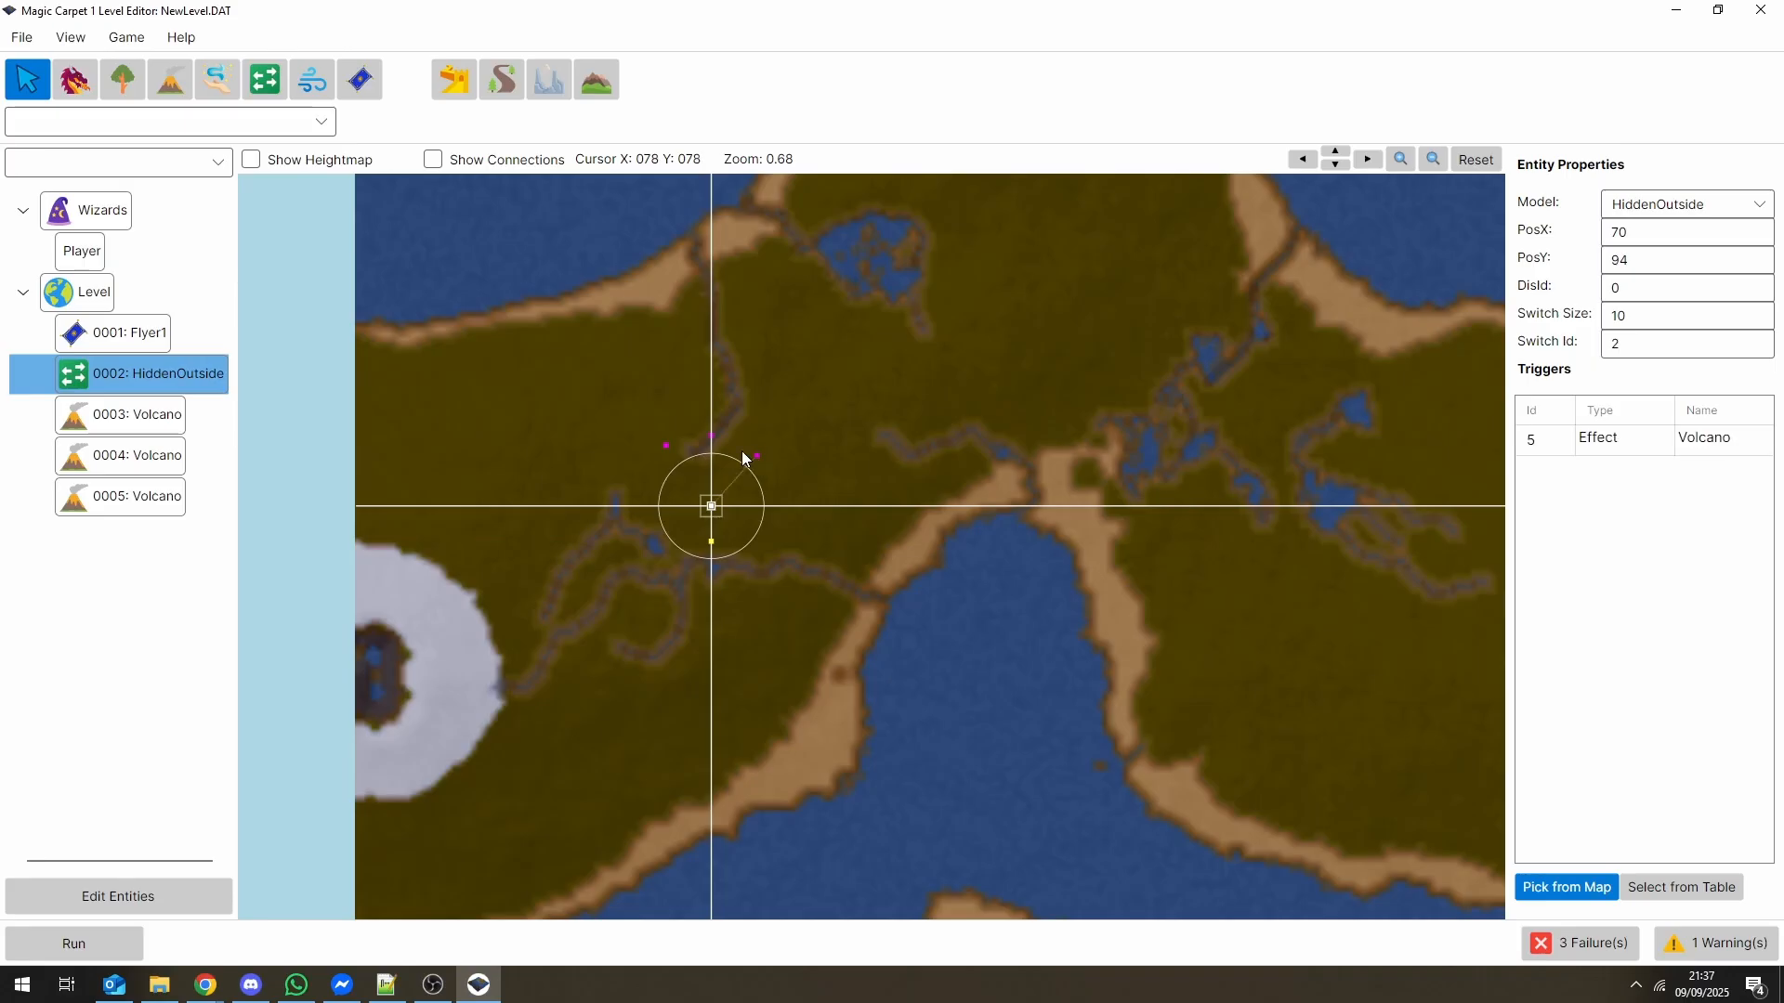
pyautogui.click(711, 436)
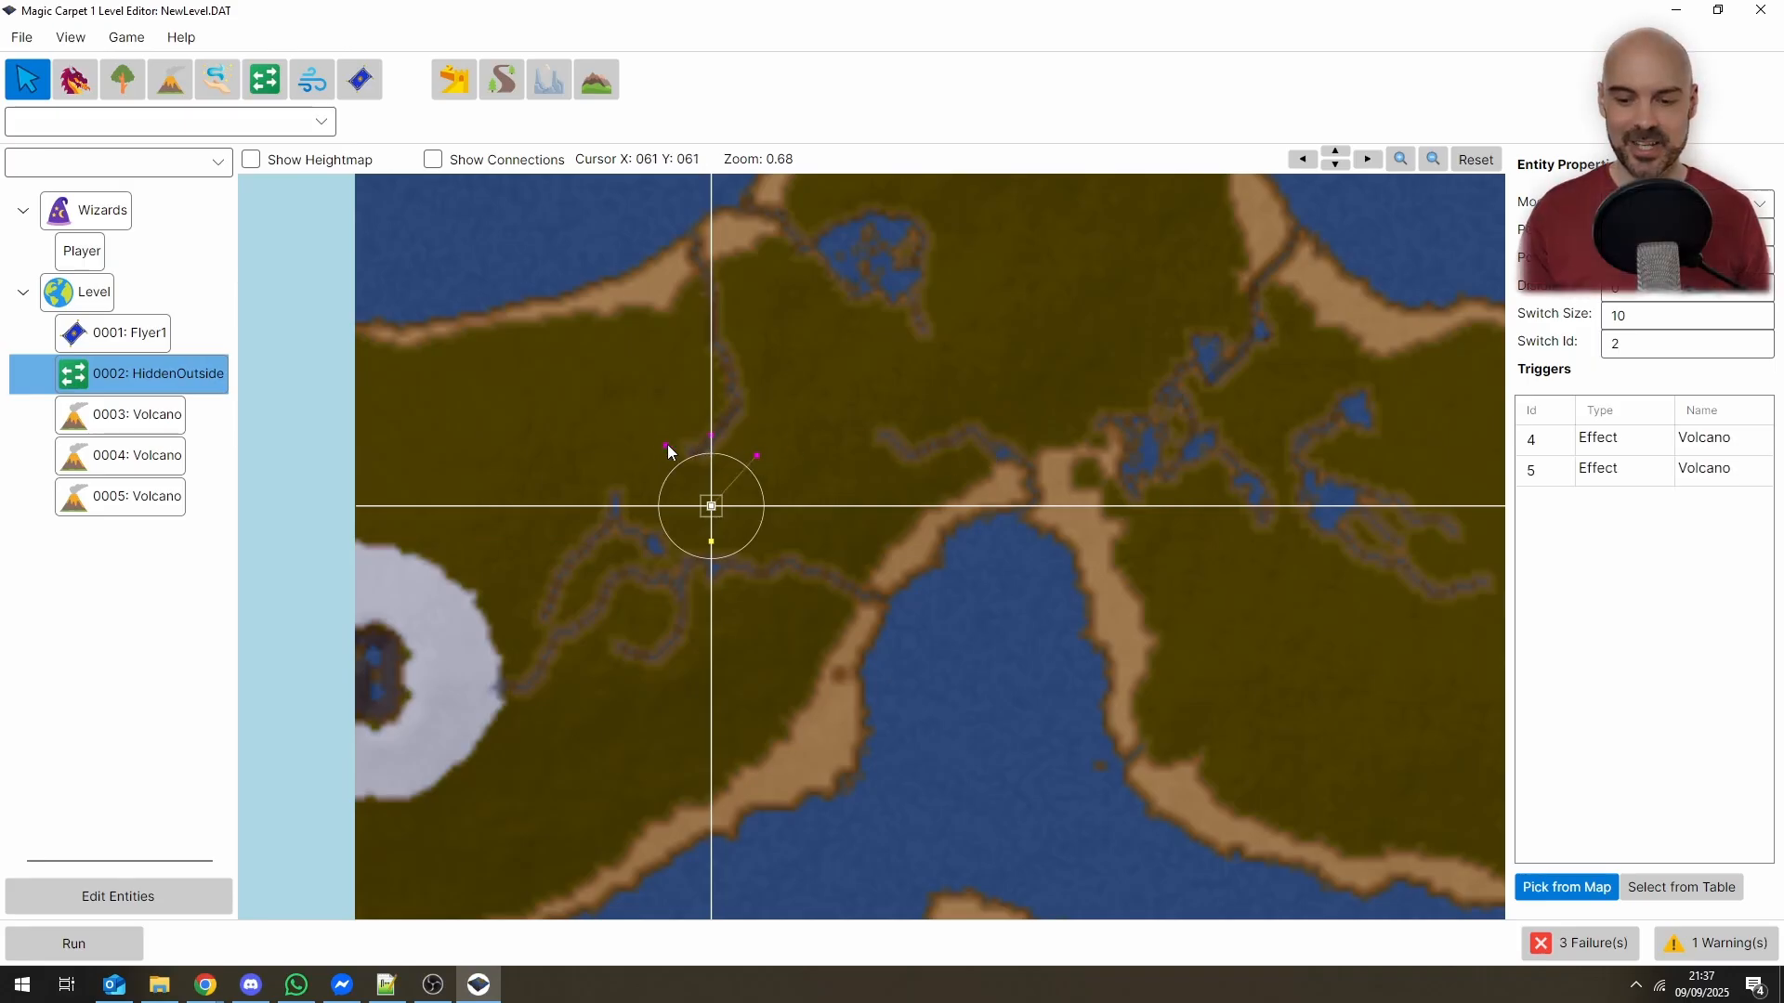
pyautogui.click(666, 446)
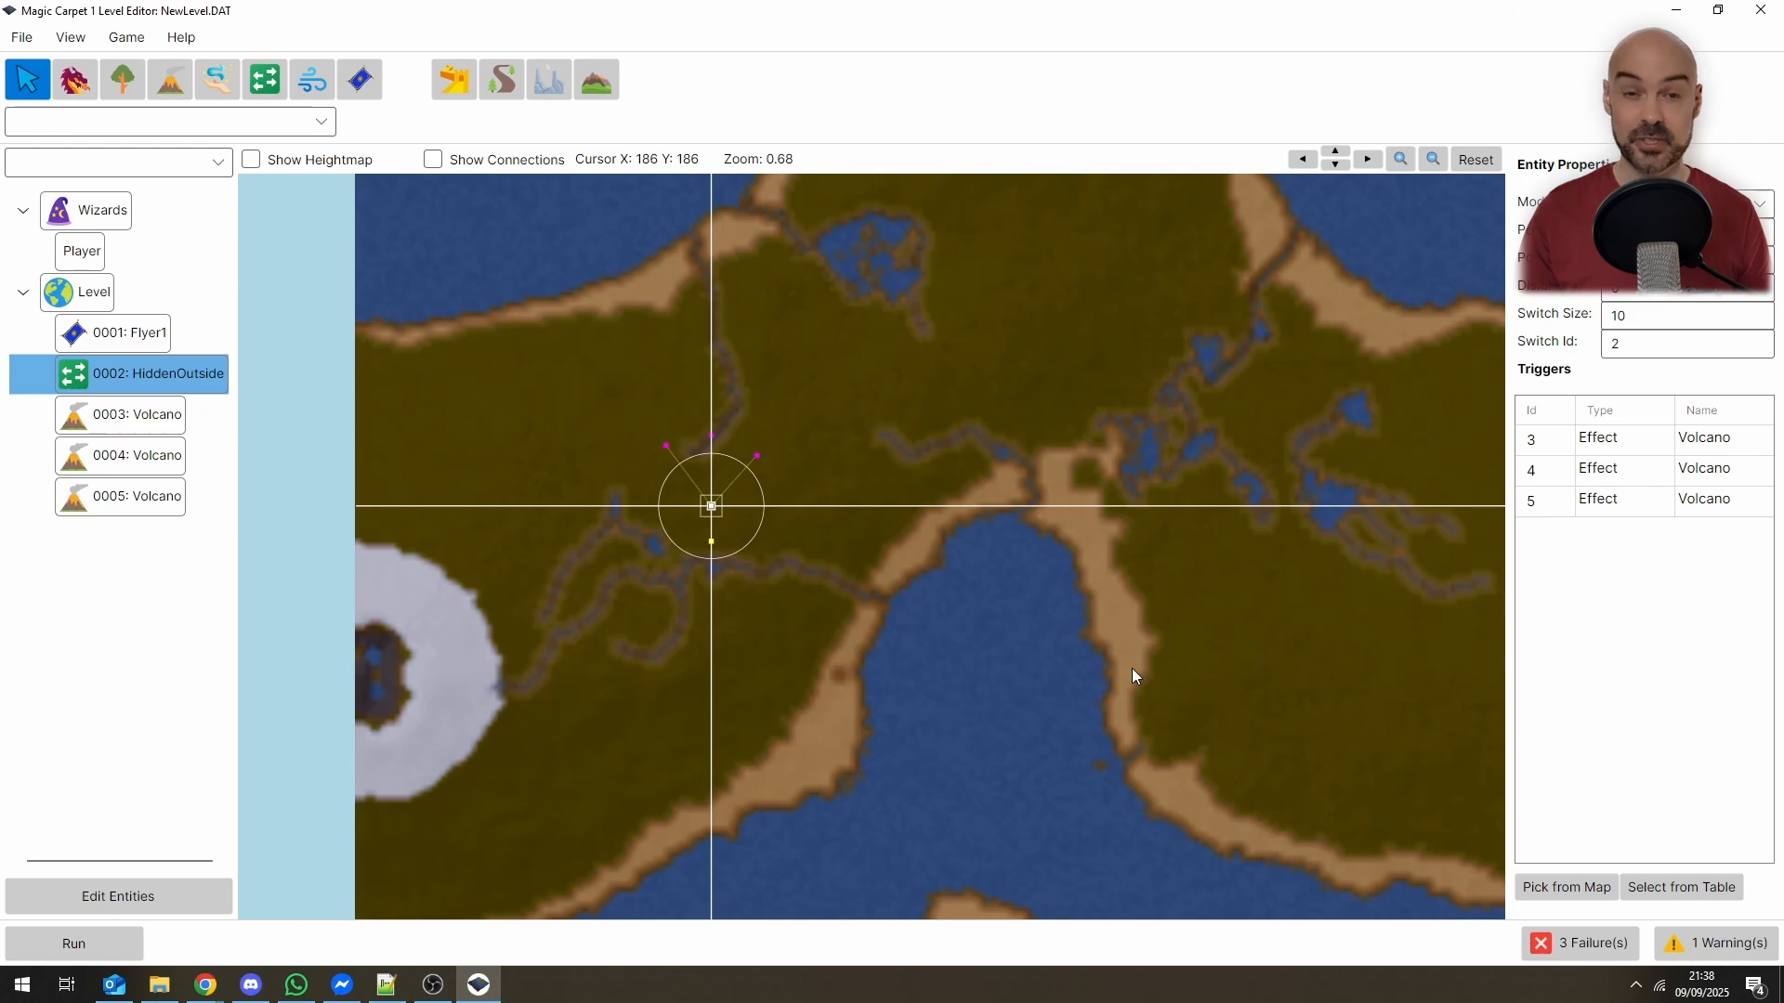
# Scatter 14 Tree entities over the grassland around the switch's circle, with most of them to the west and northwest
pyautogui.click(121, 82)
pyautogui.click(540, 455)
pyautogui.click(605, 385)
pyautogui.click(746, 340)
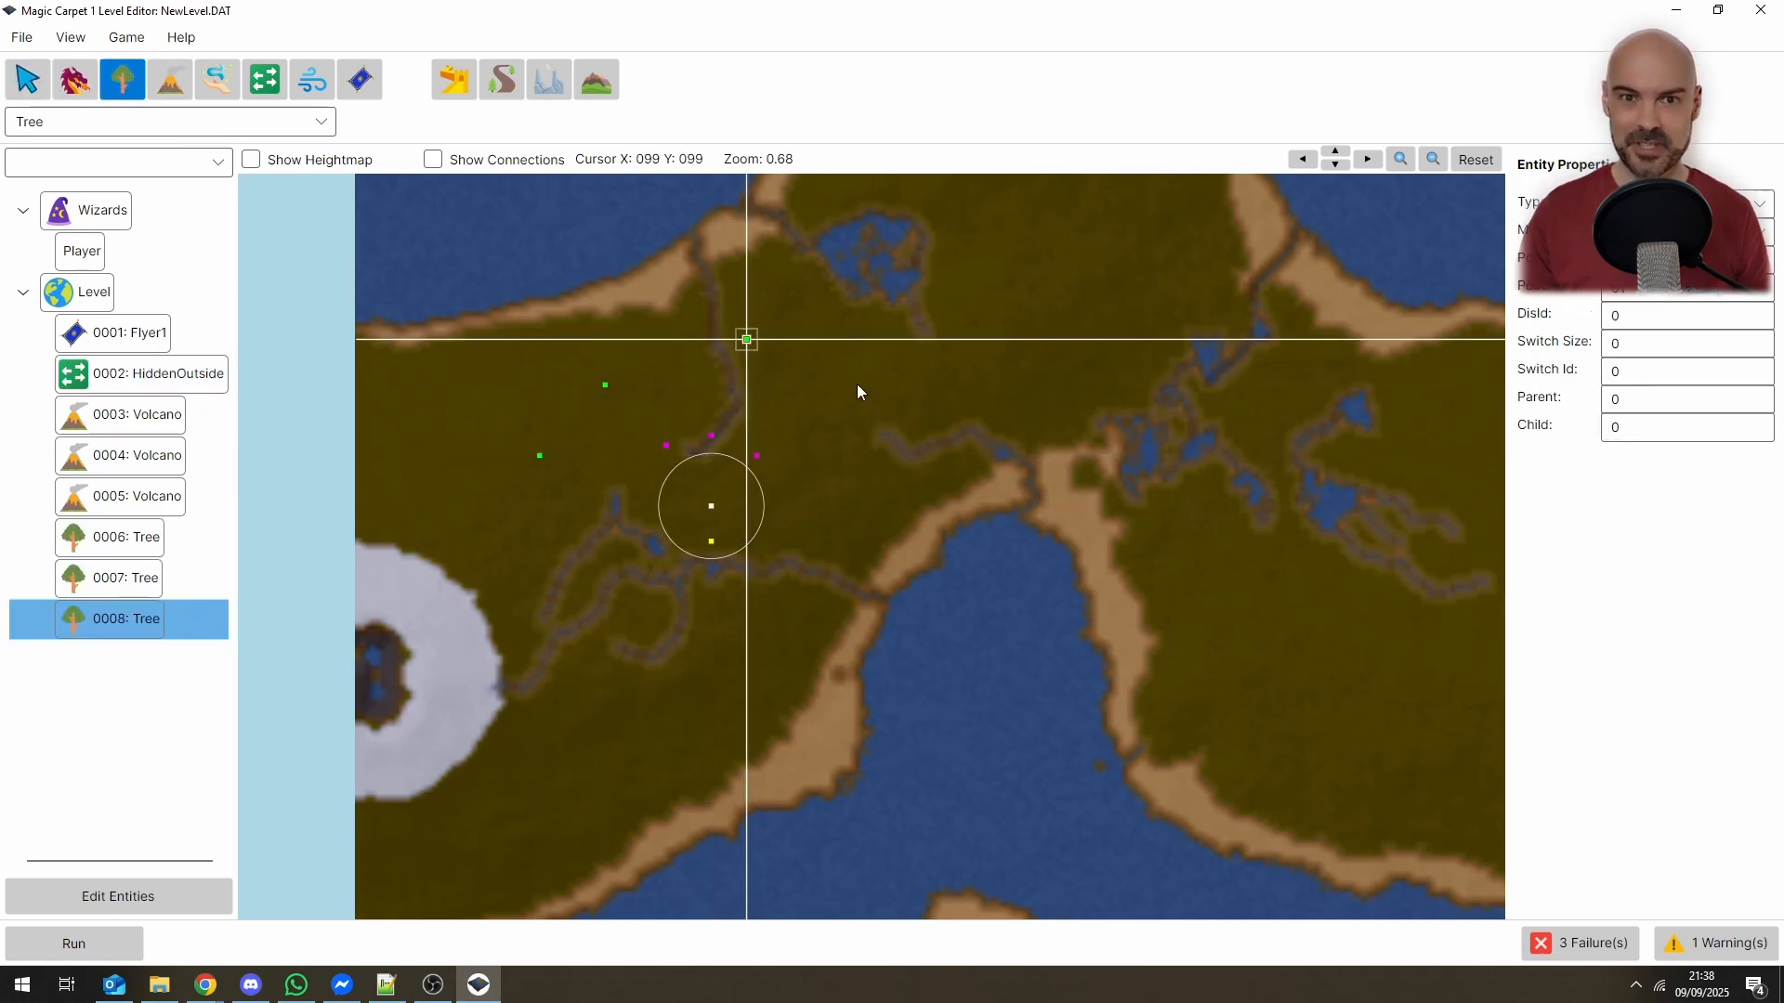
pyautogui.click(858, 406)
pyautogui.click(842, 551)
pyautogui.click(700, 647)
pyautogui.click(570, 637)
pyautogui.click(565, 506)
pyautogui.click(656, 450)
pyautogui.click(584, 445)
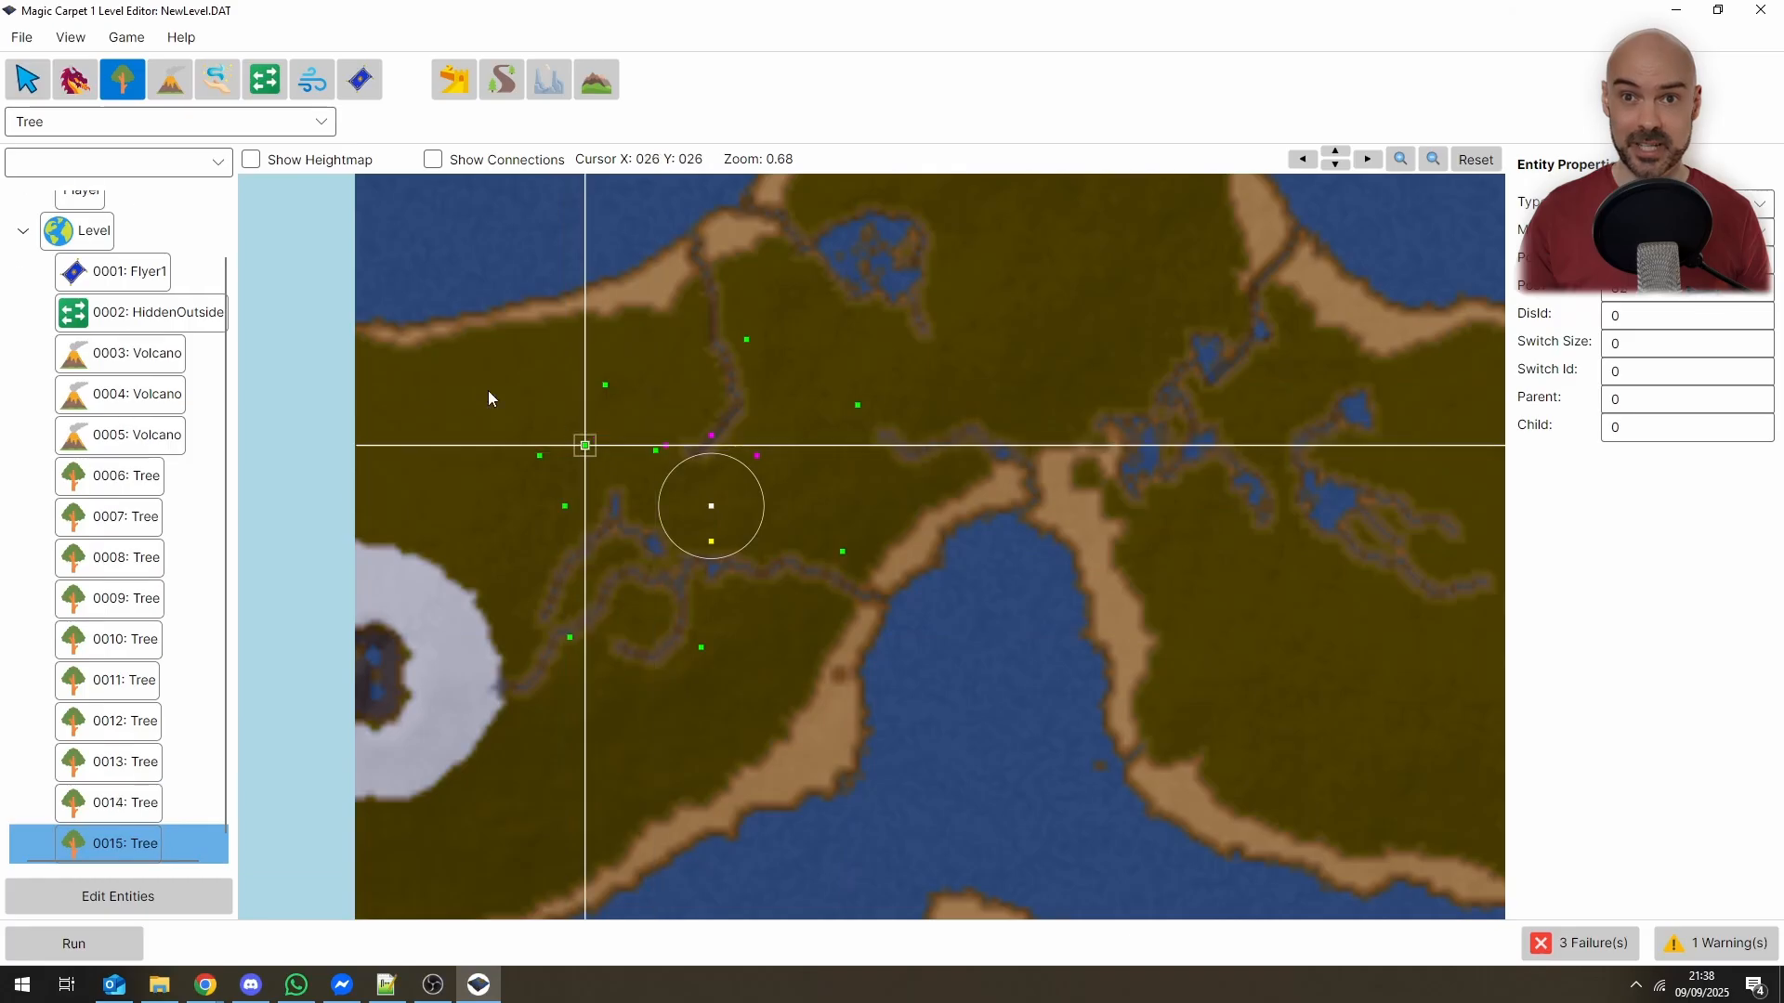
pyautogui.click(485, 390)
pyautogui.click(454, 490)
pyautogui.click(530, 516)
pyautogui.click(448, 394)
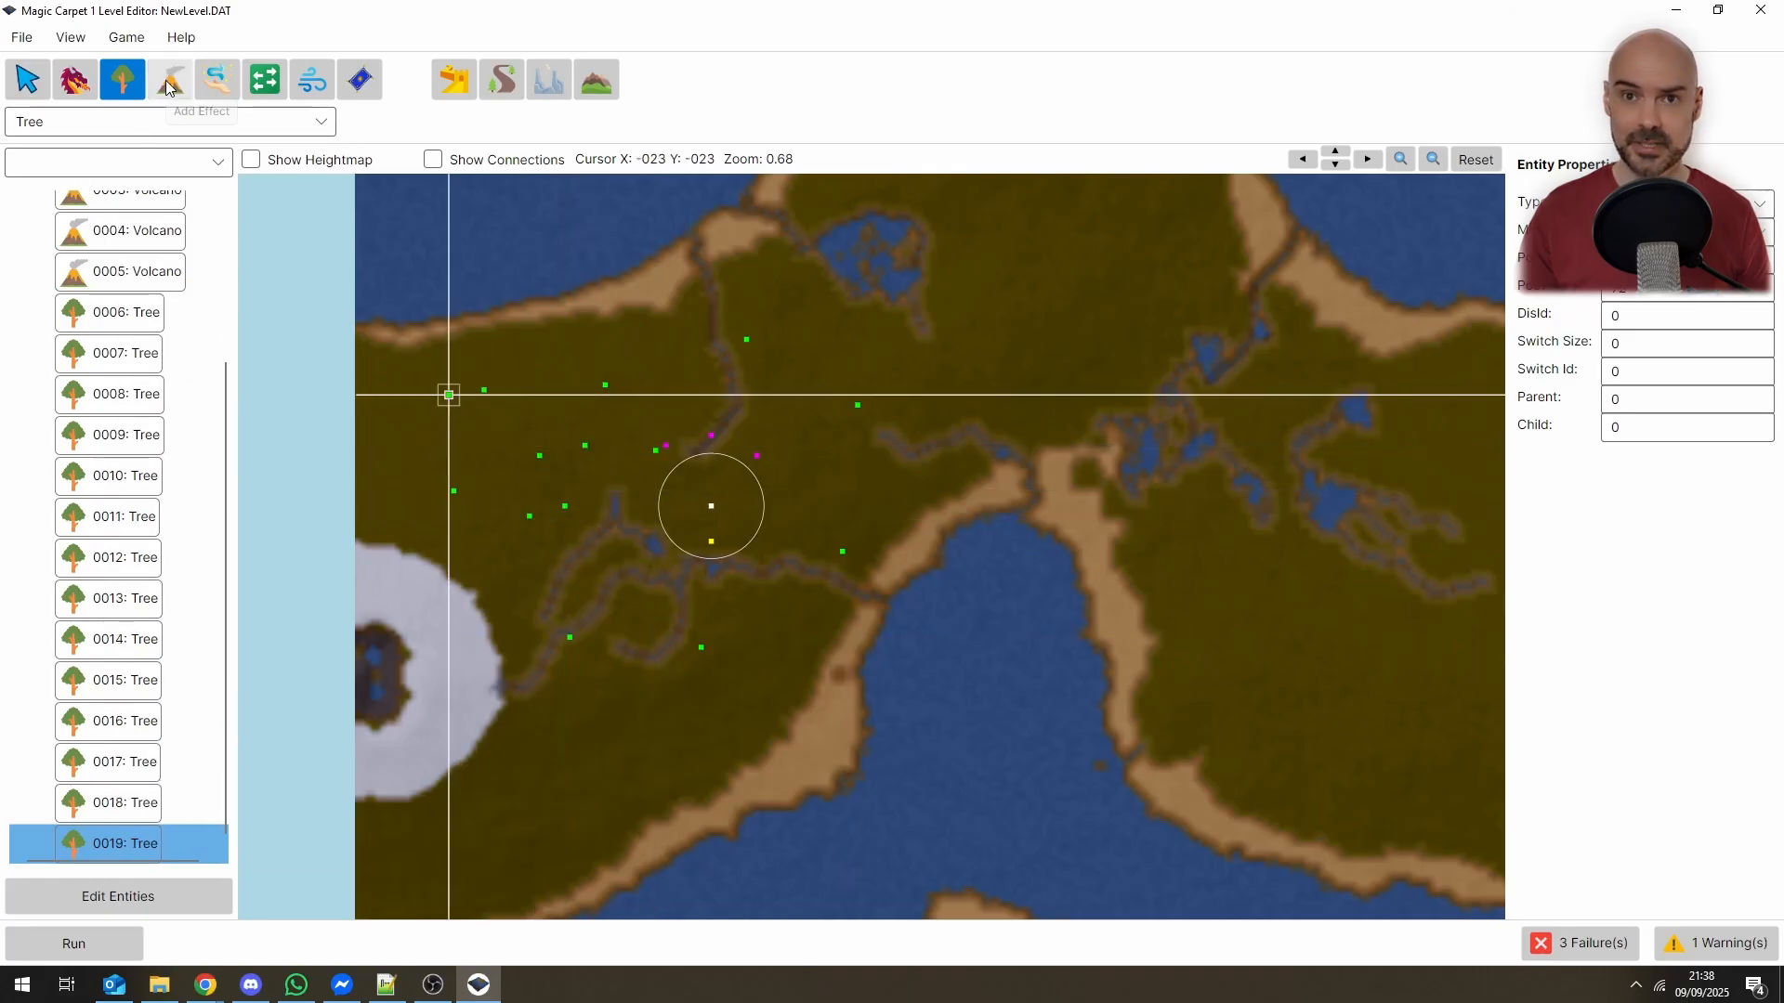
# Place ten StandingStone entities evenly around the edge of the HiddenOutside switch's circle
pyautogui.click(112, 121)
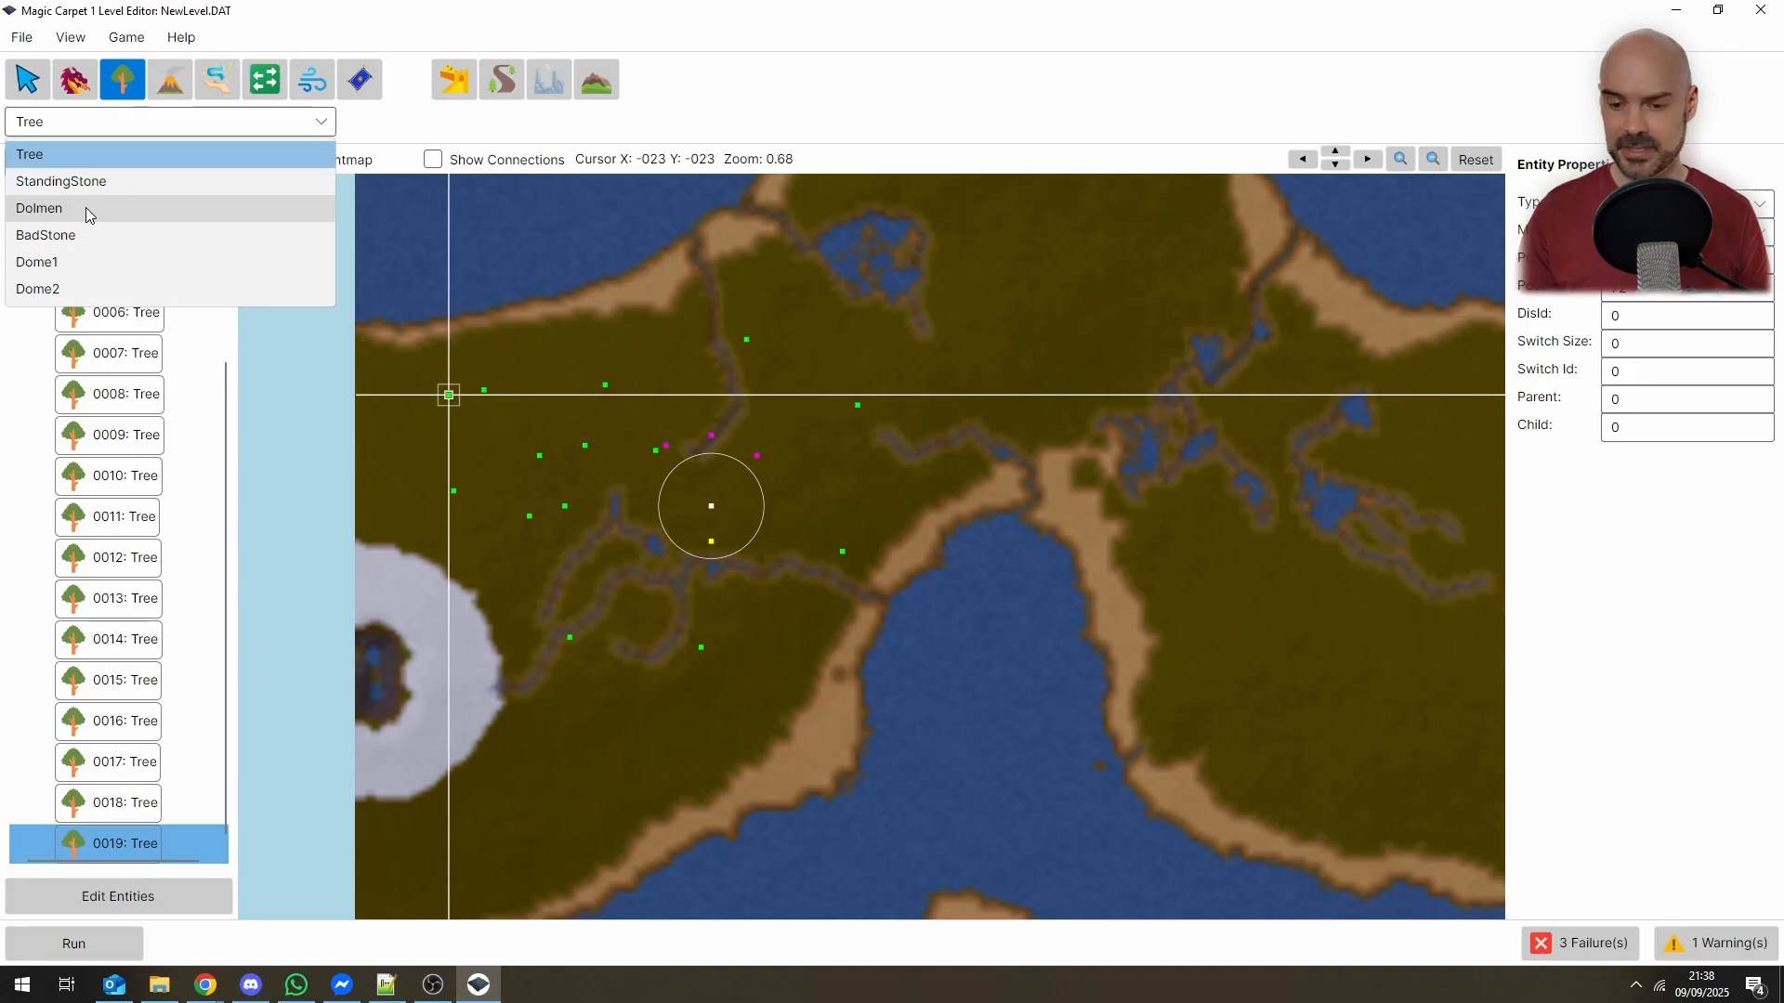
pyautogui.click(85, 183)
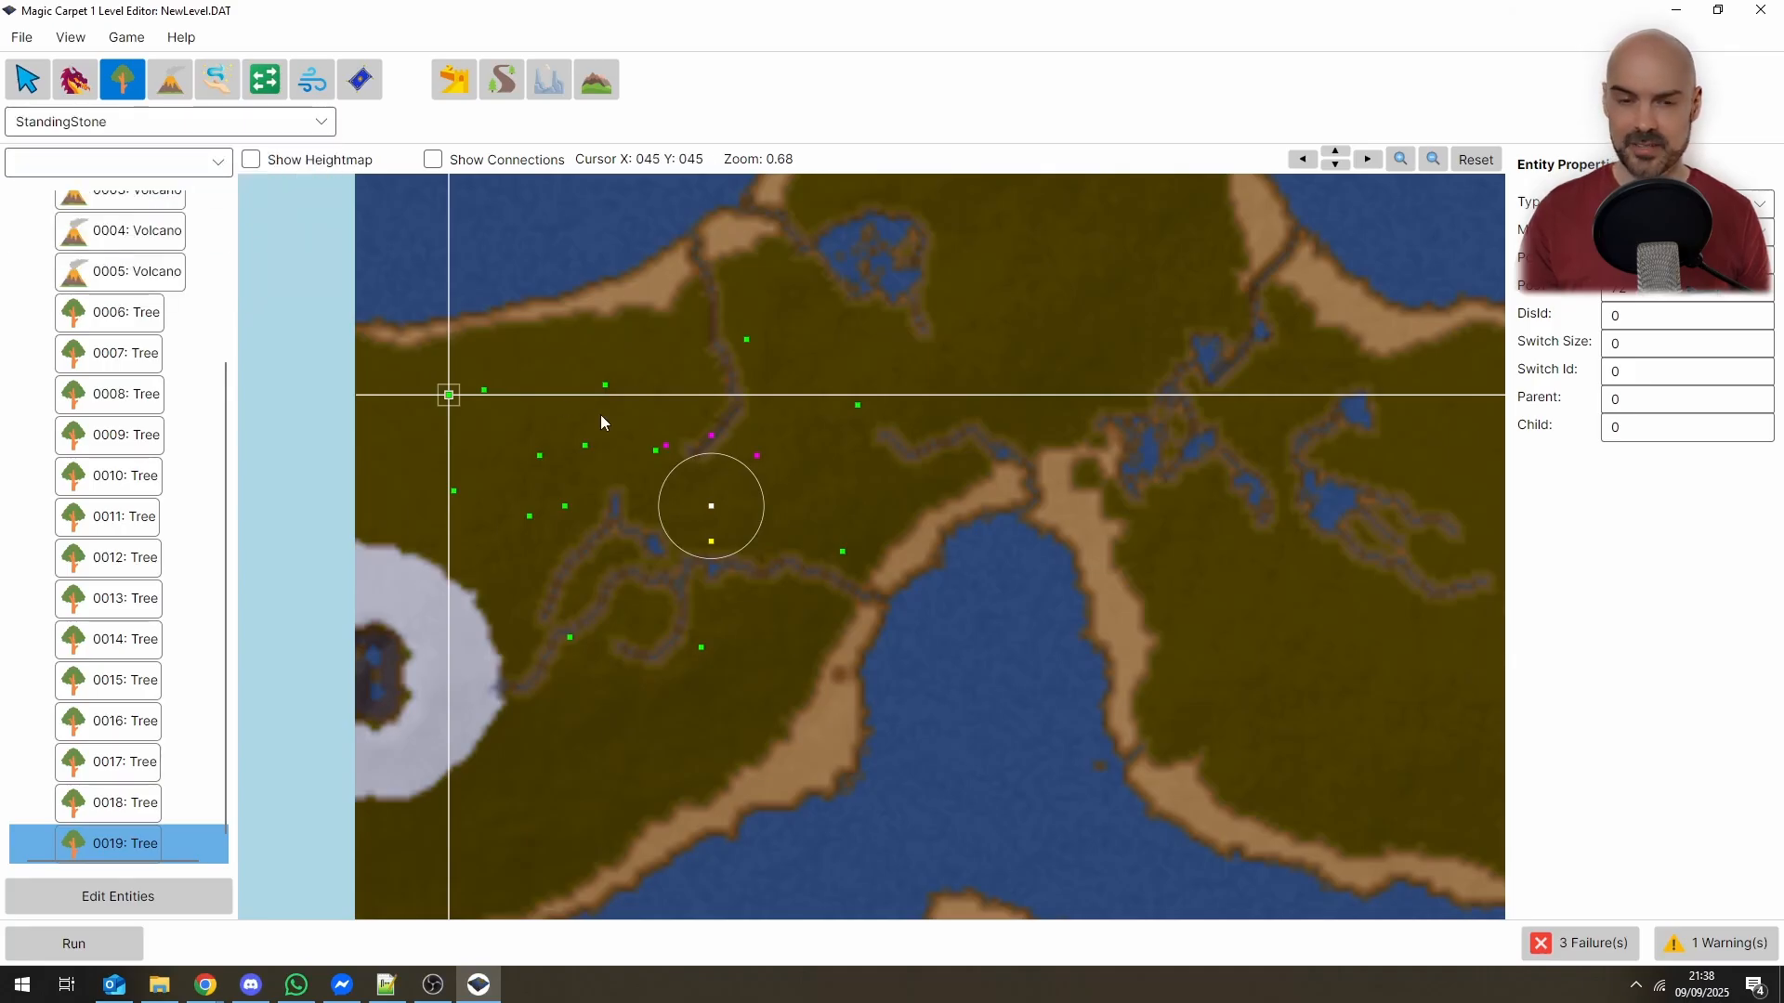
pyautogui.click(174, 127)
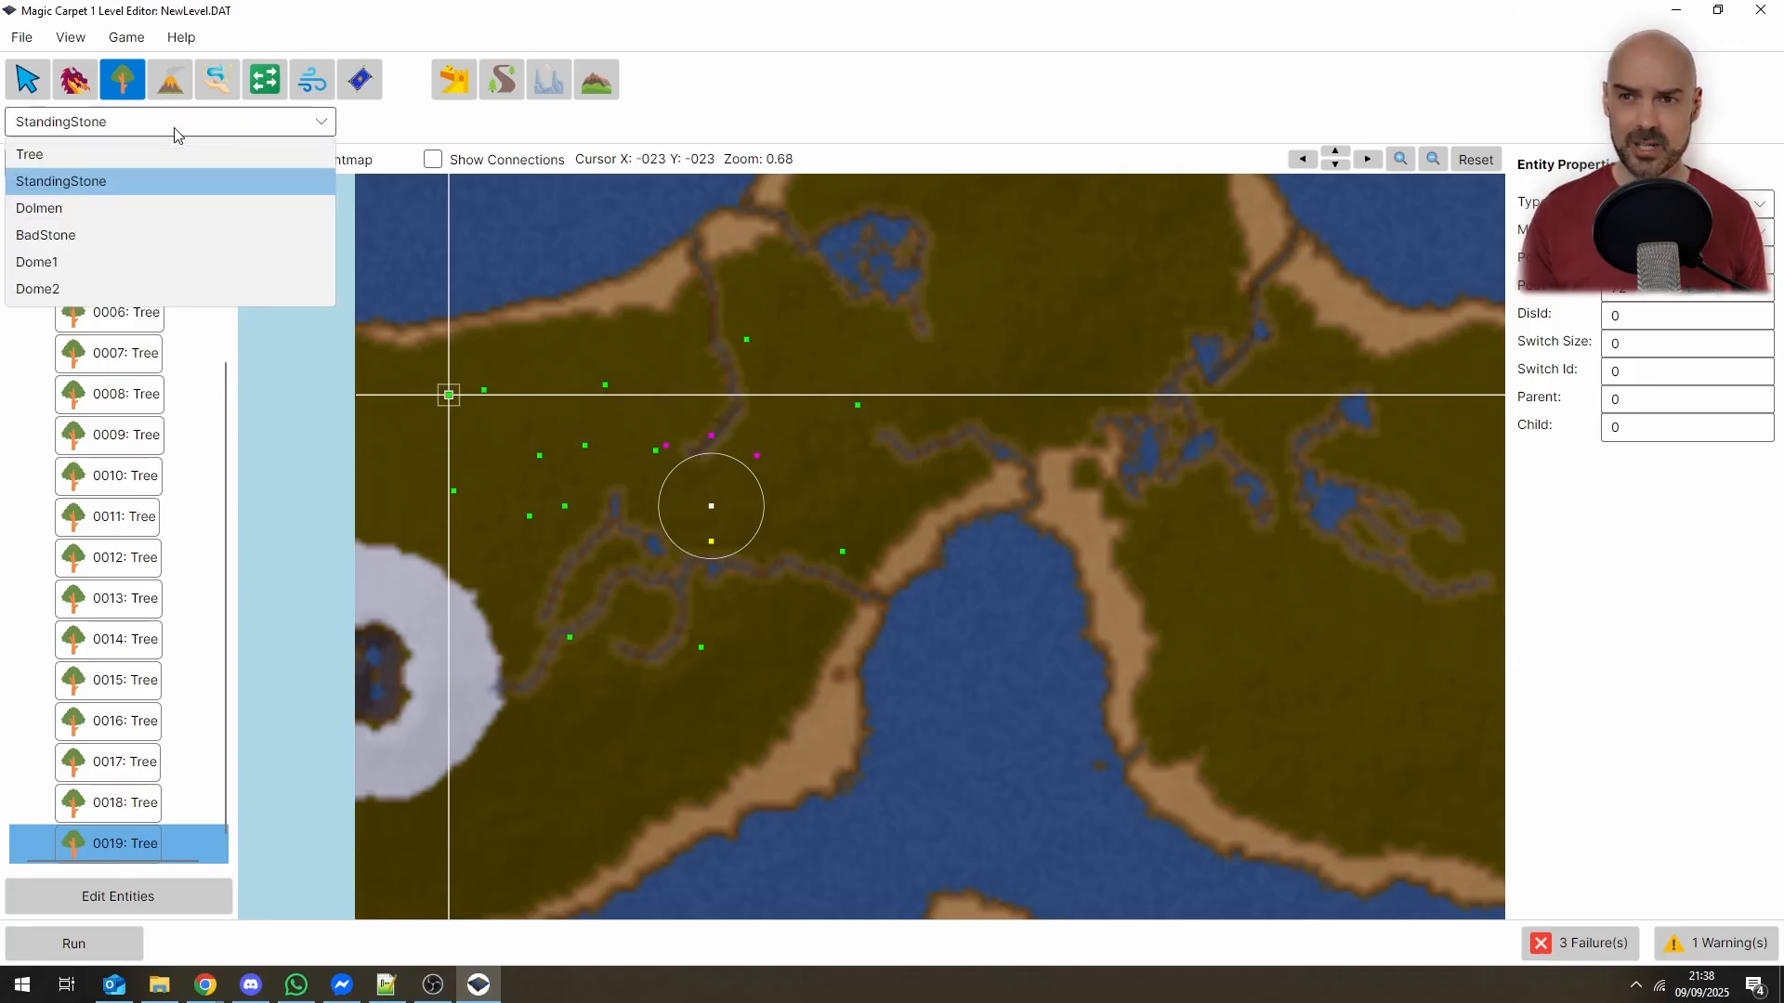
pyautogui.click(174, 126)
pyautogui.click(661, 491)
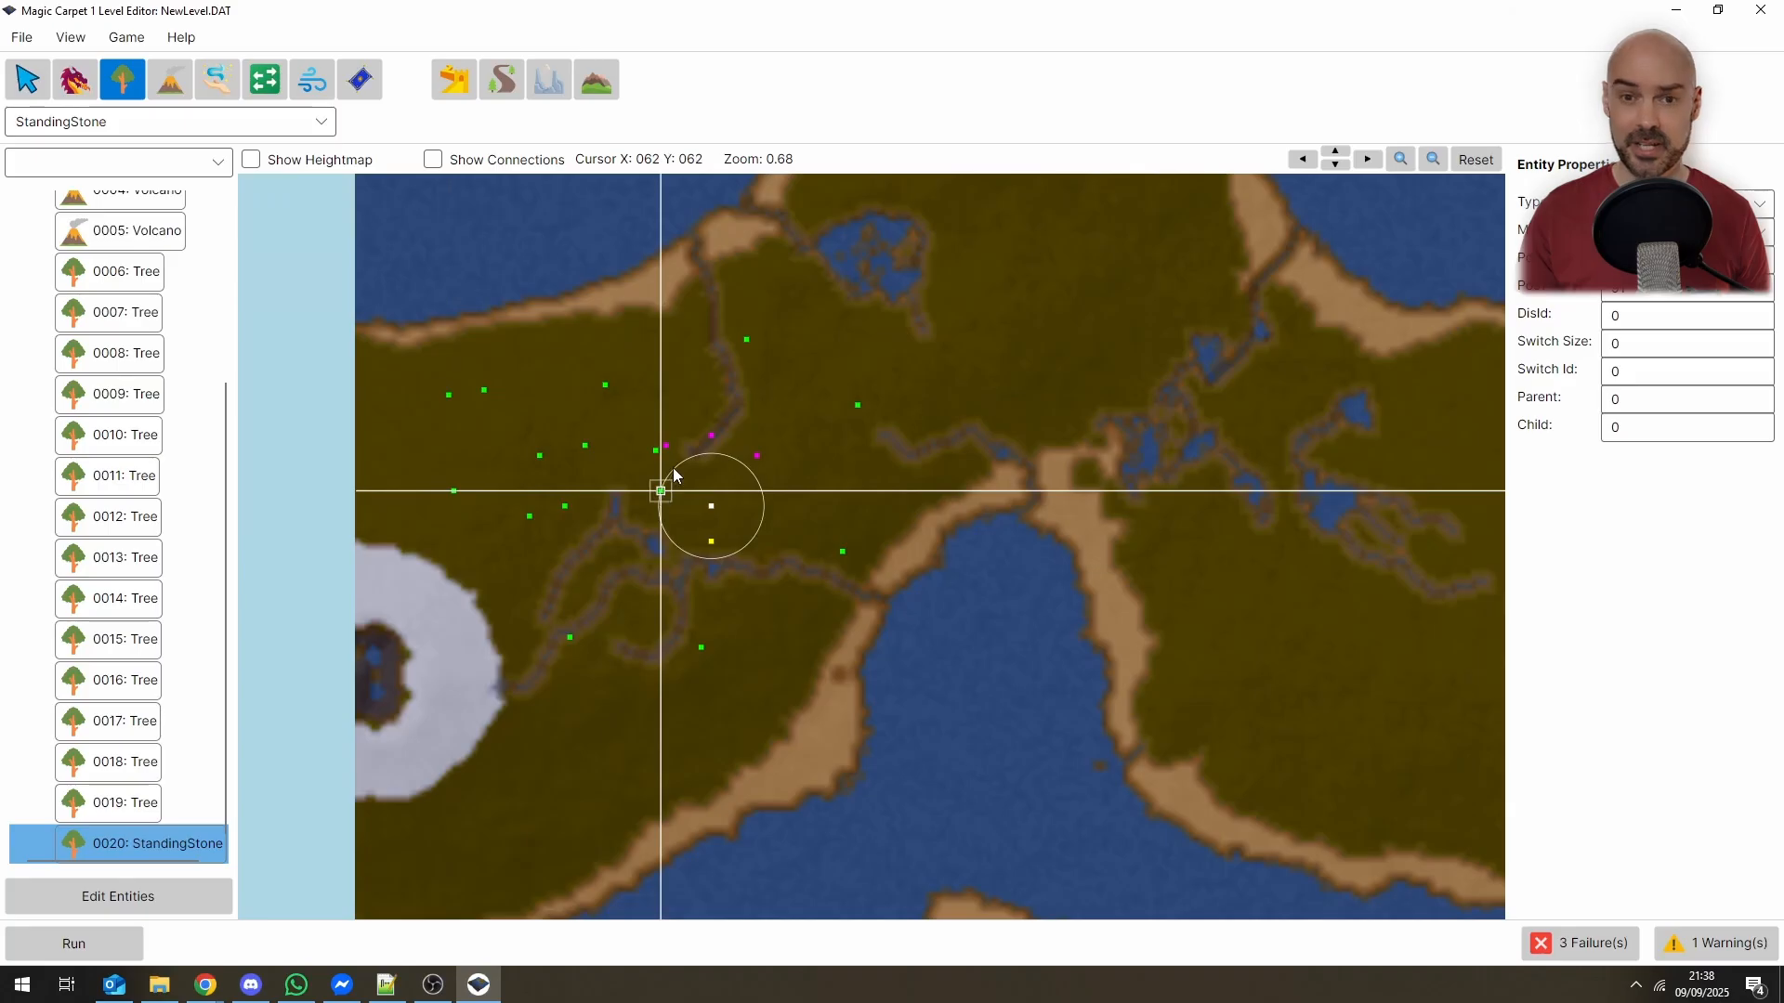
pyautogui.click(671, 465)
pyautogui.click(707, 456)
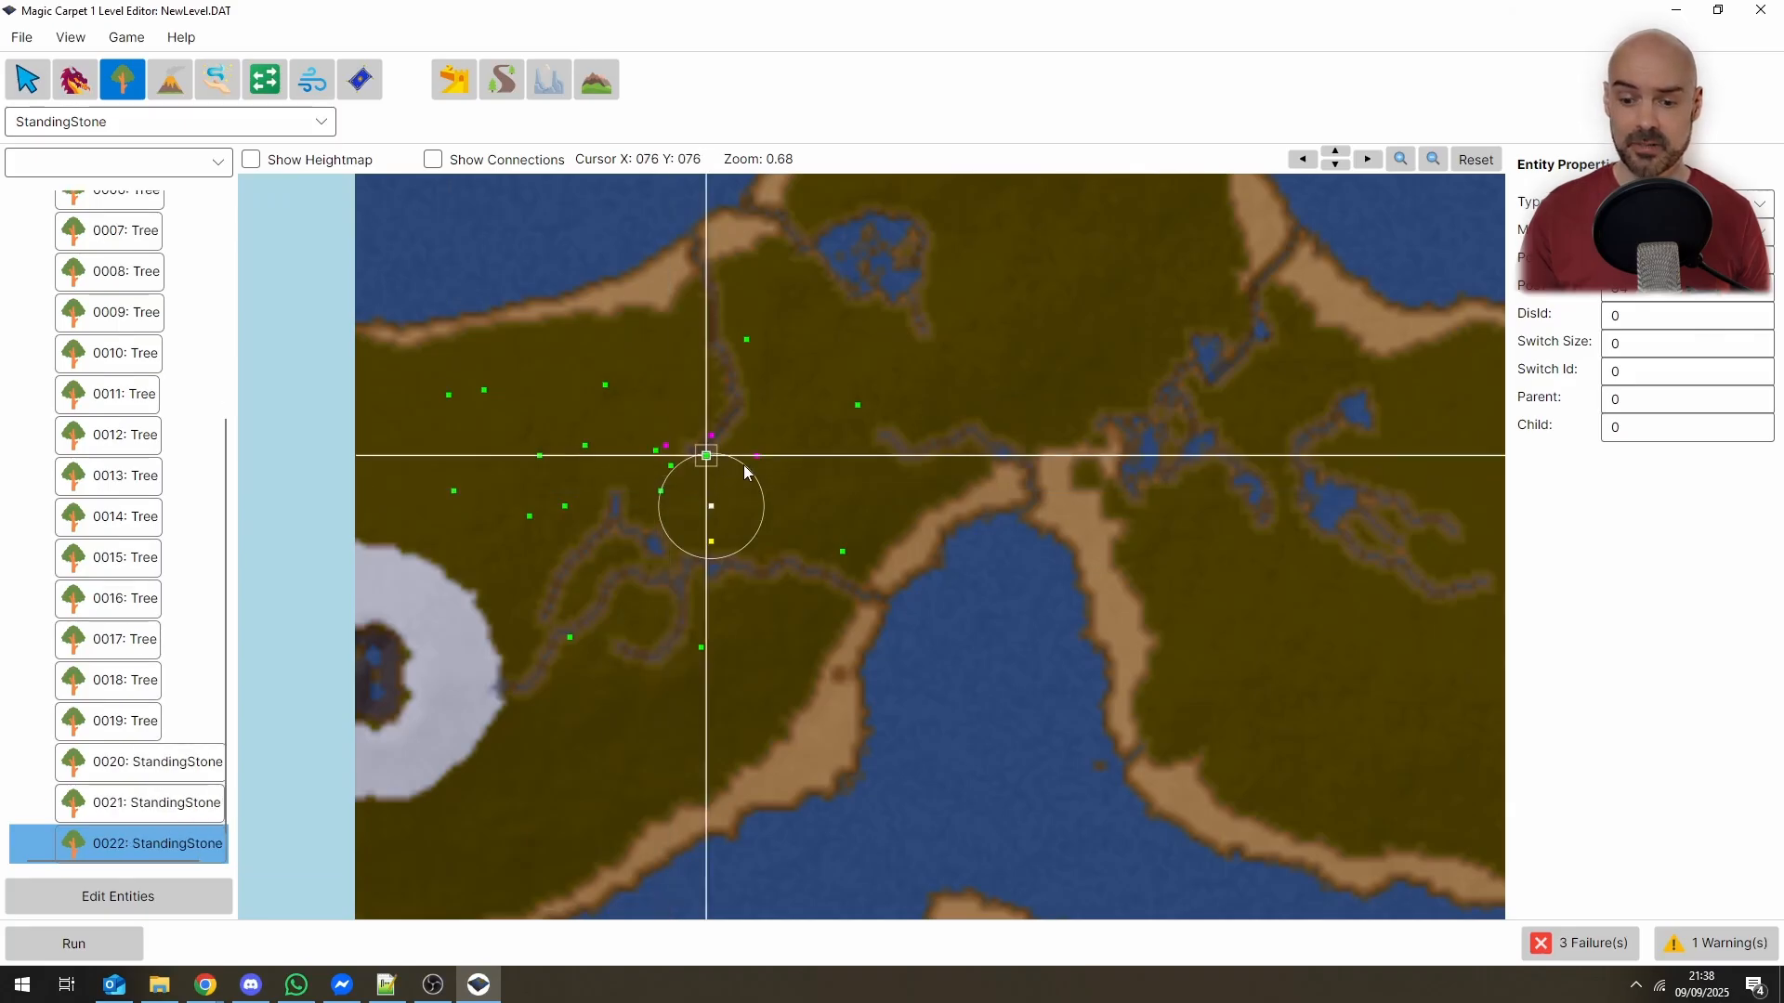
pyautogui.click(741, 465)
pyautogui.click(762, 490)
pyautogui.click(762, 521)
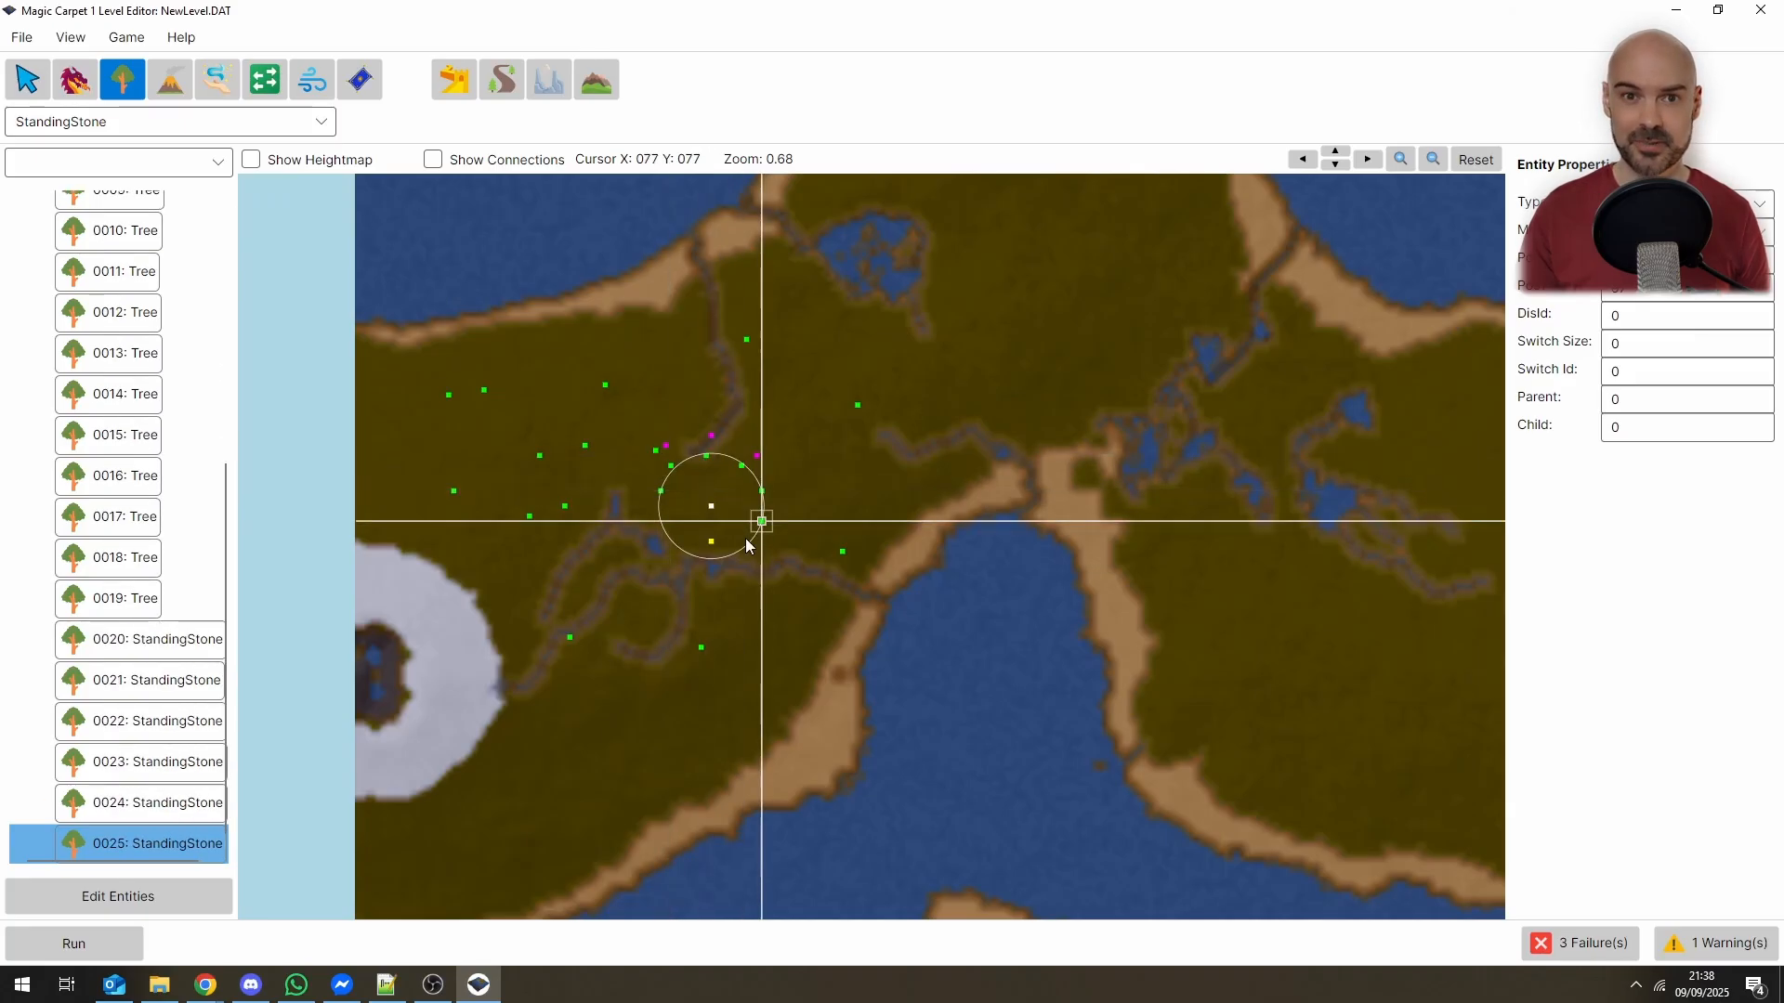
pyautogui.click(741, 540)
pyautogui.click(716, 556)
pyautogui.click(676, 542)
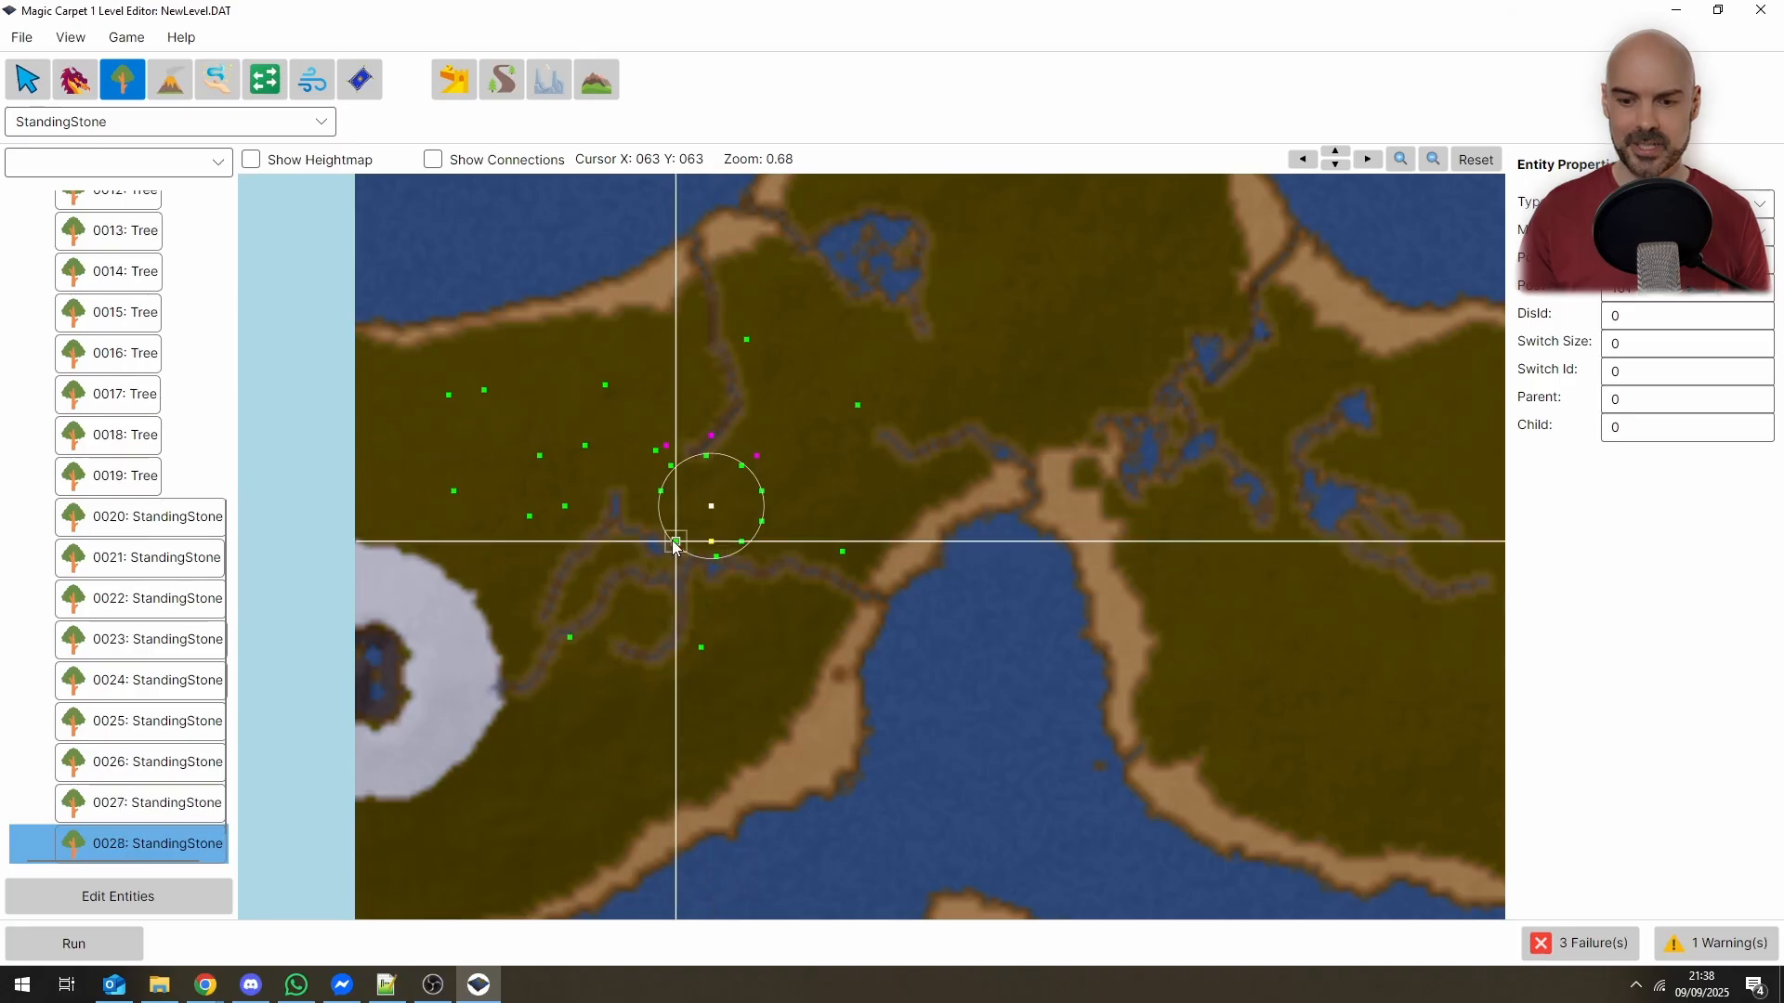
pyautogui.click(661, 521)
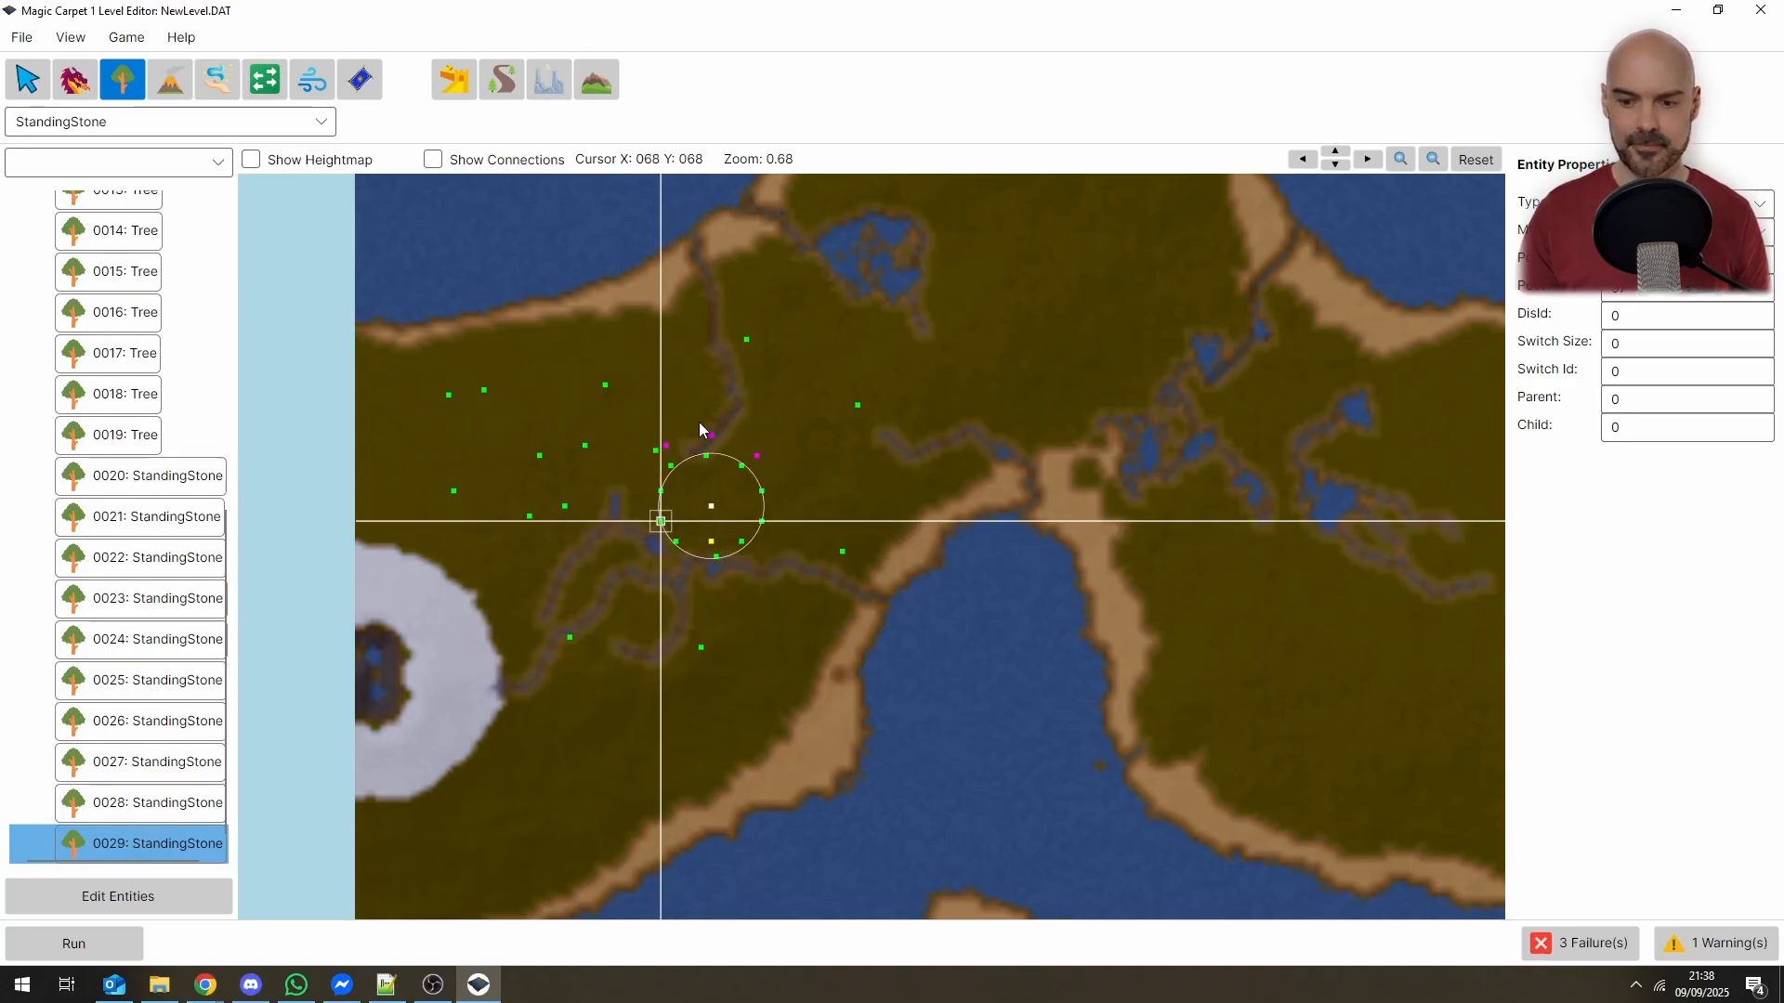
# Place a Dragon creature at the small lake northeast of the standing stone circle
pyautogui.click(74, 80)
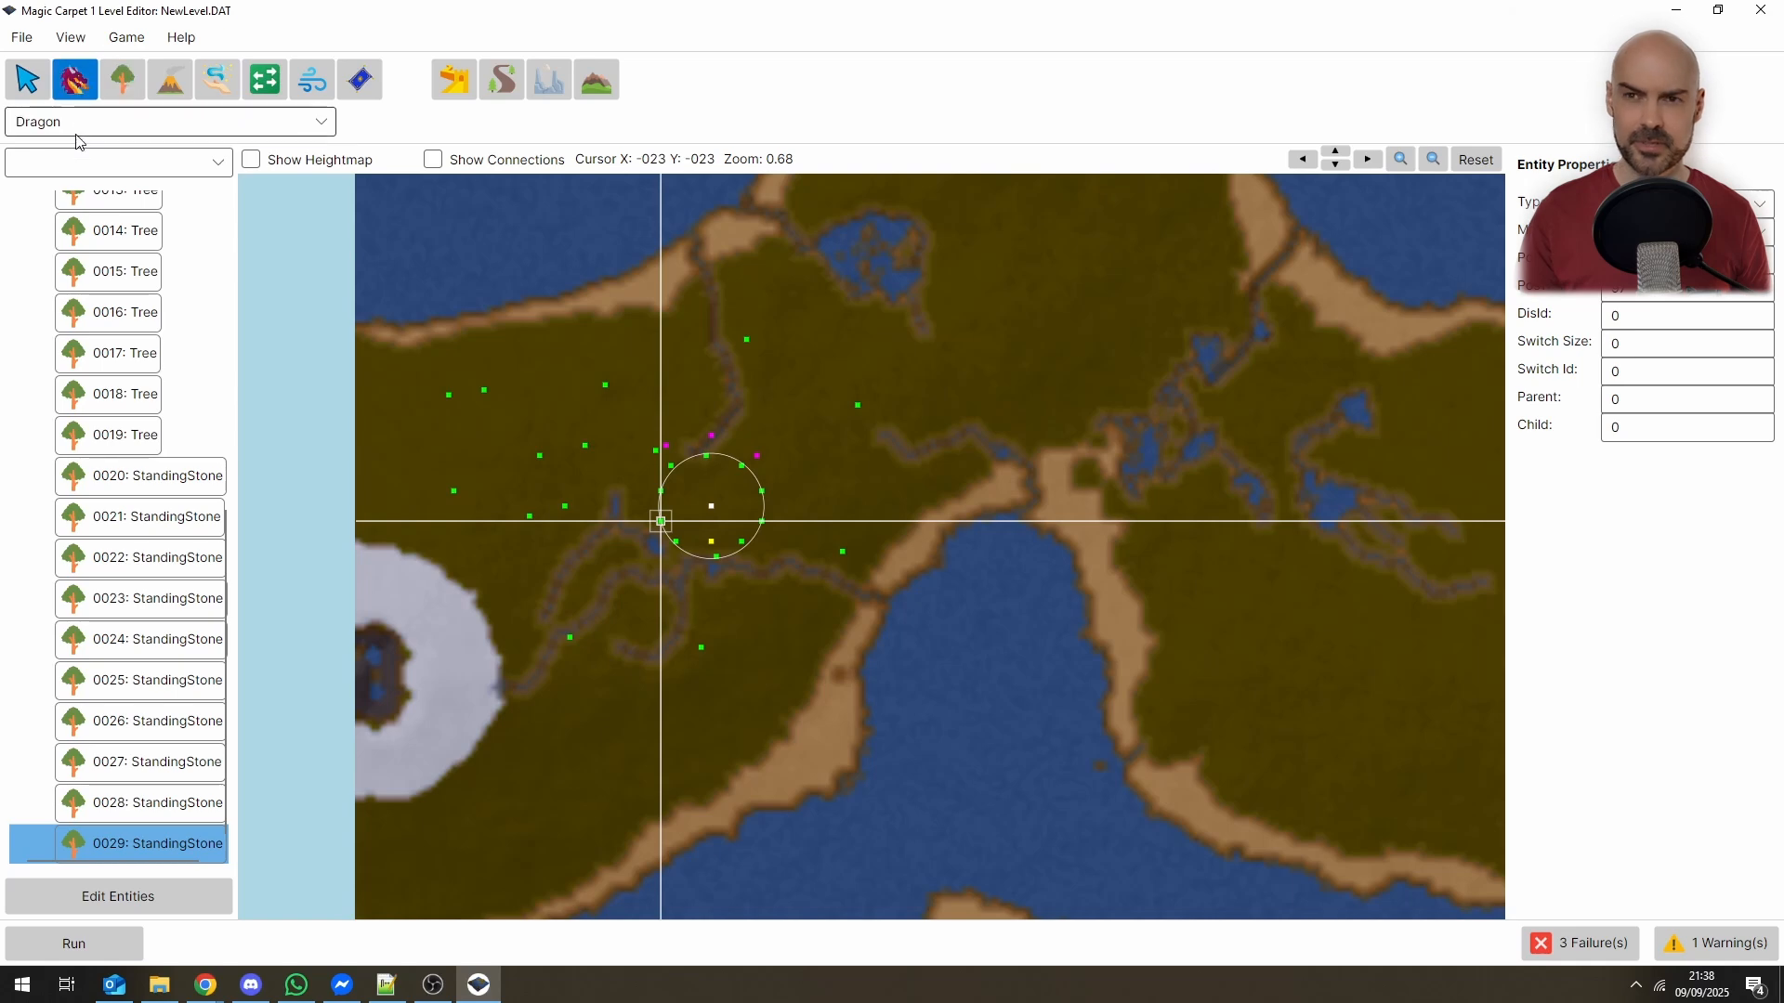
pyautogui.click(78, 128)
pyautogui.click(51, 149)
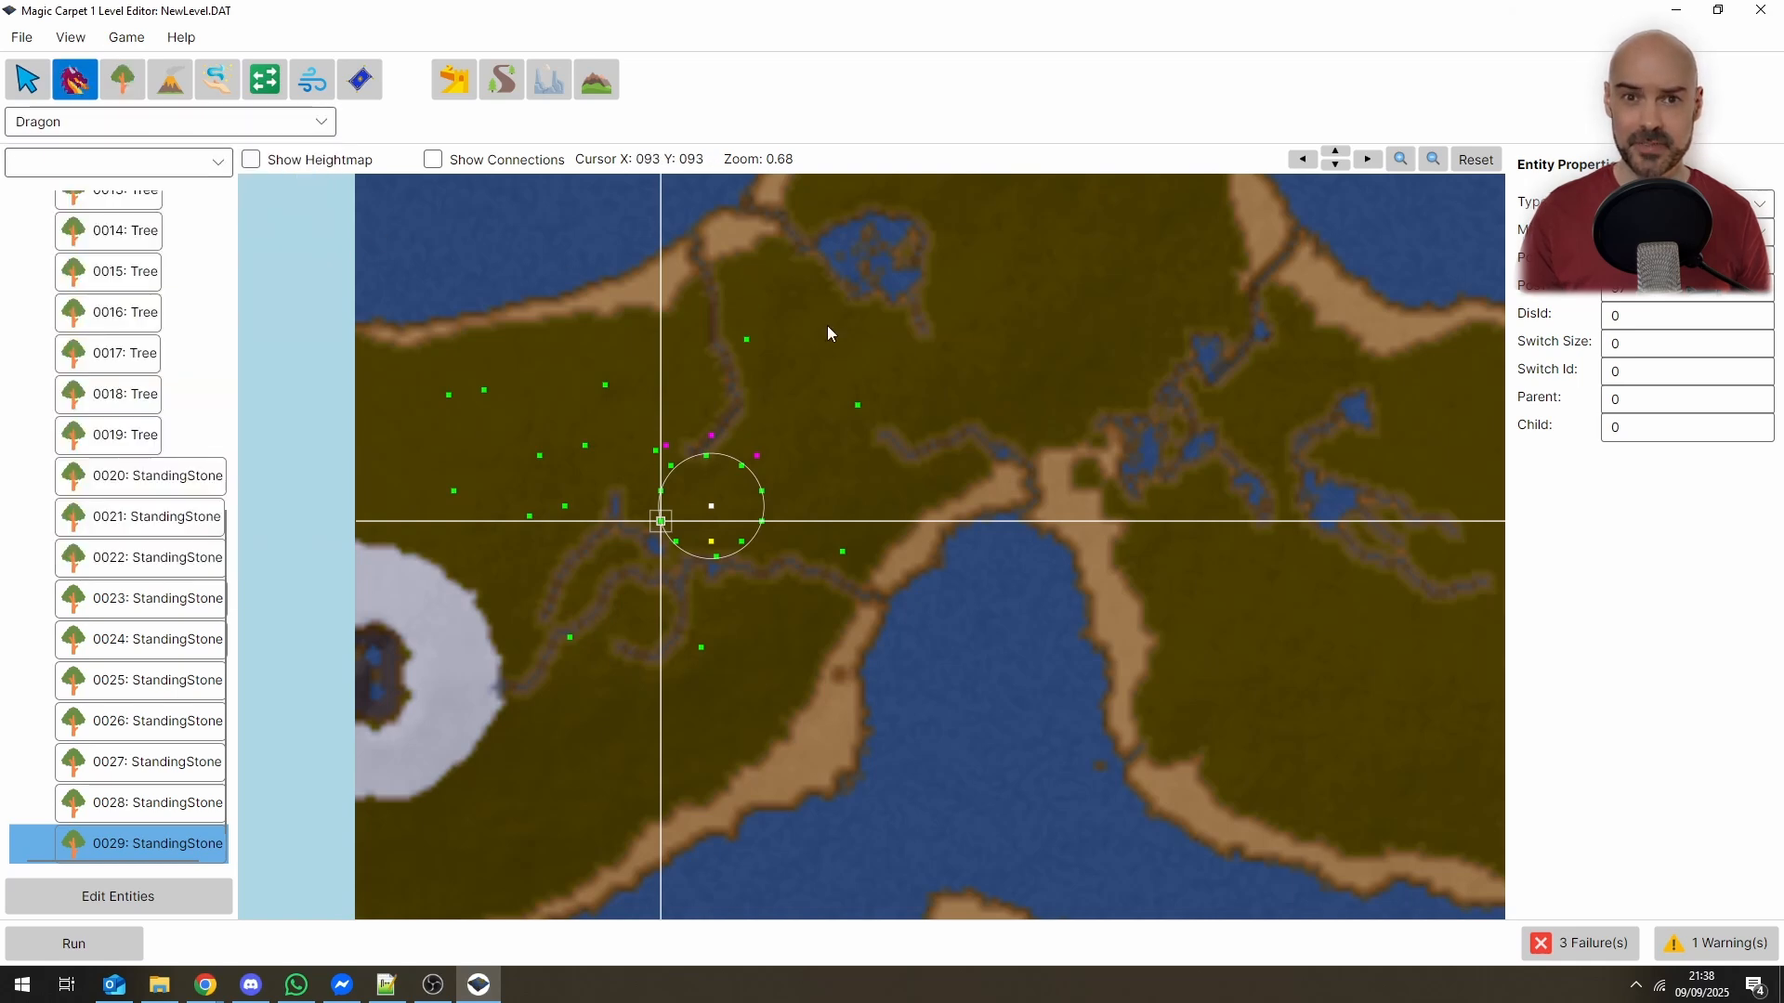
pyautogui.click(881, 249)
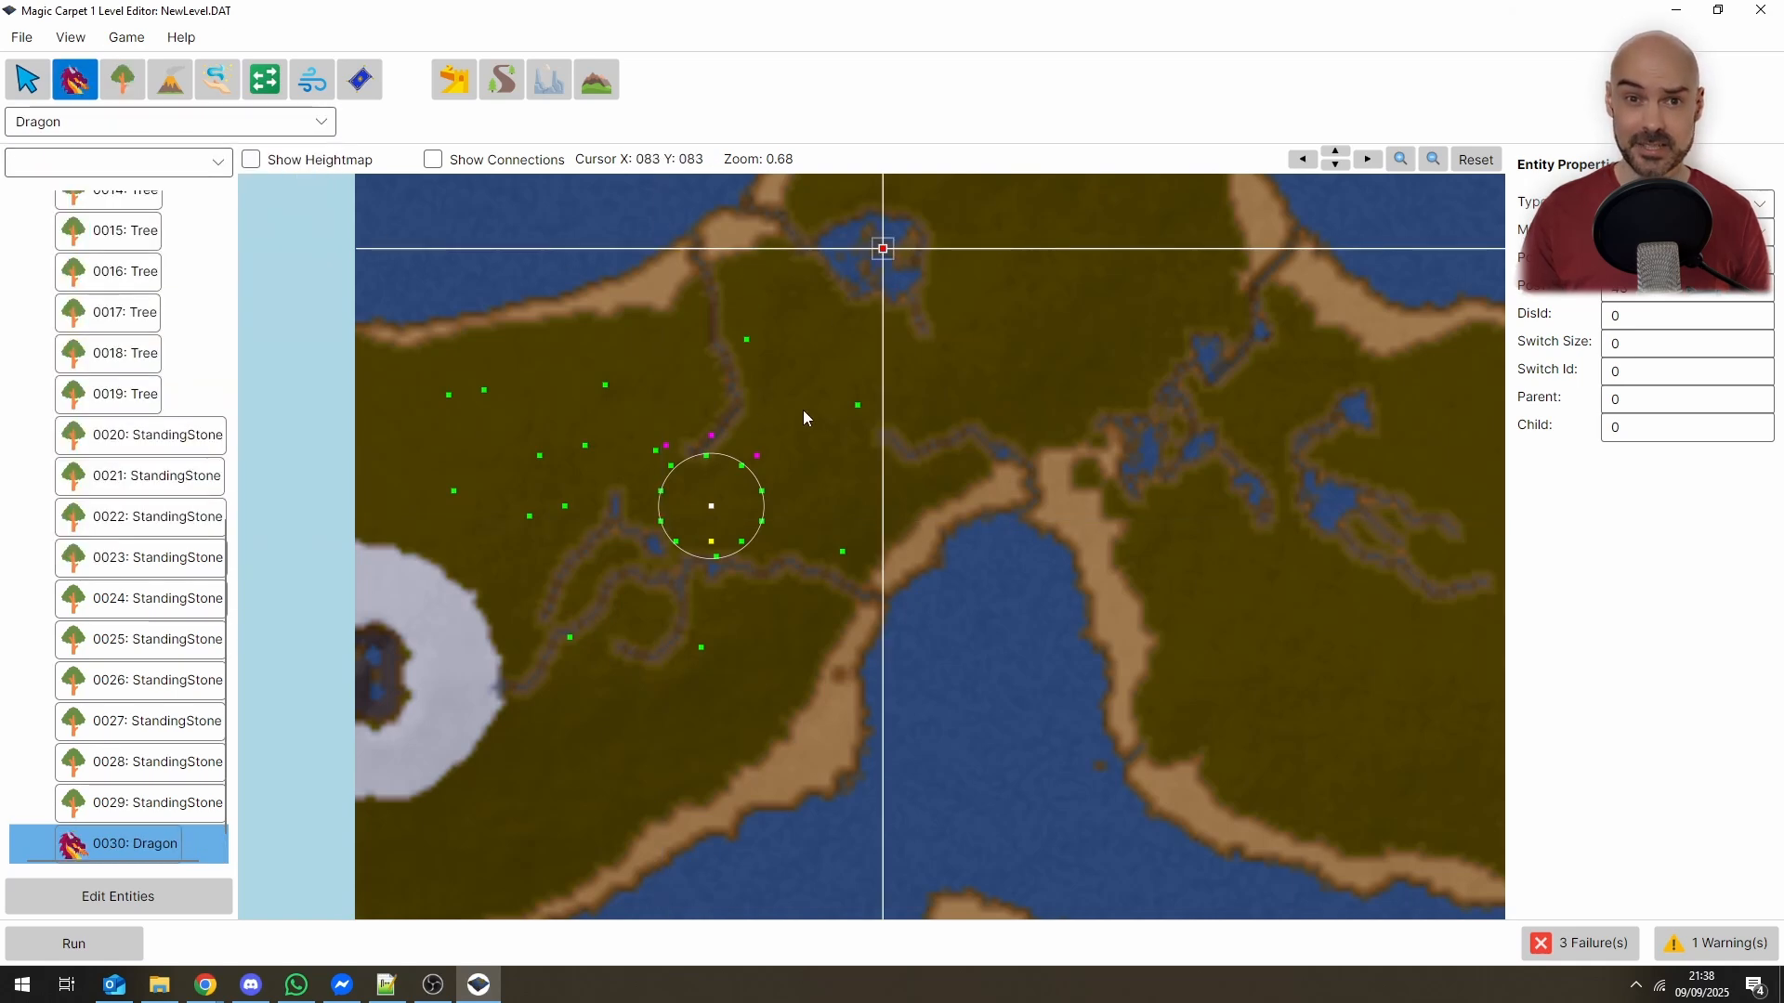
# Recalculate the mana total in the Level properties
pyautogui.click(29, 83)
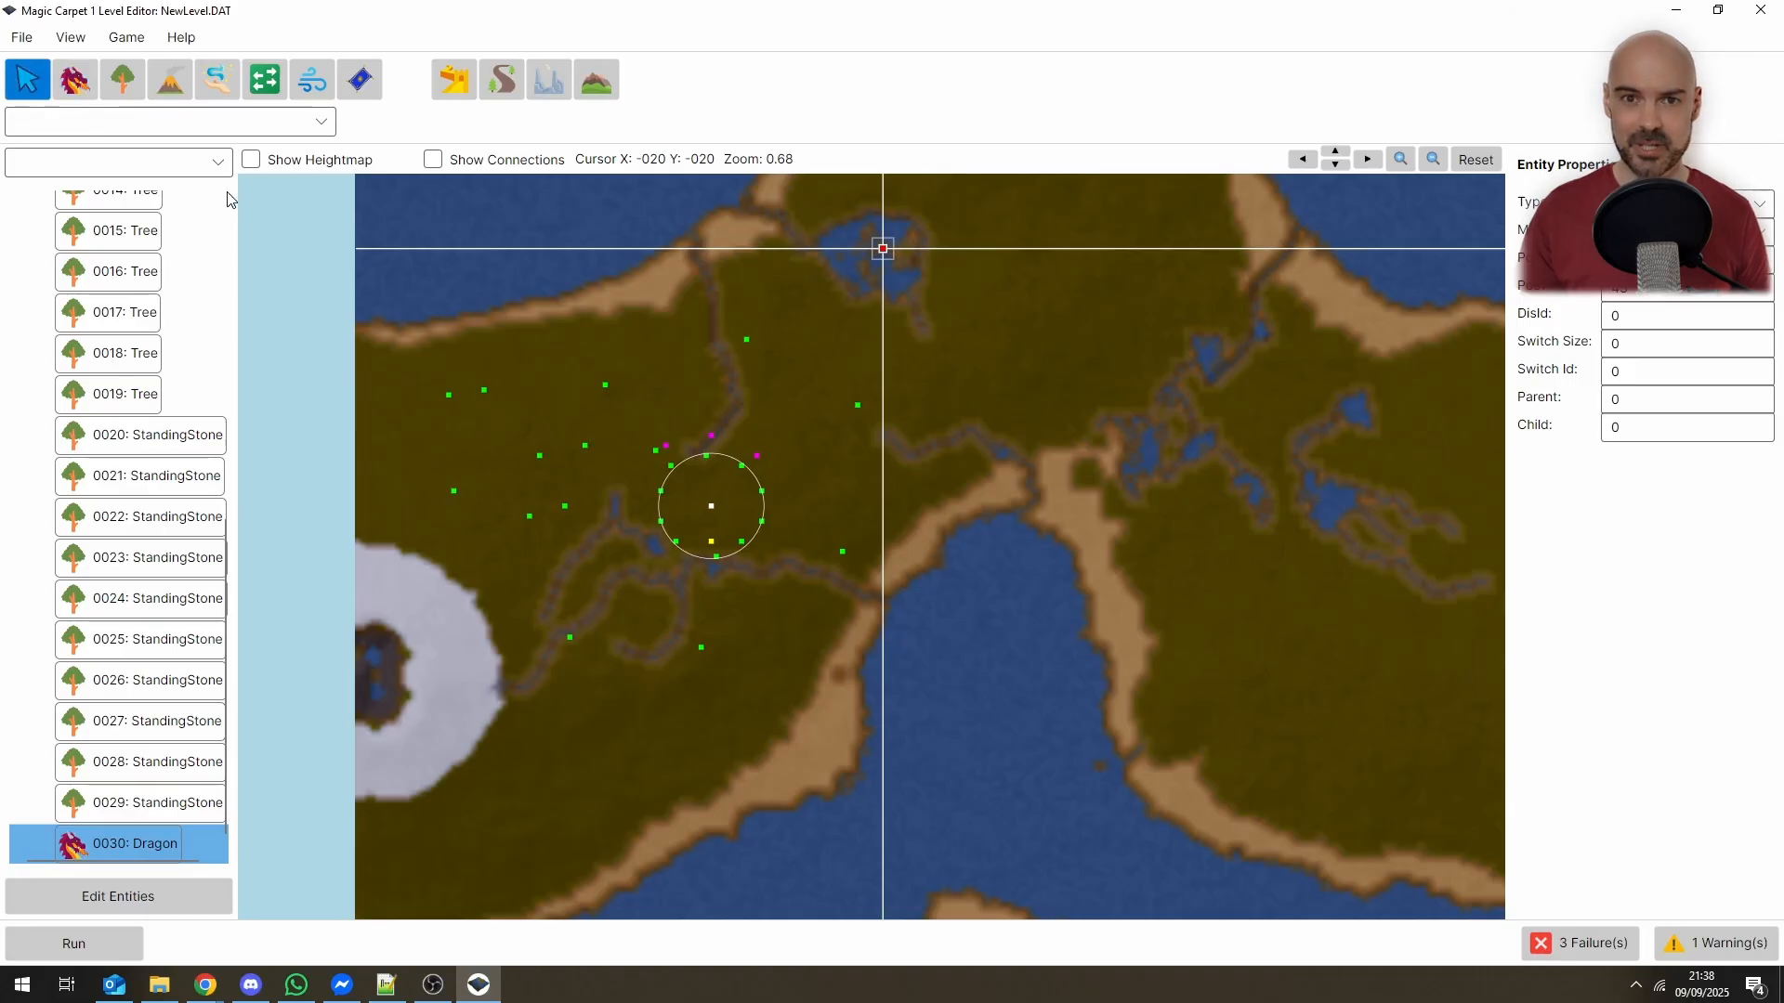
pyautogui.scroll(3, 170, 281)
pyautogui.scroll(3, 170, 281)
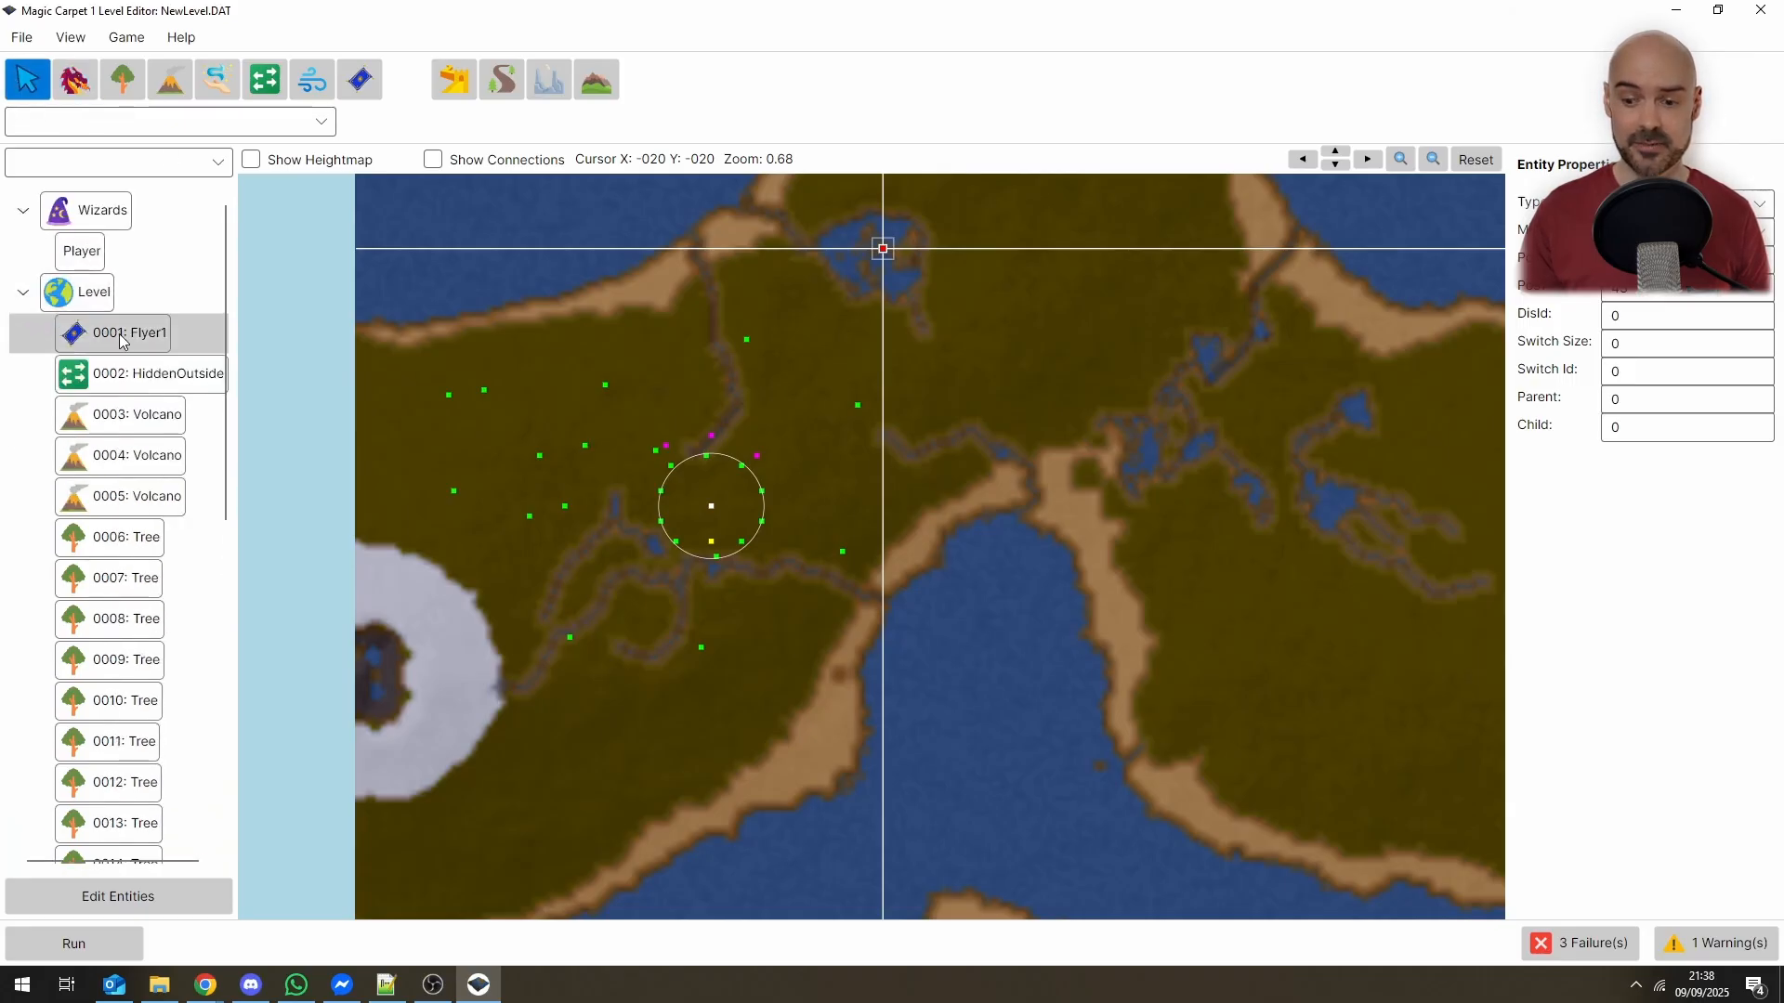
pyautogui.click(93, 291)
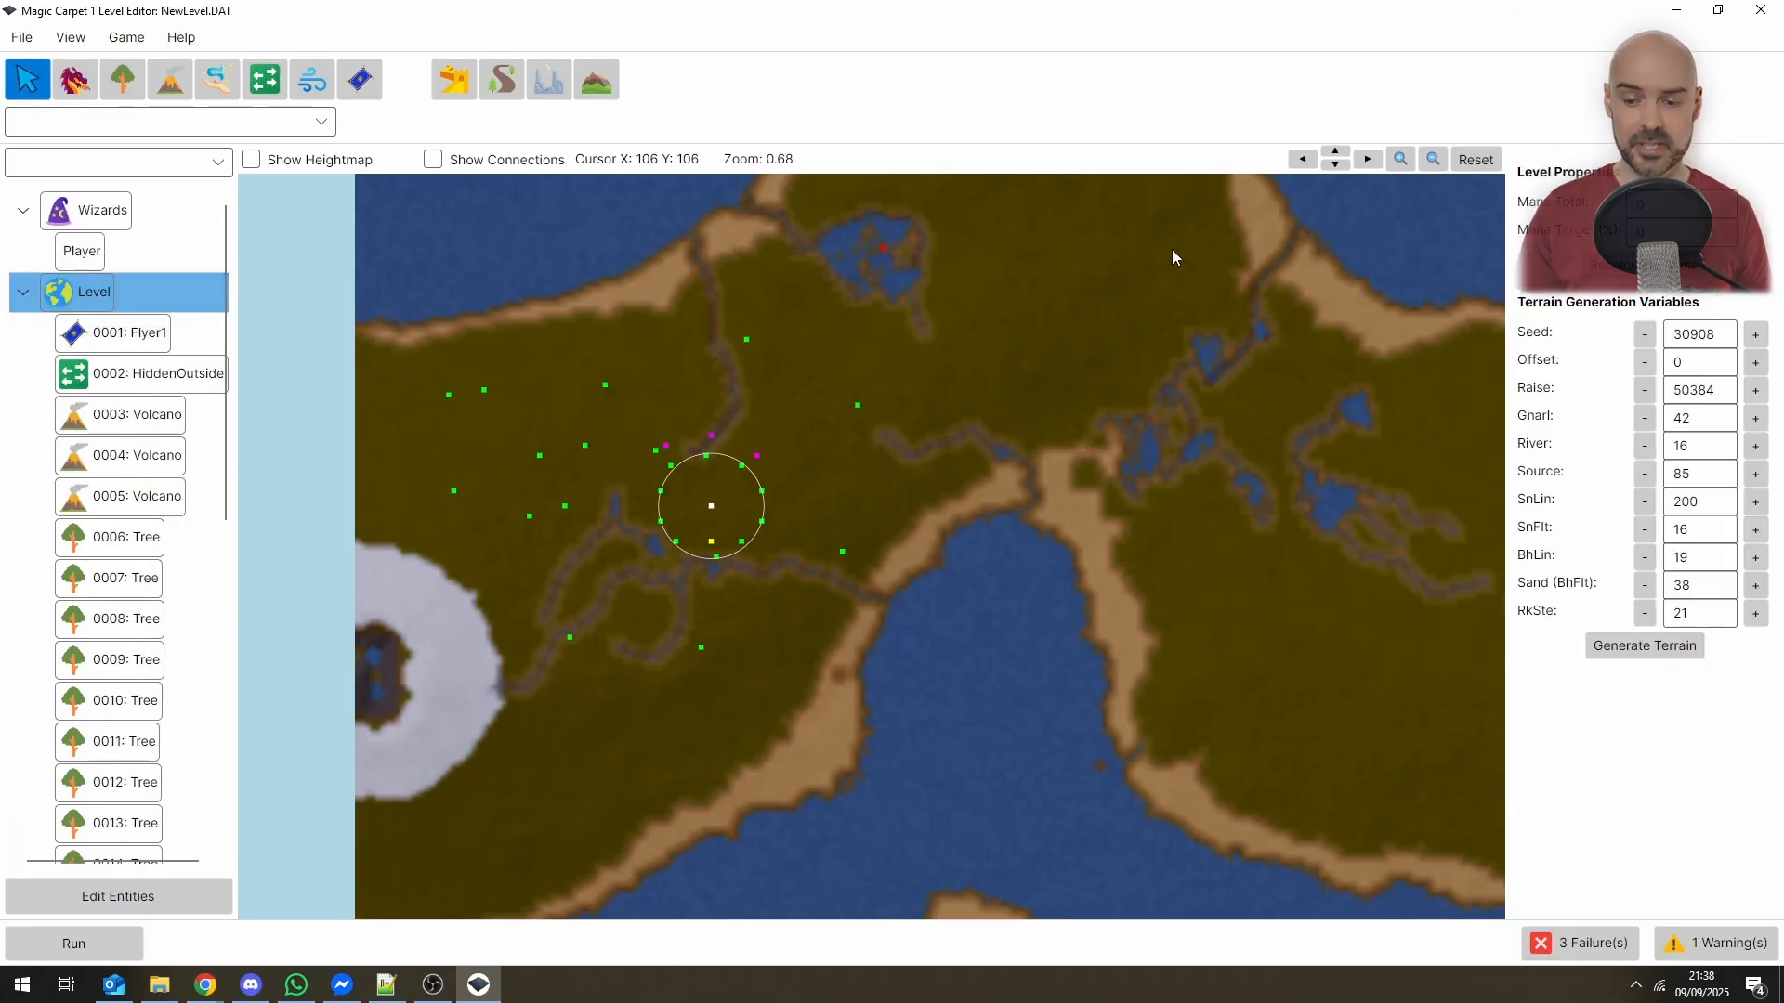
pyautogui.click(1650, 267)
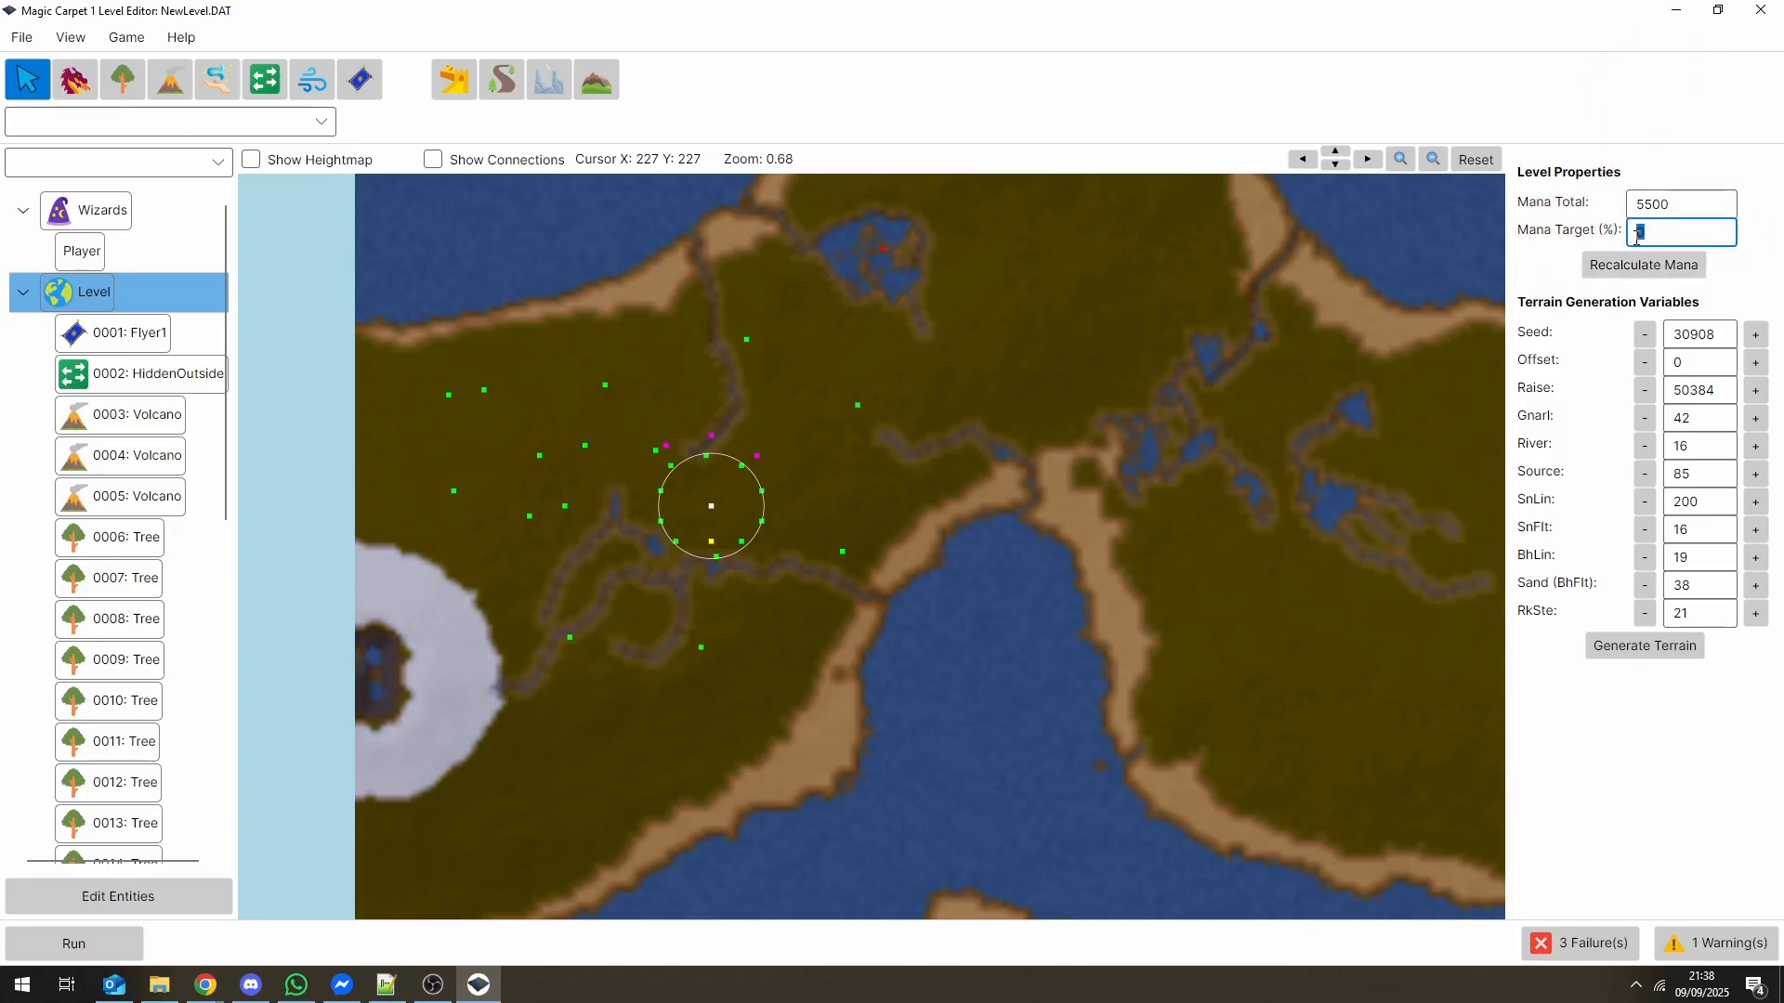
# Save the level as data_014EB1.bin
pyautogui.click(21, 37)
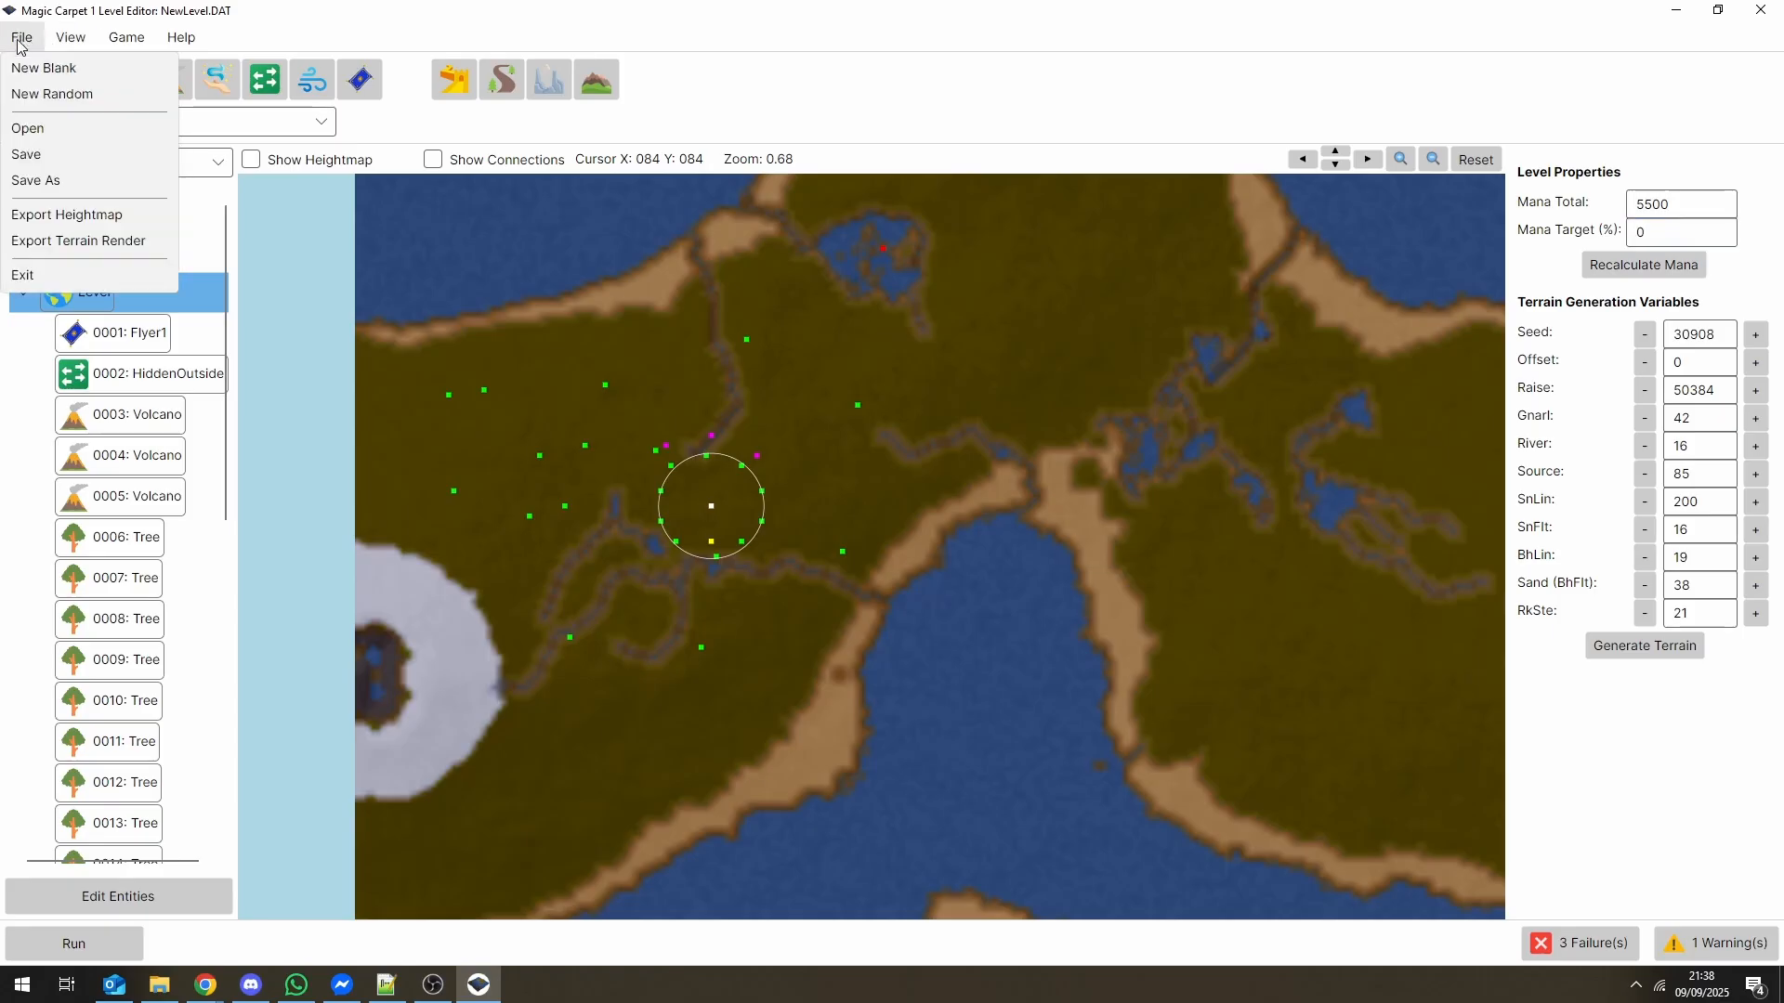
pyautogui.click(26, 154)
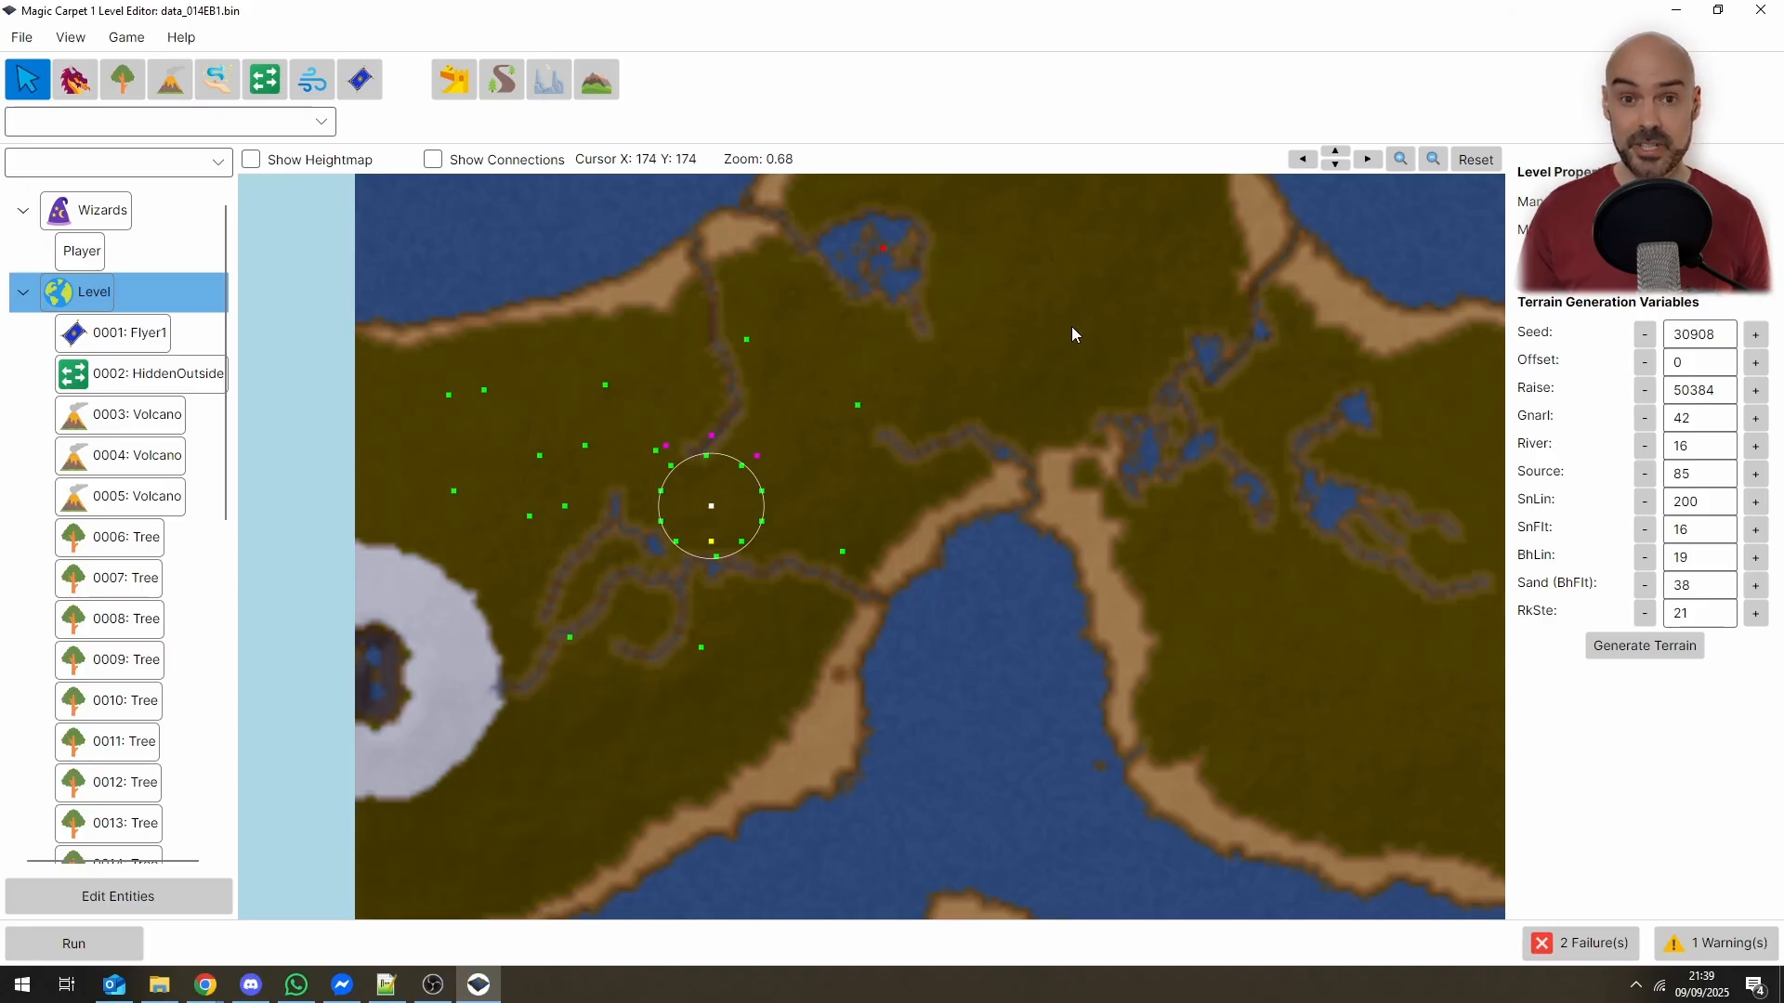
# Place a Fireball spell just north of the switch and a Possession spell just west of it, inside the stone circle
pyautogui.click(710, 497)
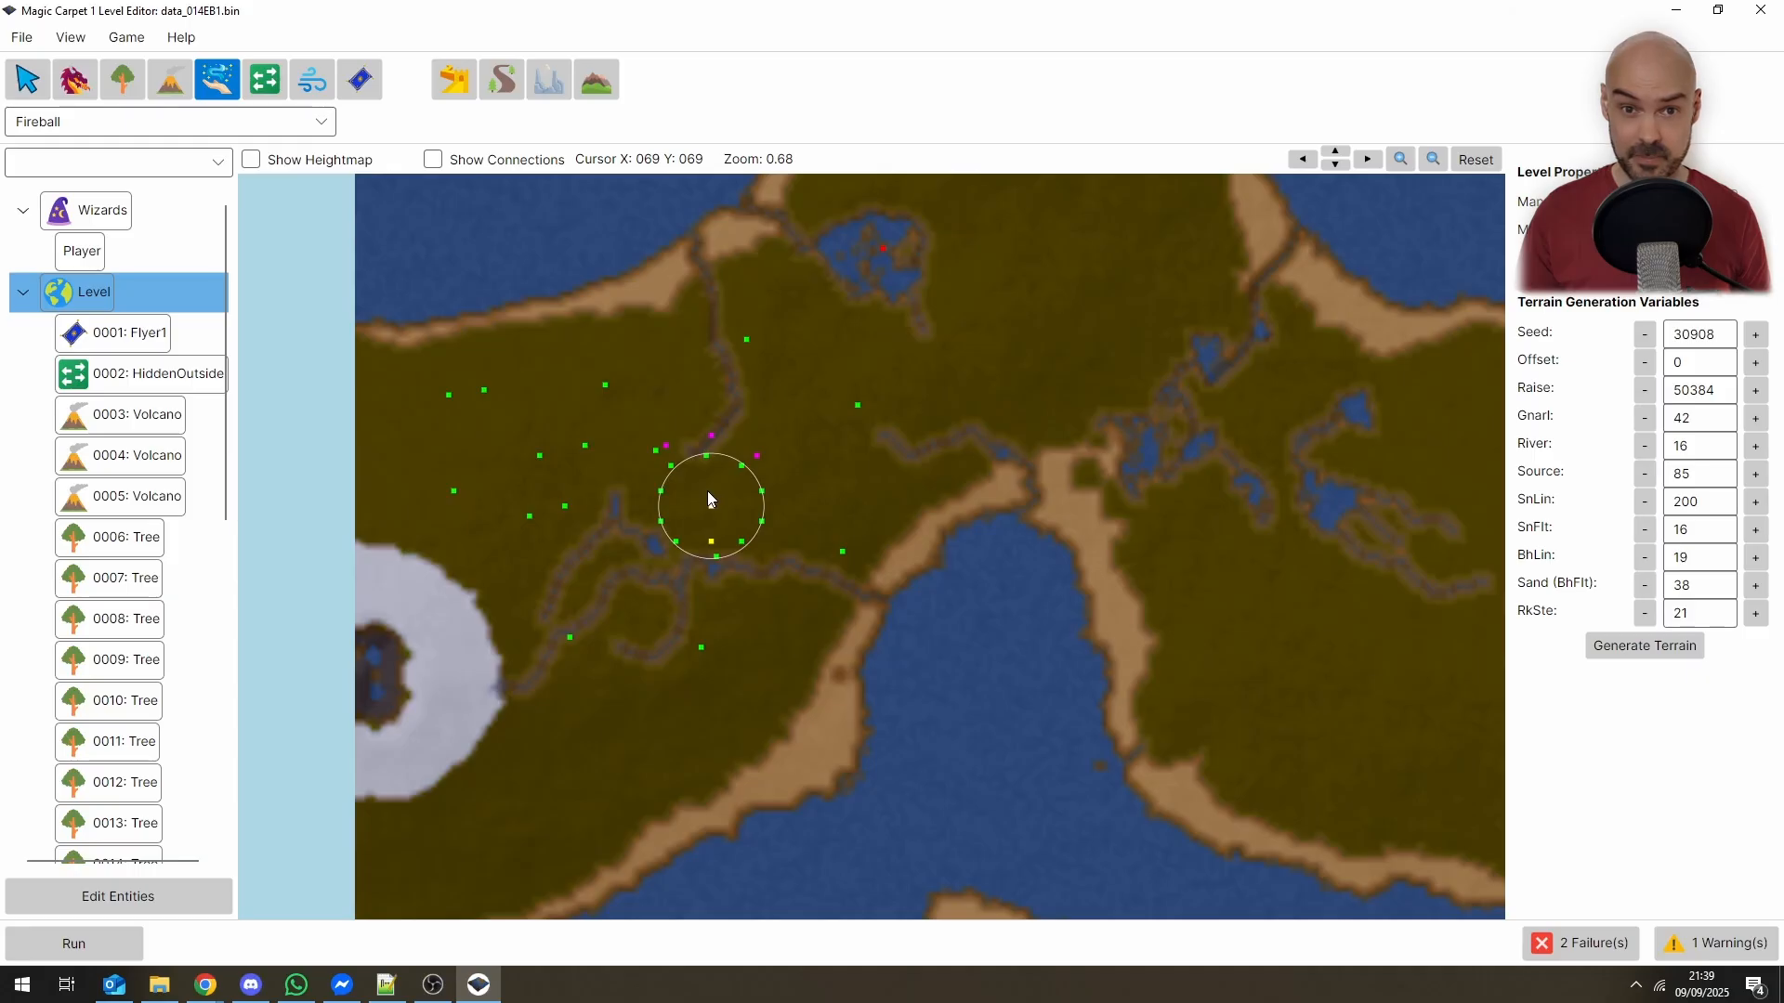
pyautogui.click(706, 491)
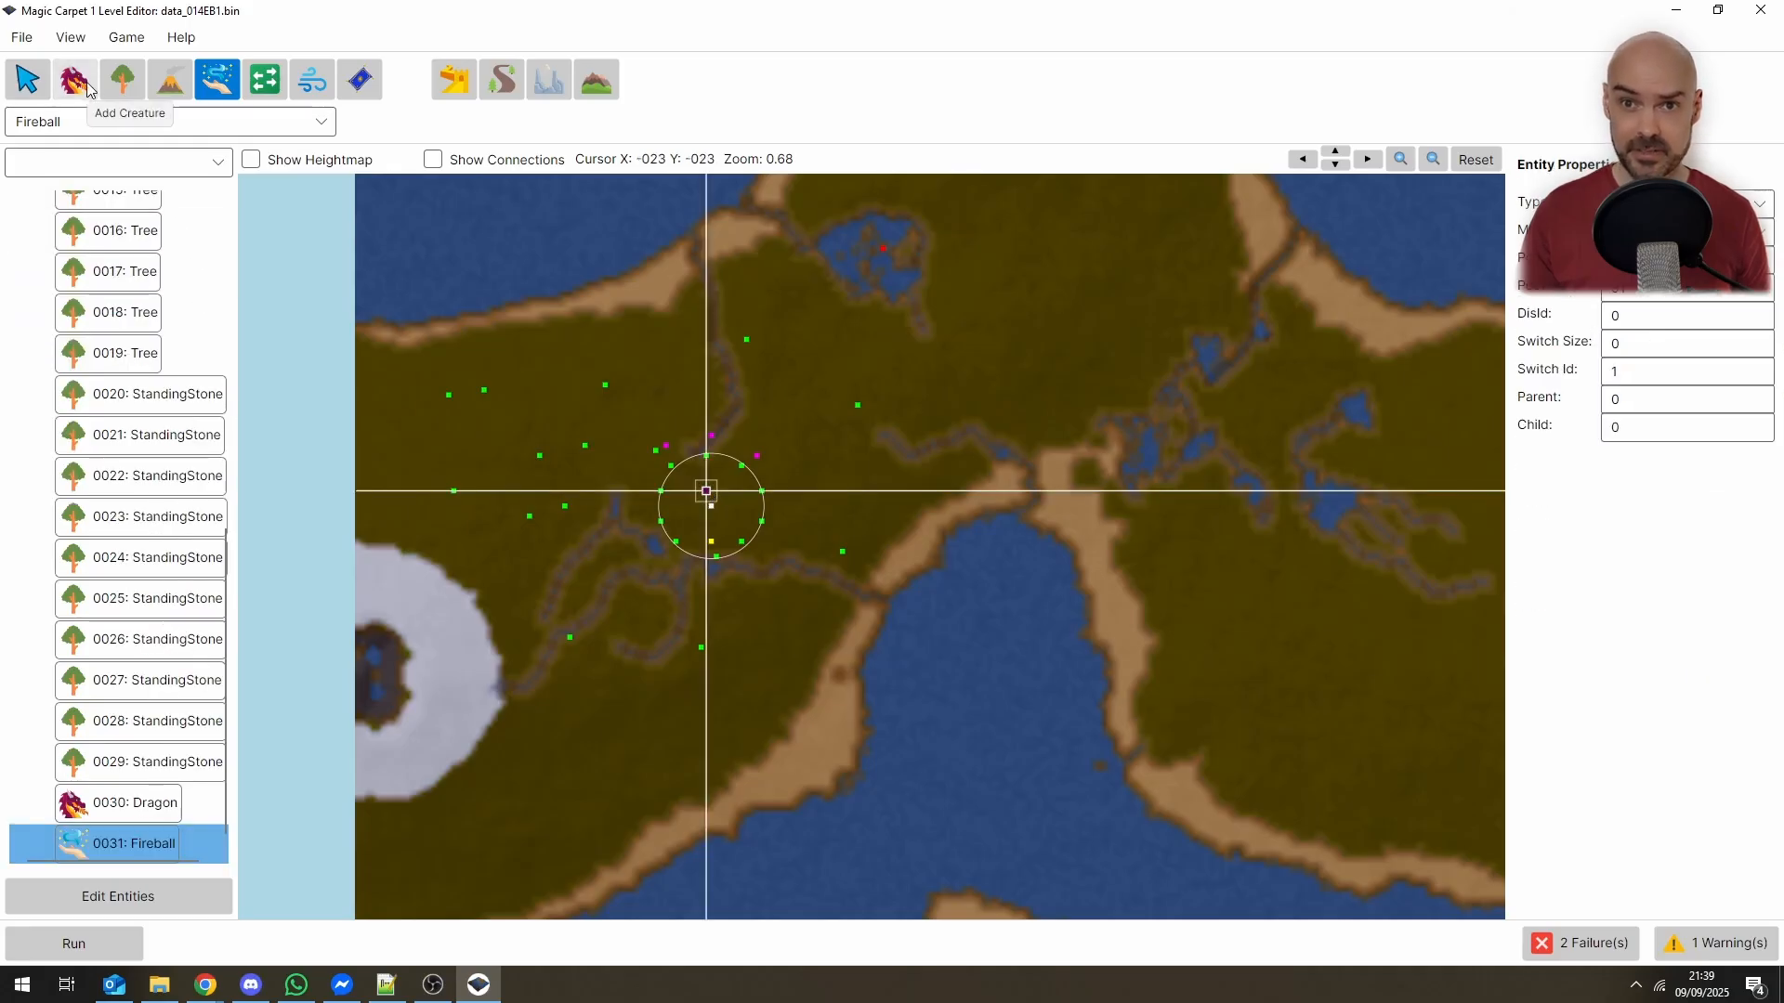
pyautogui.click(75, 119)
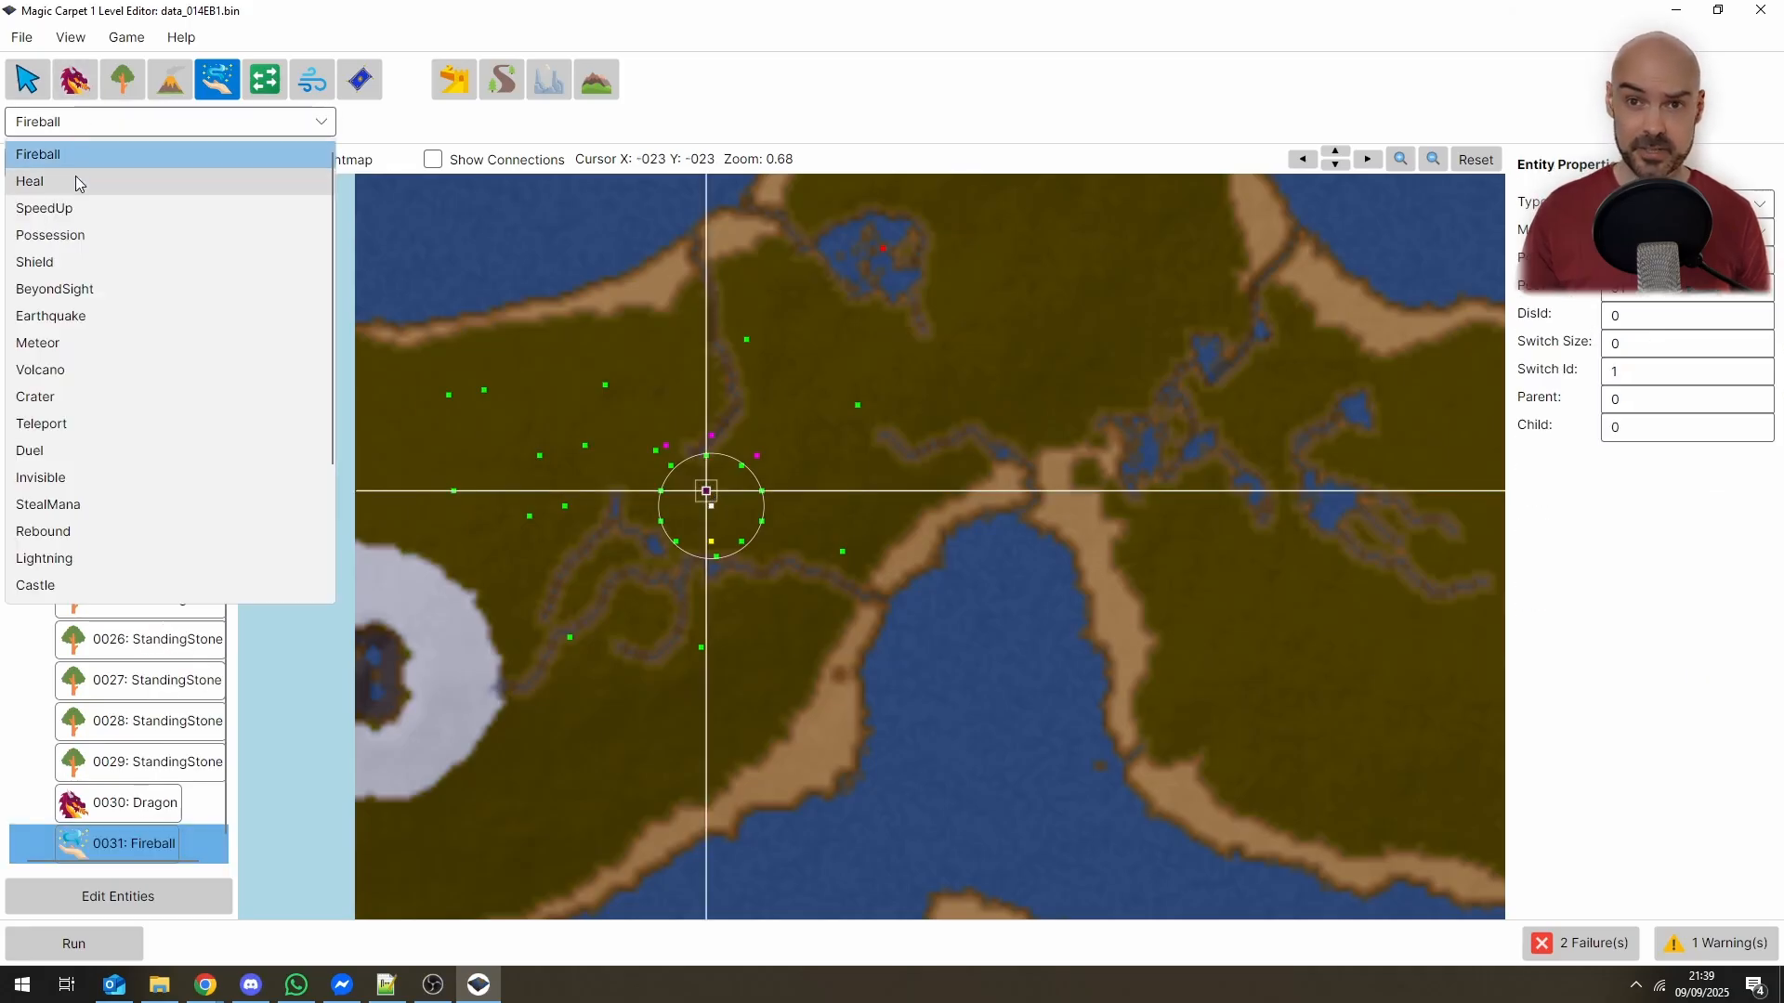
pyautogui.click(86, 235)
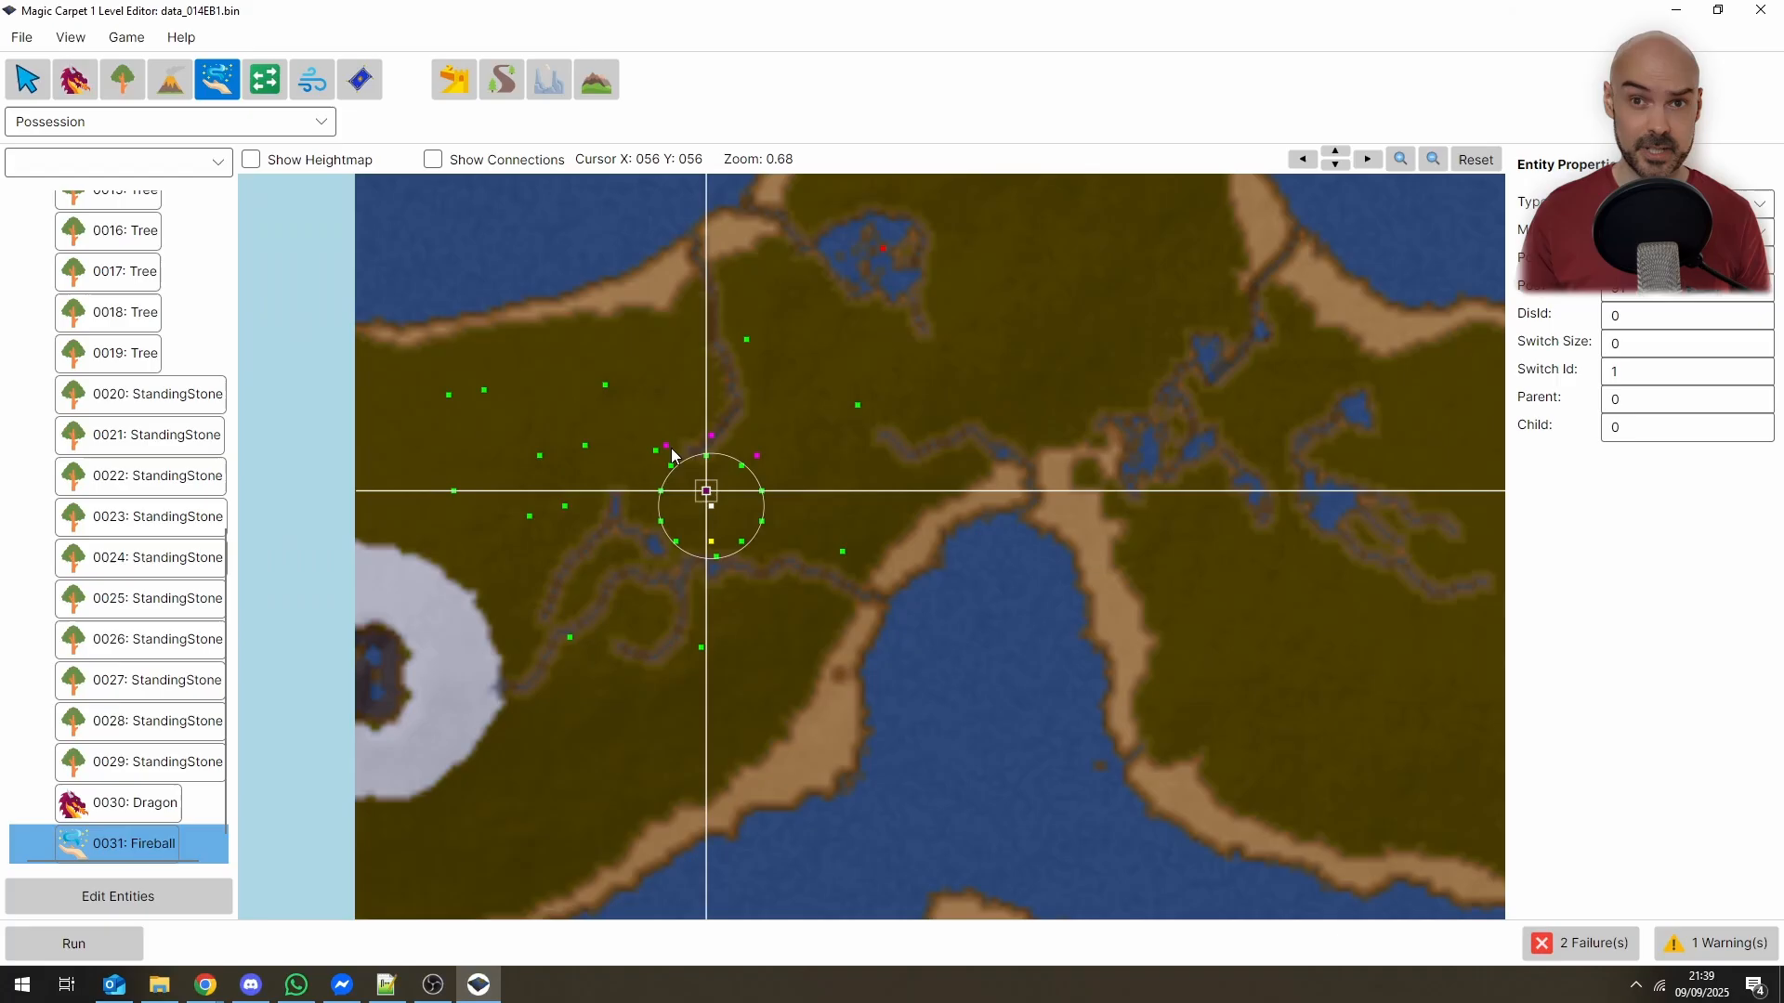
pyautogui.click(681, 502)
# Place a Castle spell just east of the switch inside the stone circle, and return to selection mode
pyautogui.click(67, 124)
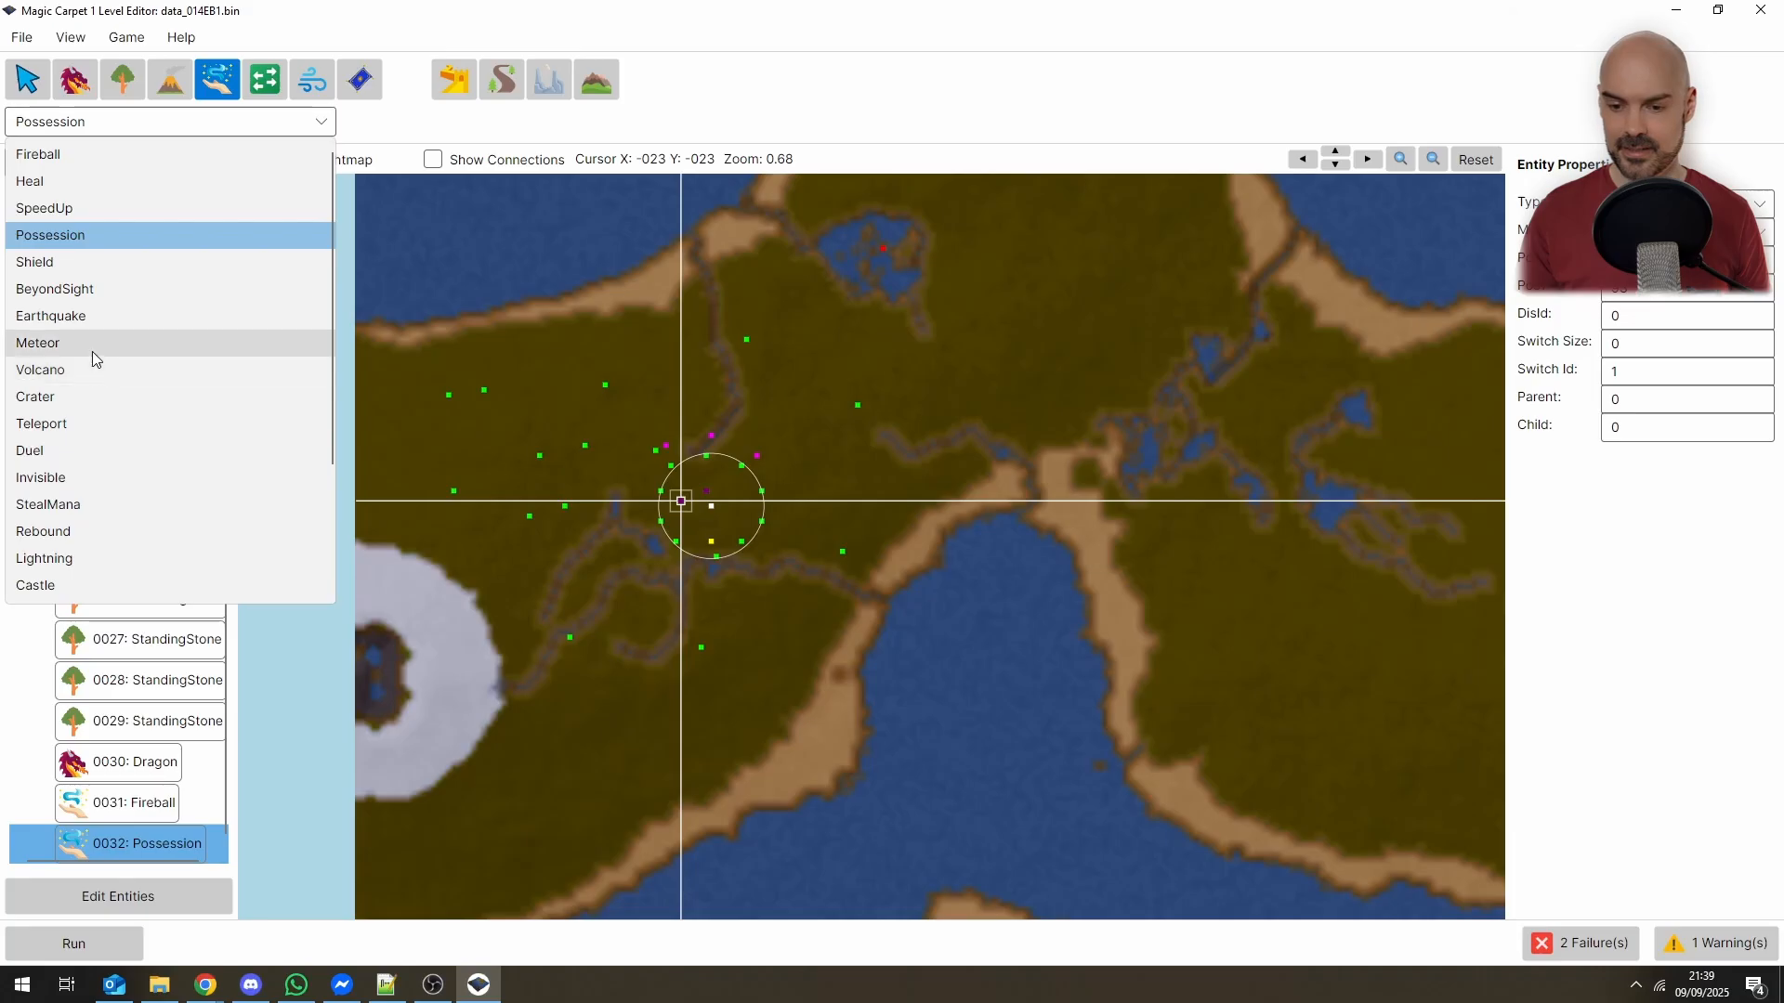
pyautogui.click(91, 585)
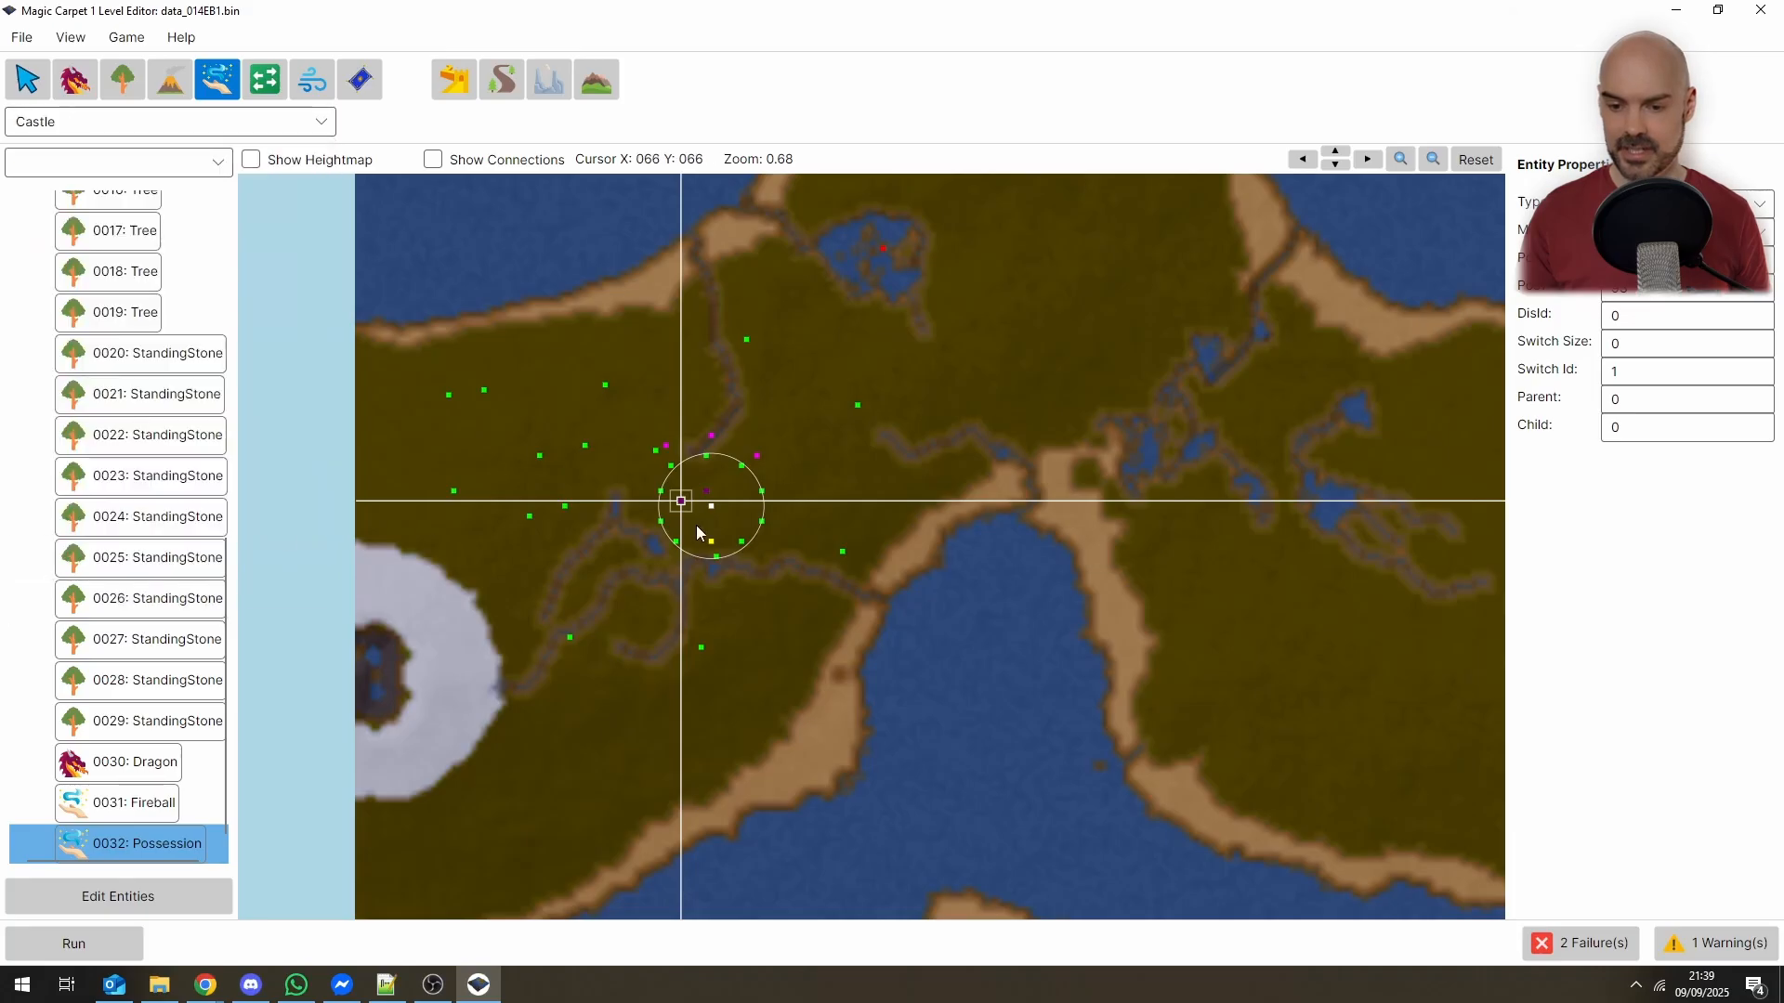
pyautogui.click(741, 499)
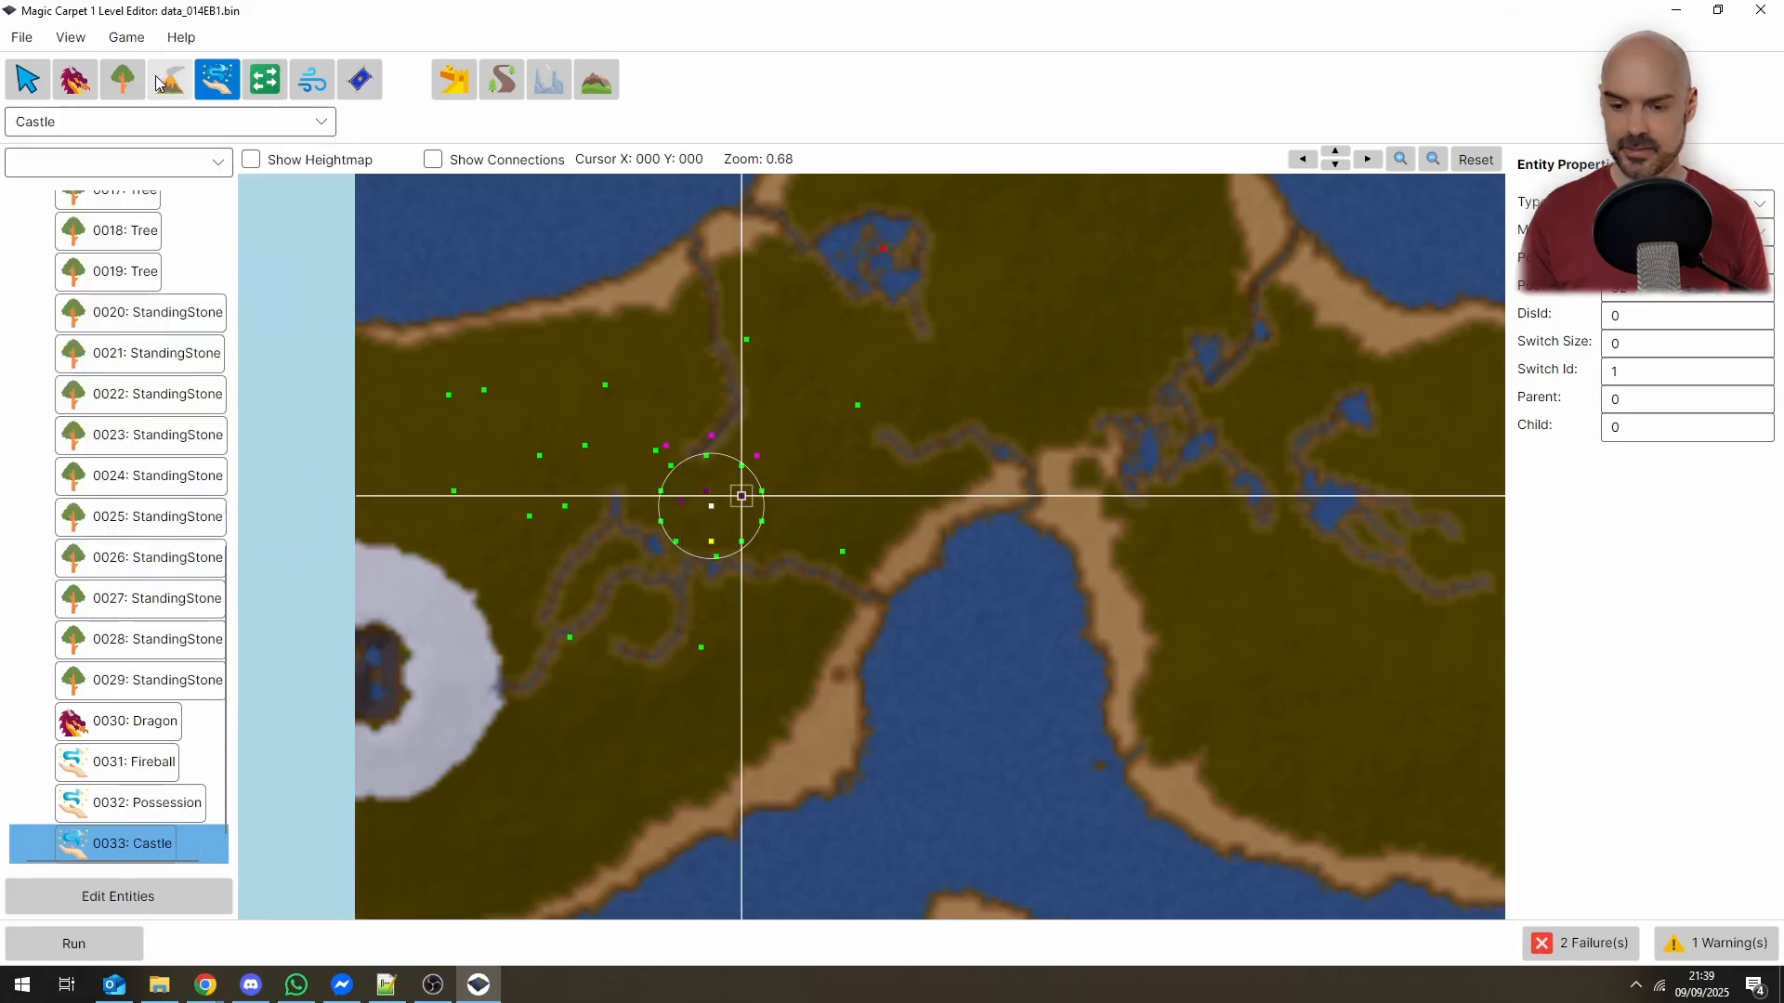
pyautogui.click(41, 89)
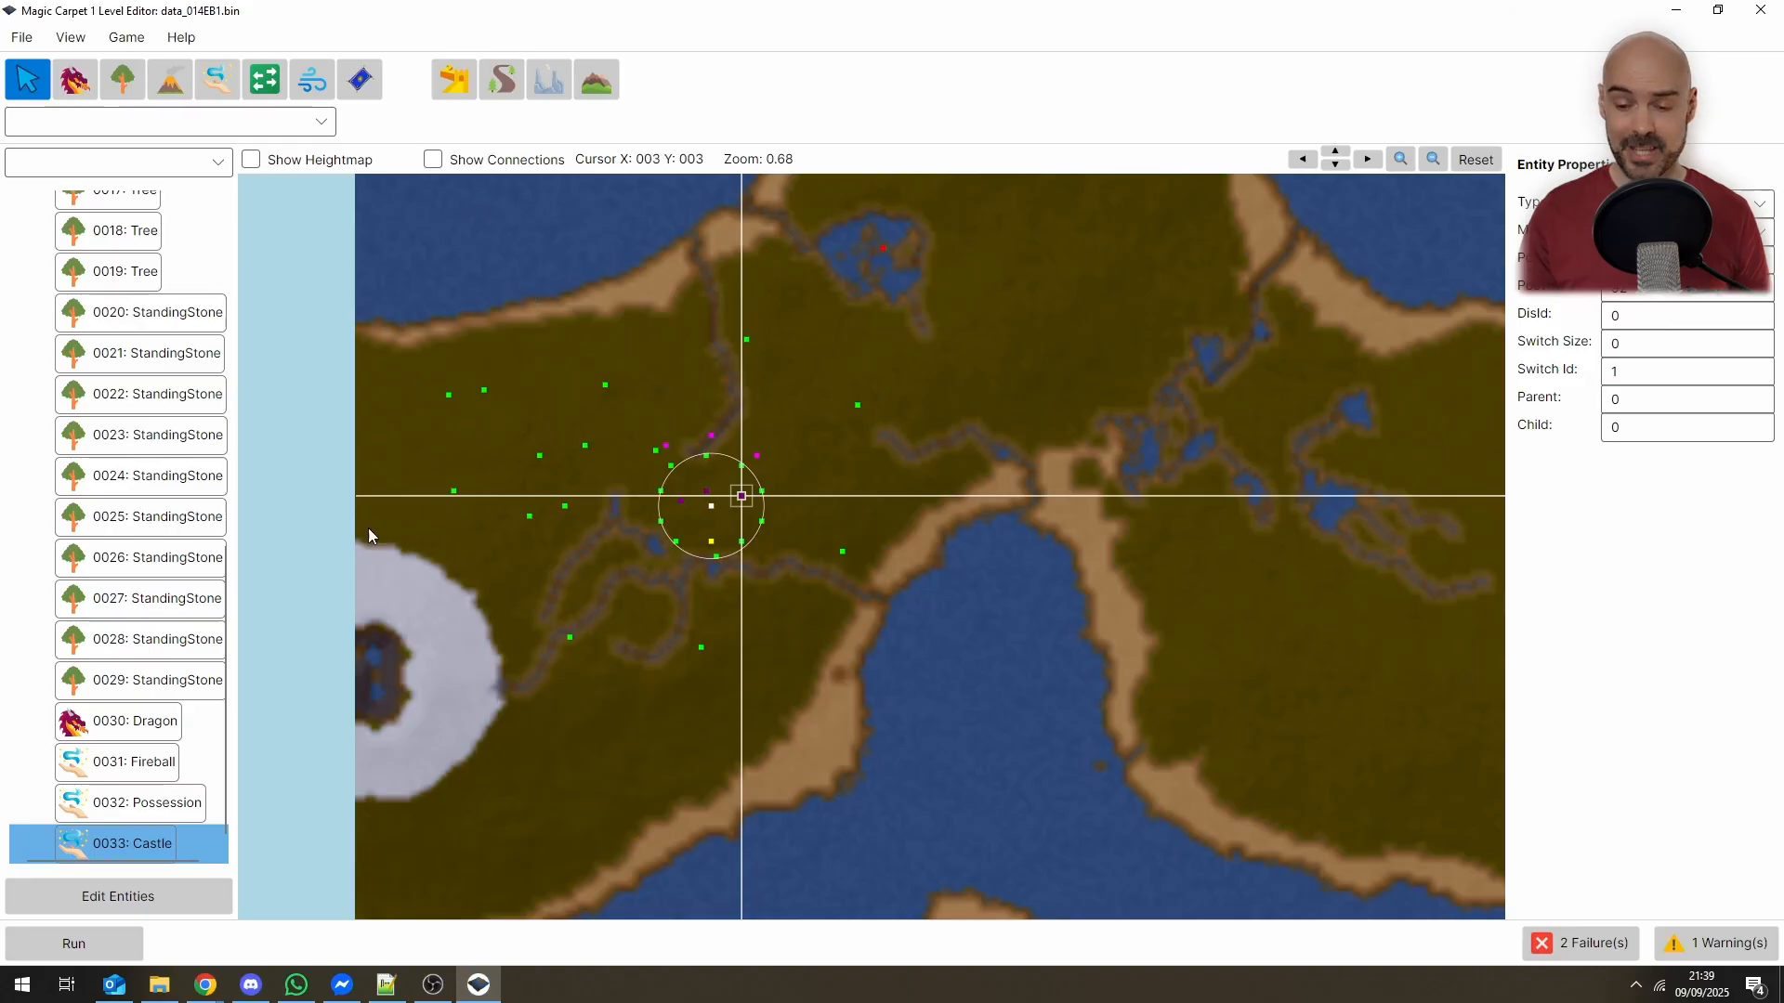
# Run the level in the game and enter the world from the globe
pyautogui.click(80, 958)
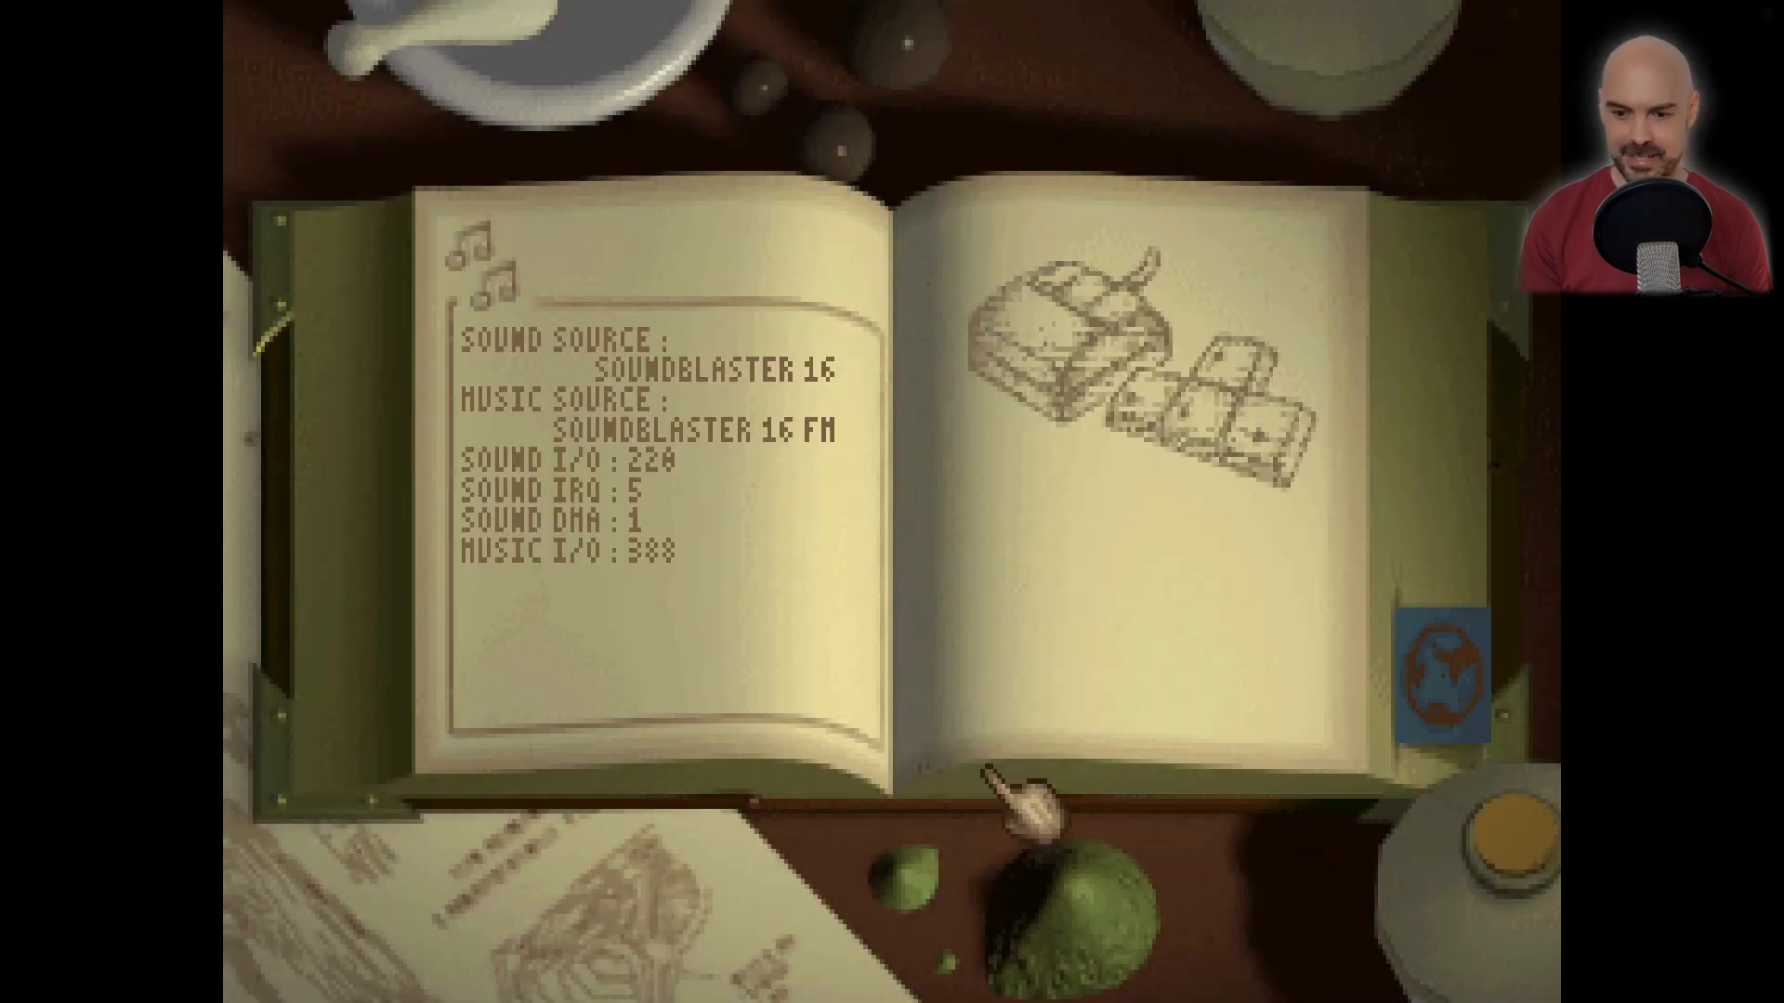
pyautogui.click(1473, 646)
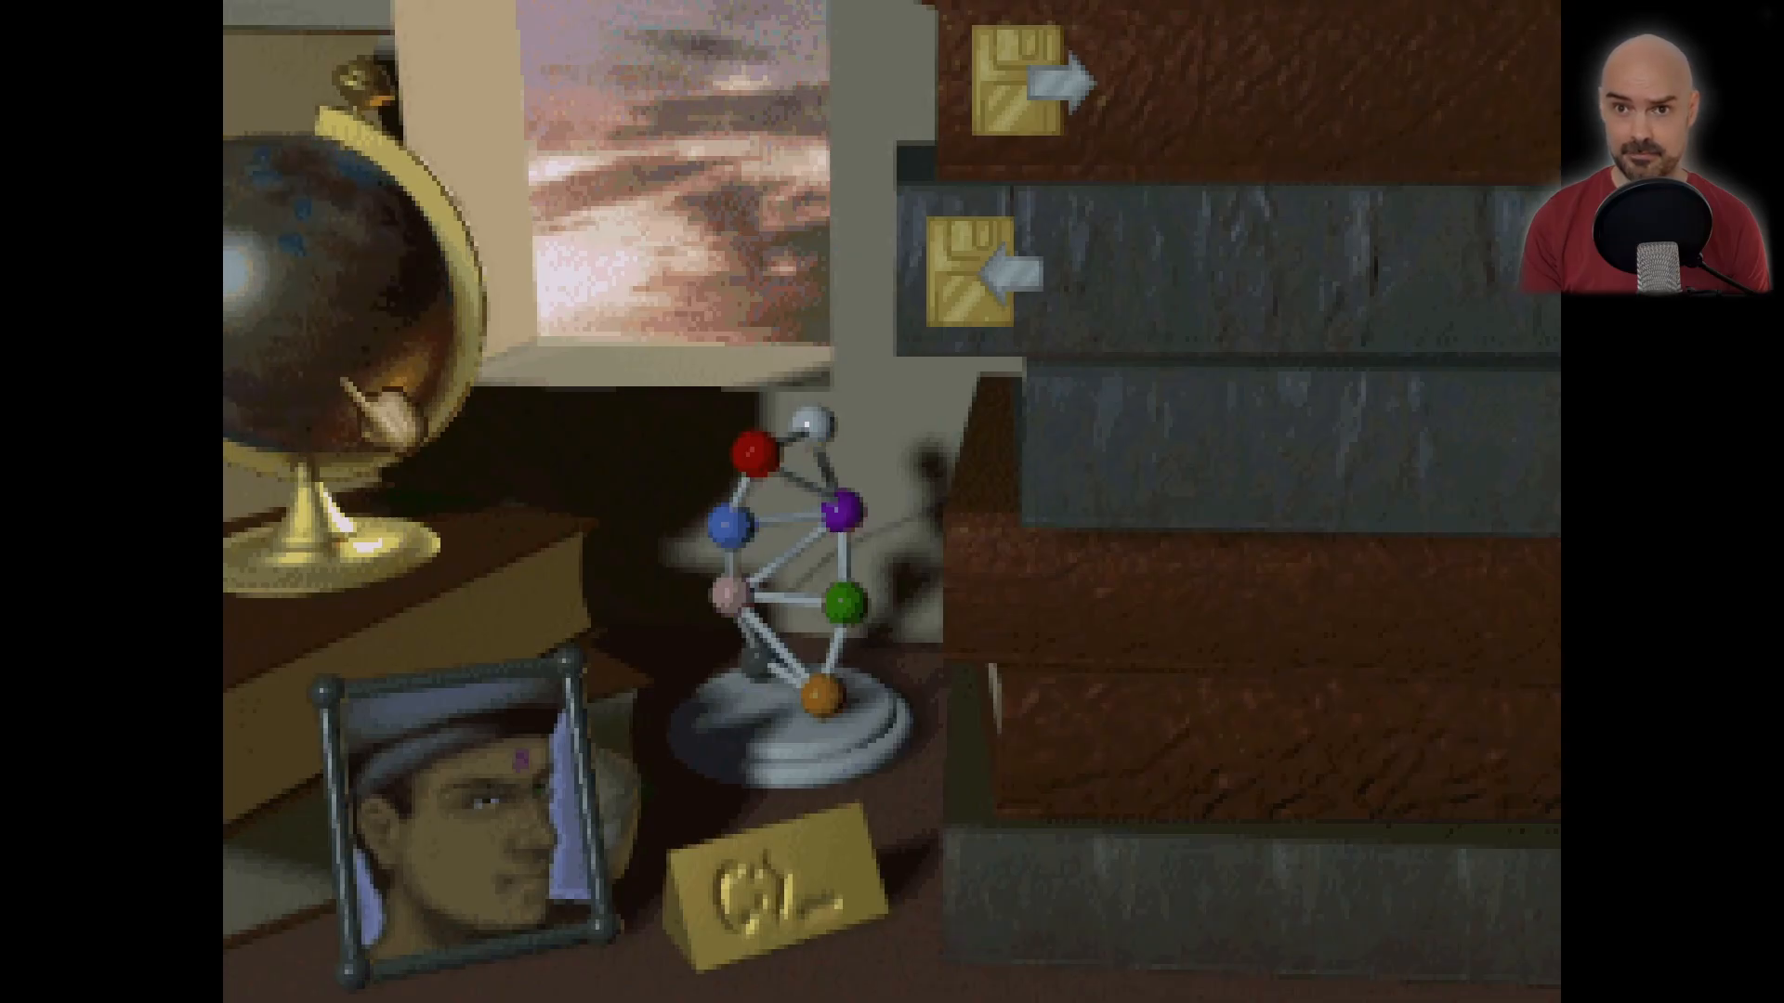
pyautogui.click(353, 404)
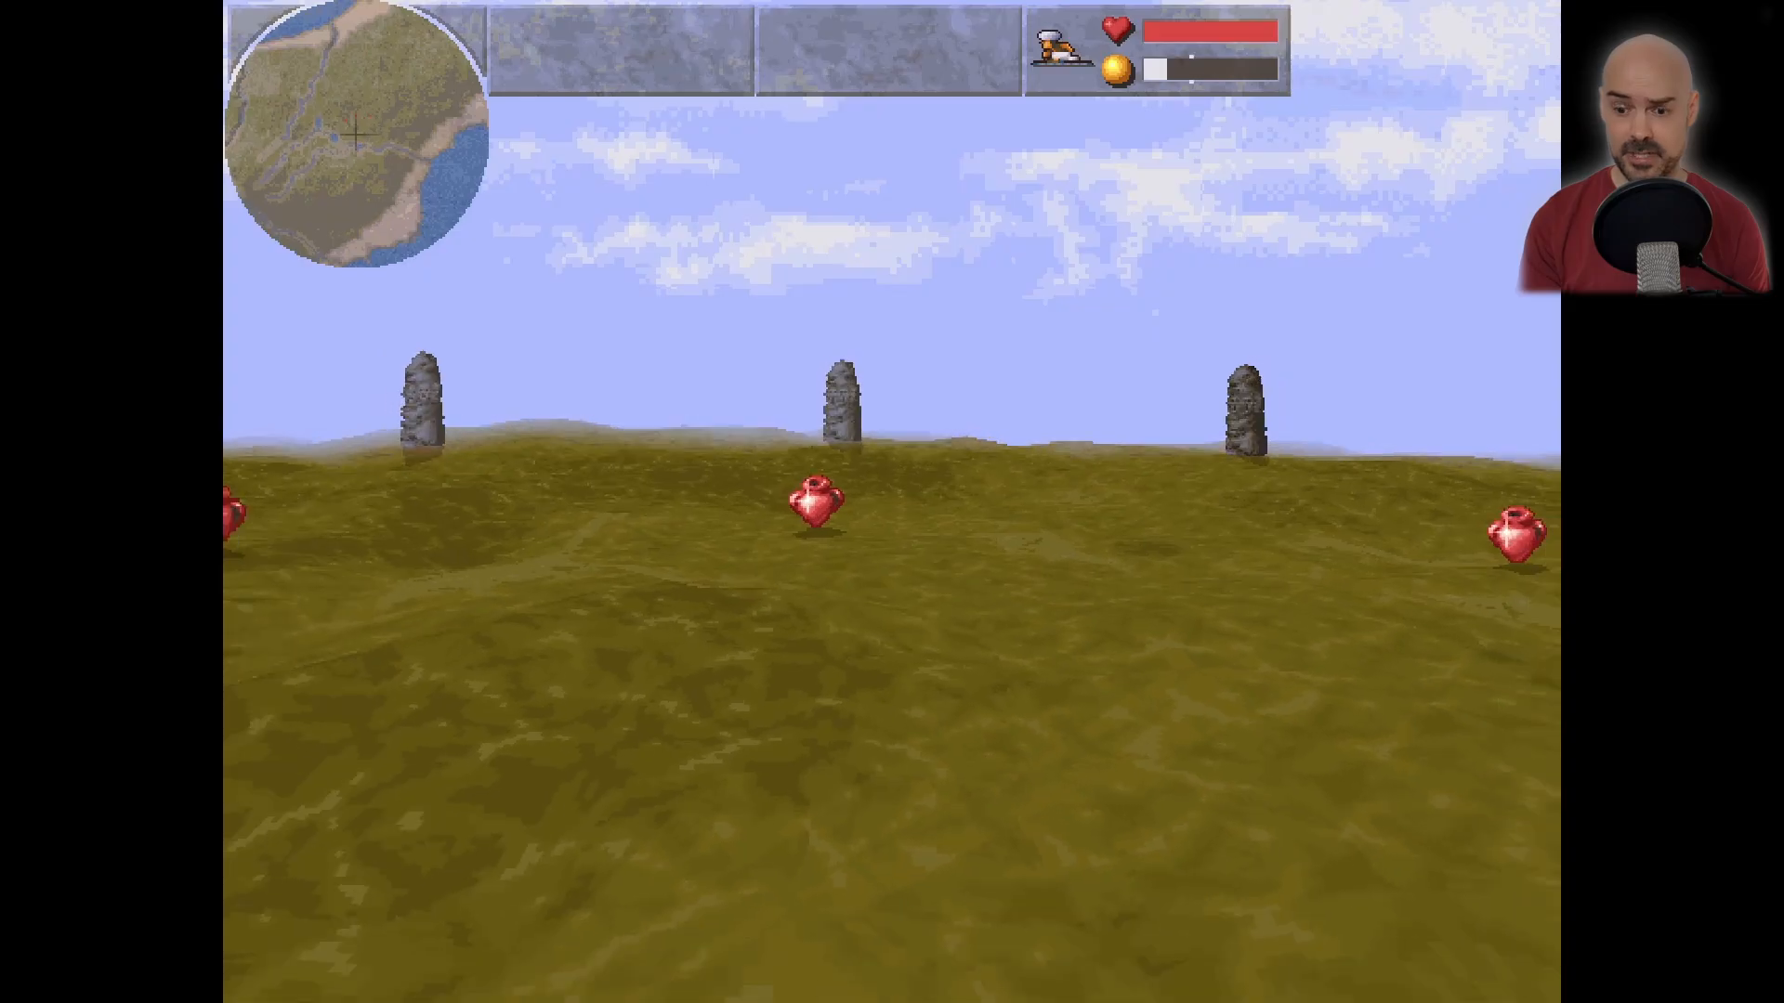
# Fly around inside the stone circle and collect the Possession, Fireball and Castle spell urns
pyautogui.press('alt')
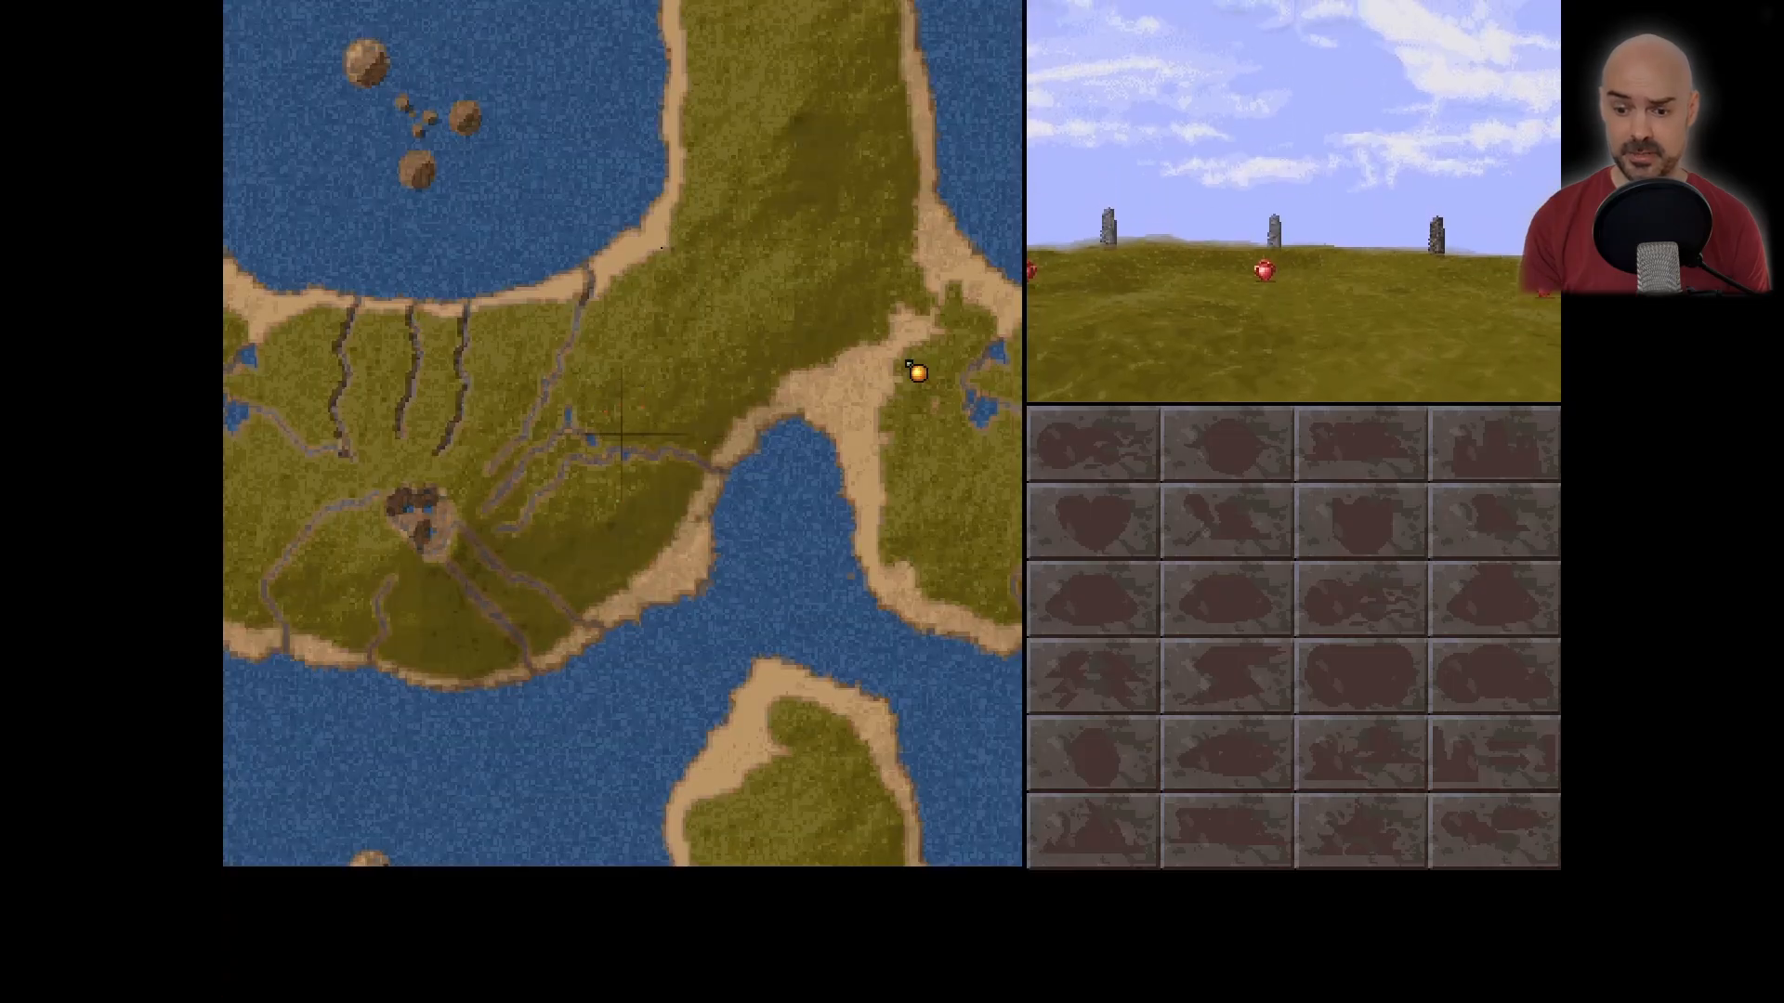
pyautogui.press('Return')
pyautogui.press('Up')
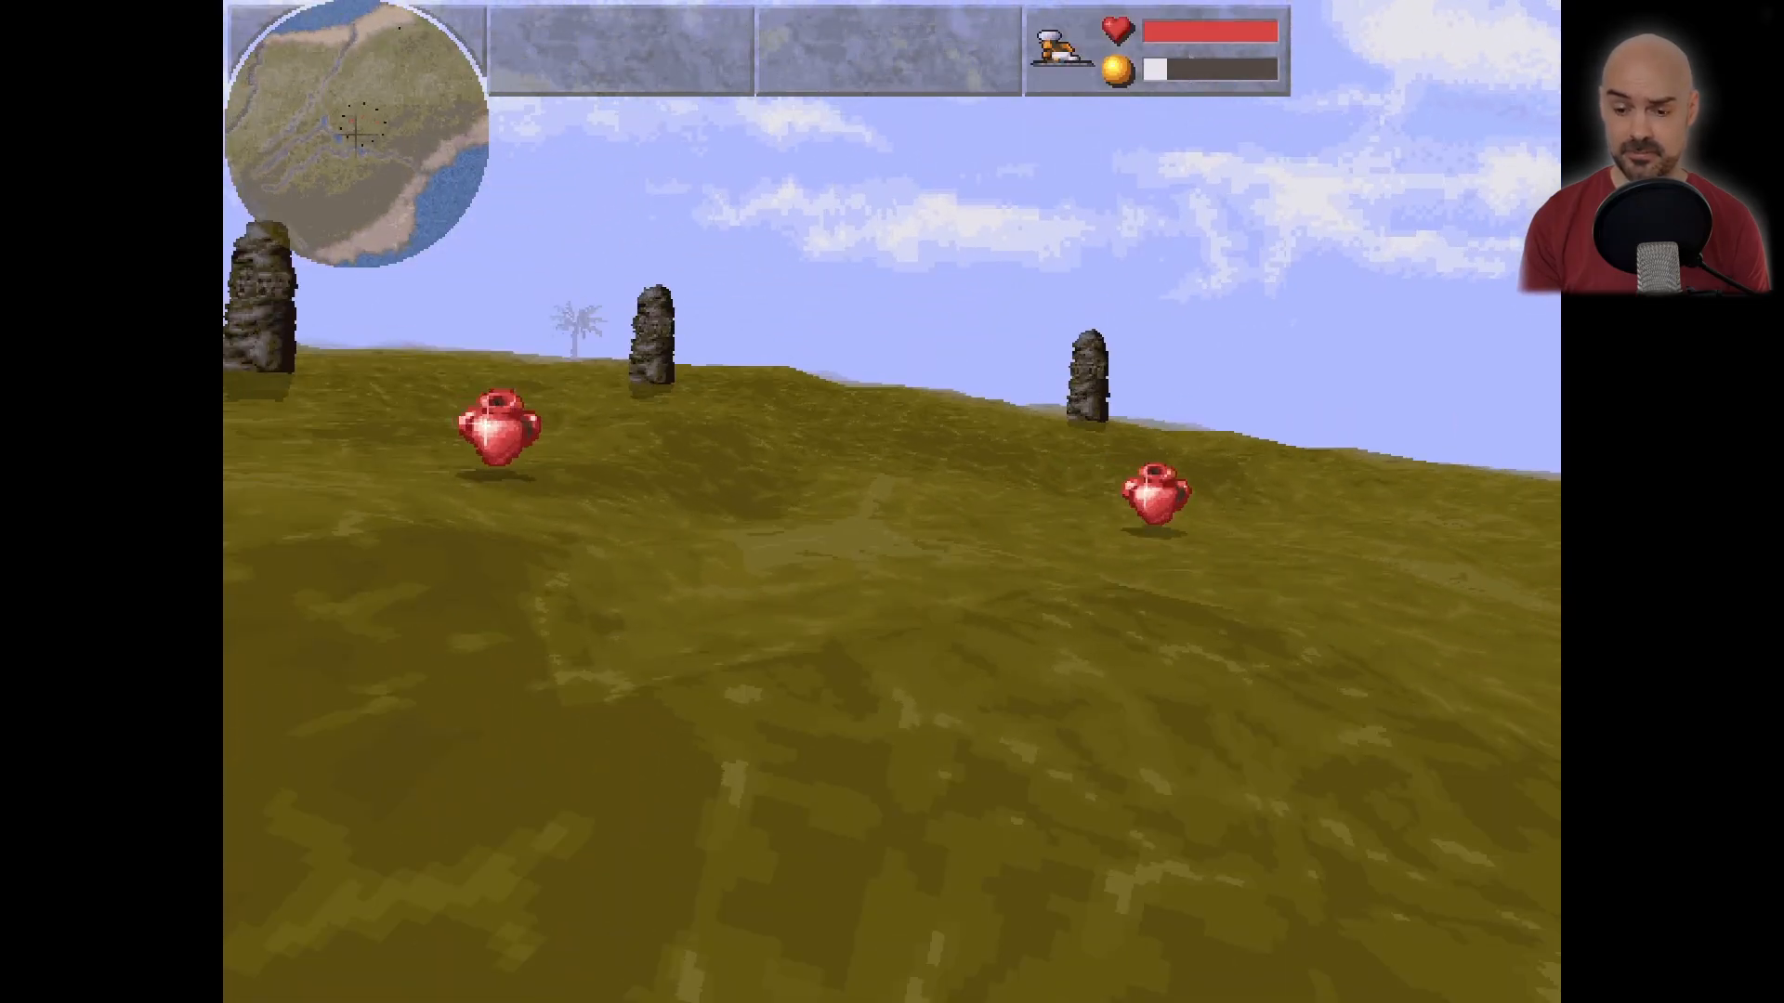
pyautogui.press('Up')
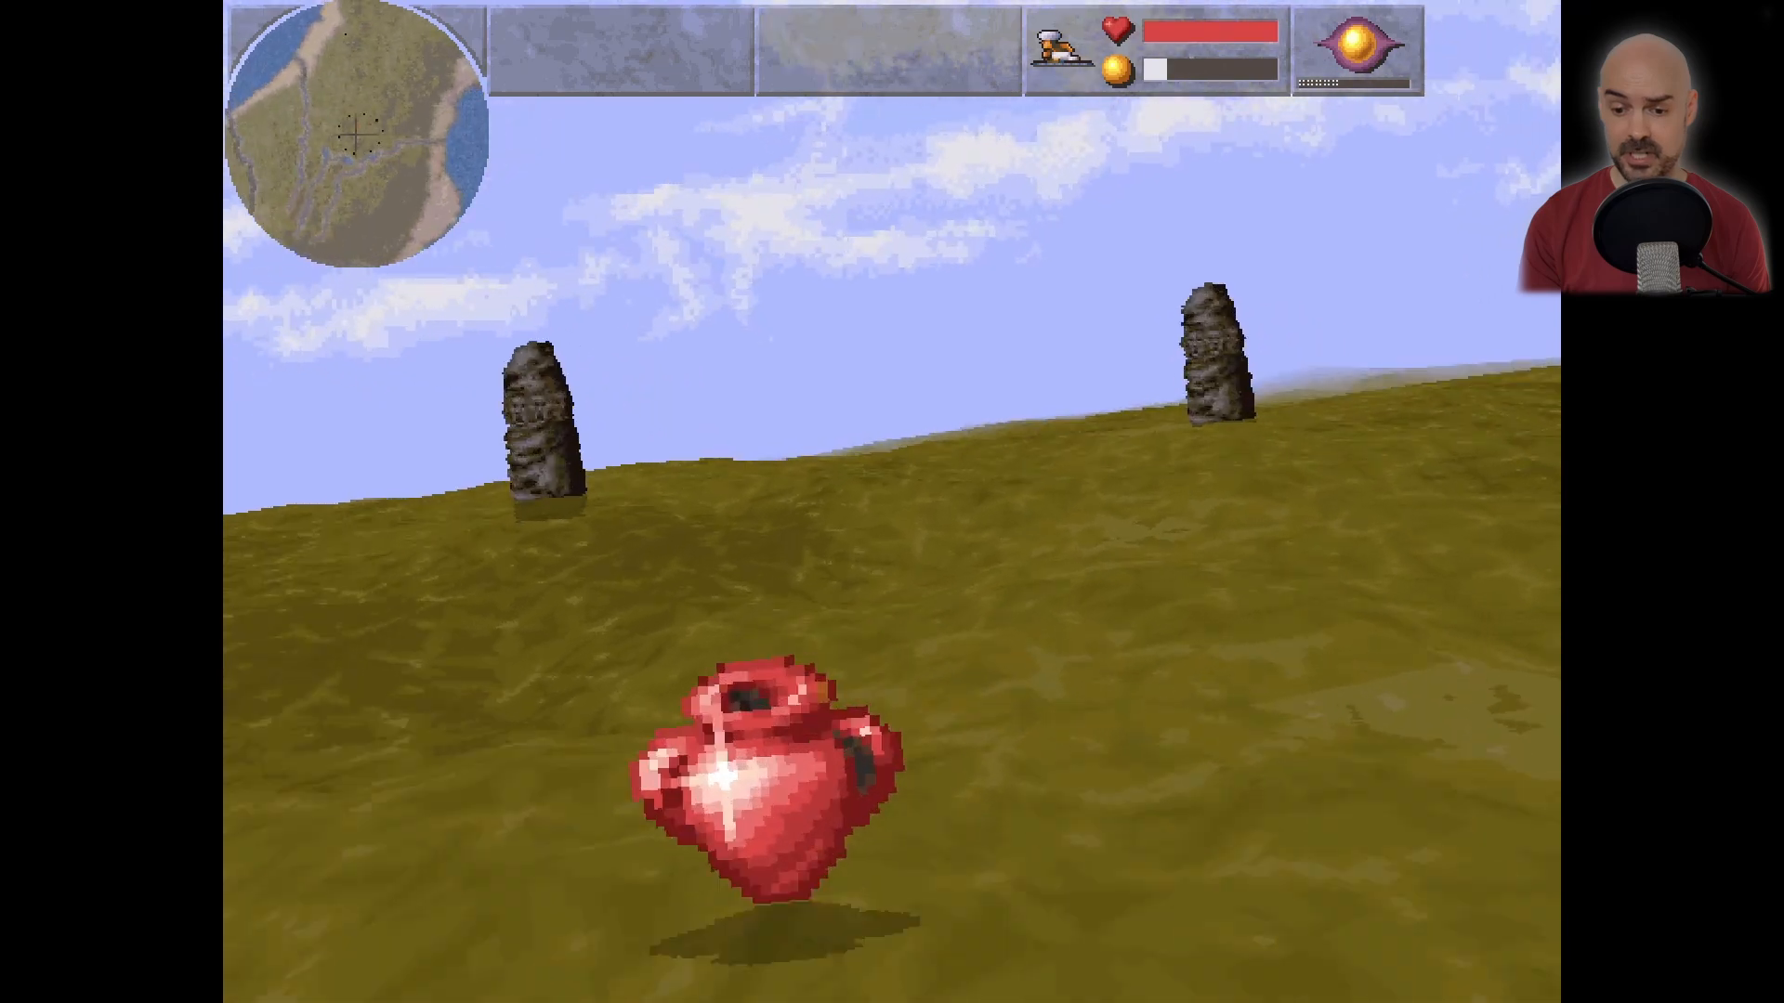
pyautogui.press('Down')
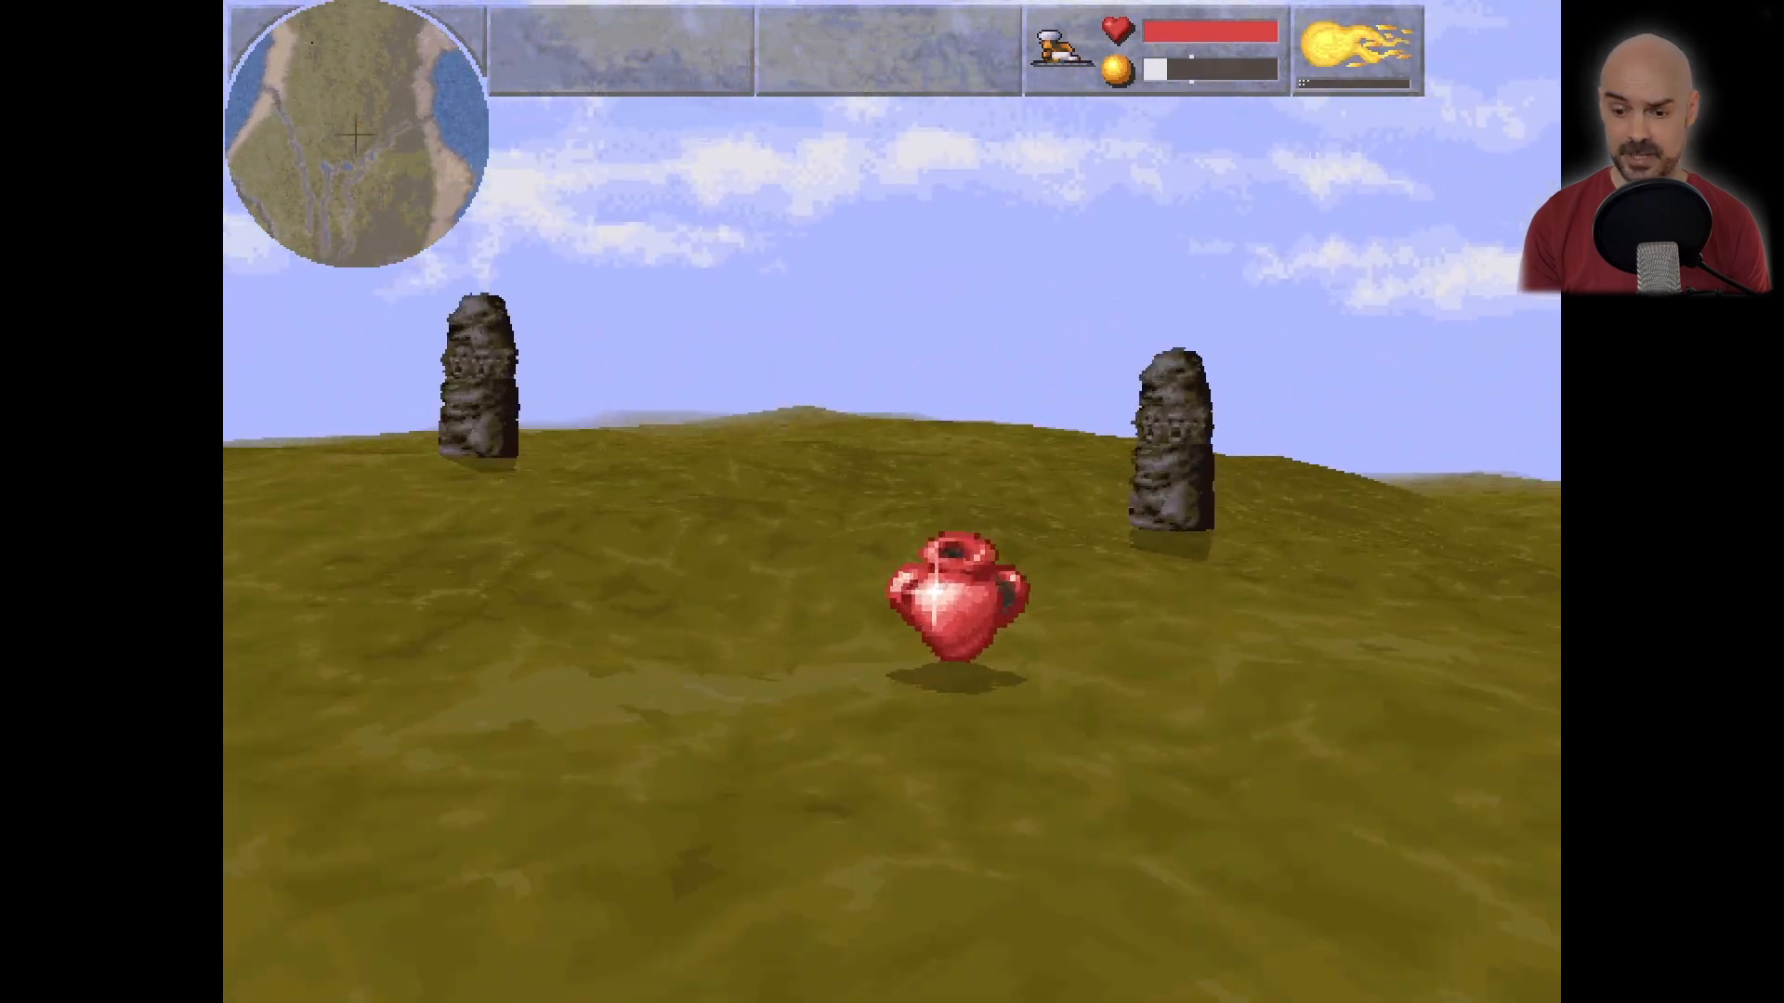
pyautogui.press('Up')
# Assign Fireball to the first active spell slot and Possession to the second, and return to flight
pyautogui.press('Return')
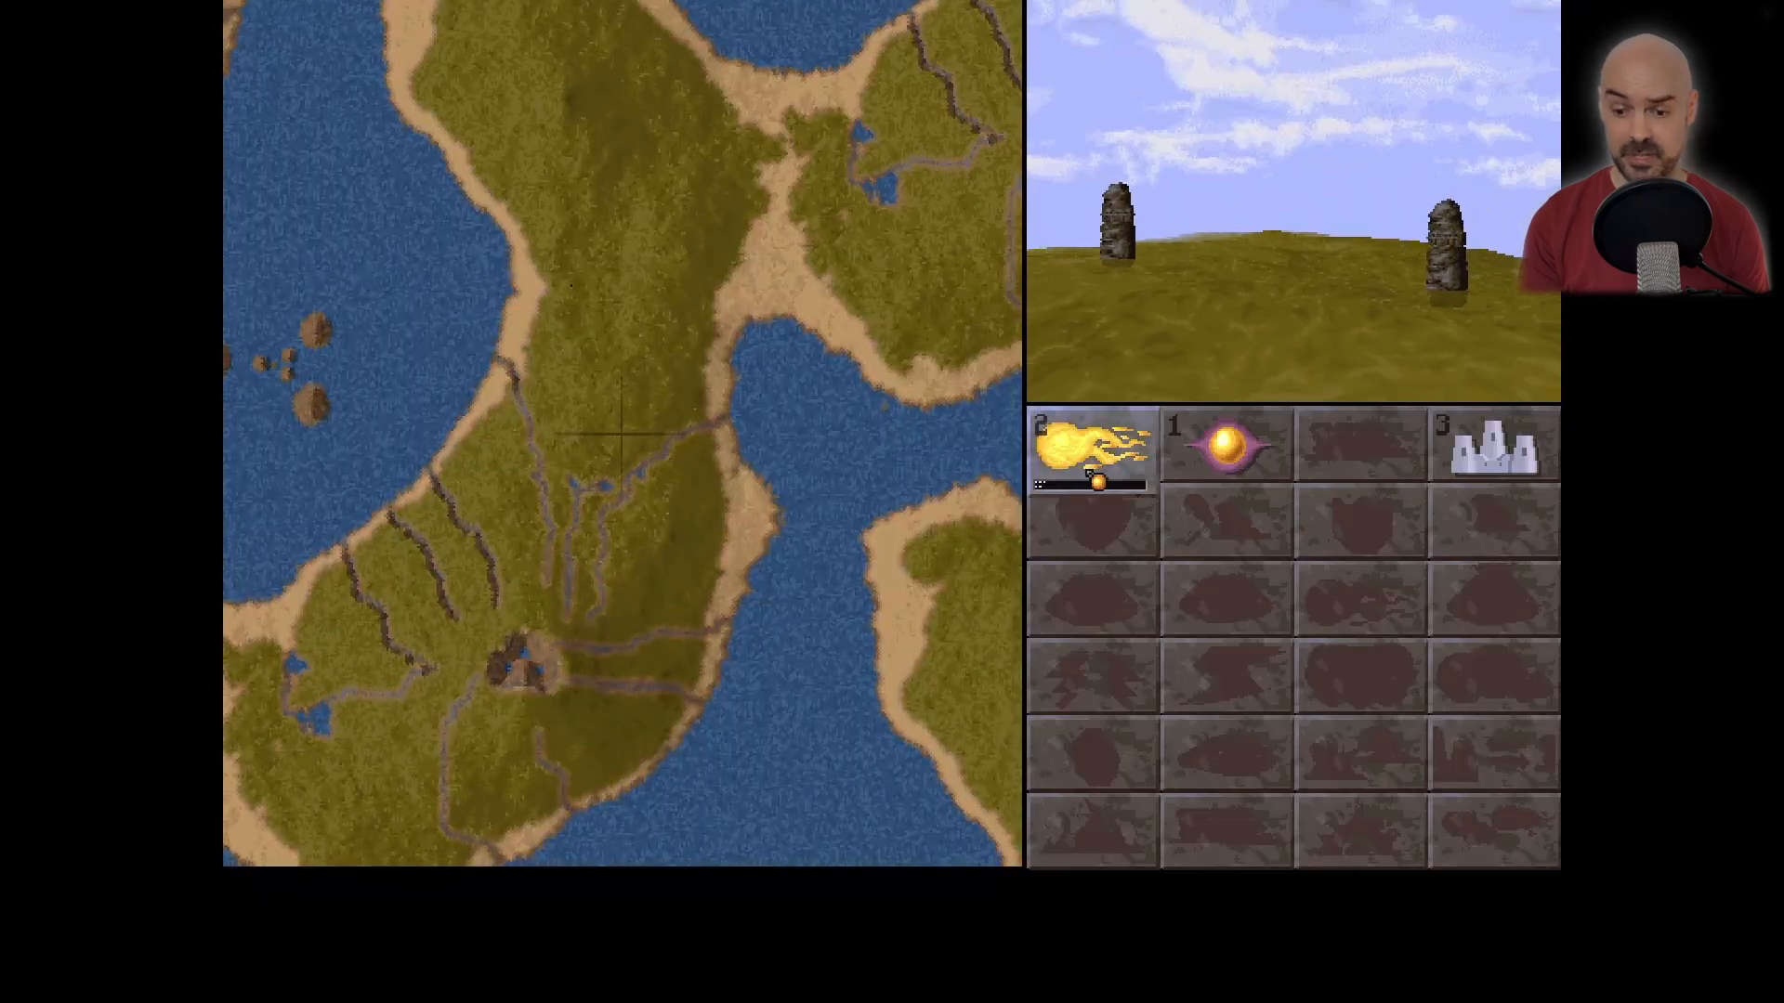
pyautogui.click(1087, 472)
pyautogui.press('Return')
pyautogui.rightClick(1225, 452)
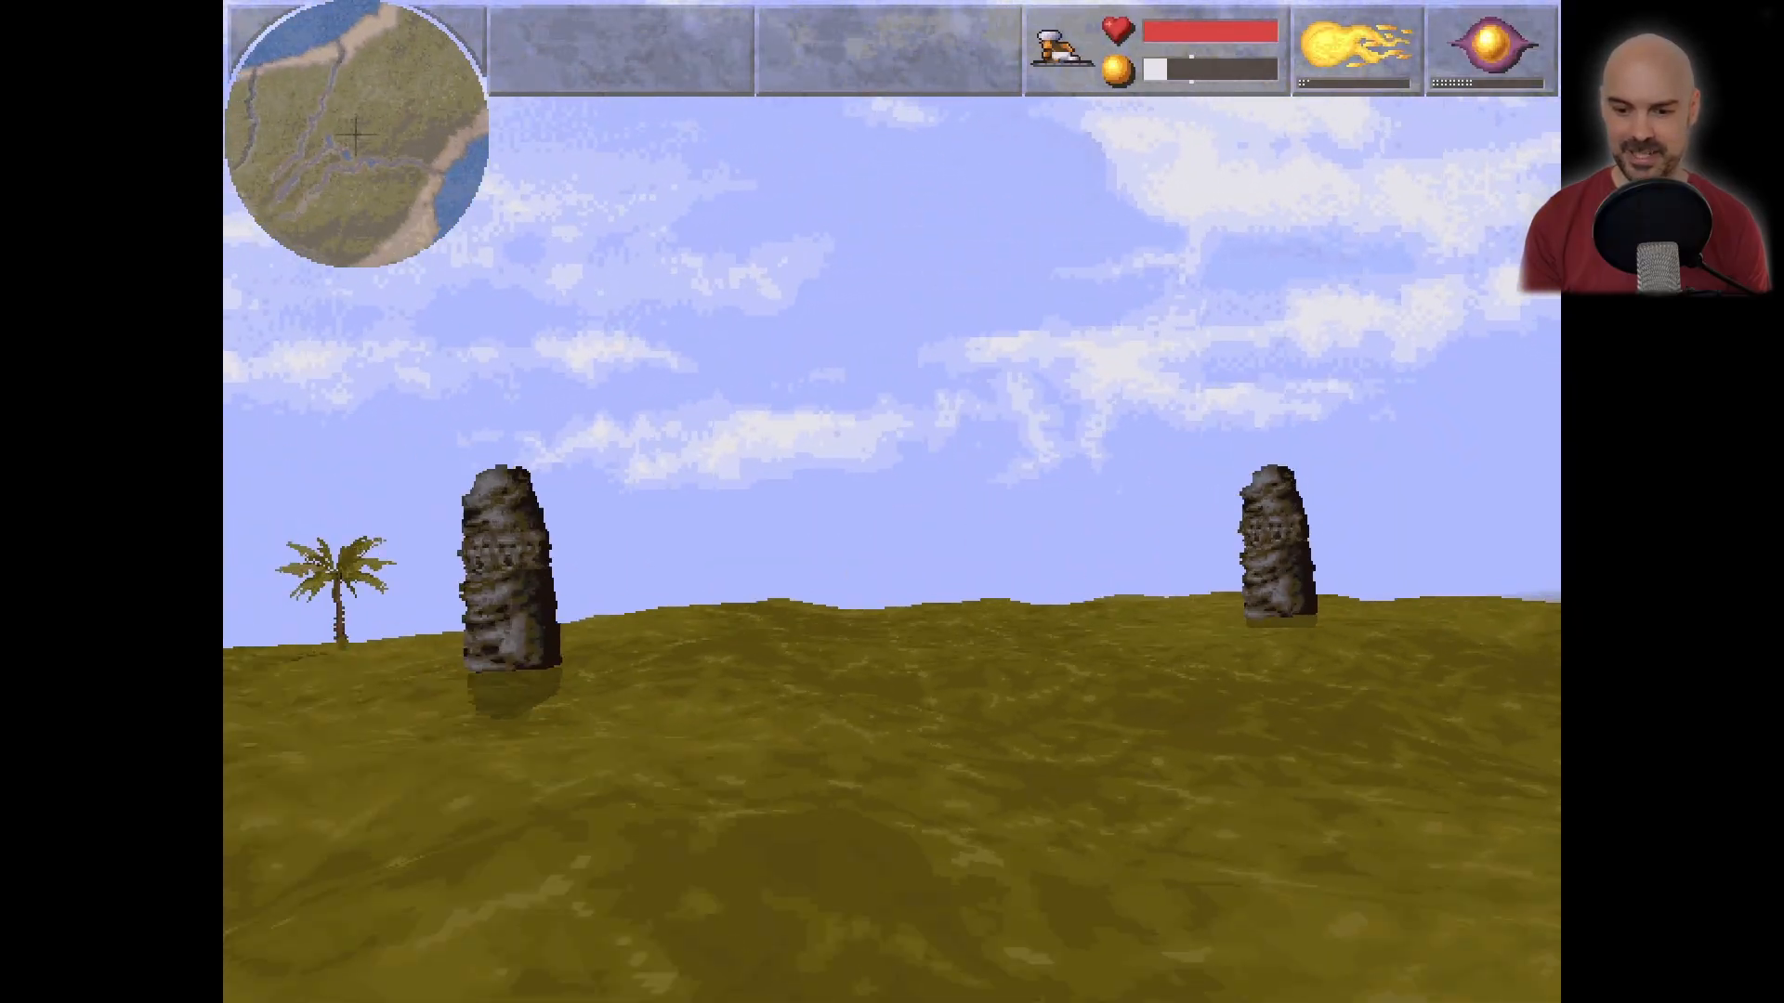
# Fly out past the standing stones to set off the volcanoes, and retreat east to the shoreline
pyautogui.press('Up')
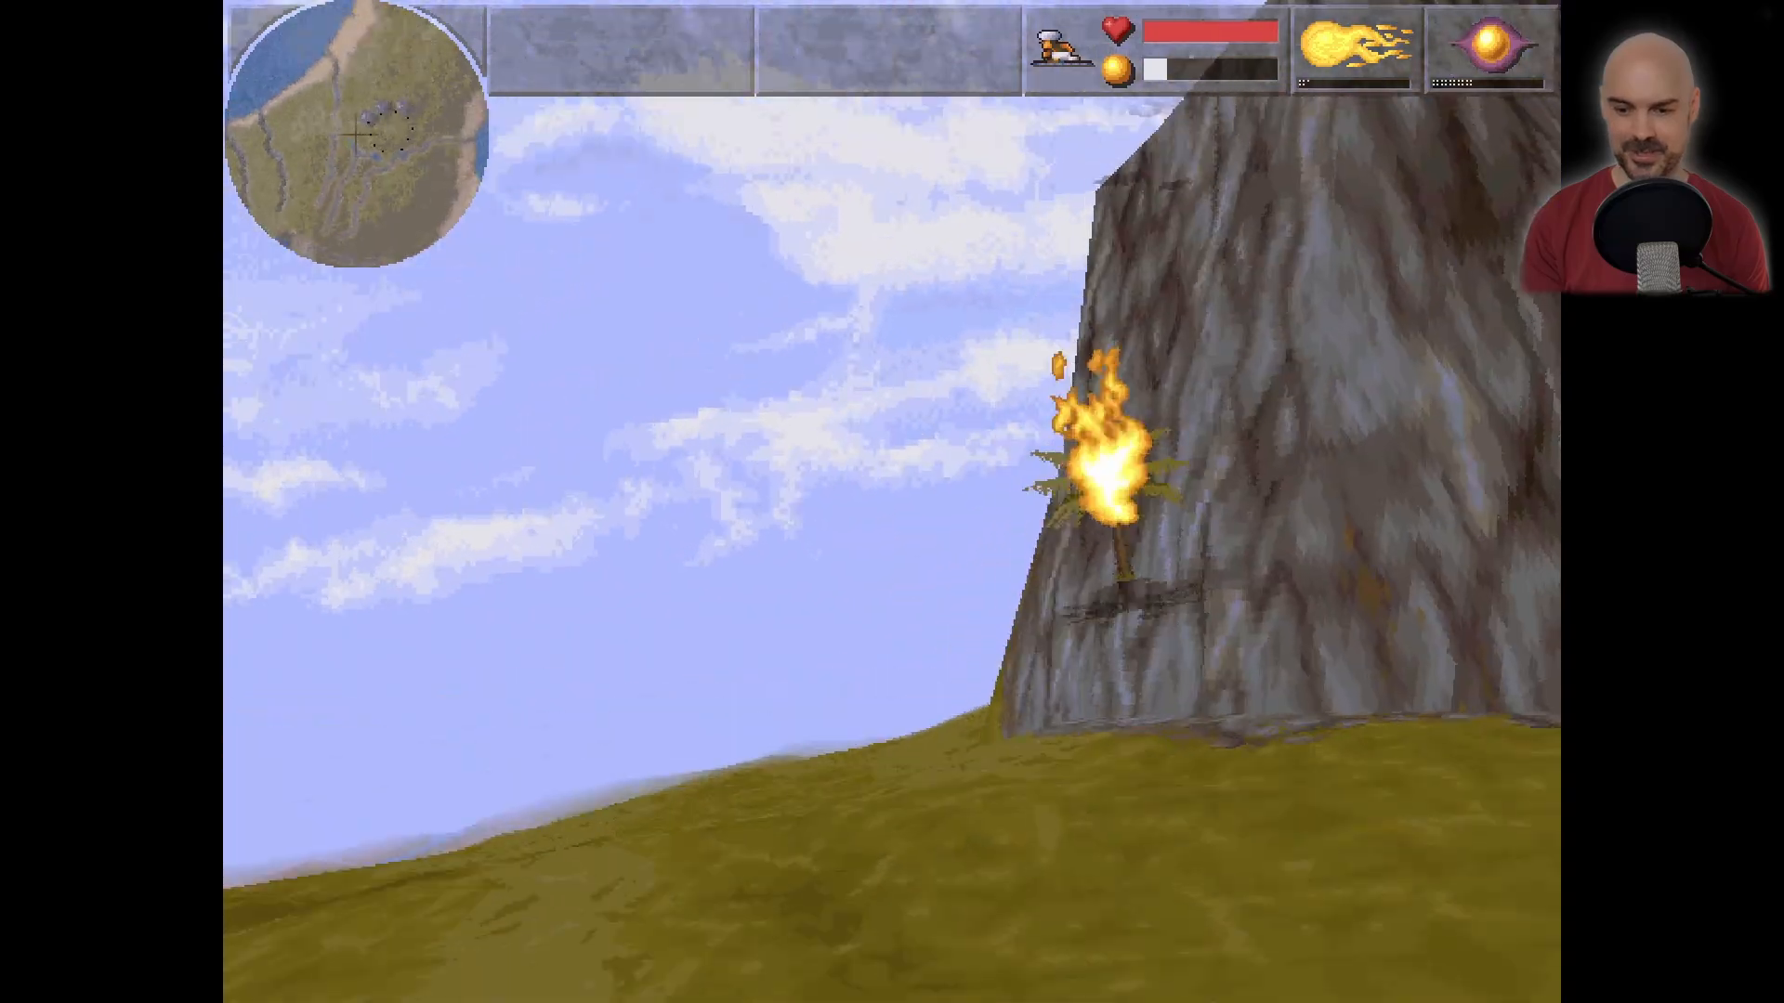
pyautogui.press('Down')
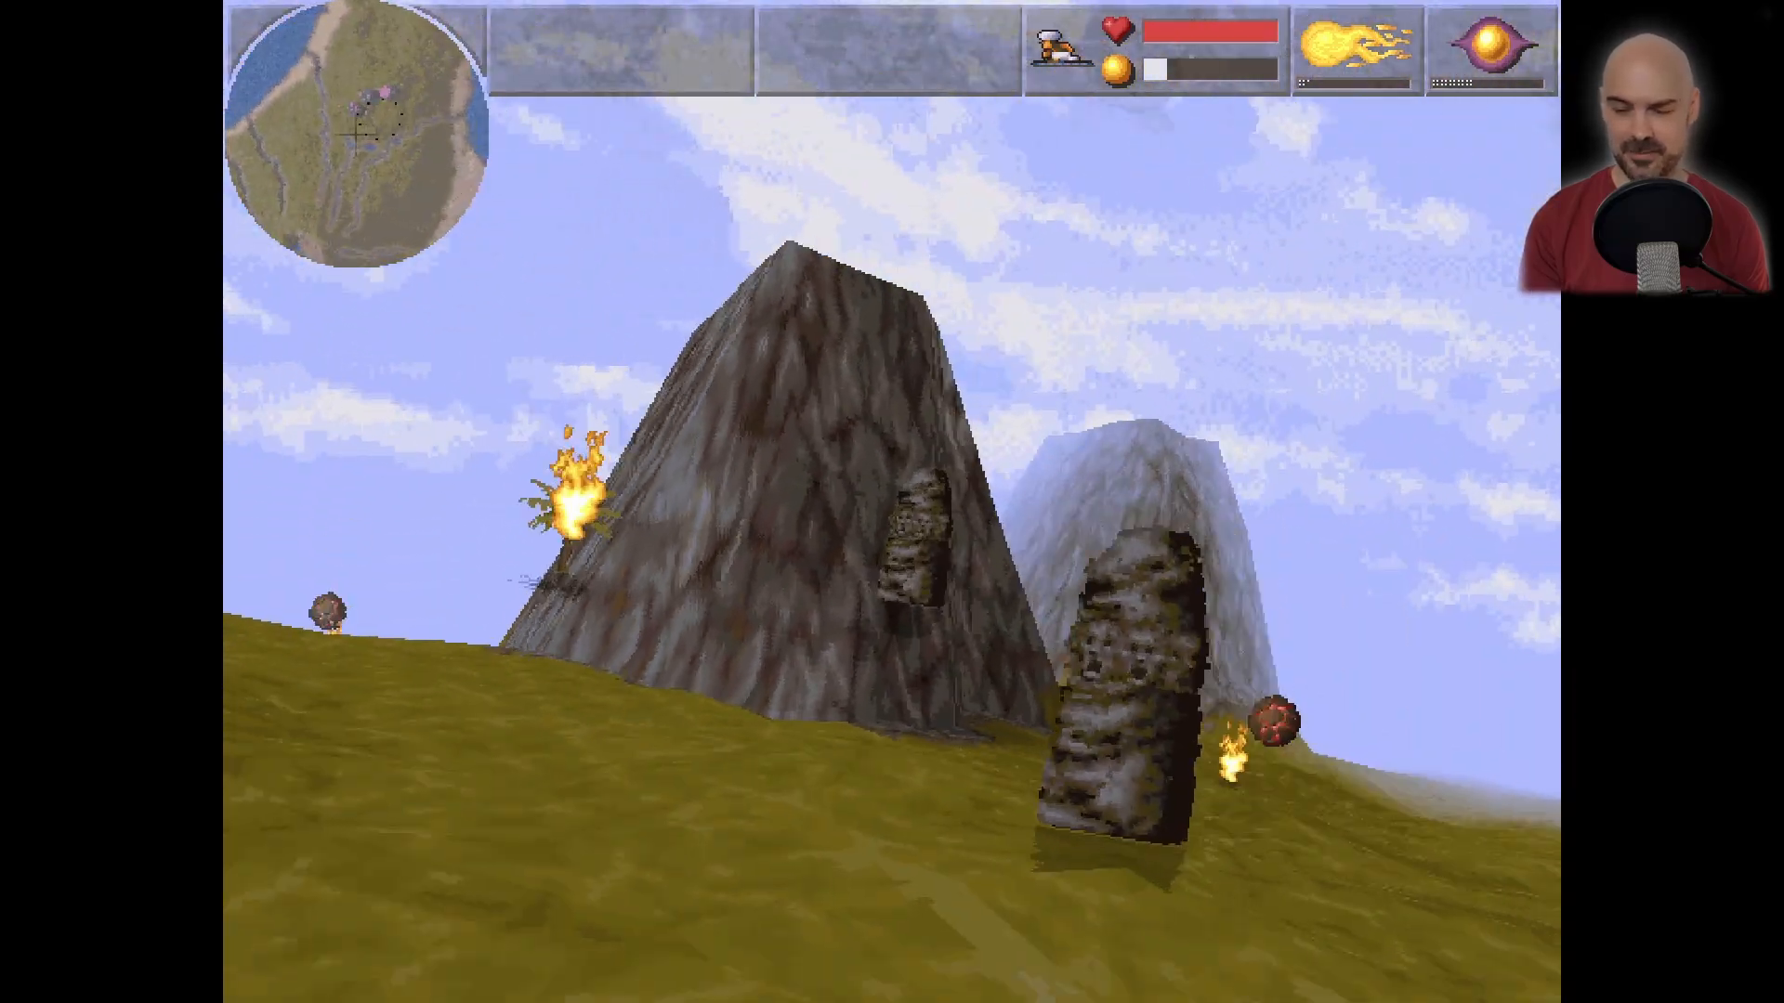
pyautogui.press('Down')
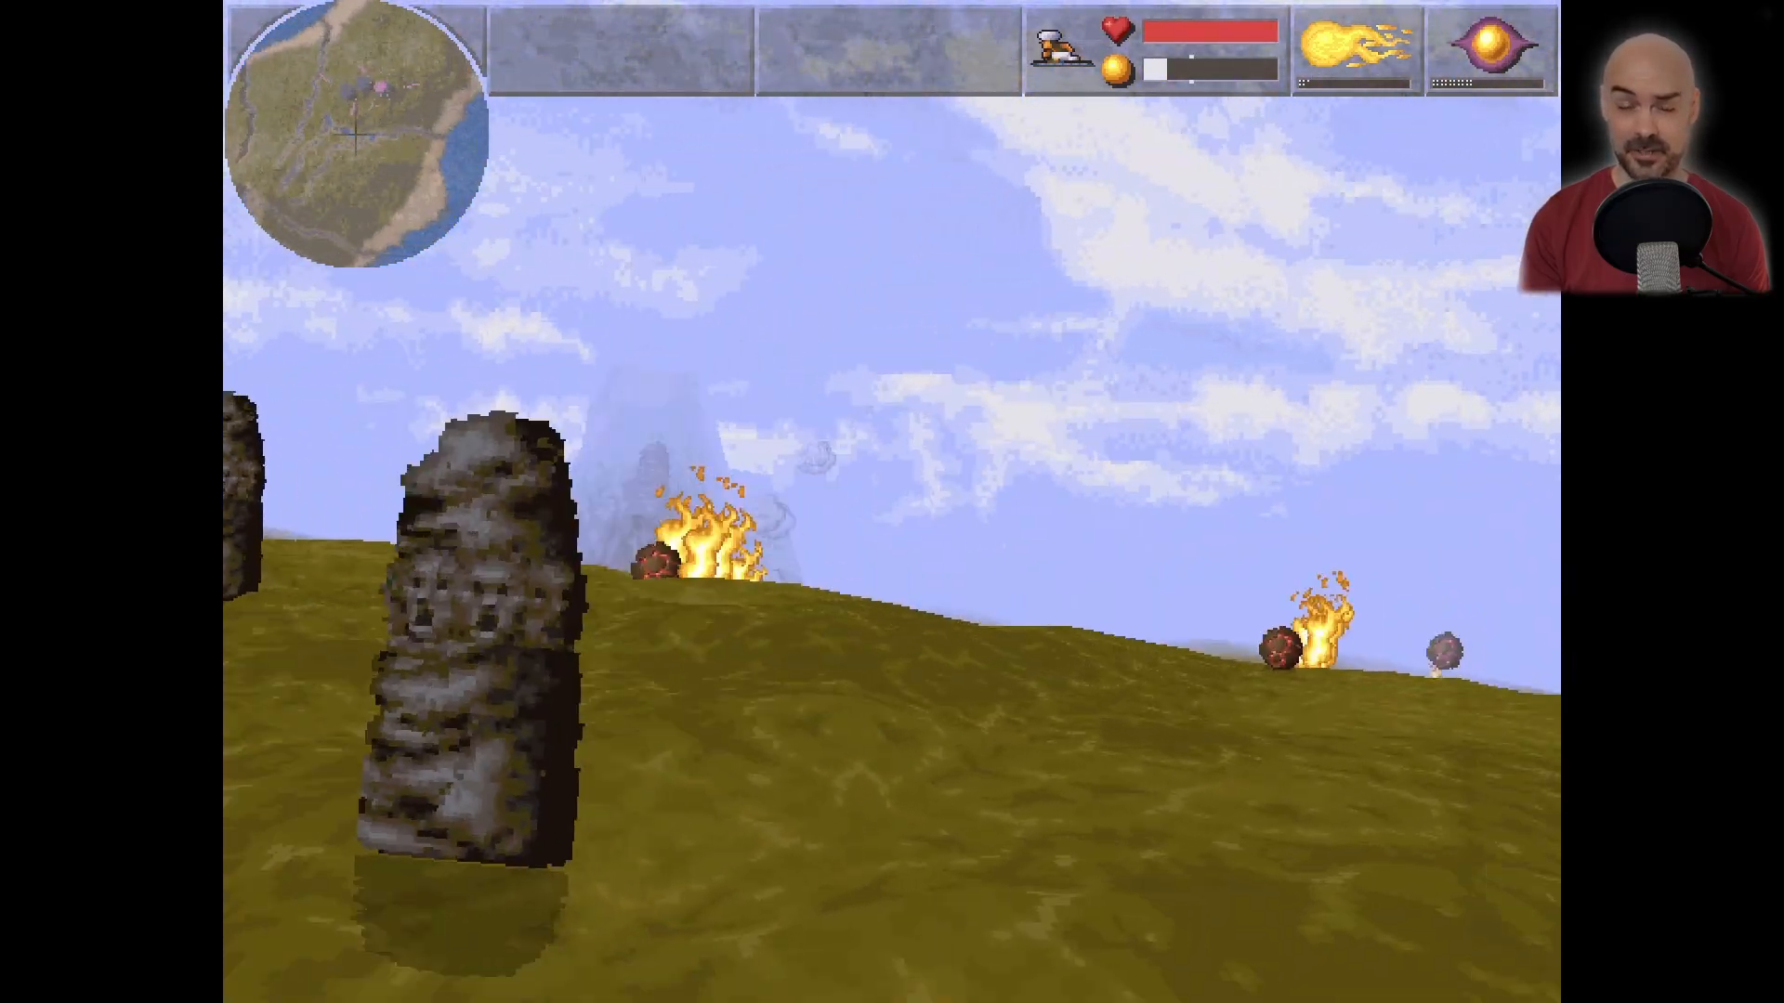
pyautogui.press('Up')
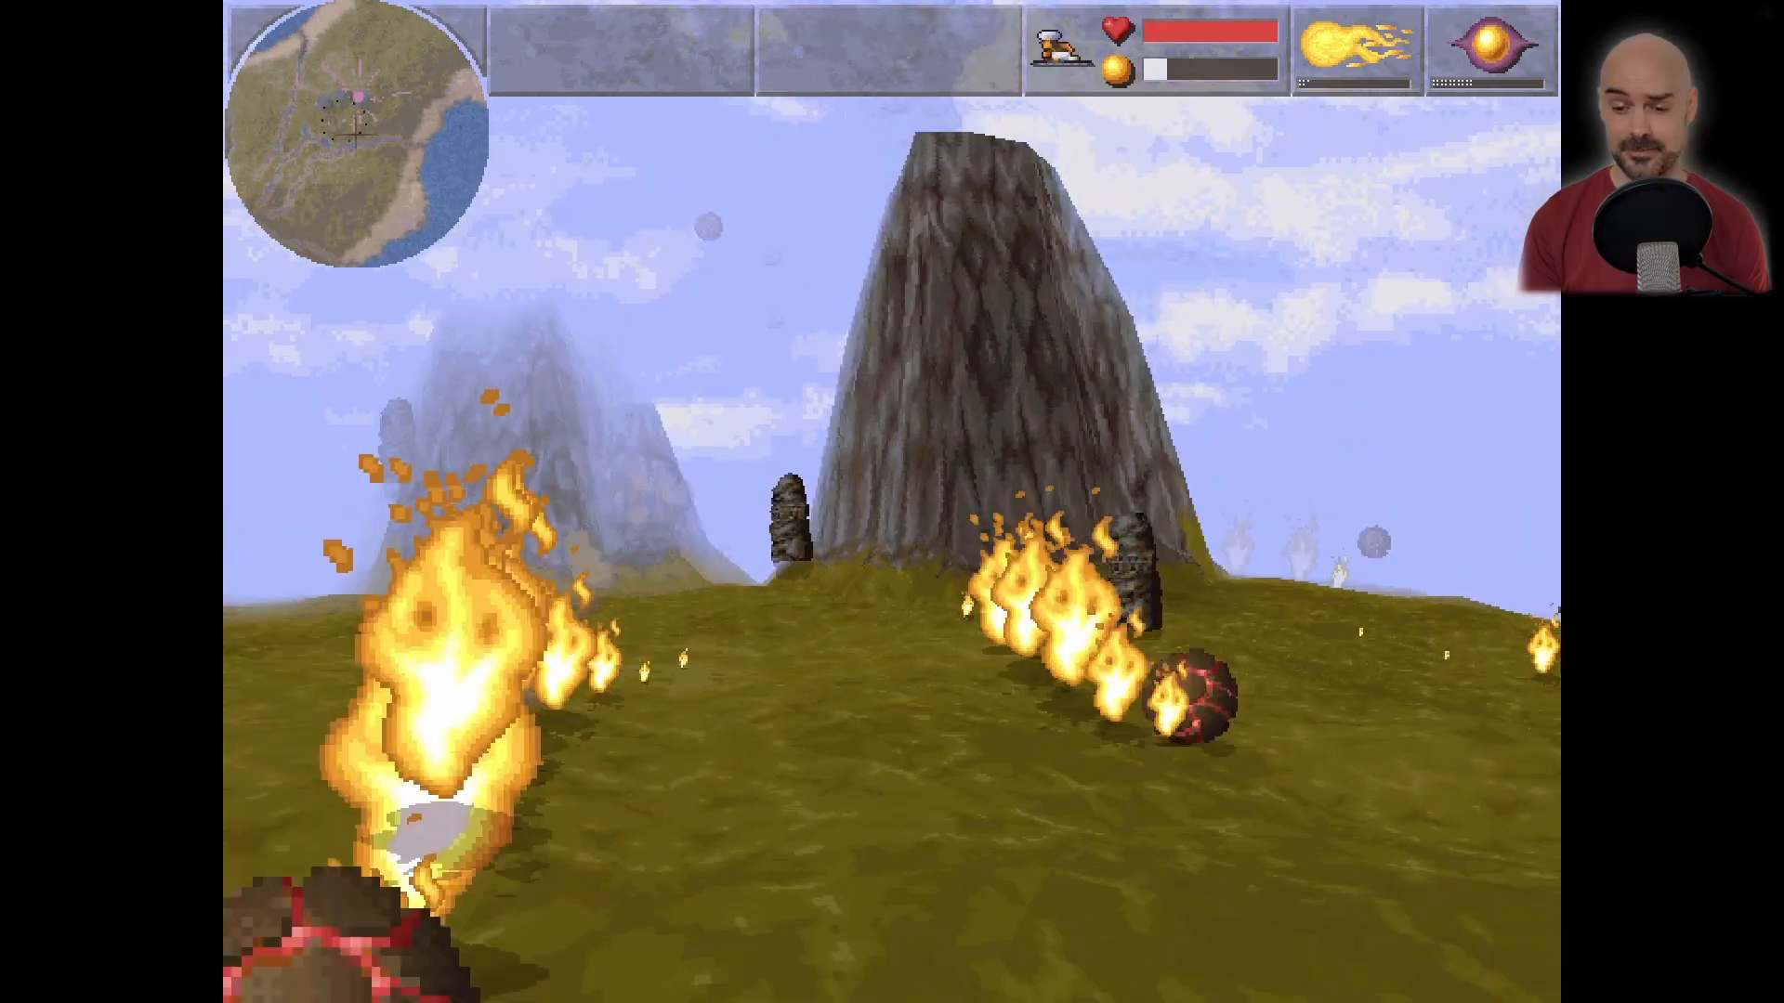
pyautogui.press('Down')
pyautogui.press('Up')
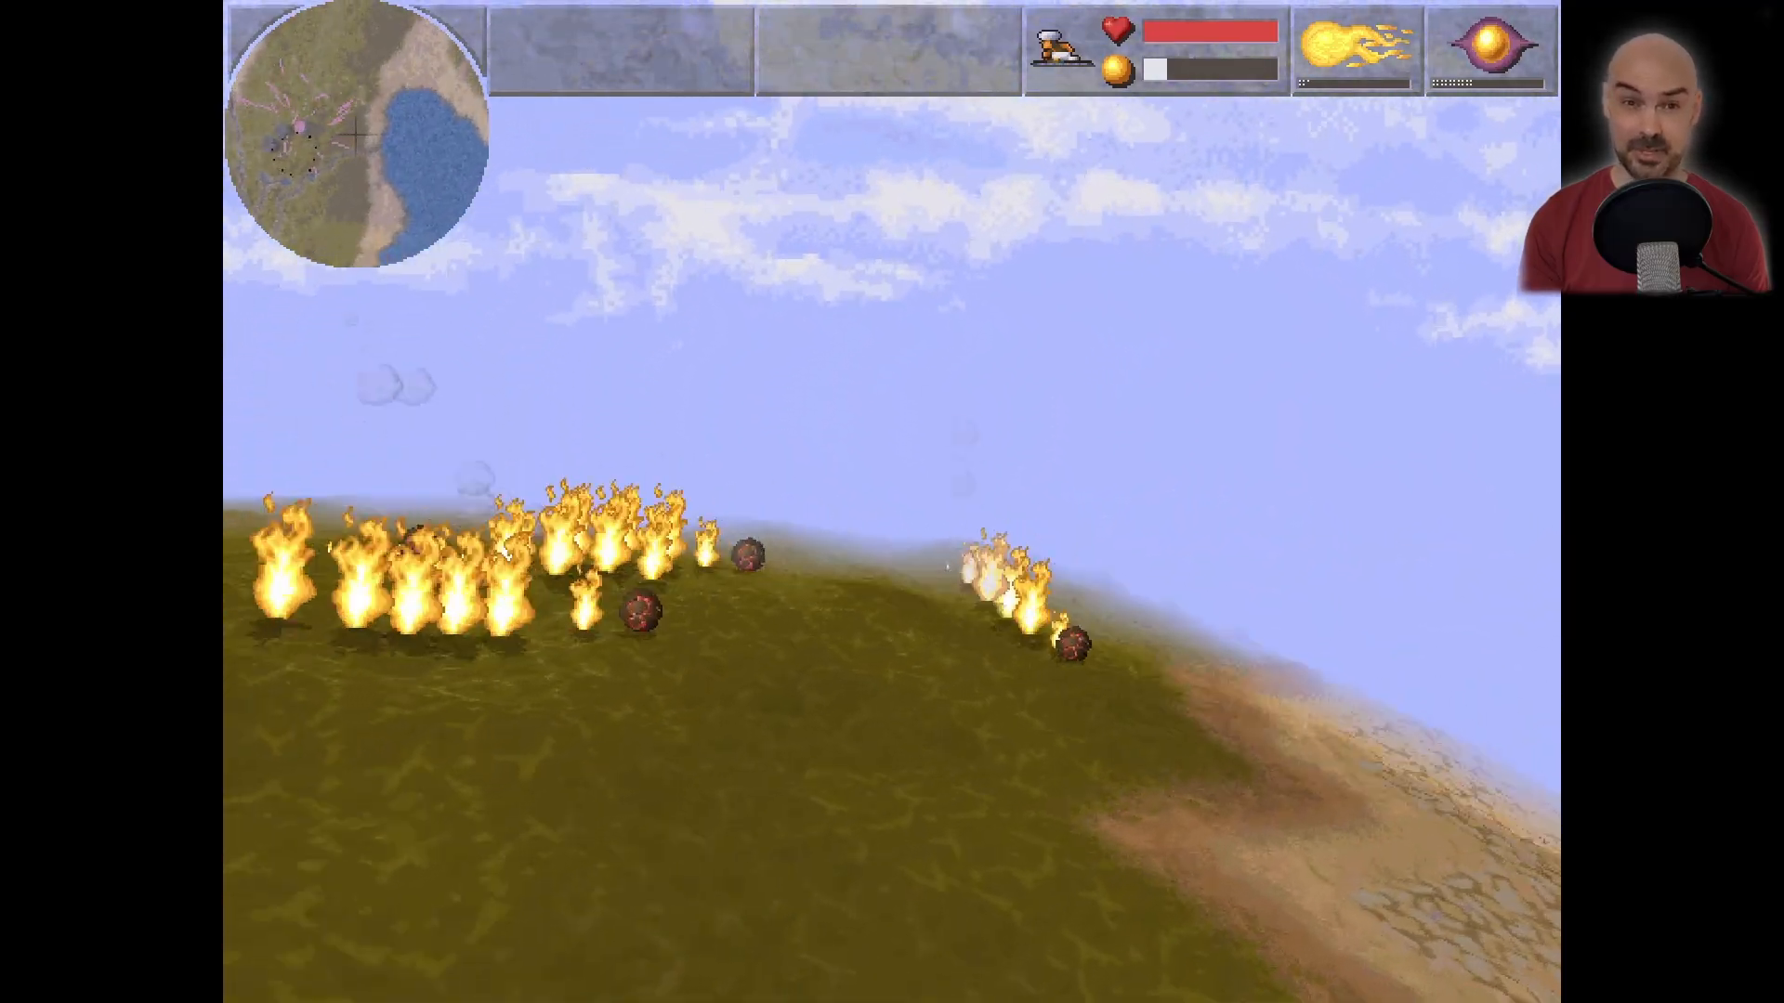
pyautogui.press('Up')
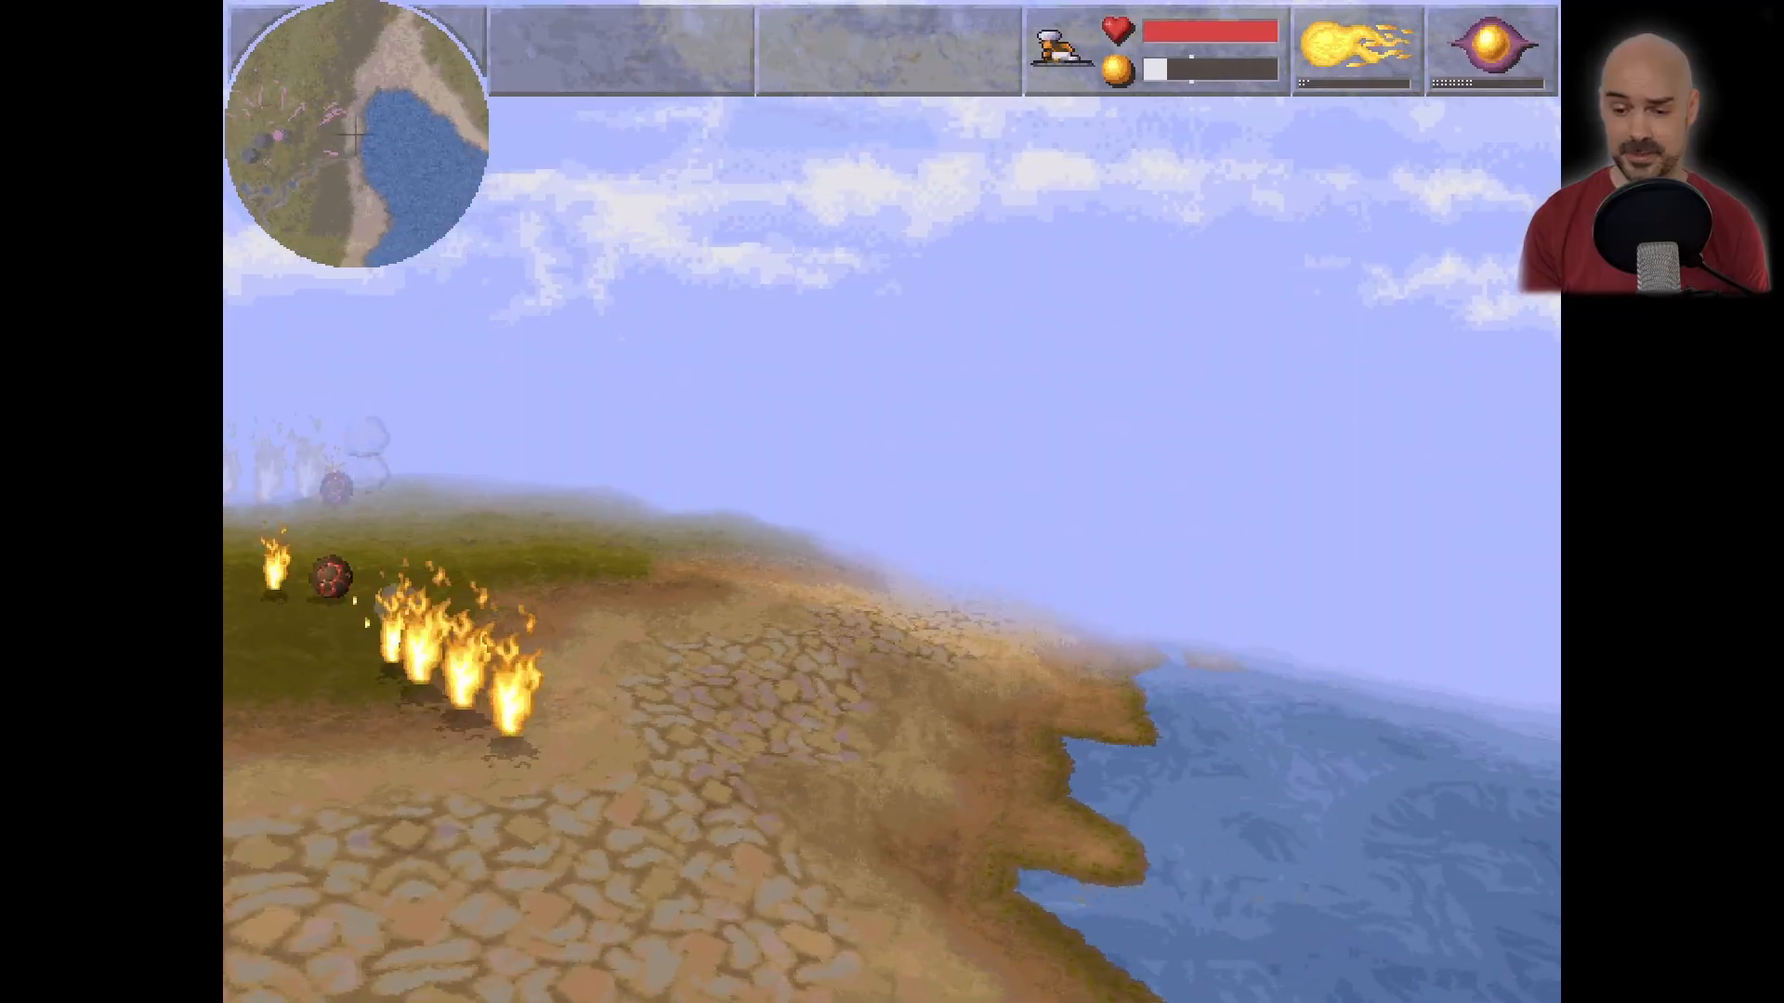
pyautogui.press('Return')
pyautogui.press('Return')
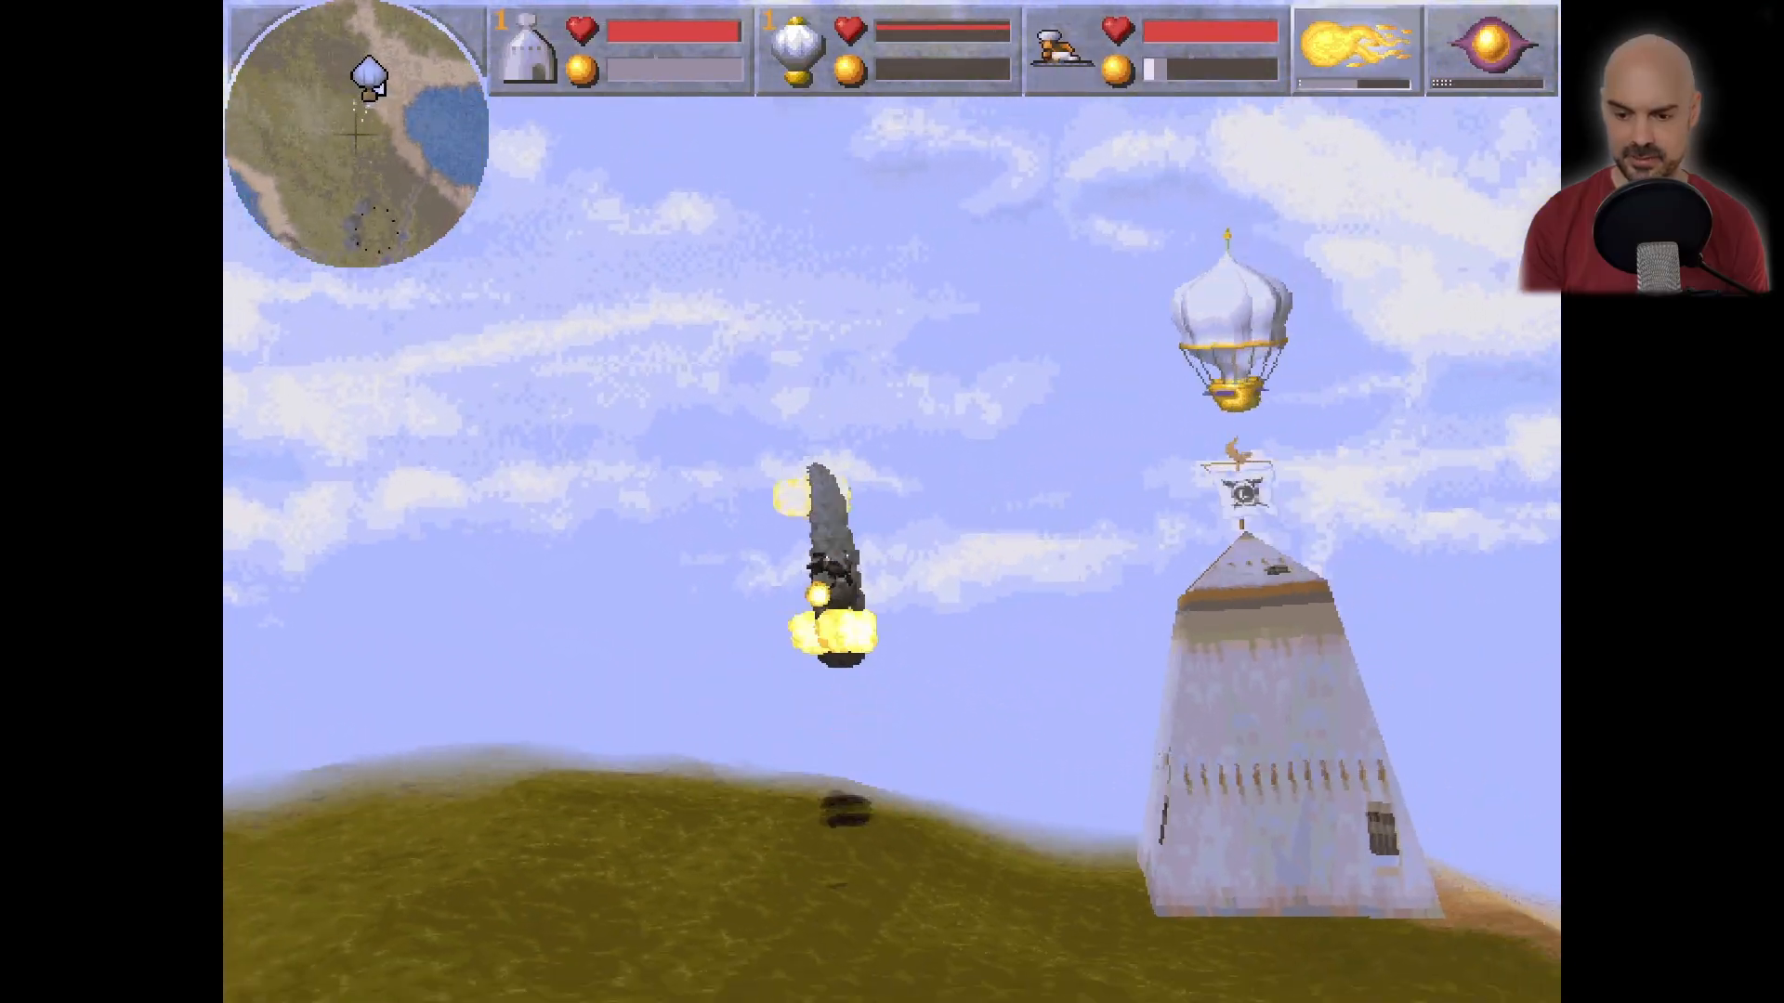
# Finish the world at the castle, dismiss the results summary and exit the game
pyautogui.press('Up')
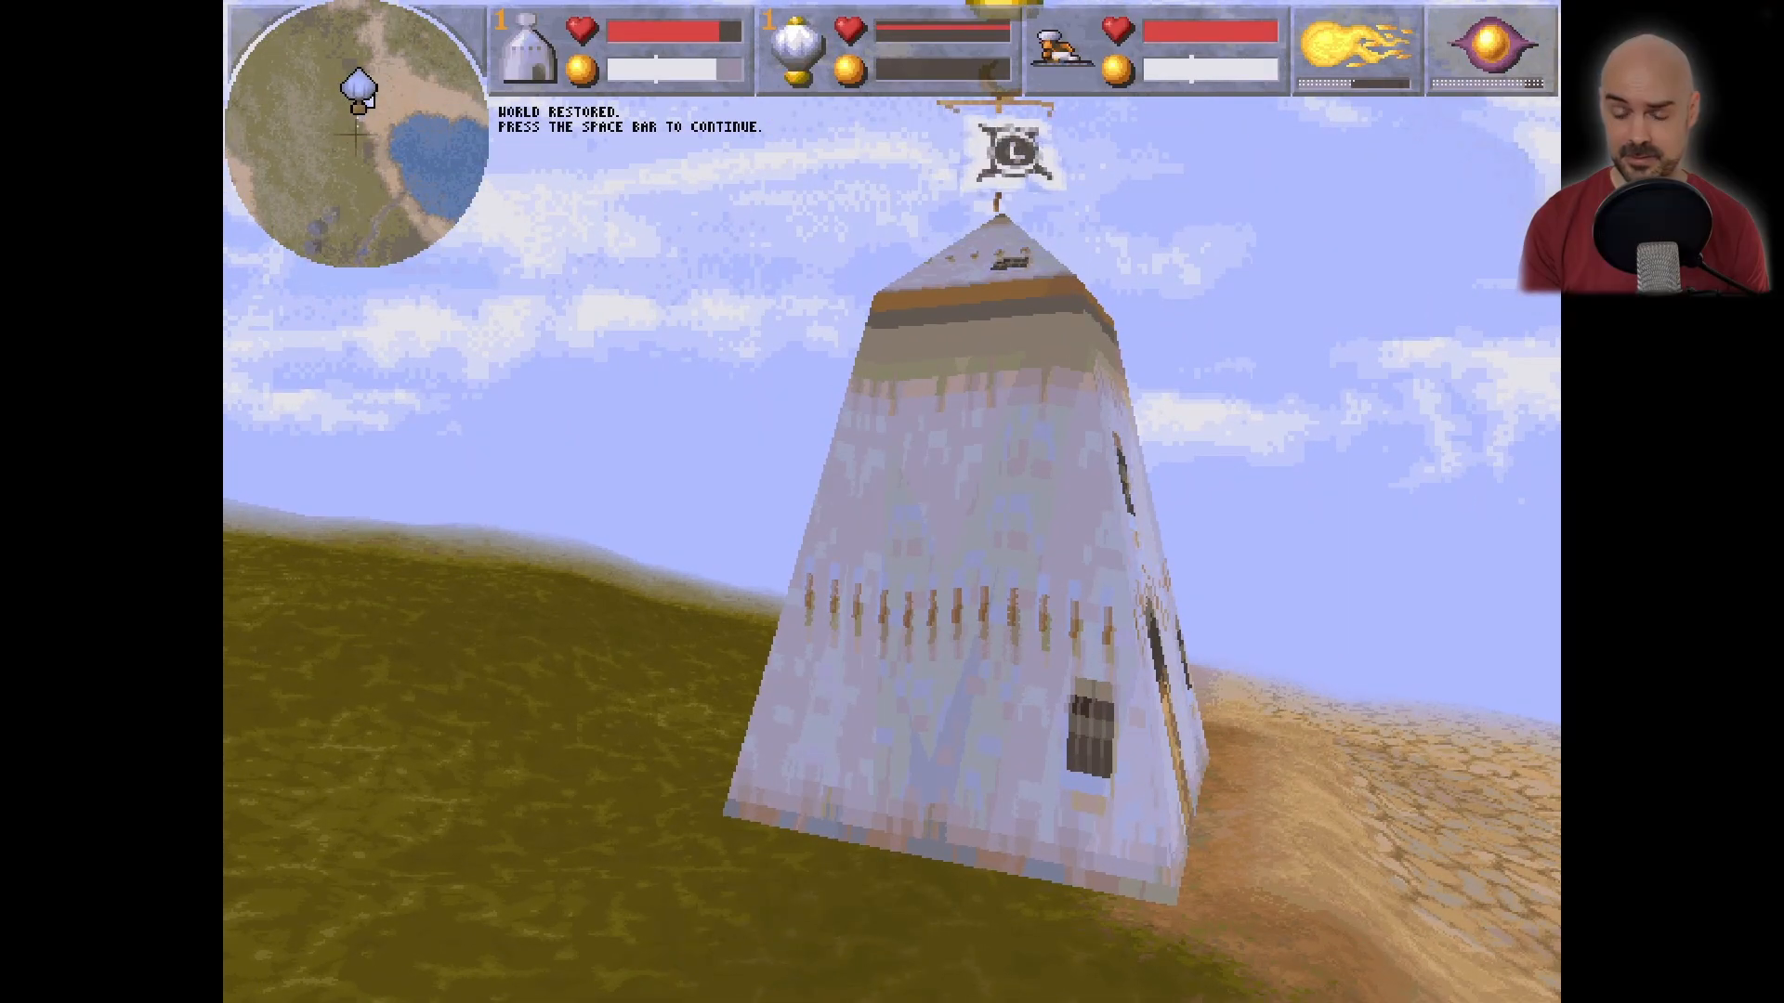
pyautogui.press('space')
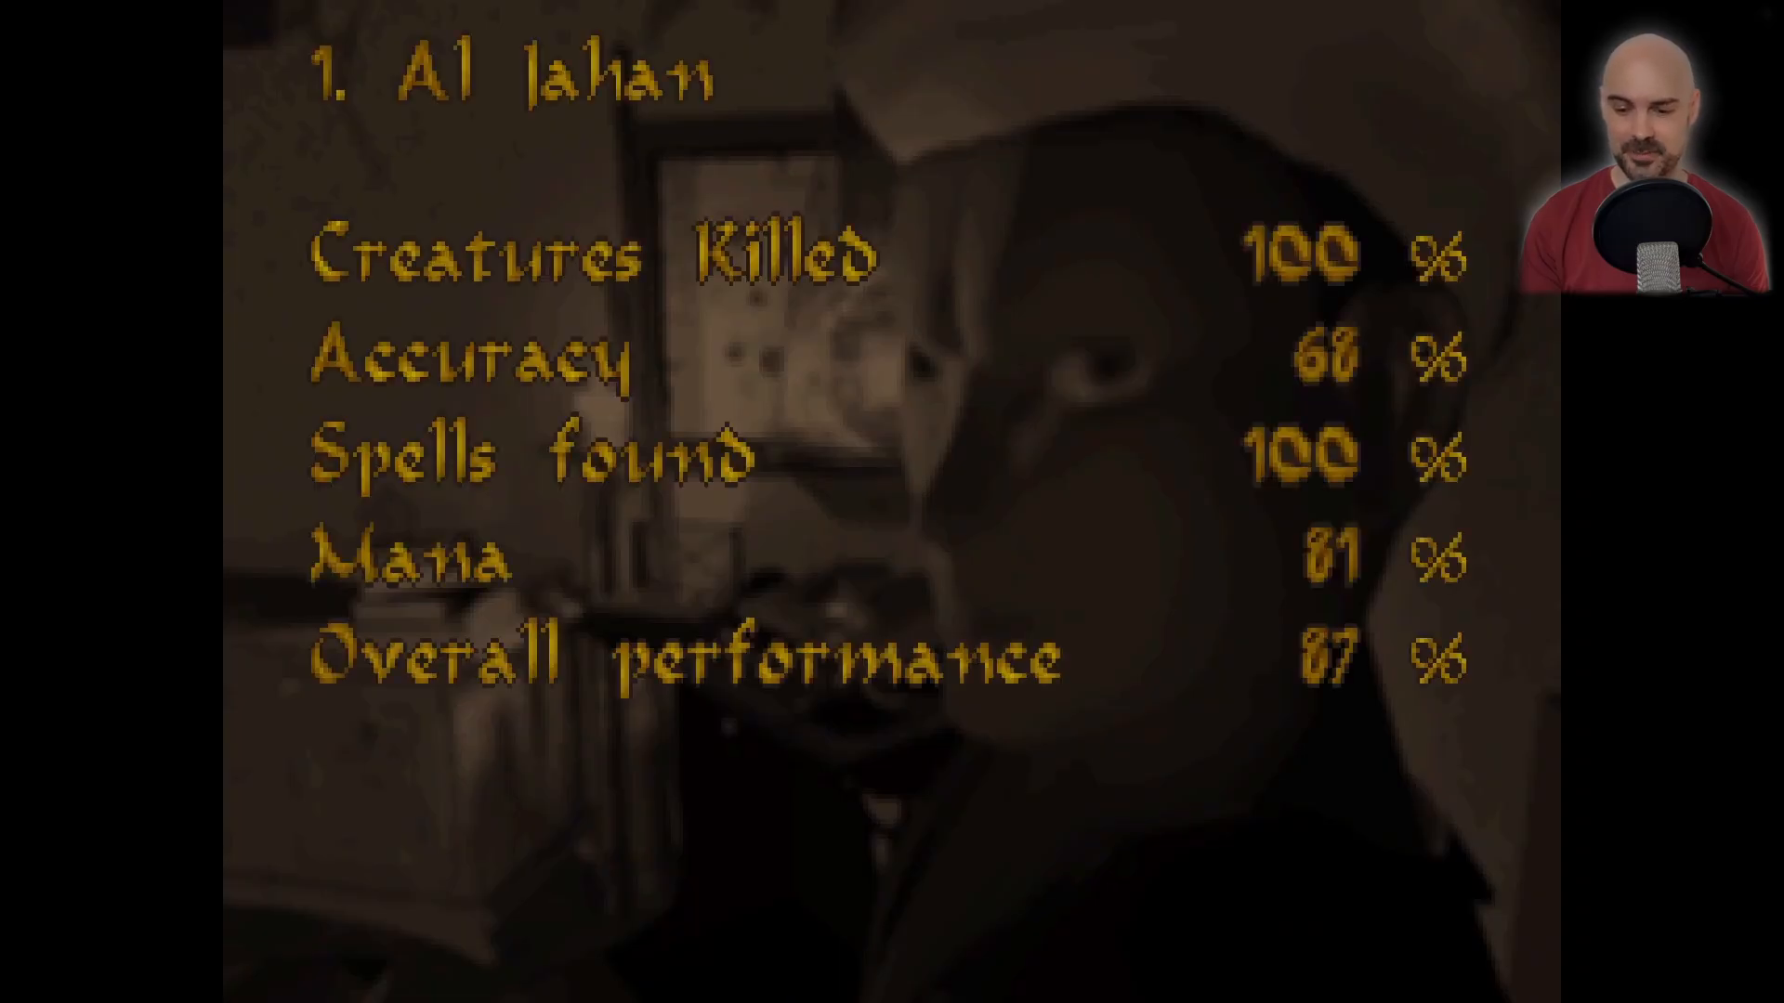
pyautogui.press('space')
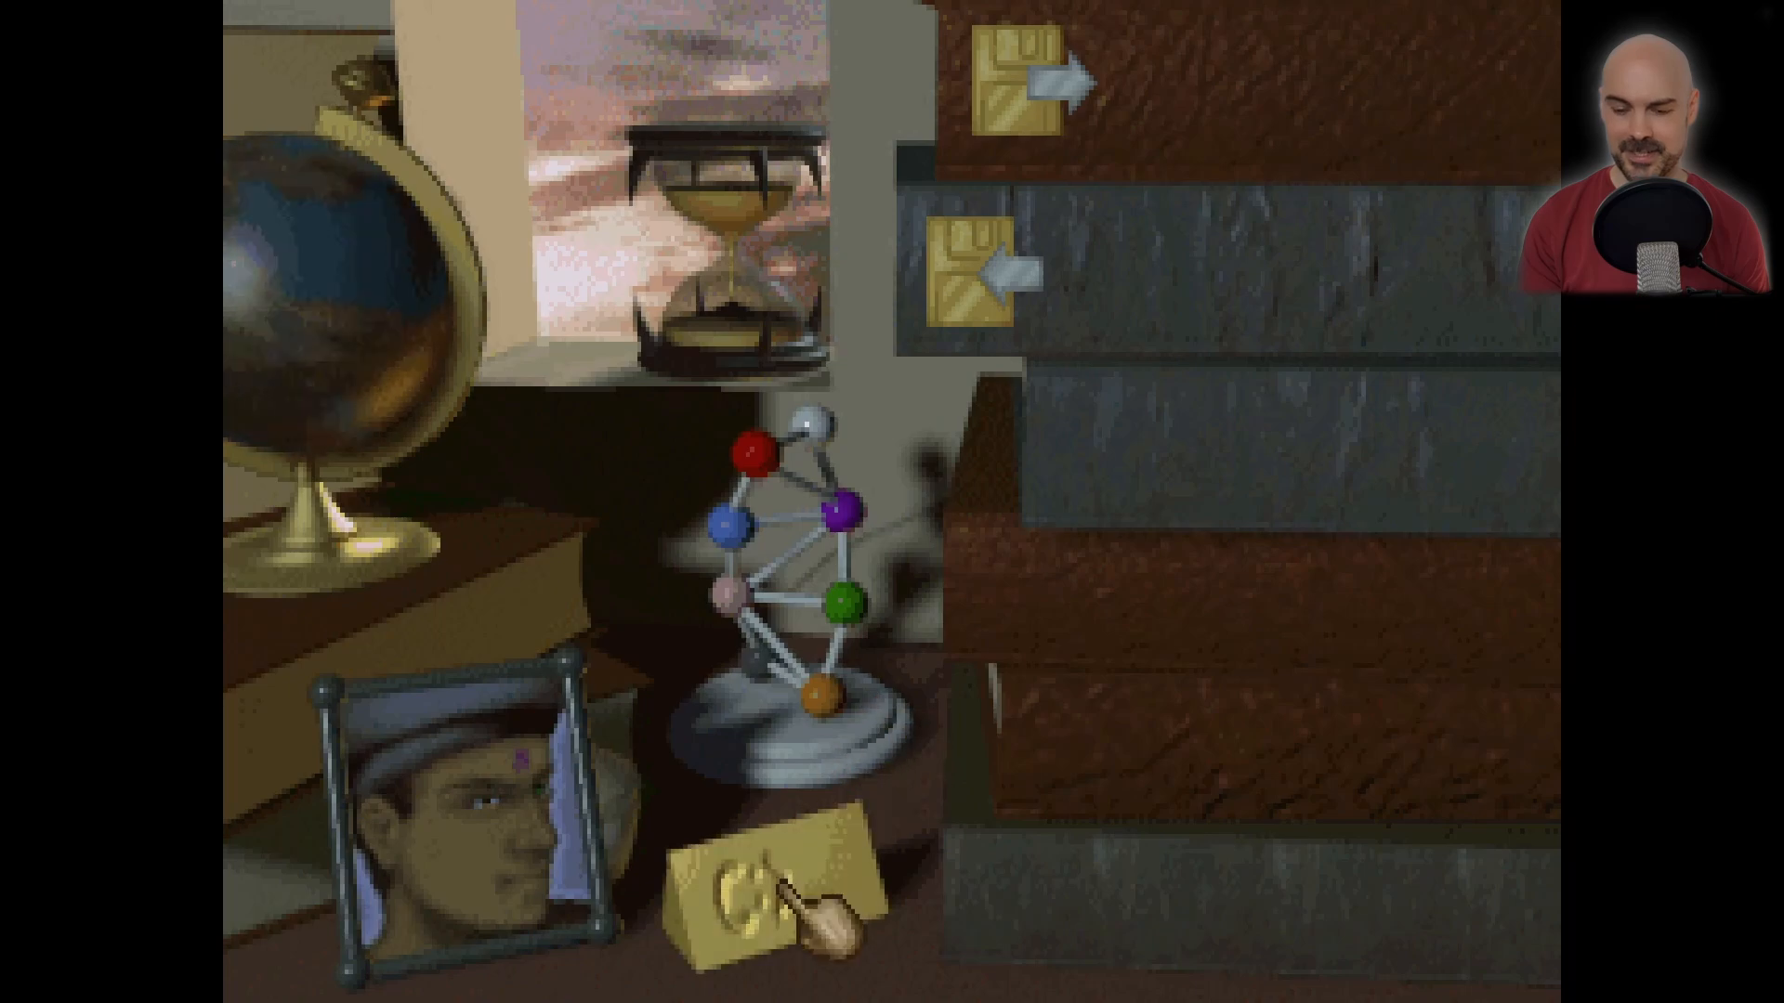
pyautogui.click(780, 885)
pyautogui.click(548, 562)
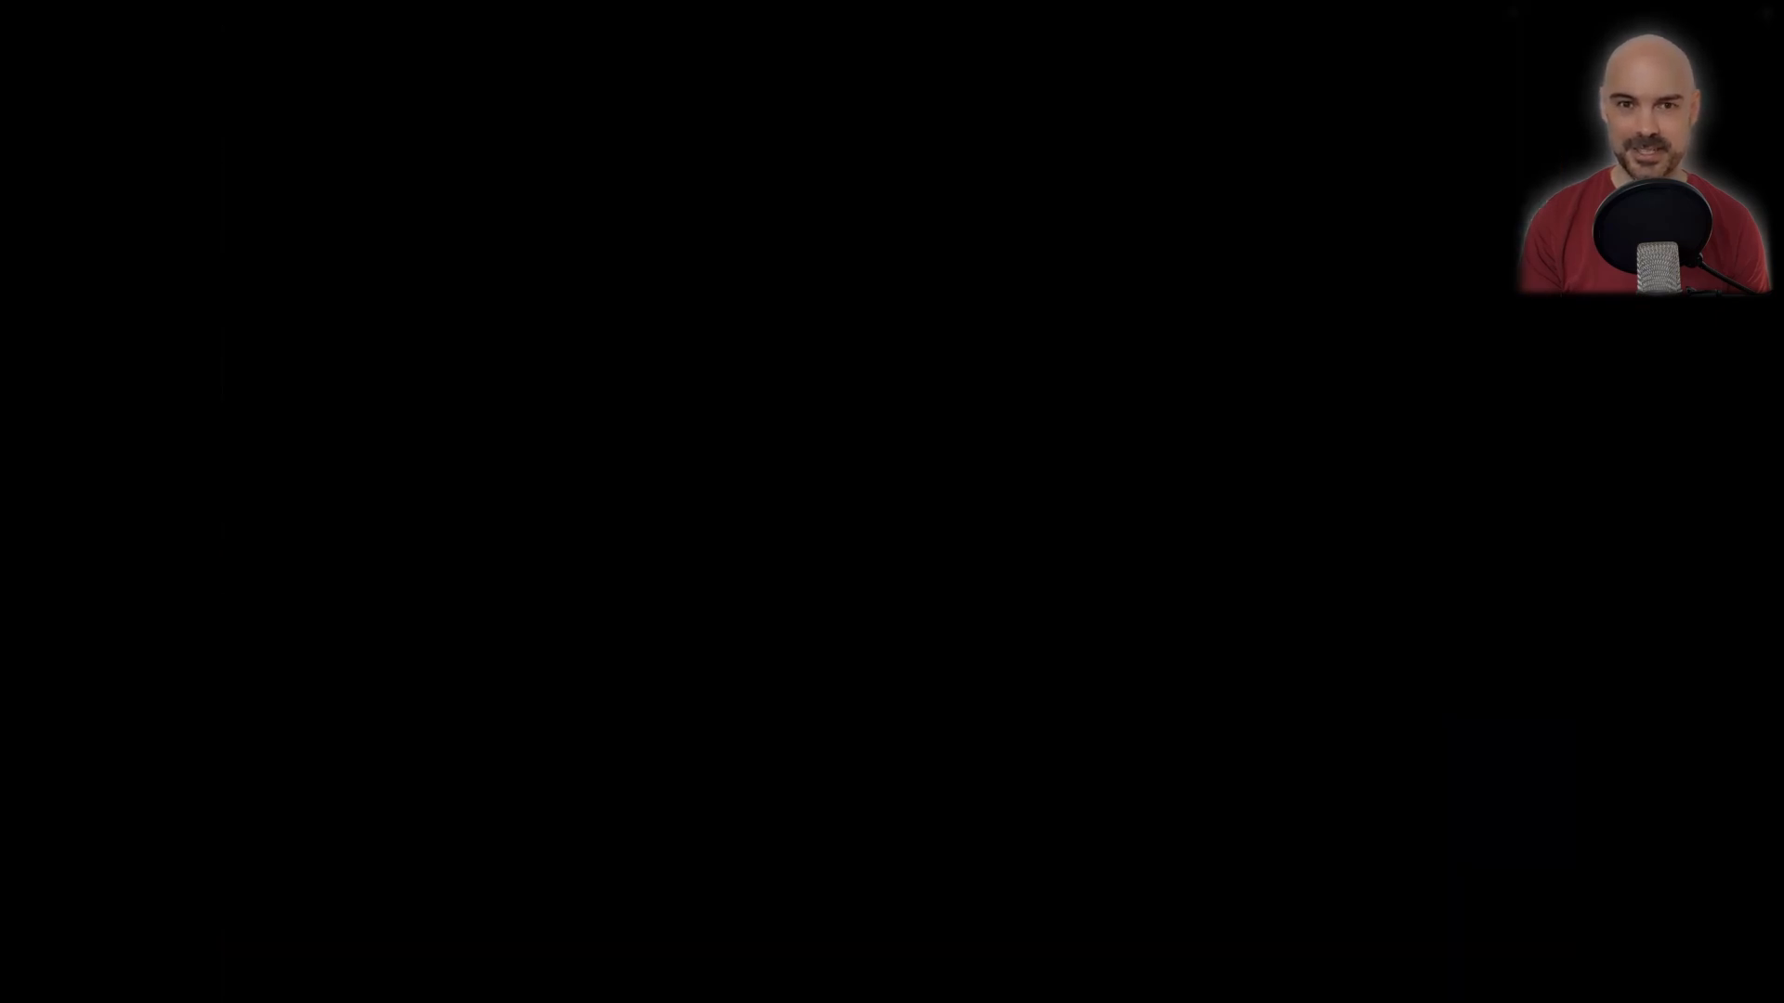
# Set the number of wizards in the level to 2
pyautogui.scroll(-4, 743, 443)
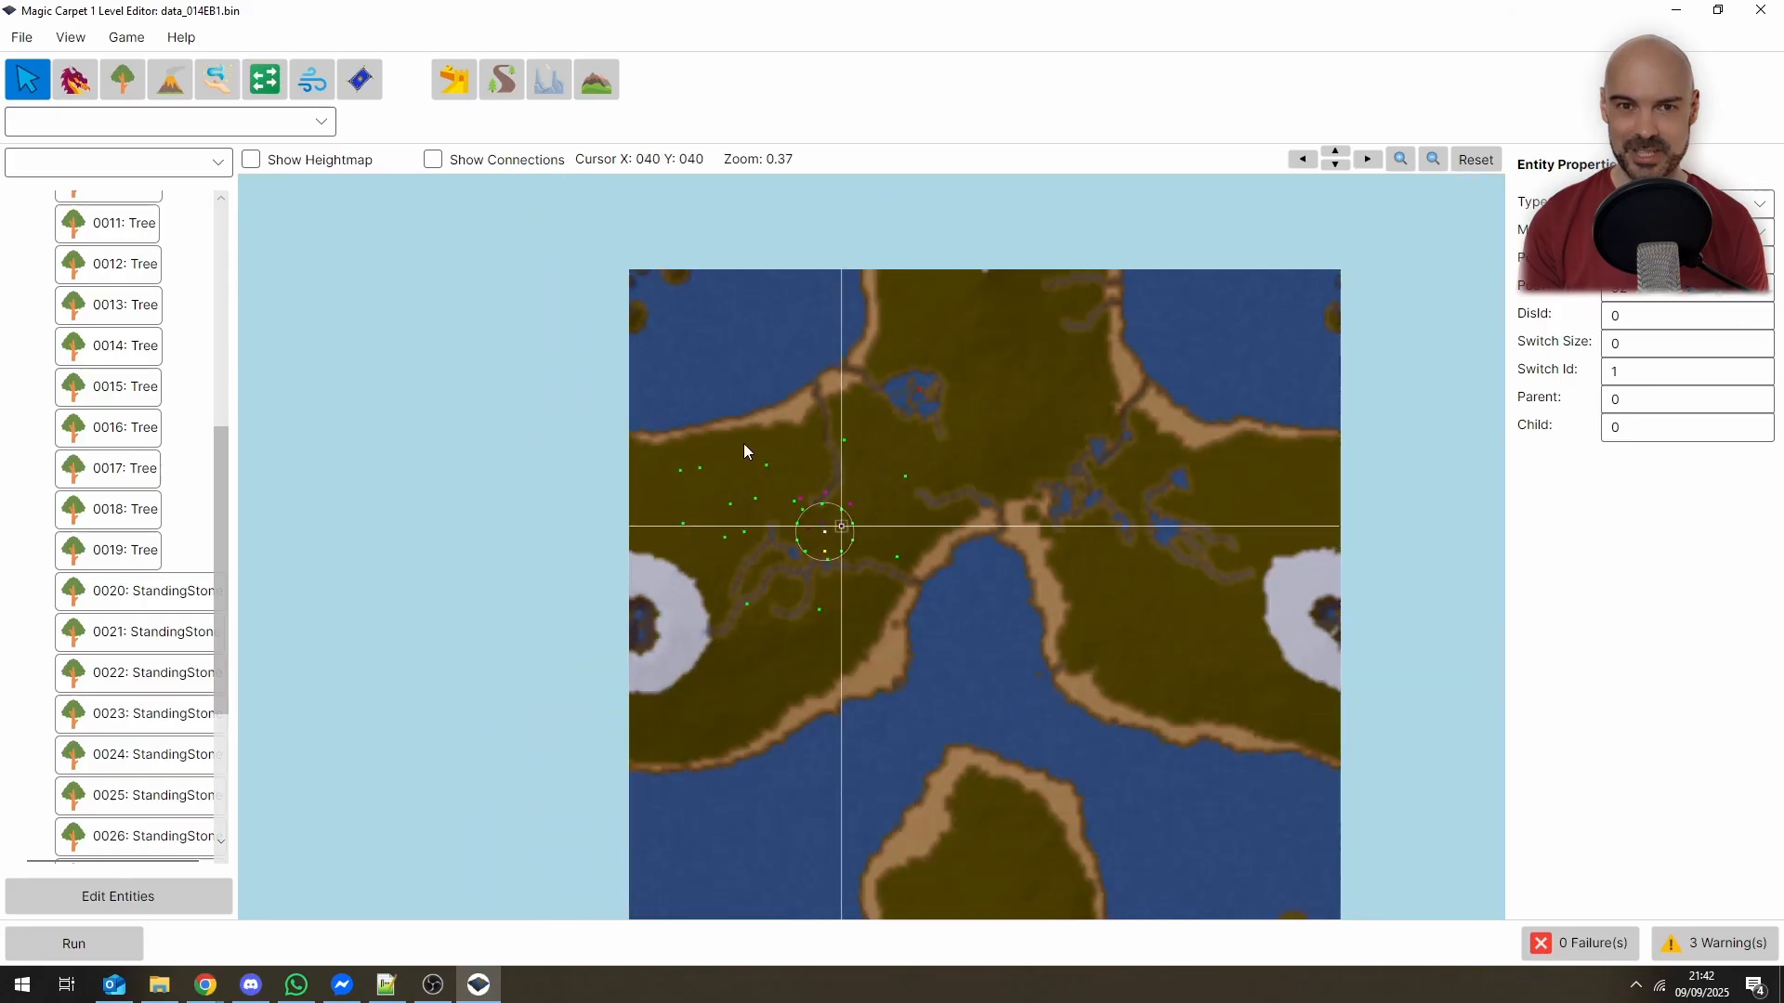
pyautogui.moveTo(827, 434); pyautogui.dragTo(690, 368, button='middle')
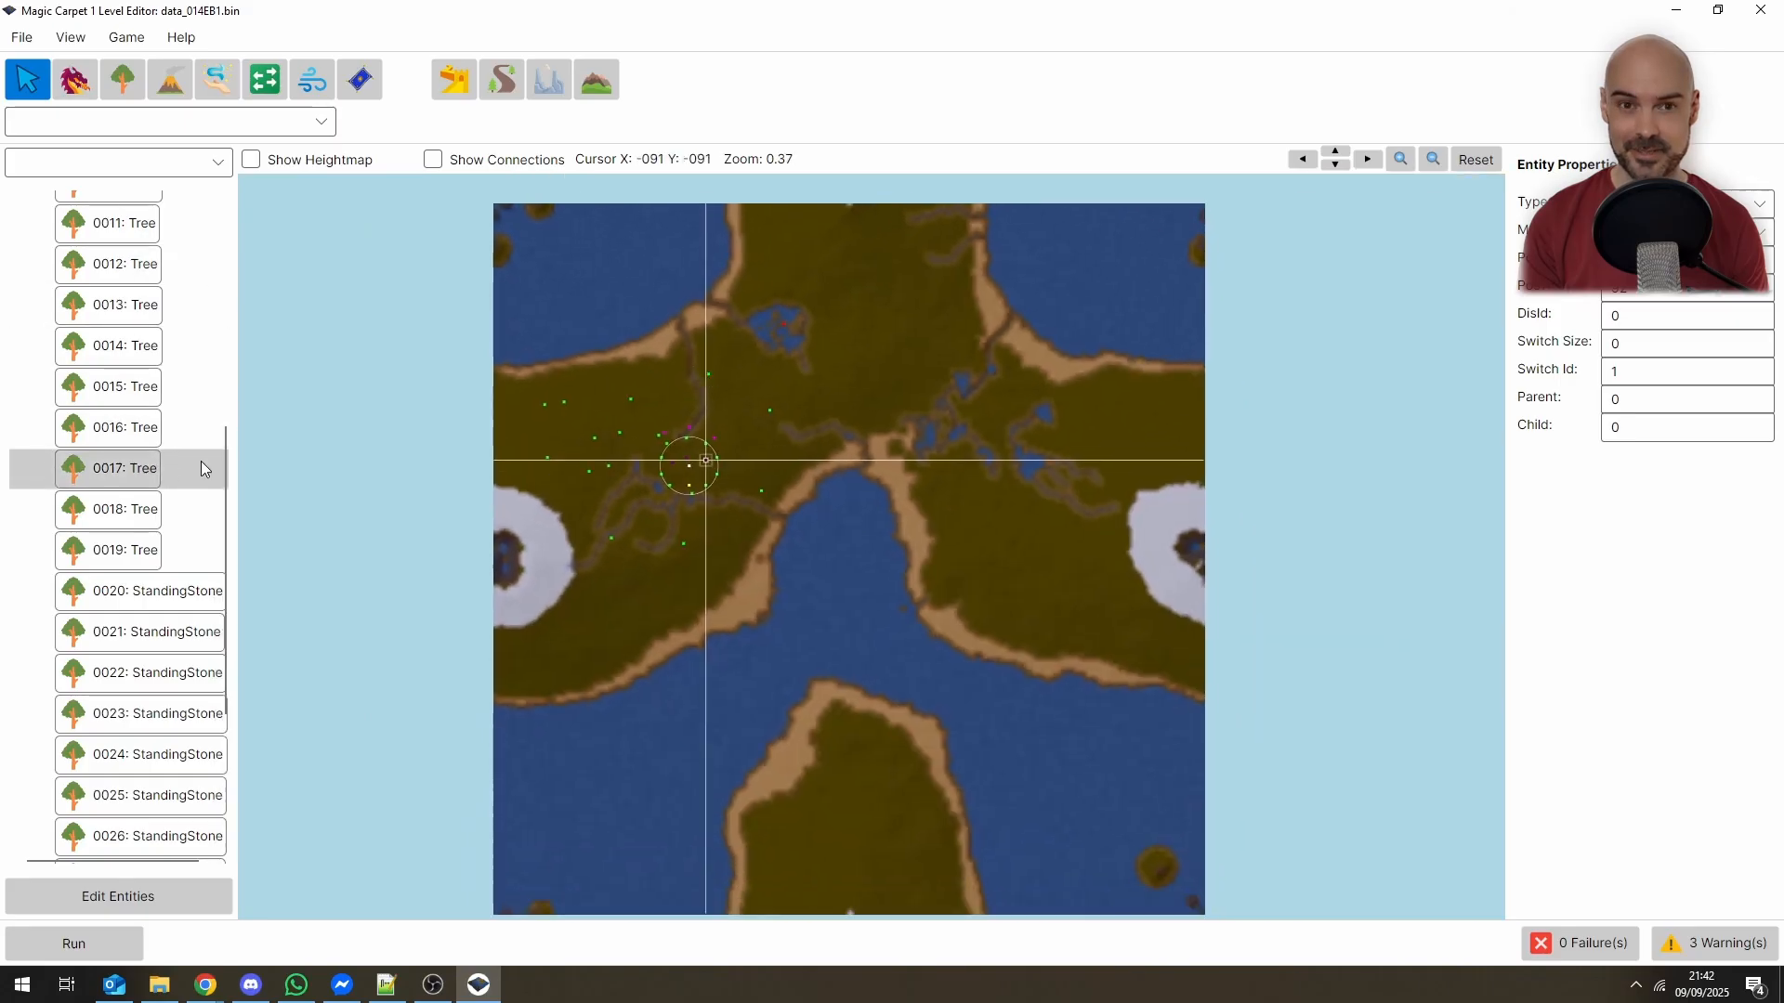
pyautogui.click(221, 291)
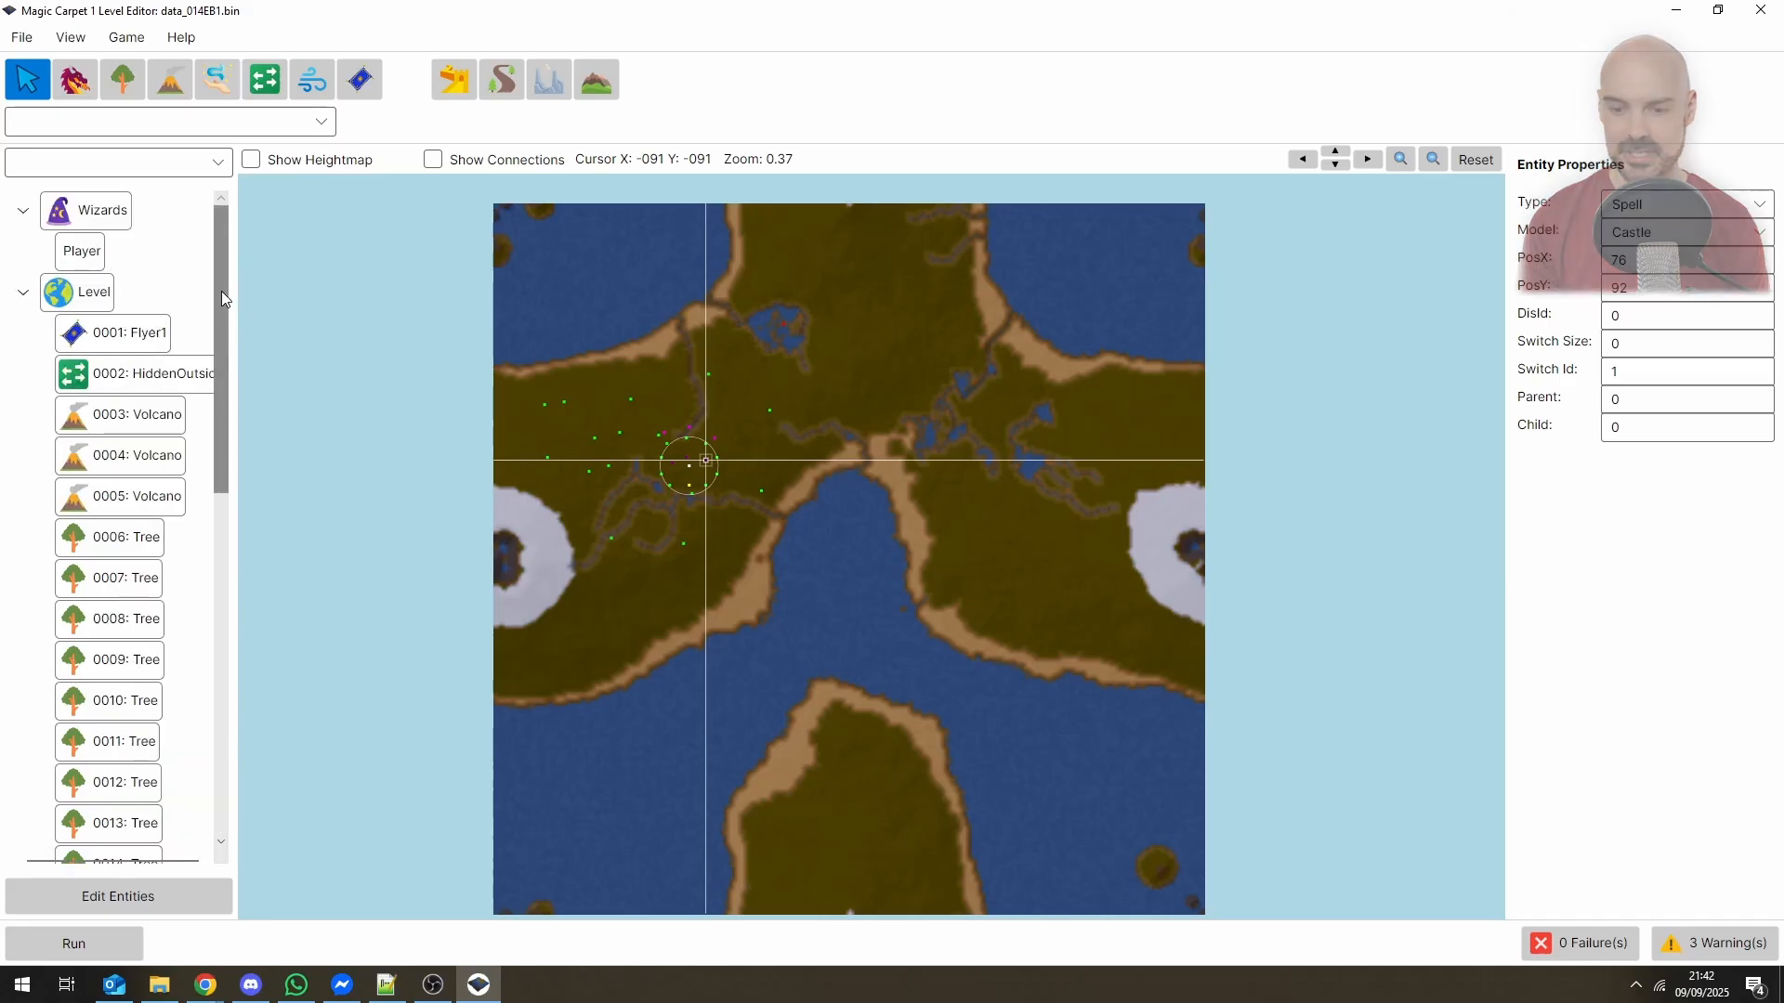
pyautogui.click(131, 258)
pyautogui.press('Up')
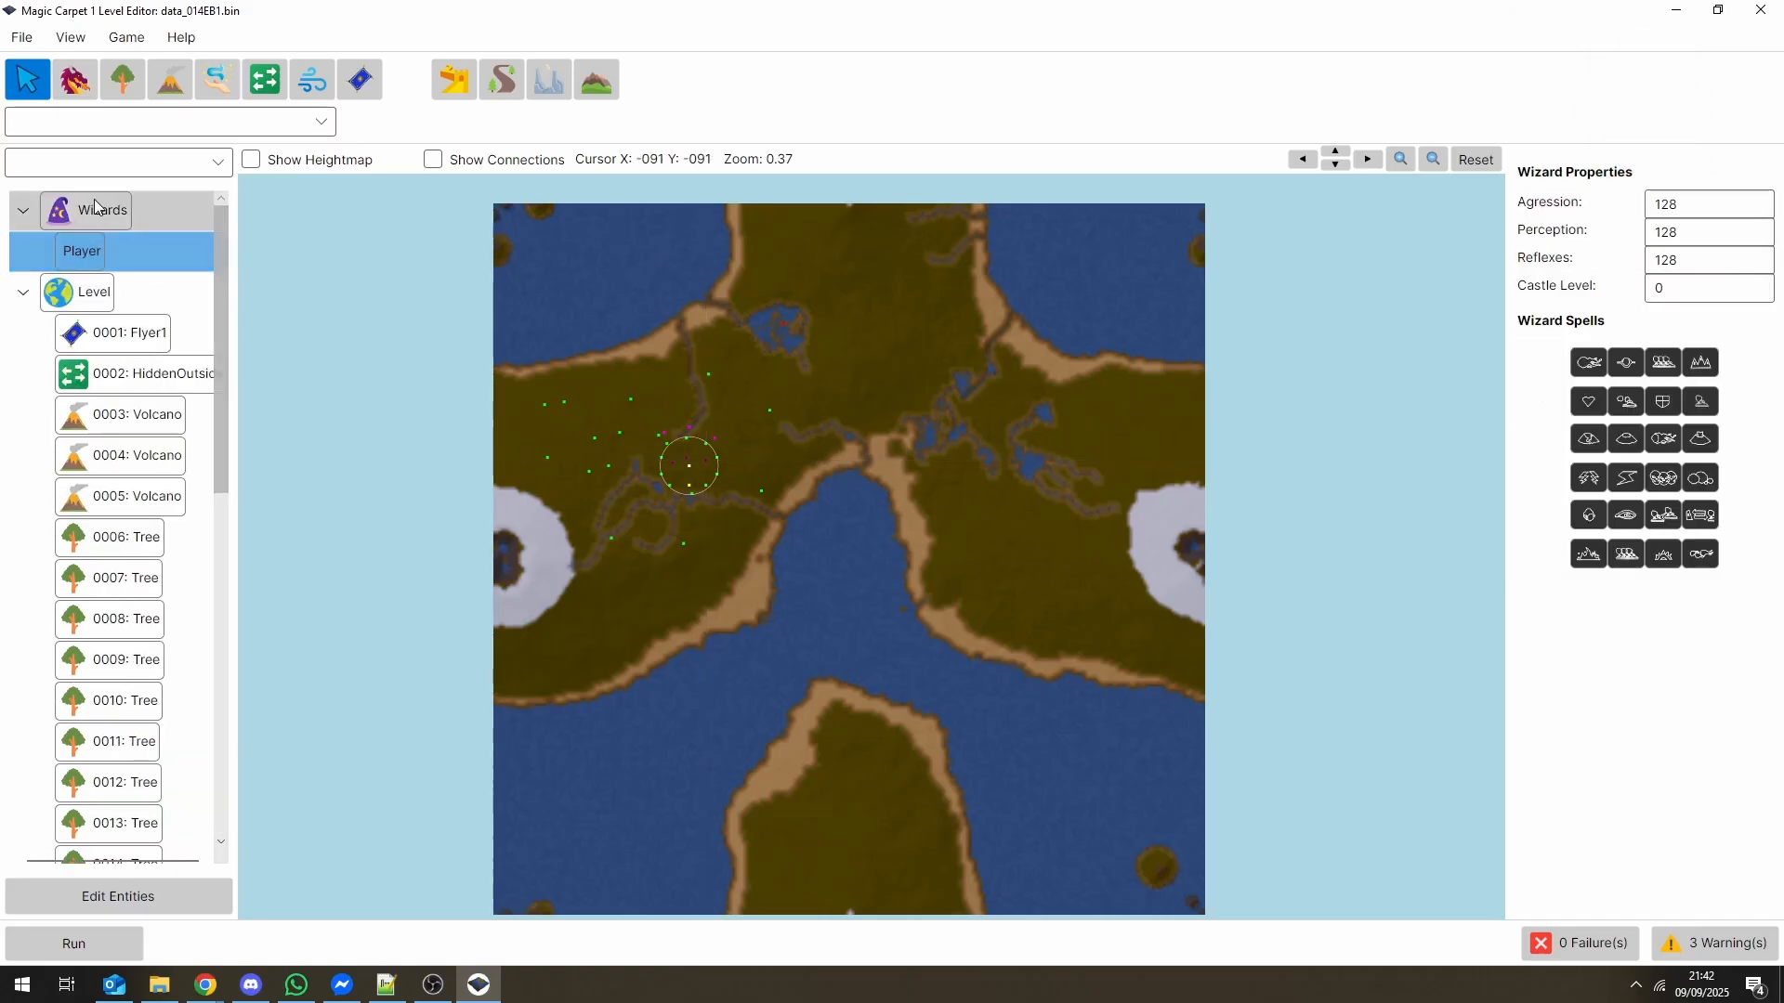
pyautogui.click(1557, 216)
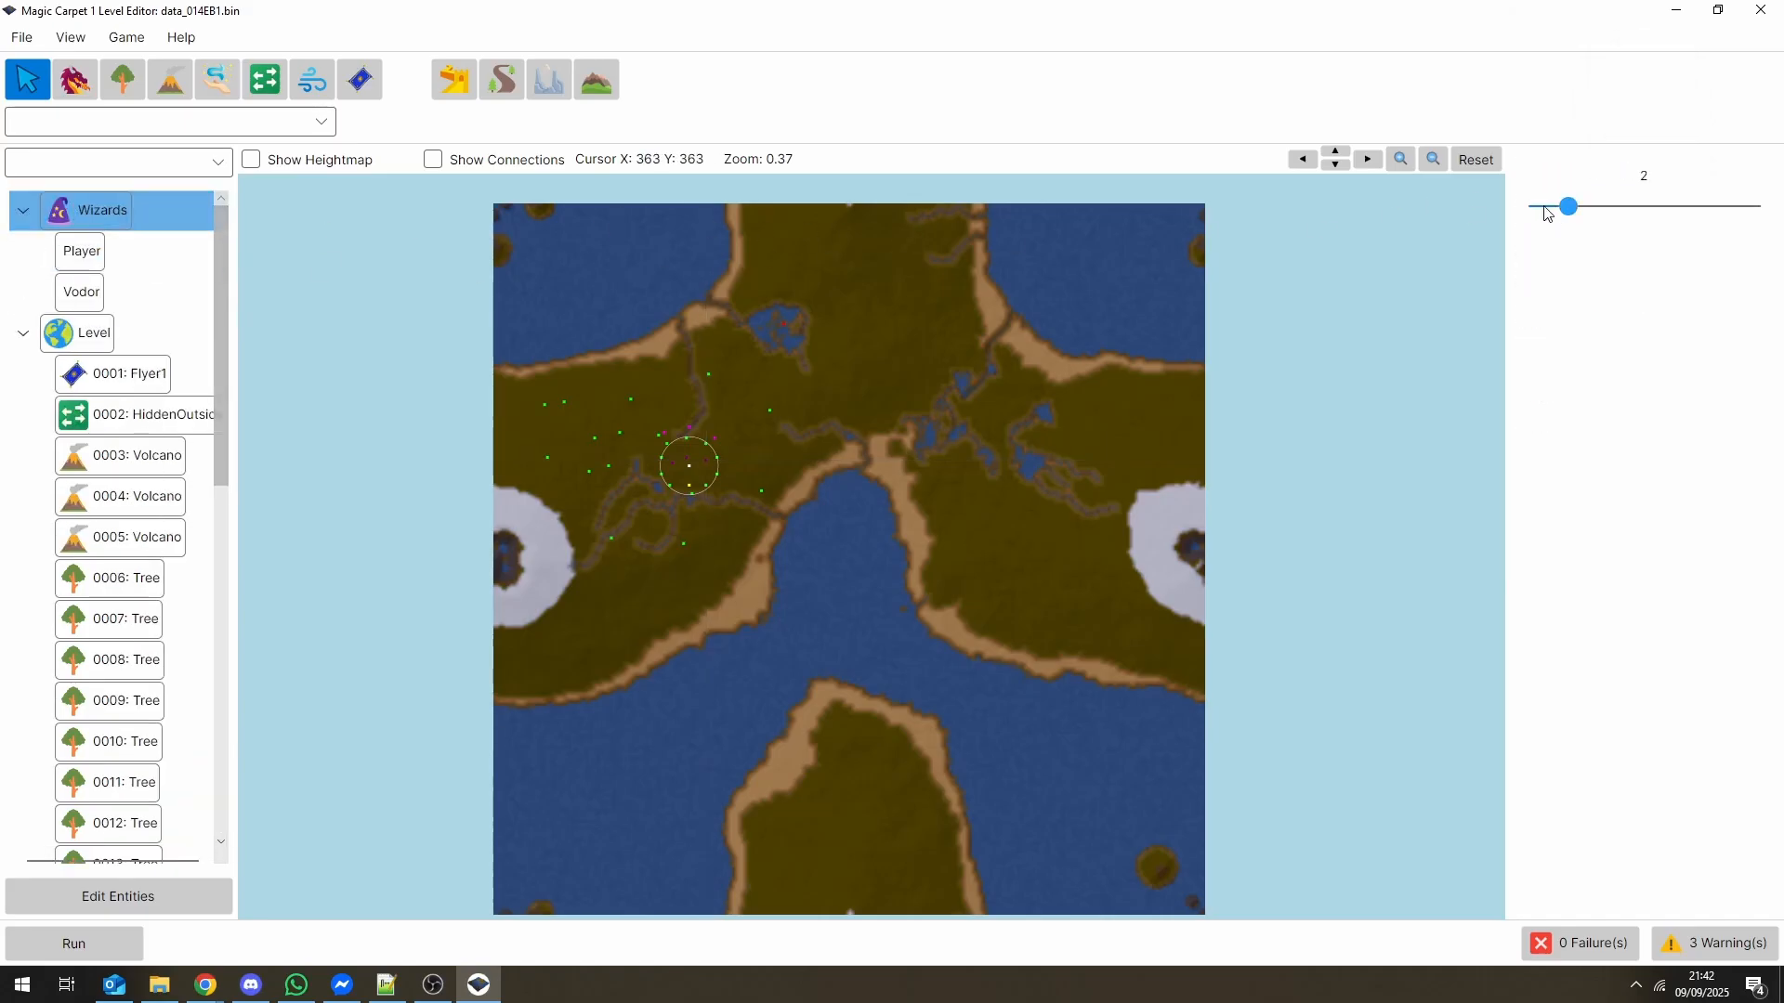
# Cycle the Fireball availability options for the wizard Vodor, and change the availability of his Fireball and Castle spells
pyautogui.click(117, 292)
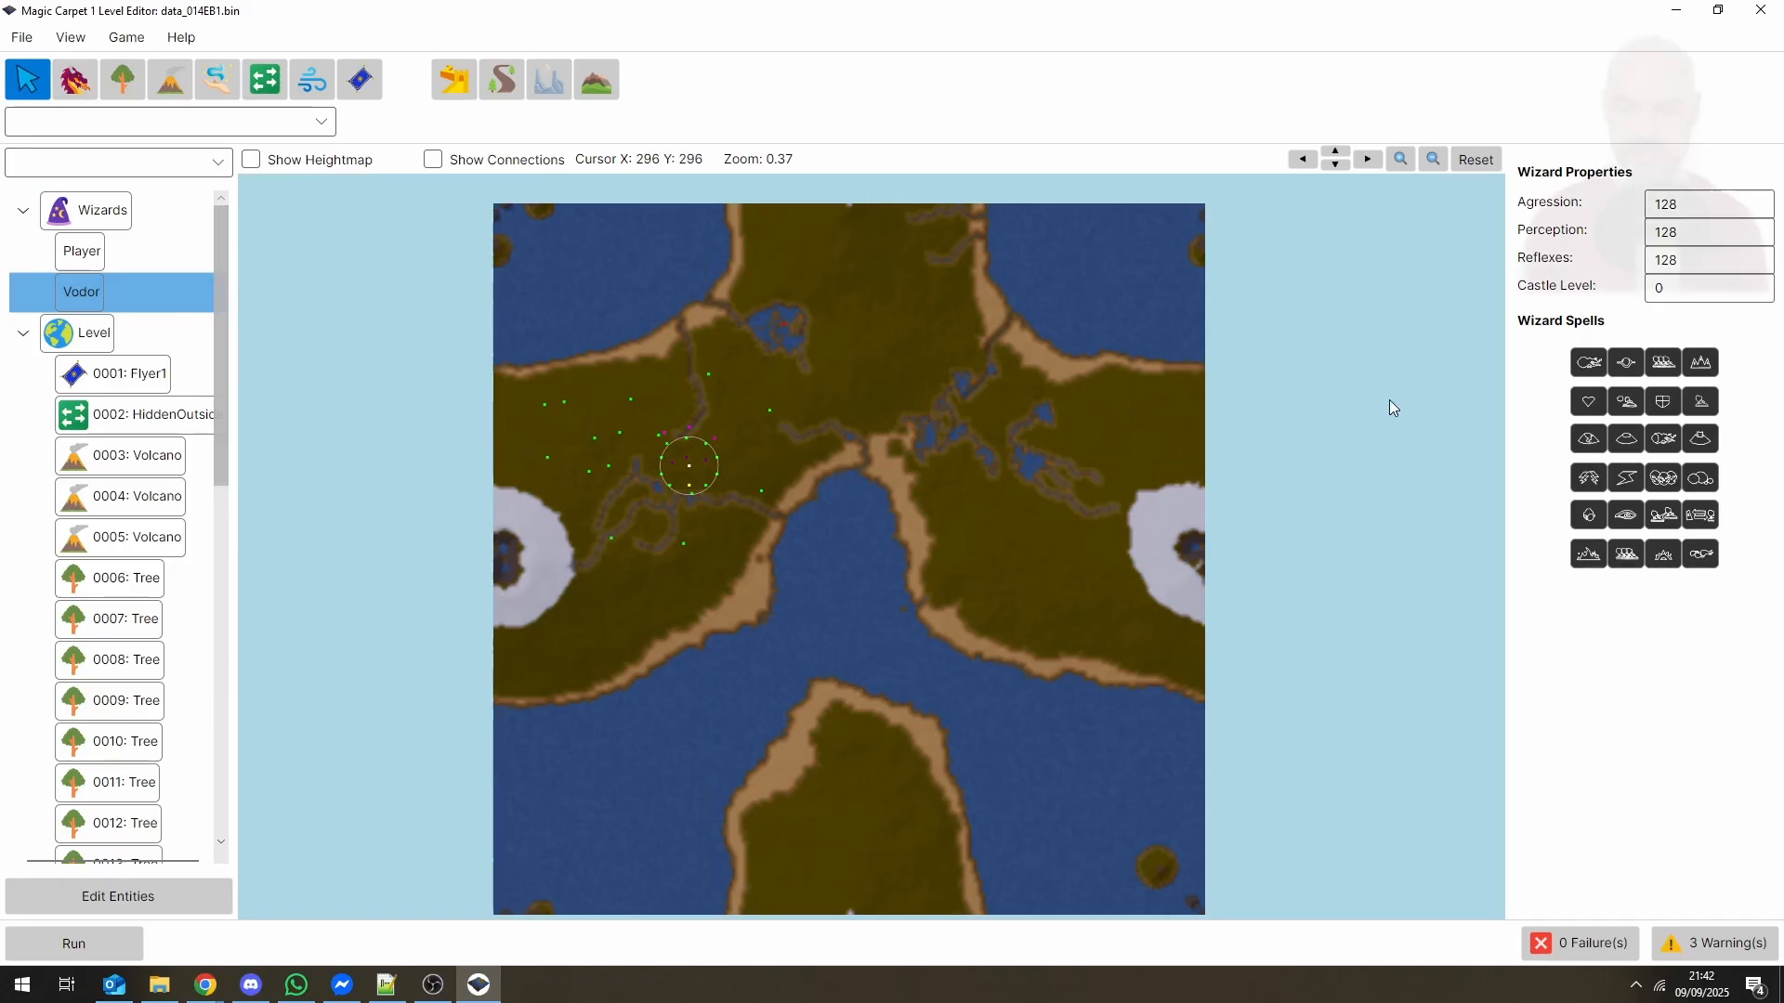
pyautogui.click(1590, 363)
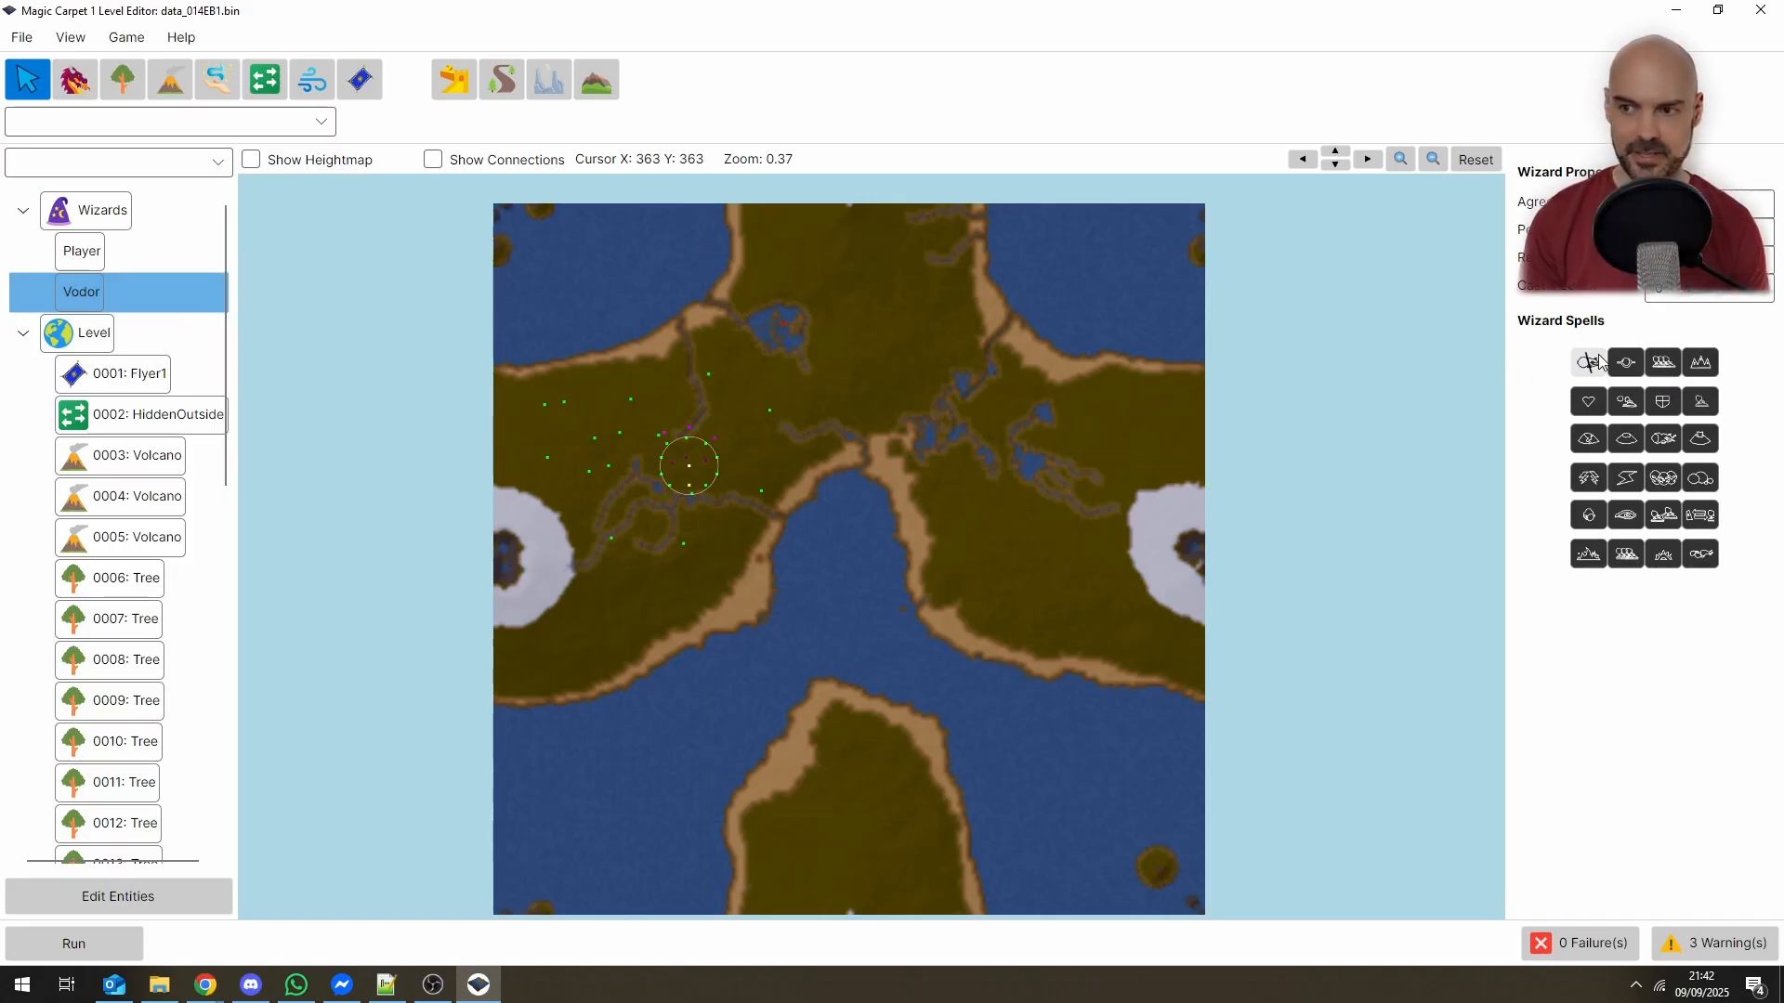
pyautogui.click(1589, 357)
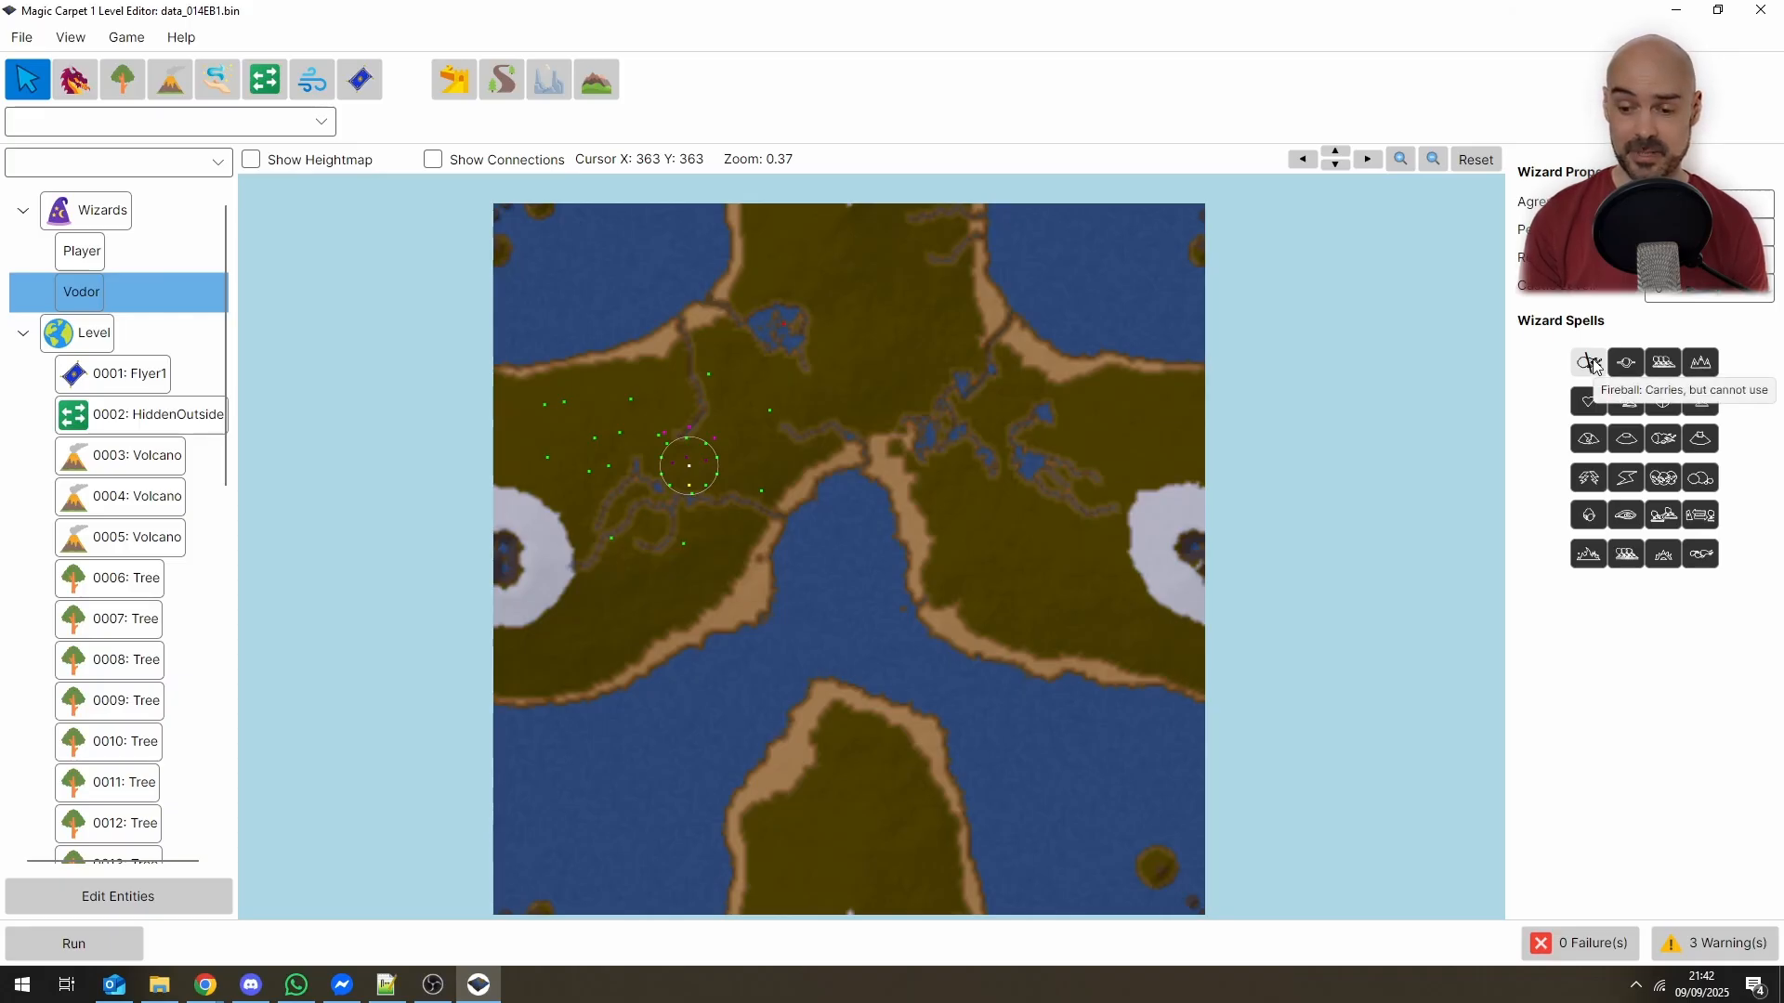
pyautogui.click(1591, 362)
pyautogui.click(1591, 362)
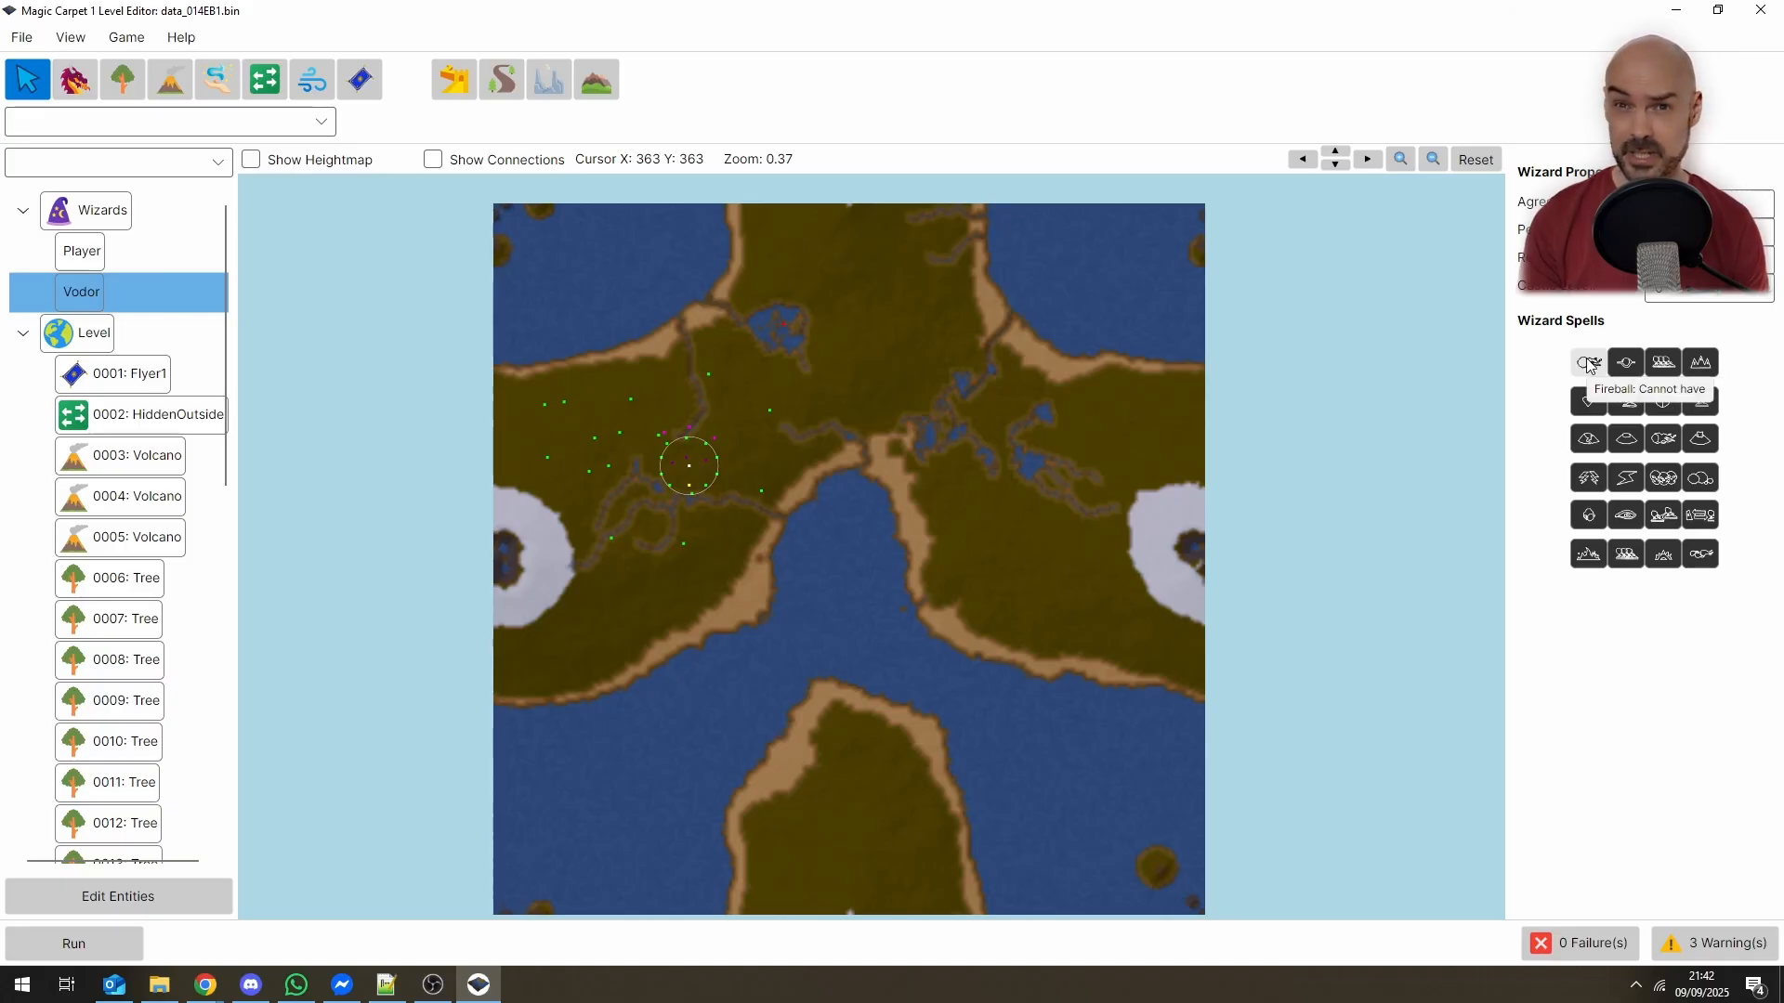
pyautogui.click(1591, 367)
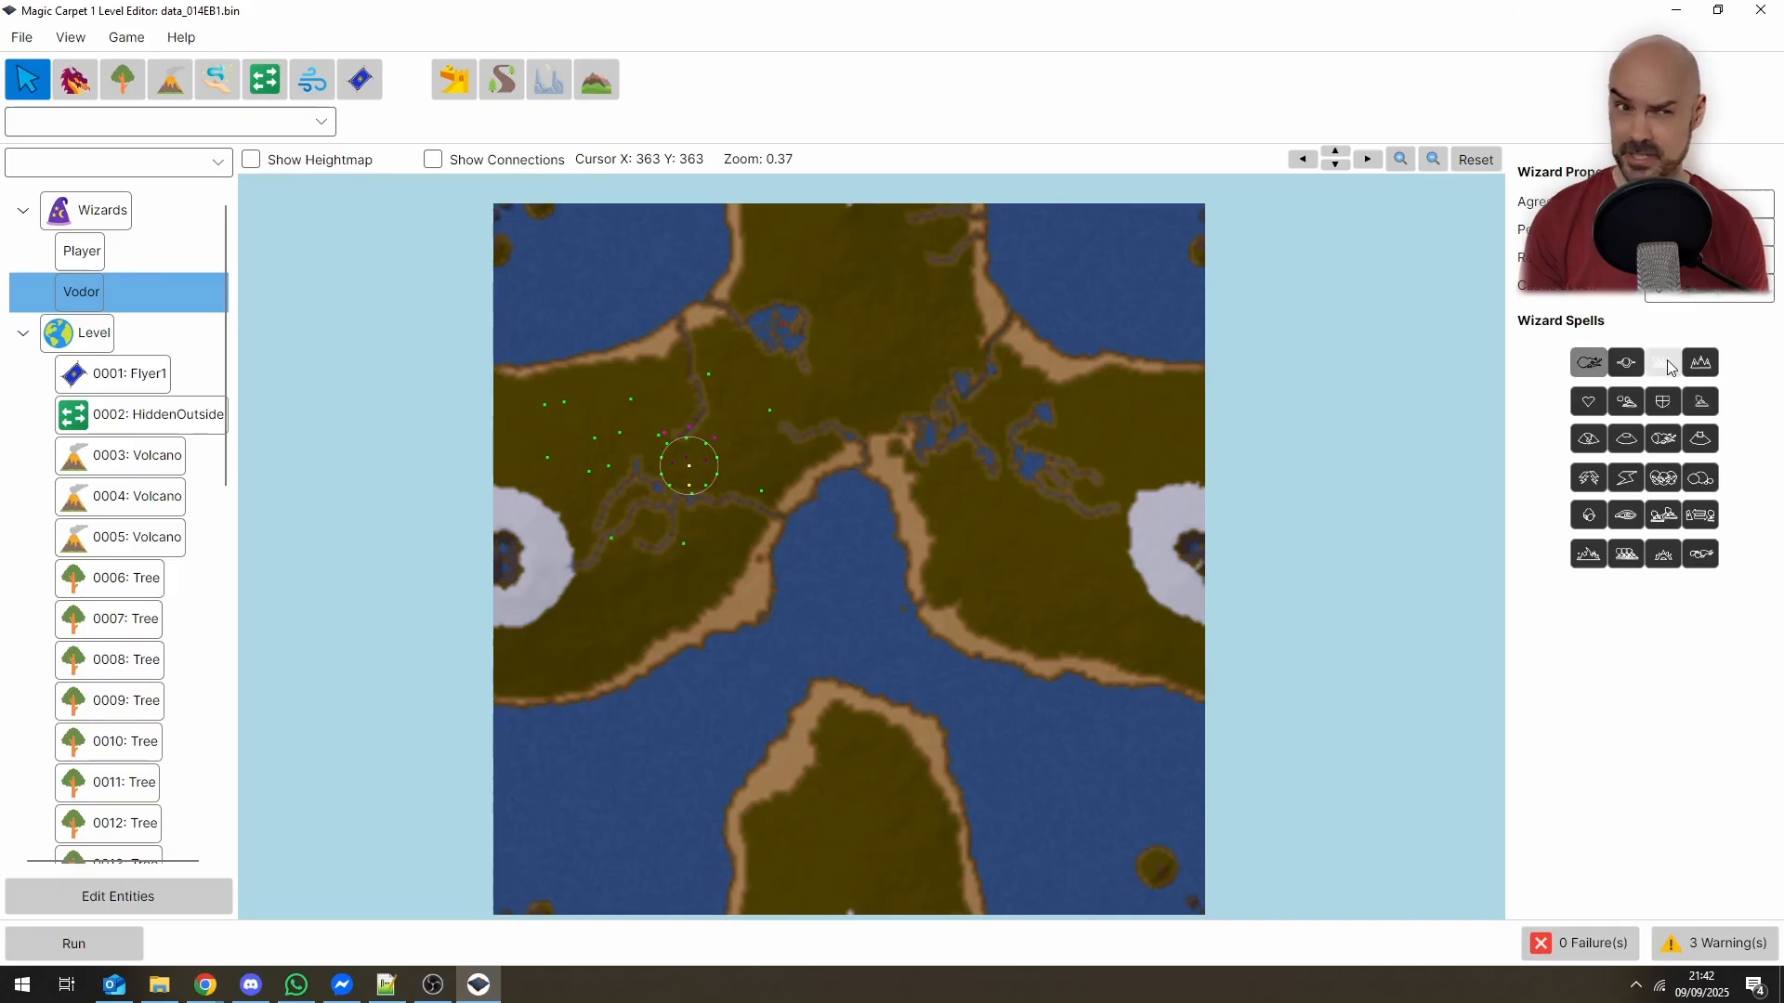
pyautogui.click(1690, 364)
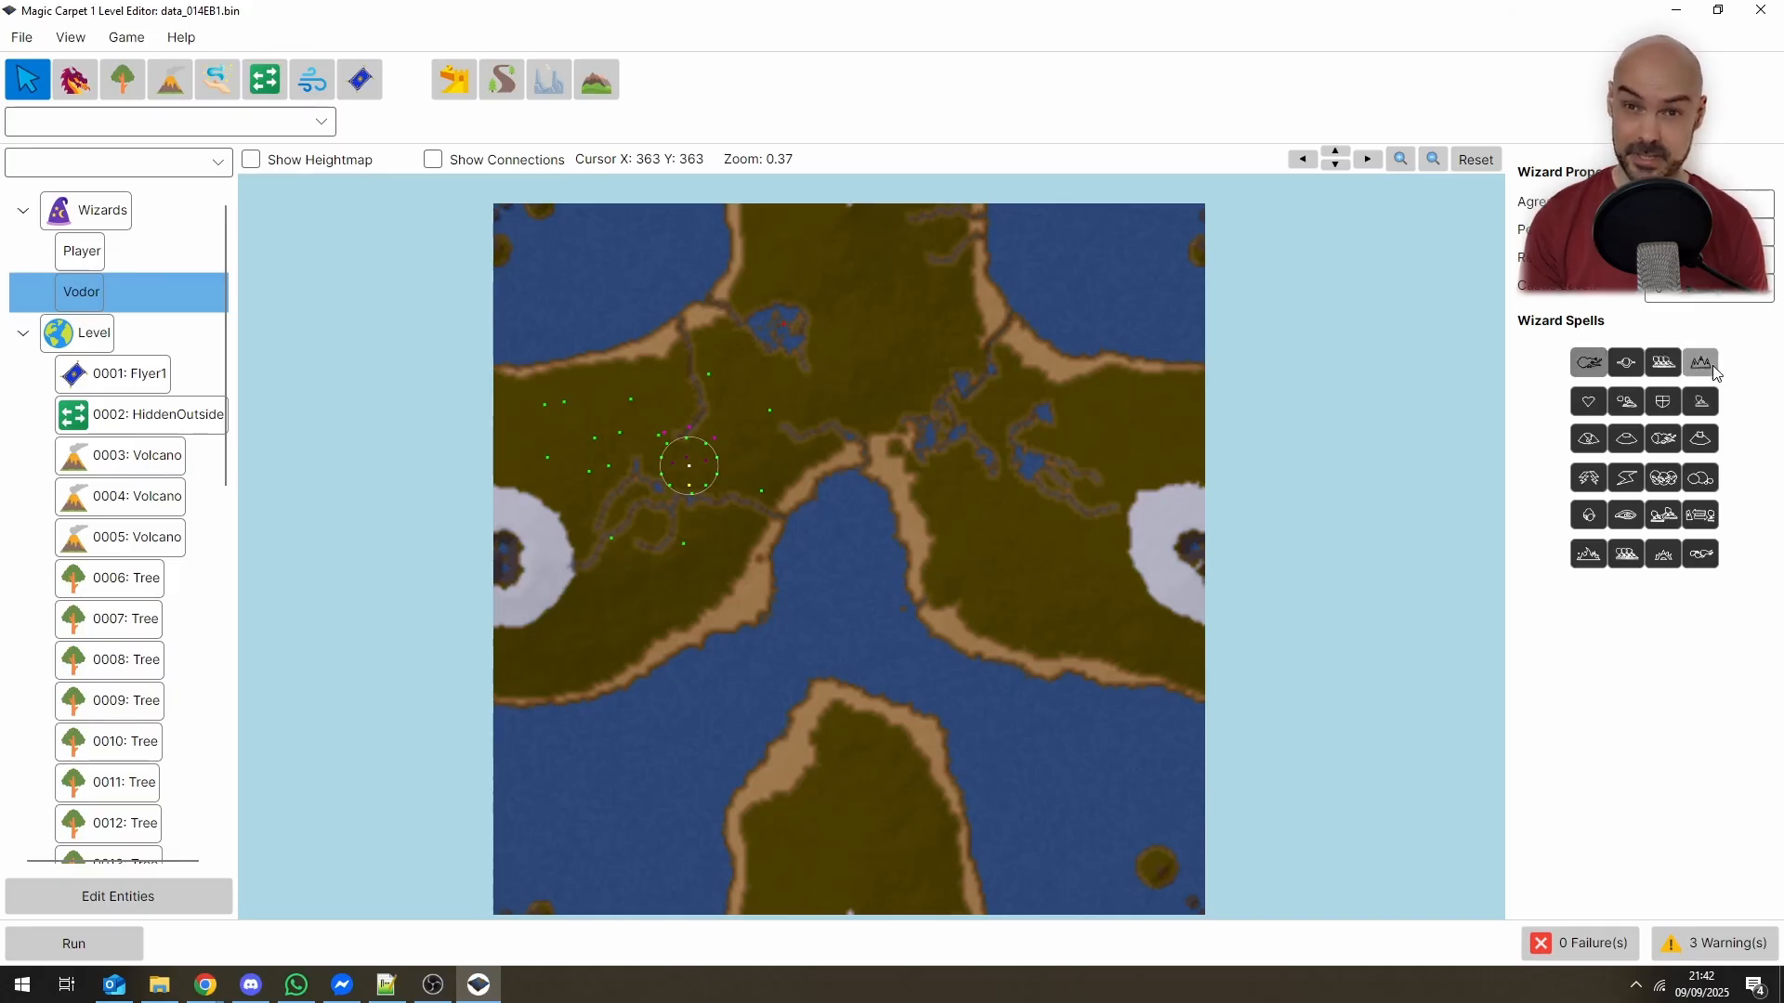
# Set the wizard Vodor to start with the Castle spell, and change the availability of the spell beside it
pyautogui.click(1667, 364)
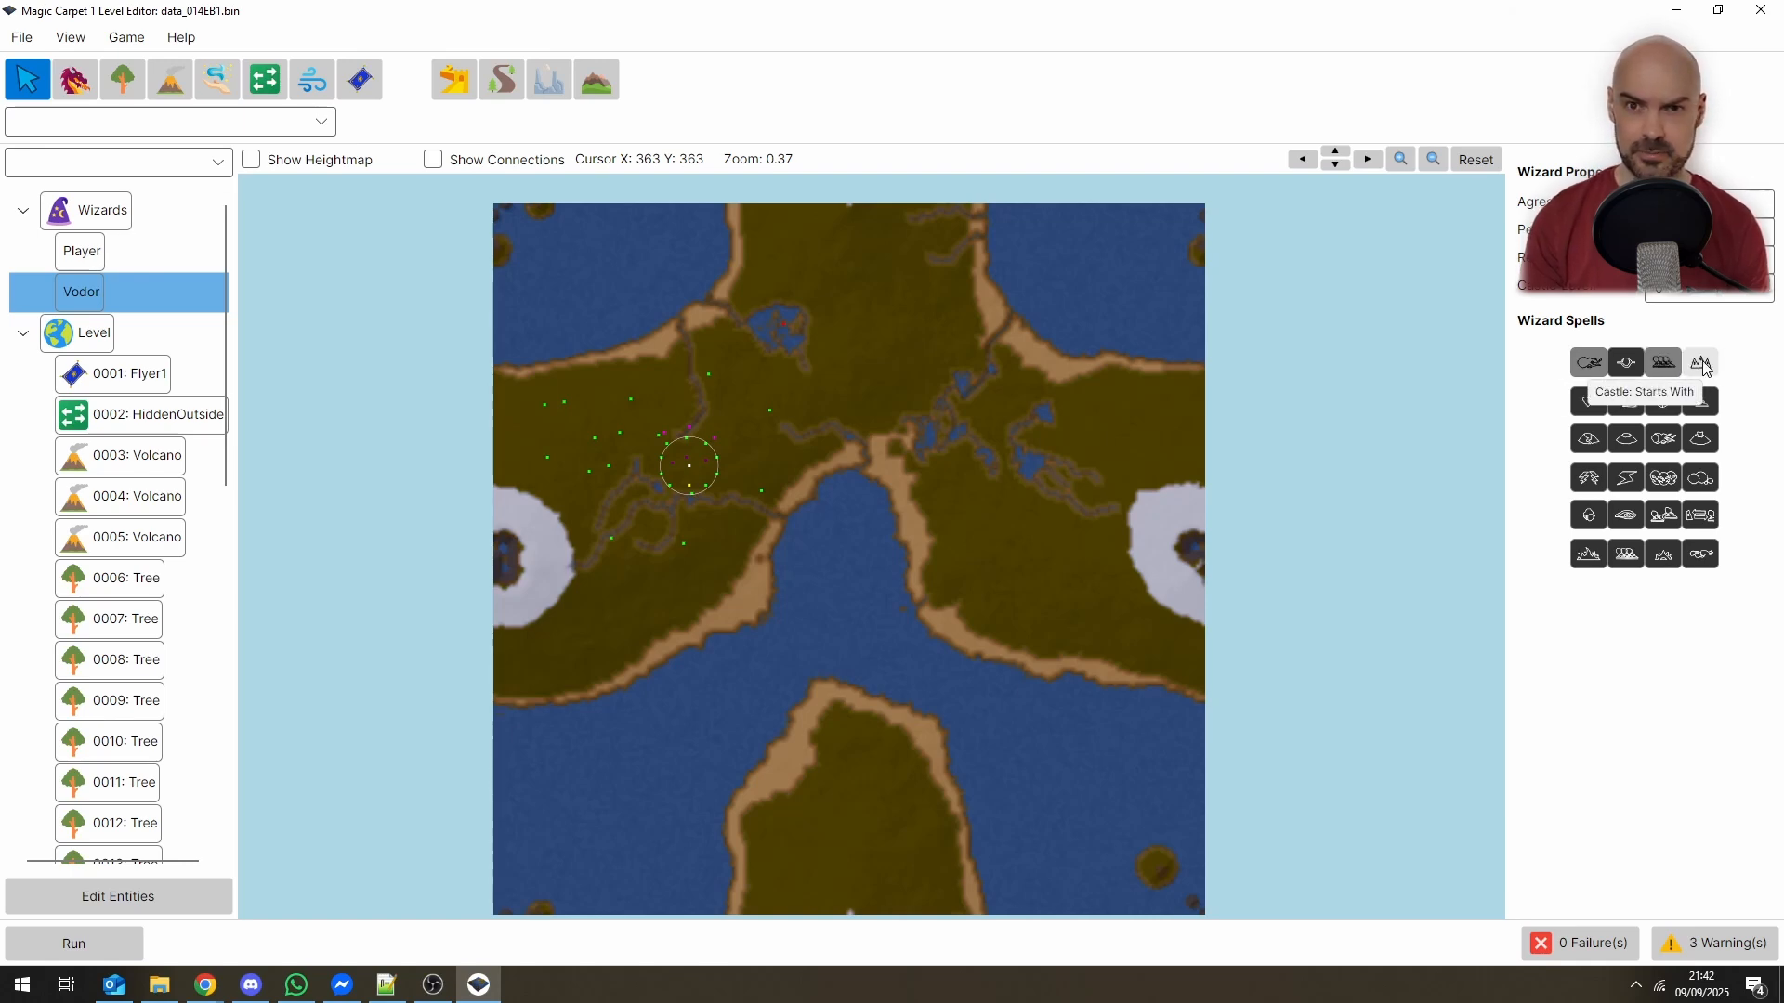
pyautogui.click(1704, 364)
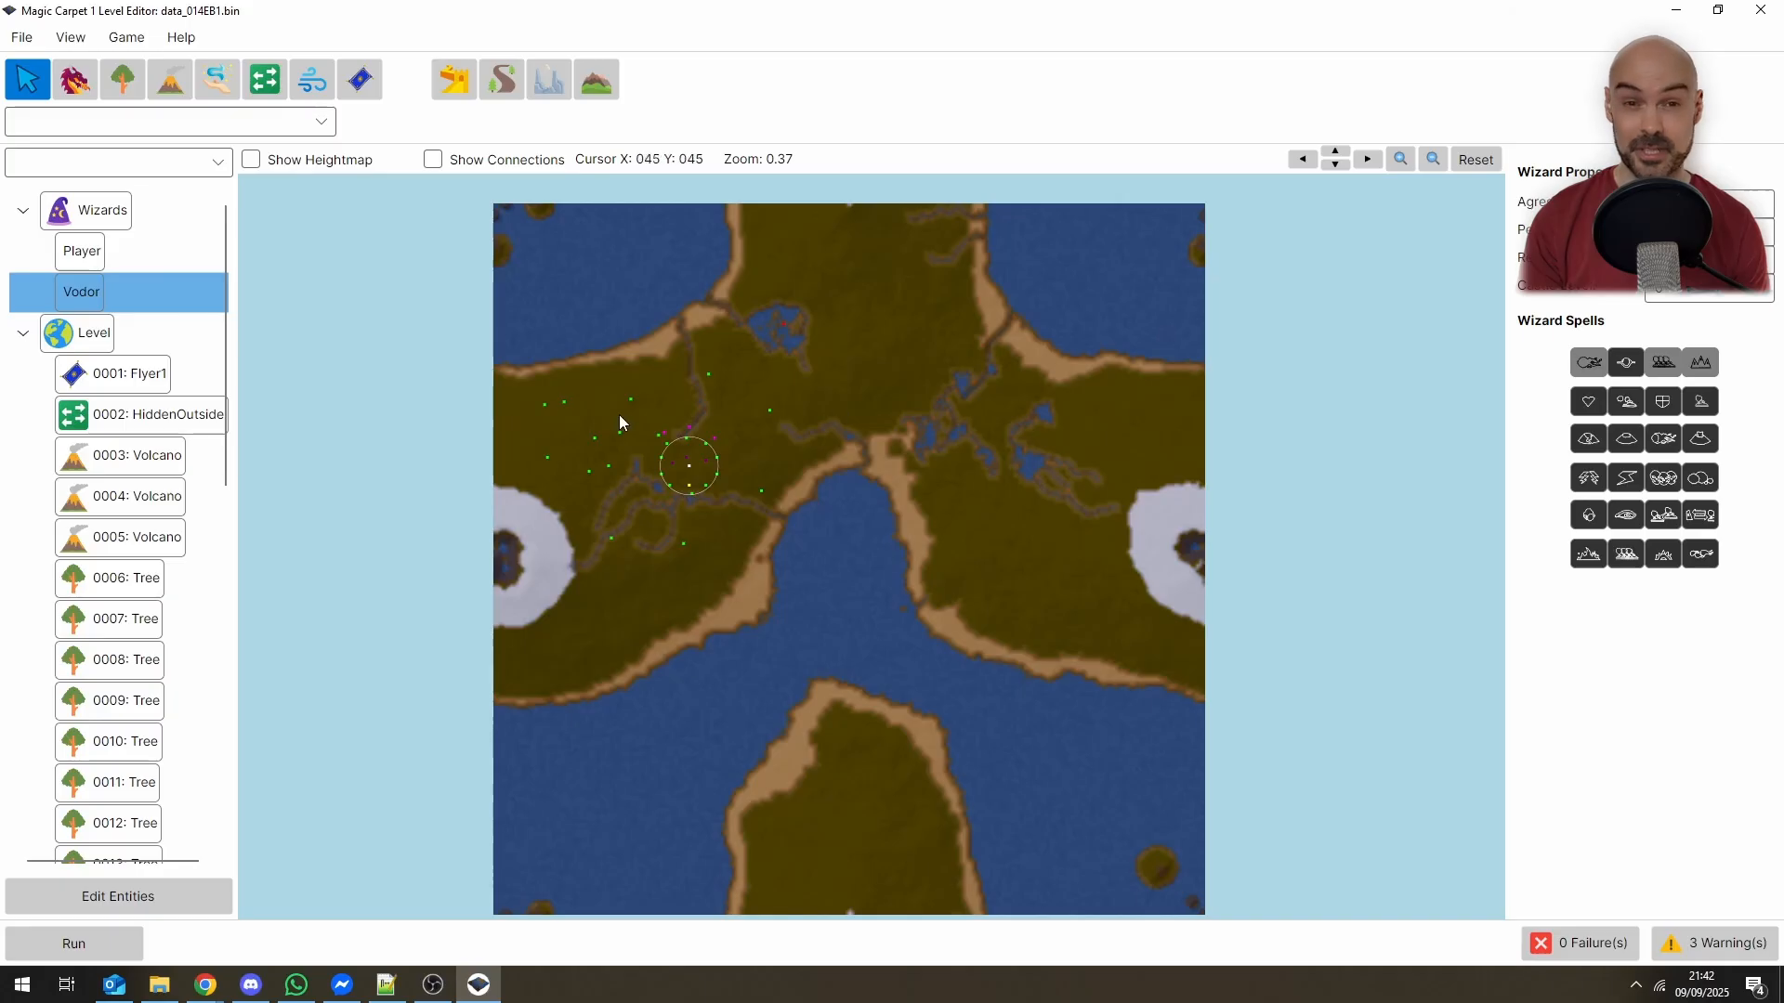
# Place a Flyer2 spawn point on the land east of the standing stone circle, at about X 105, Y 93
pyautogui.click(358, 81)
pyautogui.click(130, 121)
pyautogui.click(103, 182)
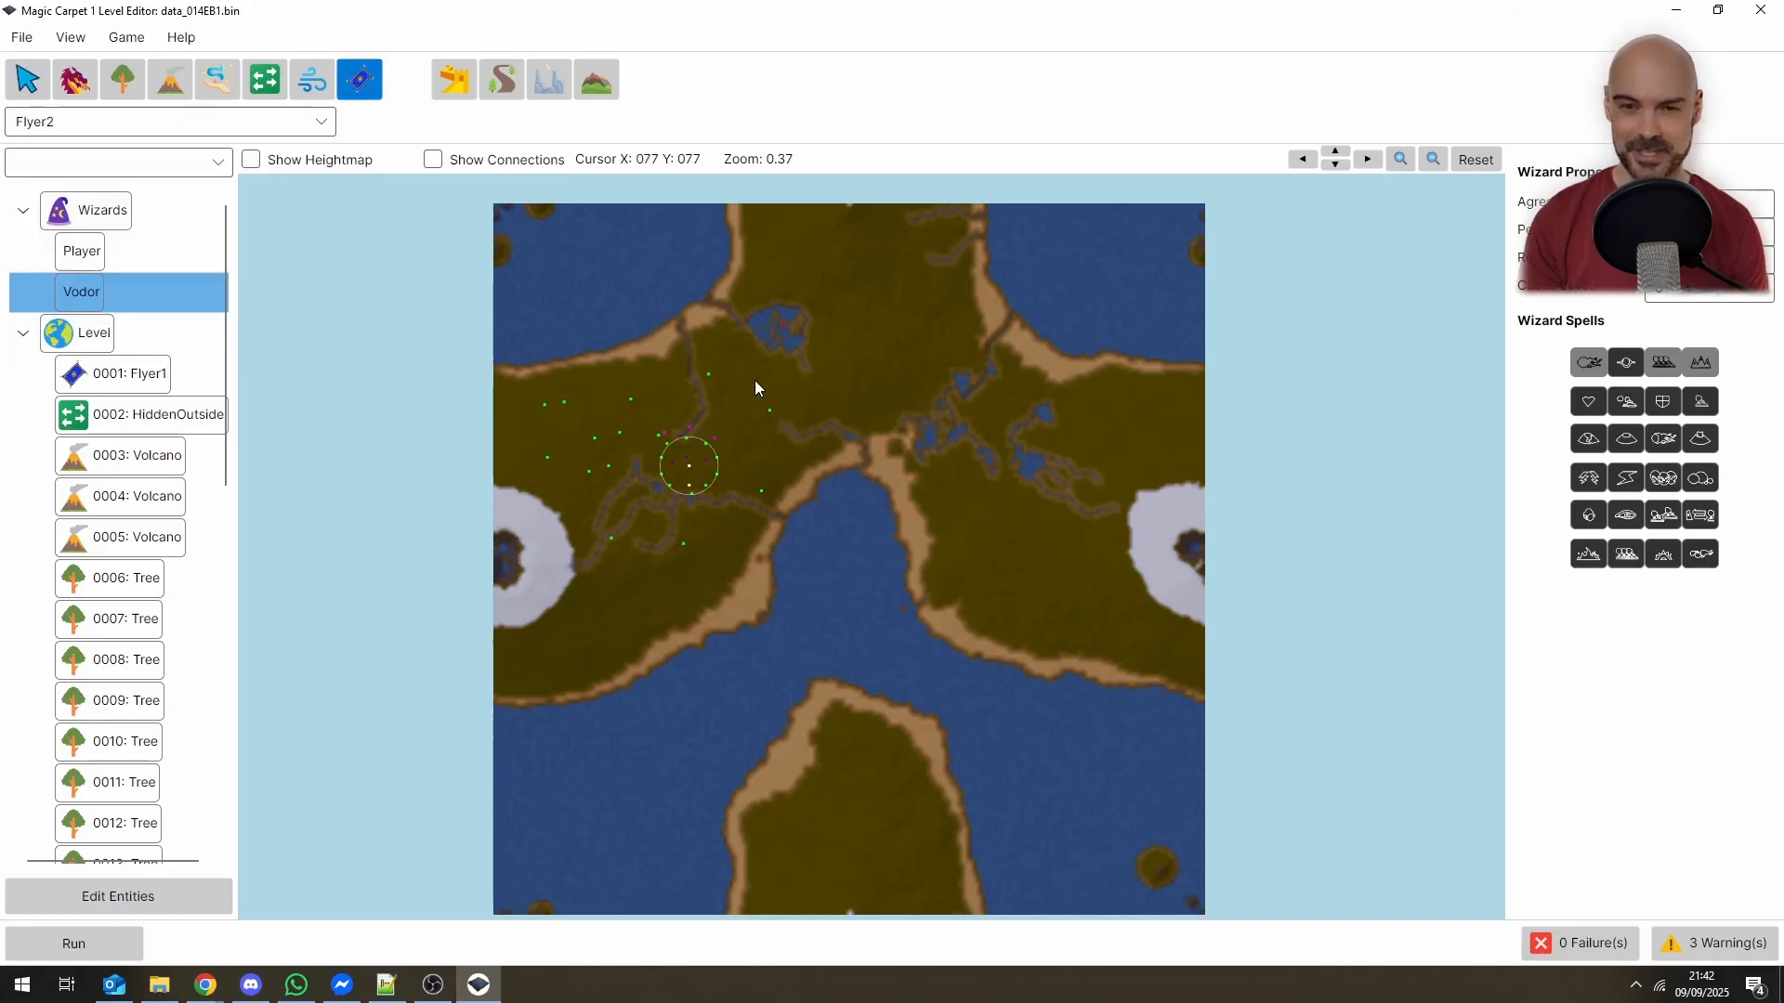
pyautogui.click(785, 463)
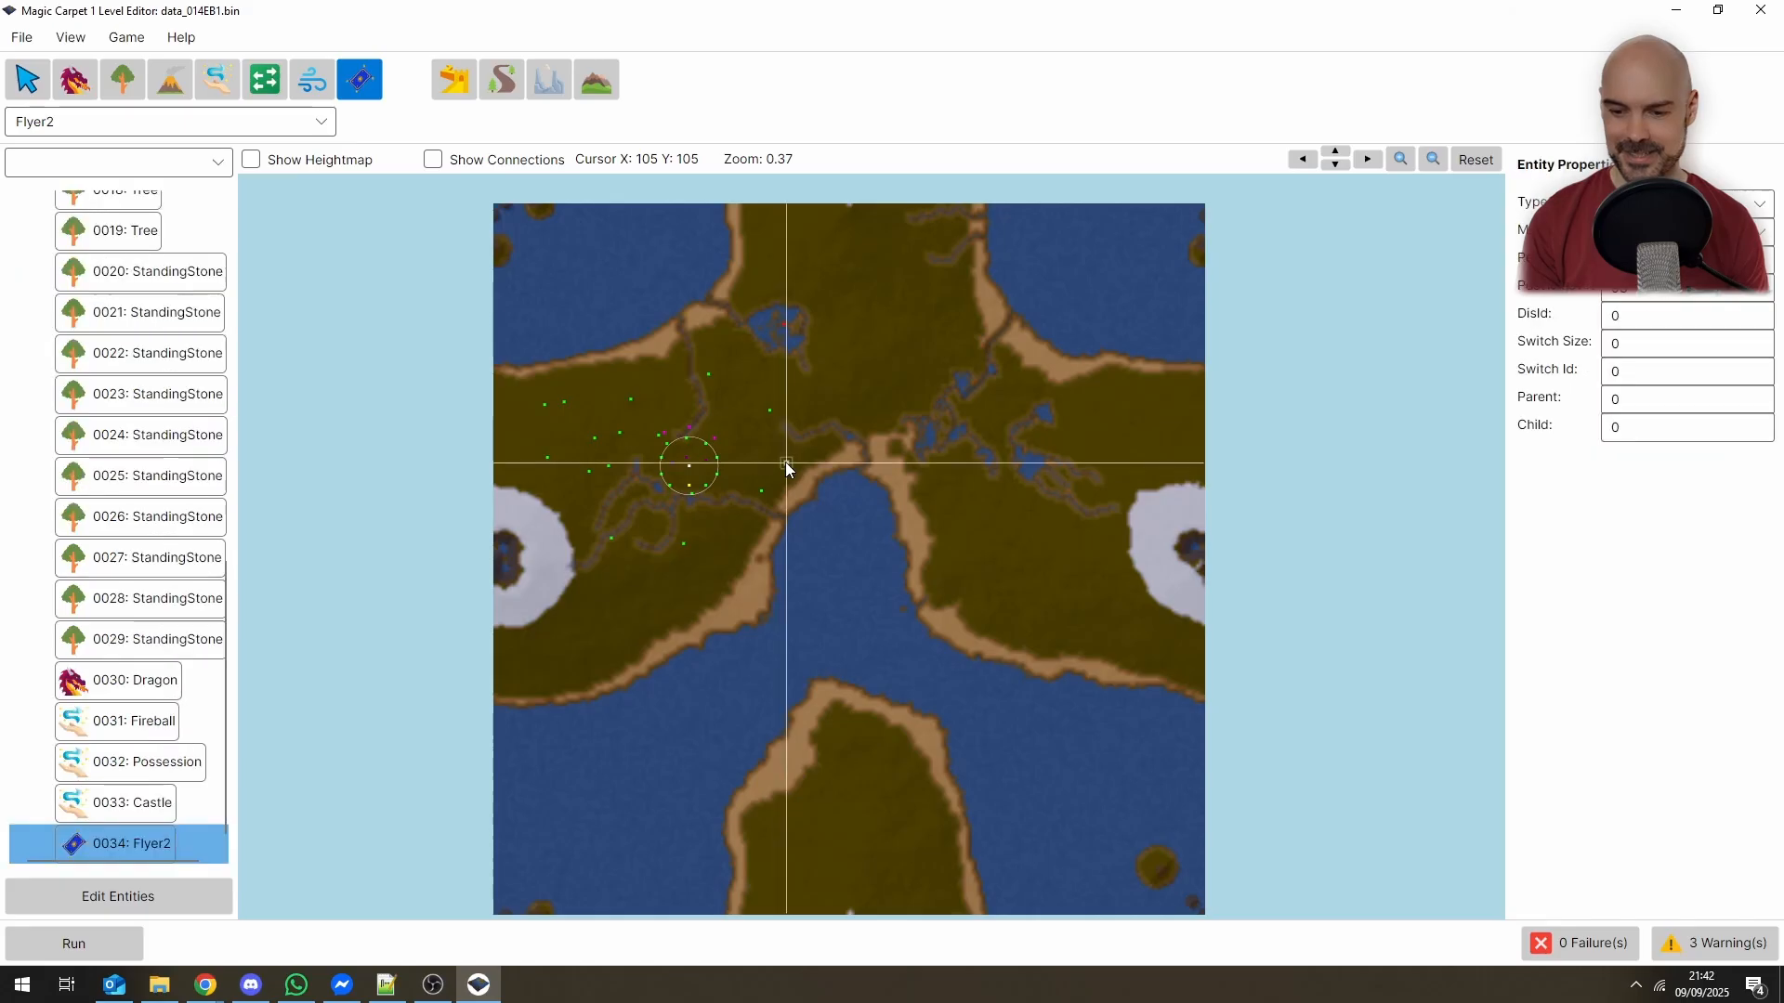
# Set Vodor's castle level to 4
pyautogui.scroll(12, 147, 244)
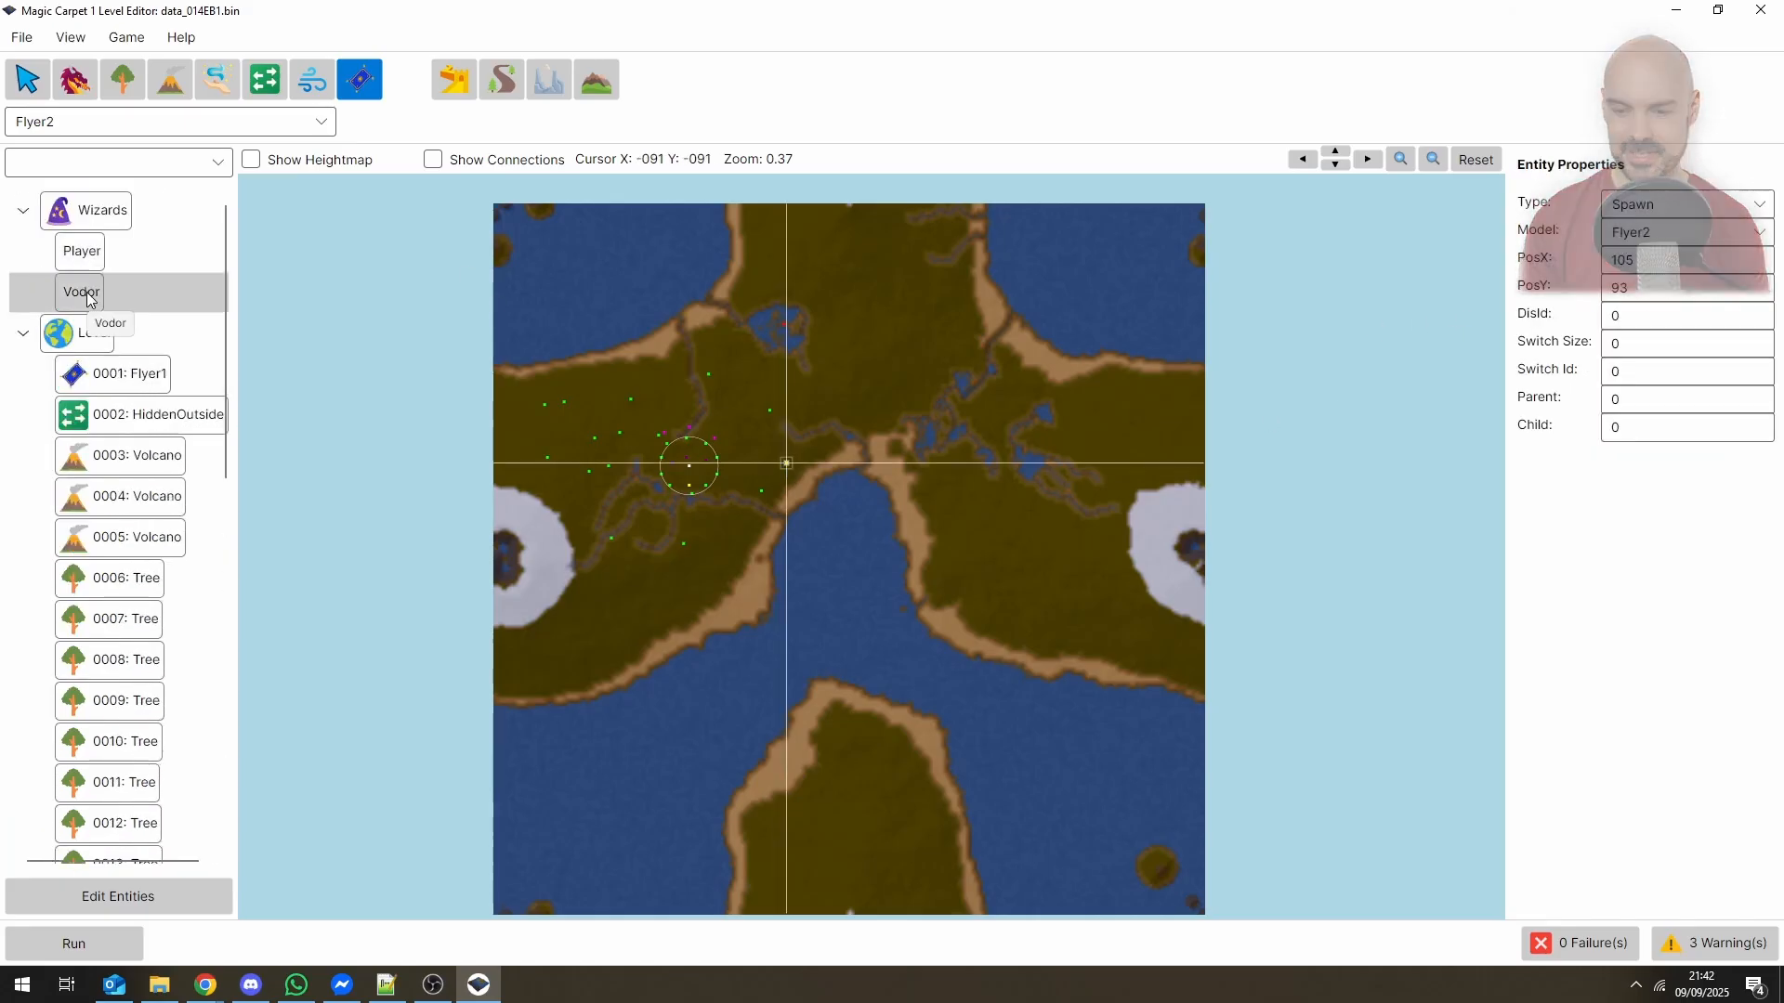
pyautogui.click(87, 295)
pyautogui.click(1673, 286)
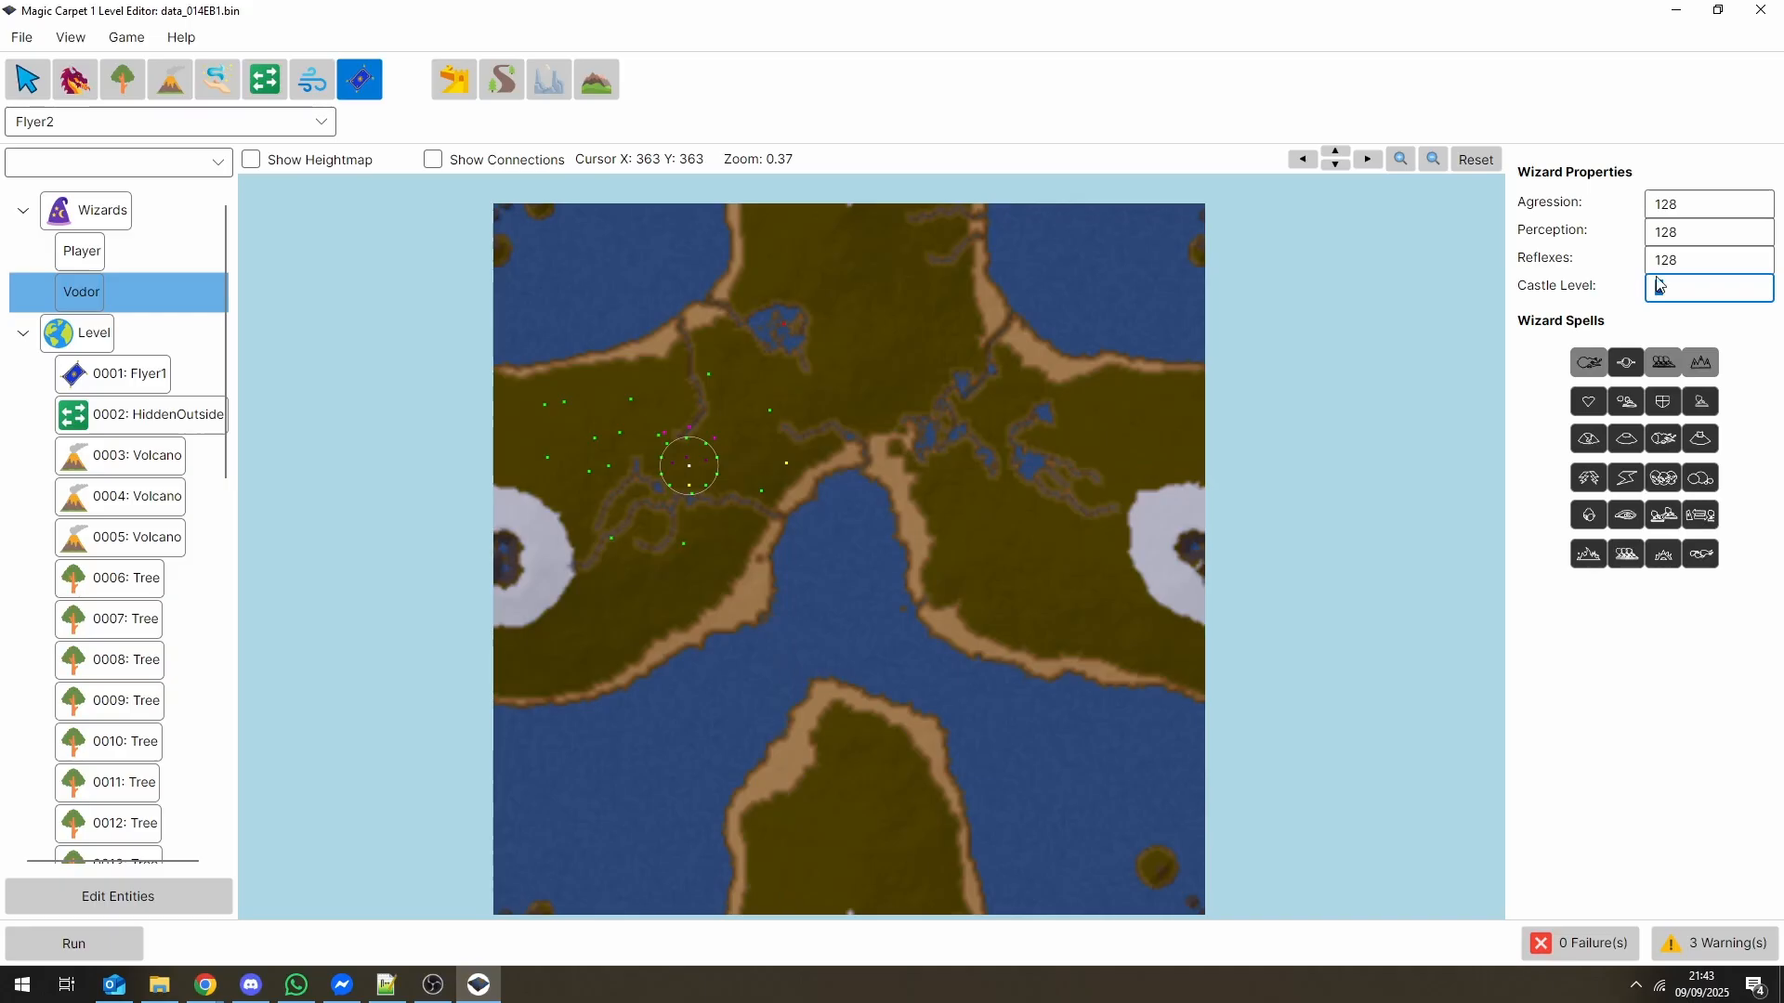
pyautogui.scroll(3, 799, 371)
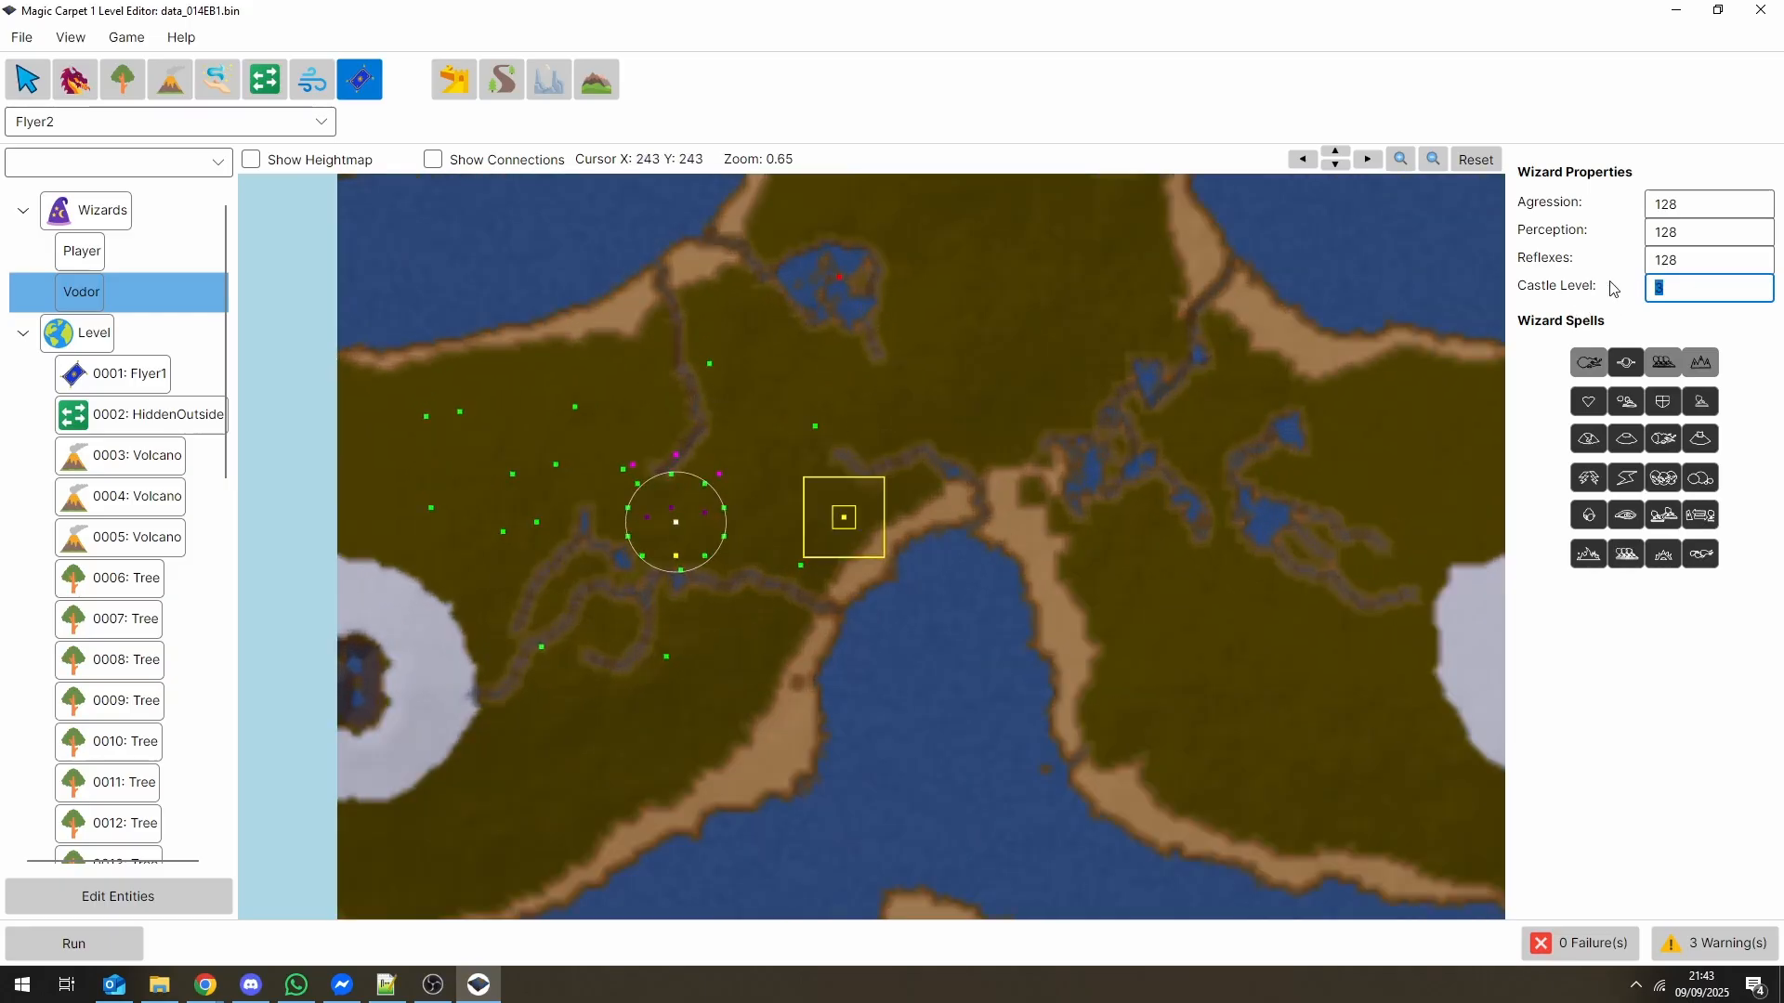
pyautogui.write('4')
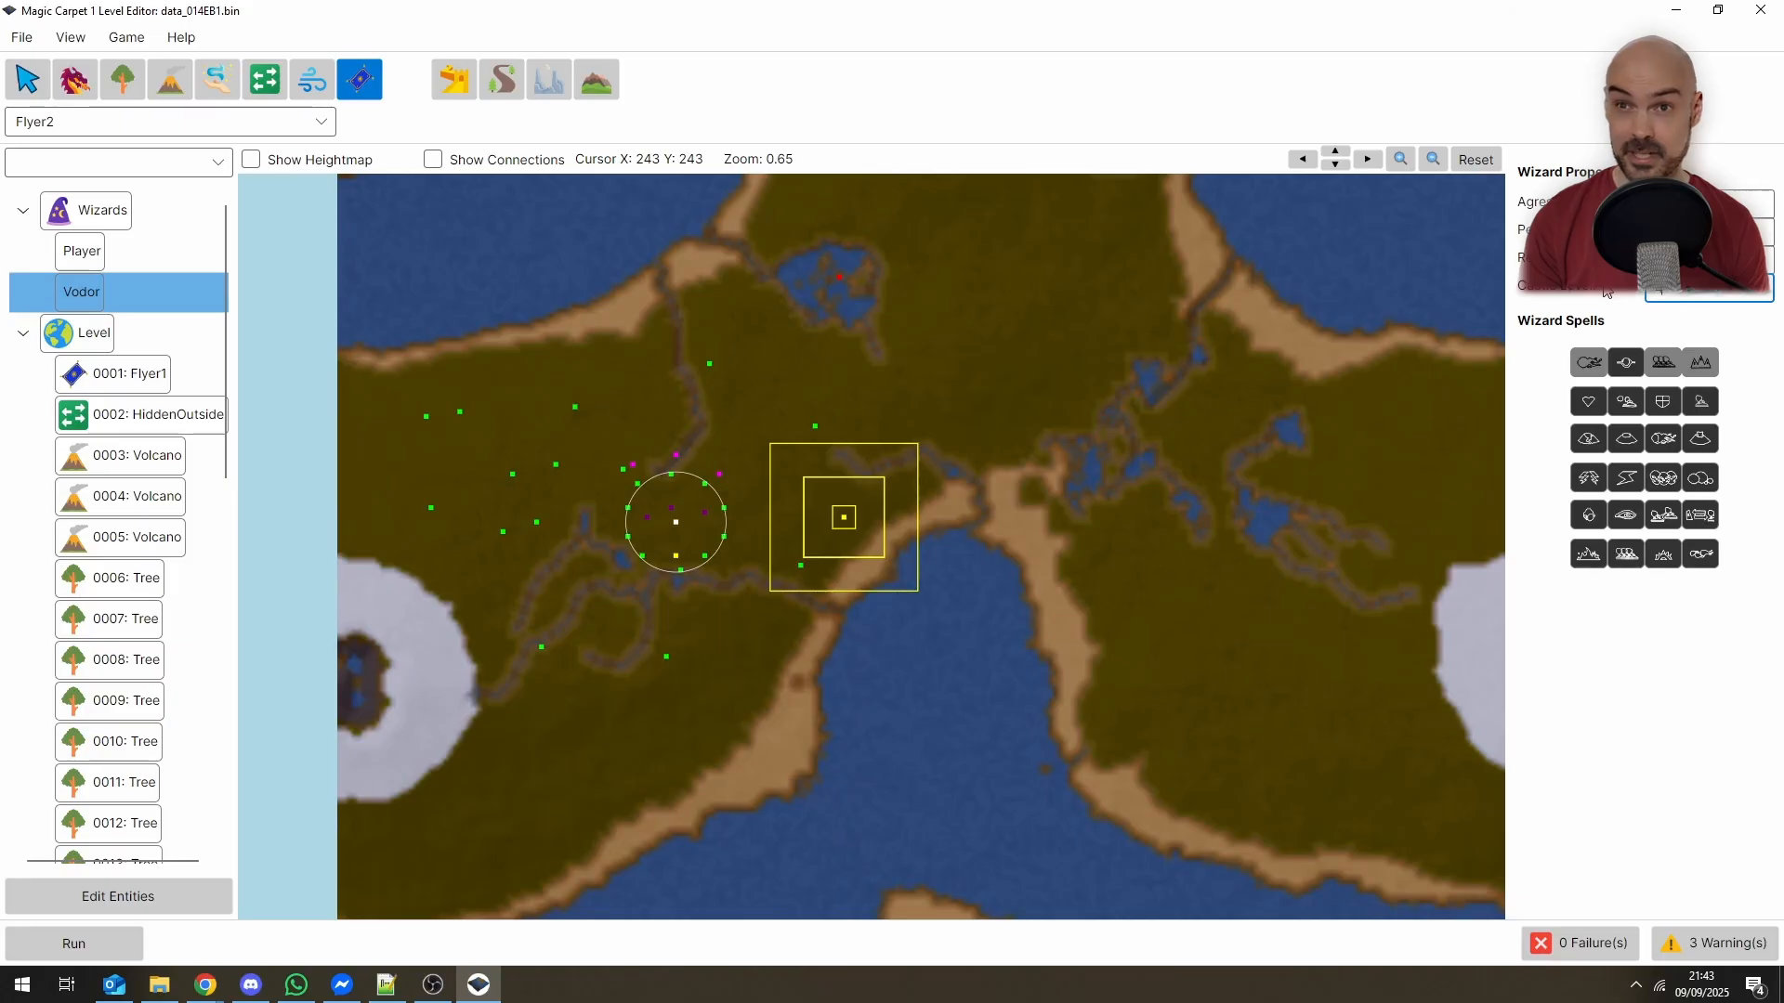
# Leave spawn placement, run the level and enter the world from the game's opening screens
pyautogui.click(27, 79)
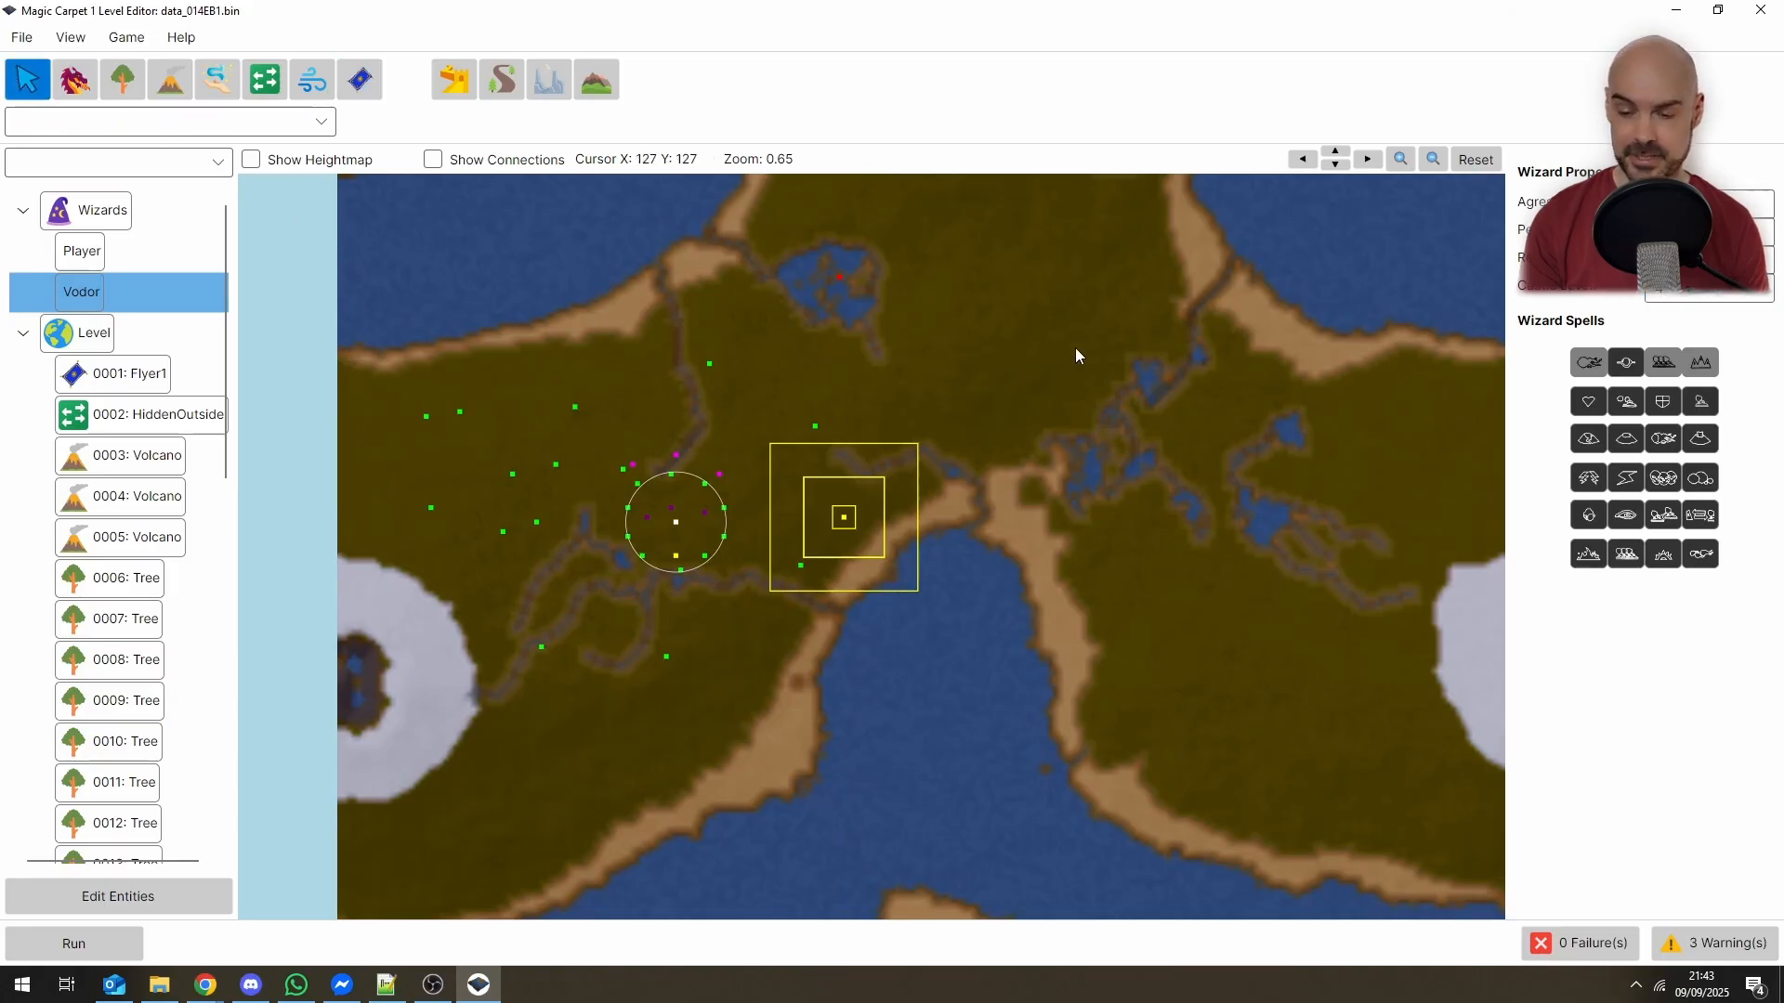
pyautogui.click(138, 946)
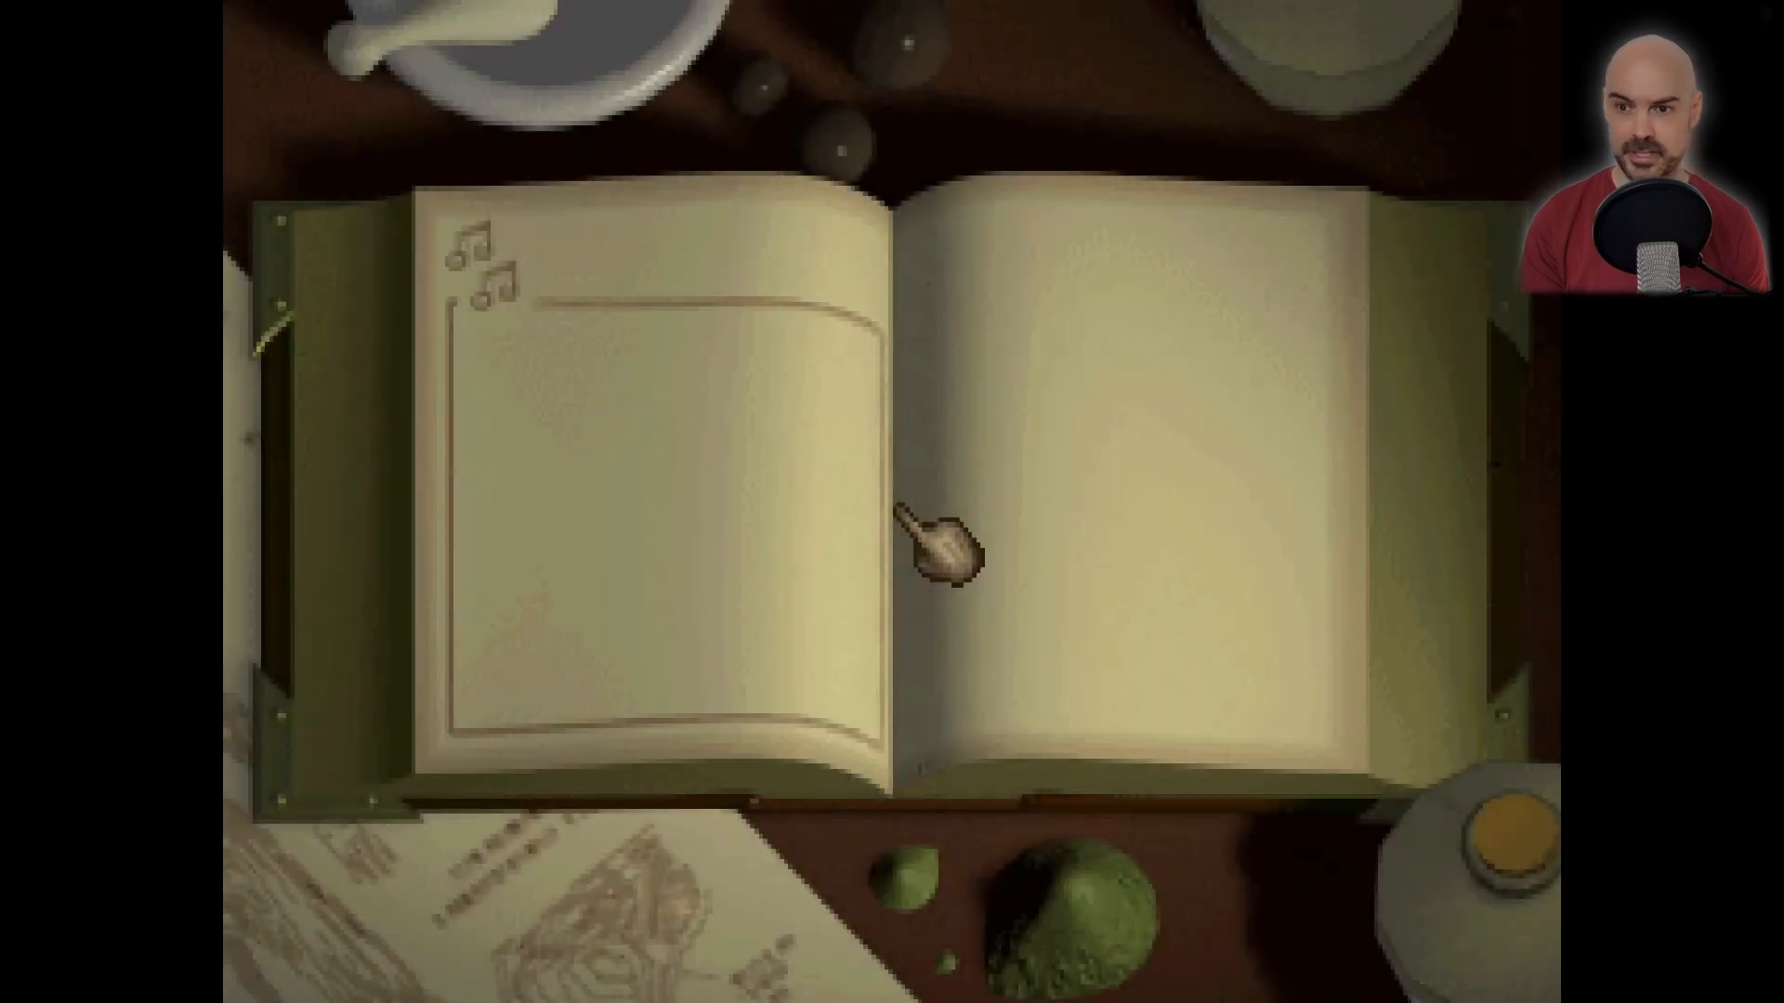
pyautogui.click(1471, 687)
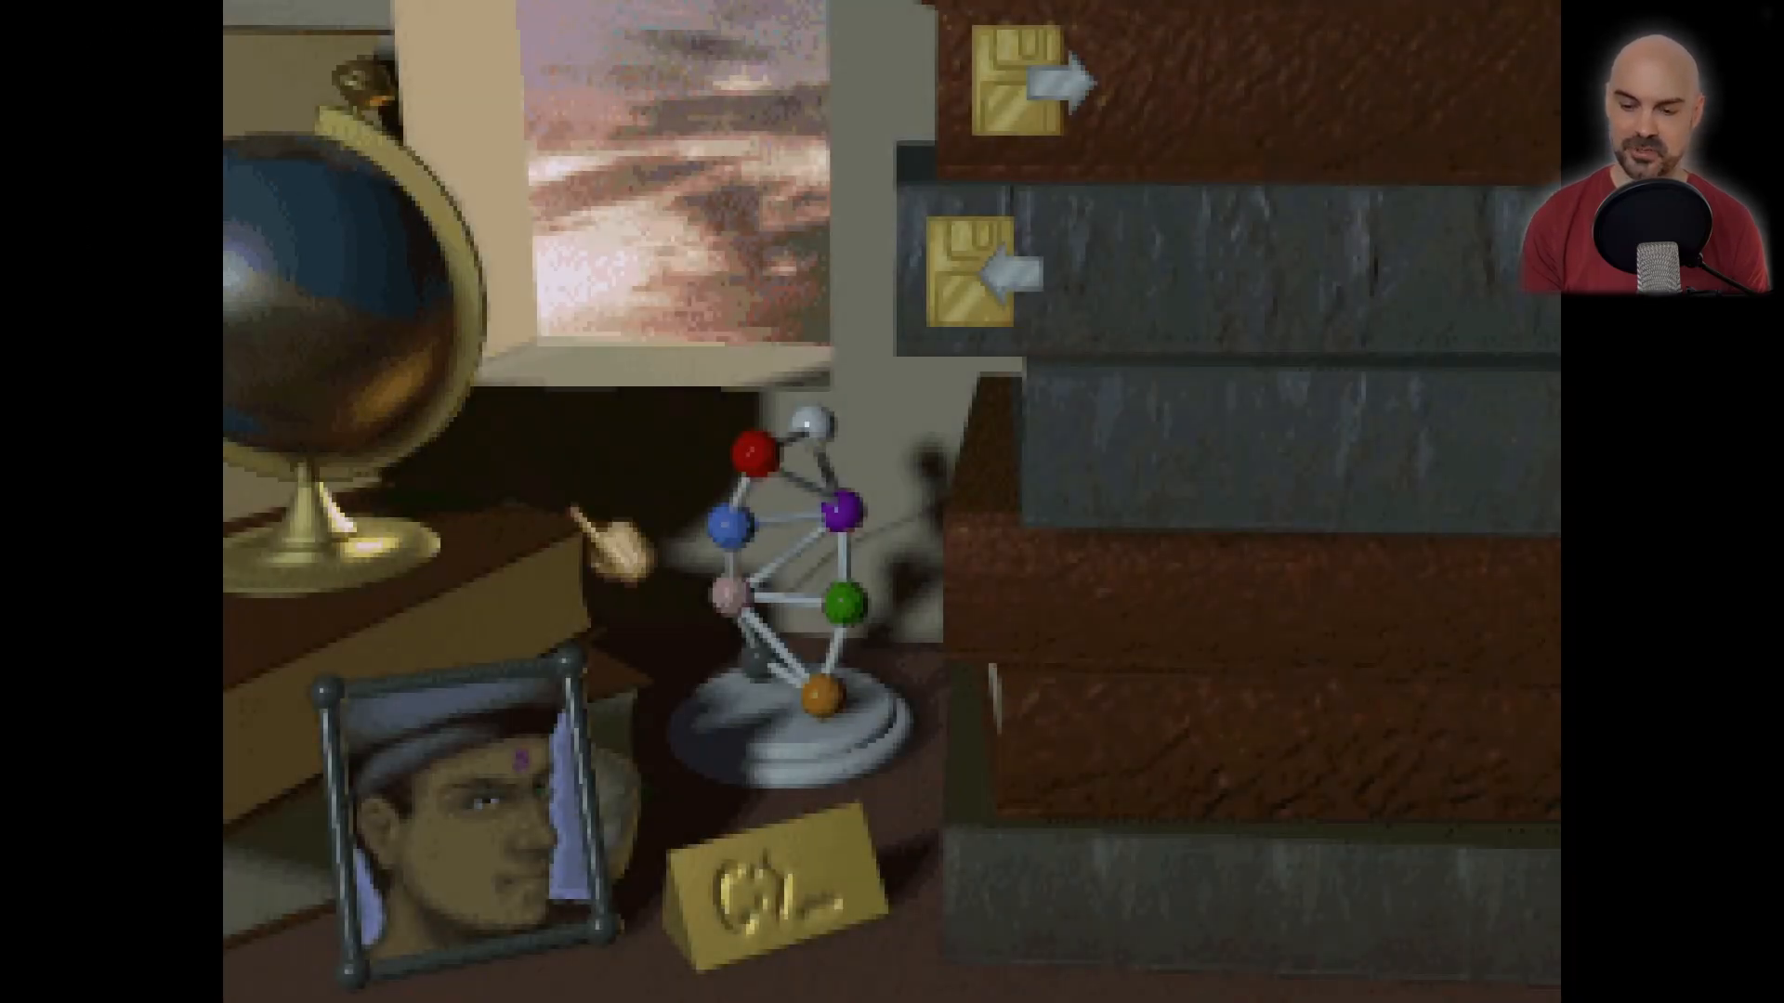
pyautogui.click(336, 395)
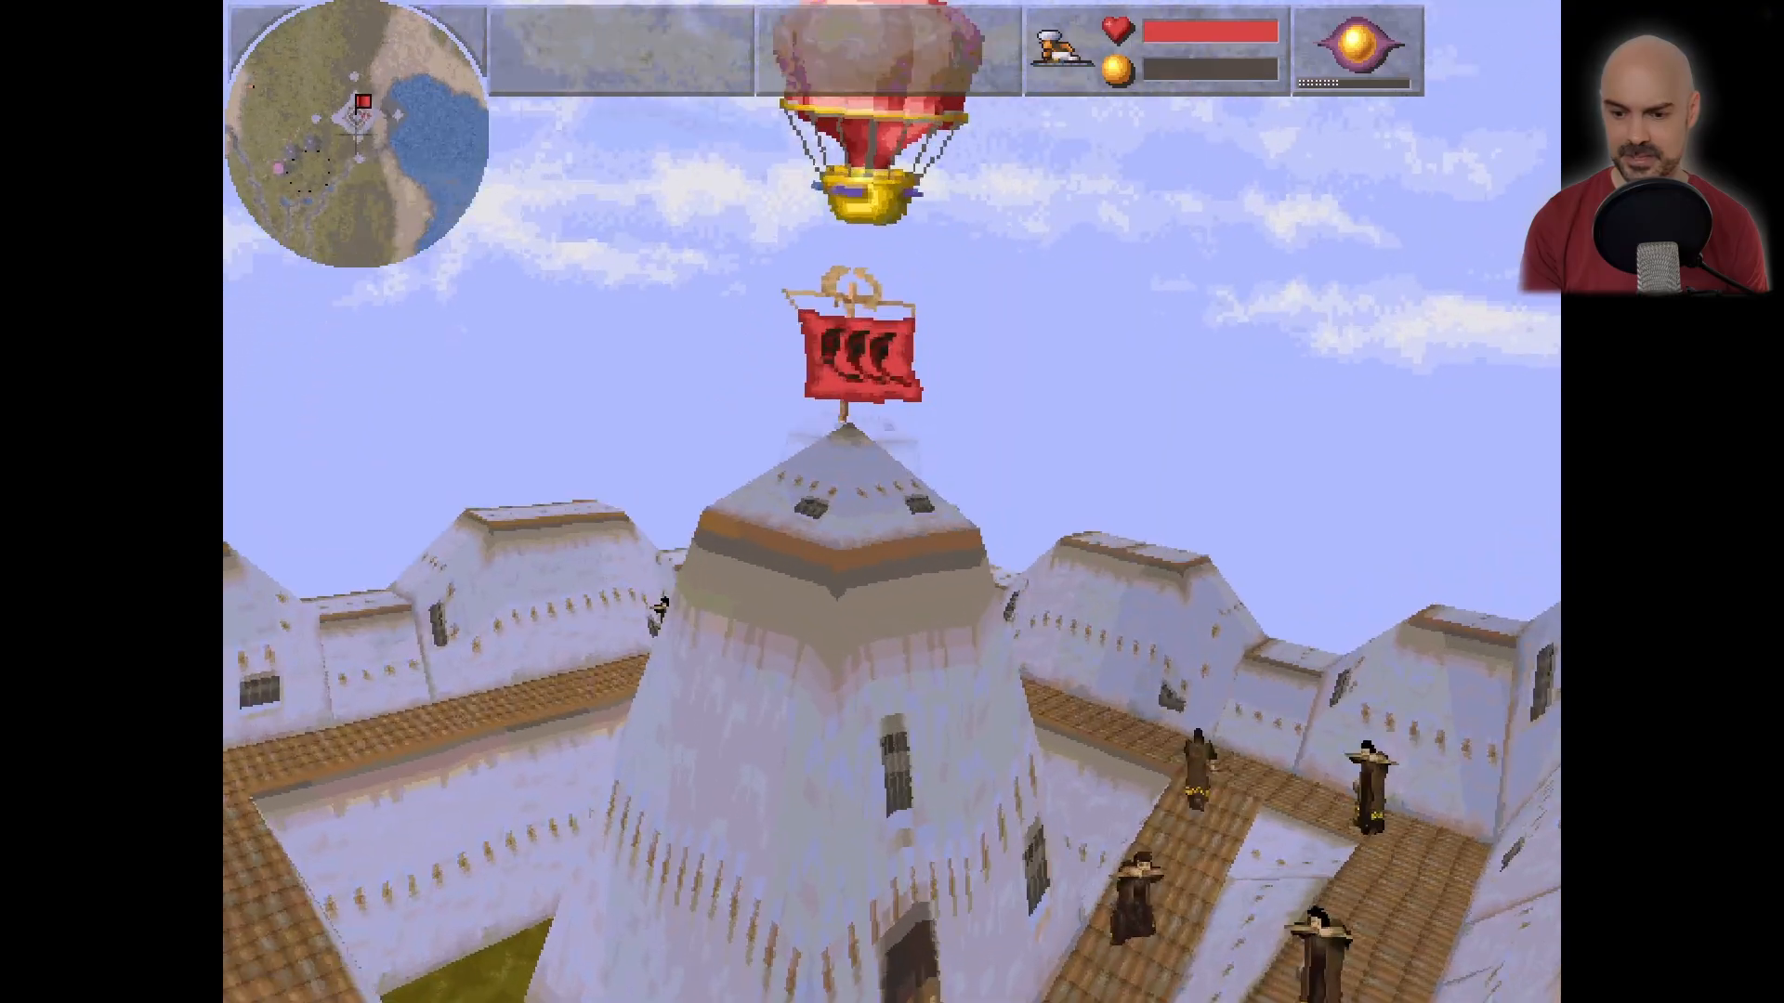
# Fly around the enemy wizard's castle to inspect it, and carry on to the volcanoes and spell jars
pyautogui.press('Down')
pyautogui.press('Left')
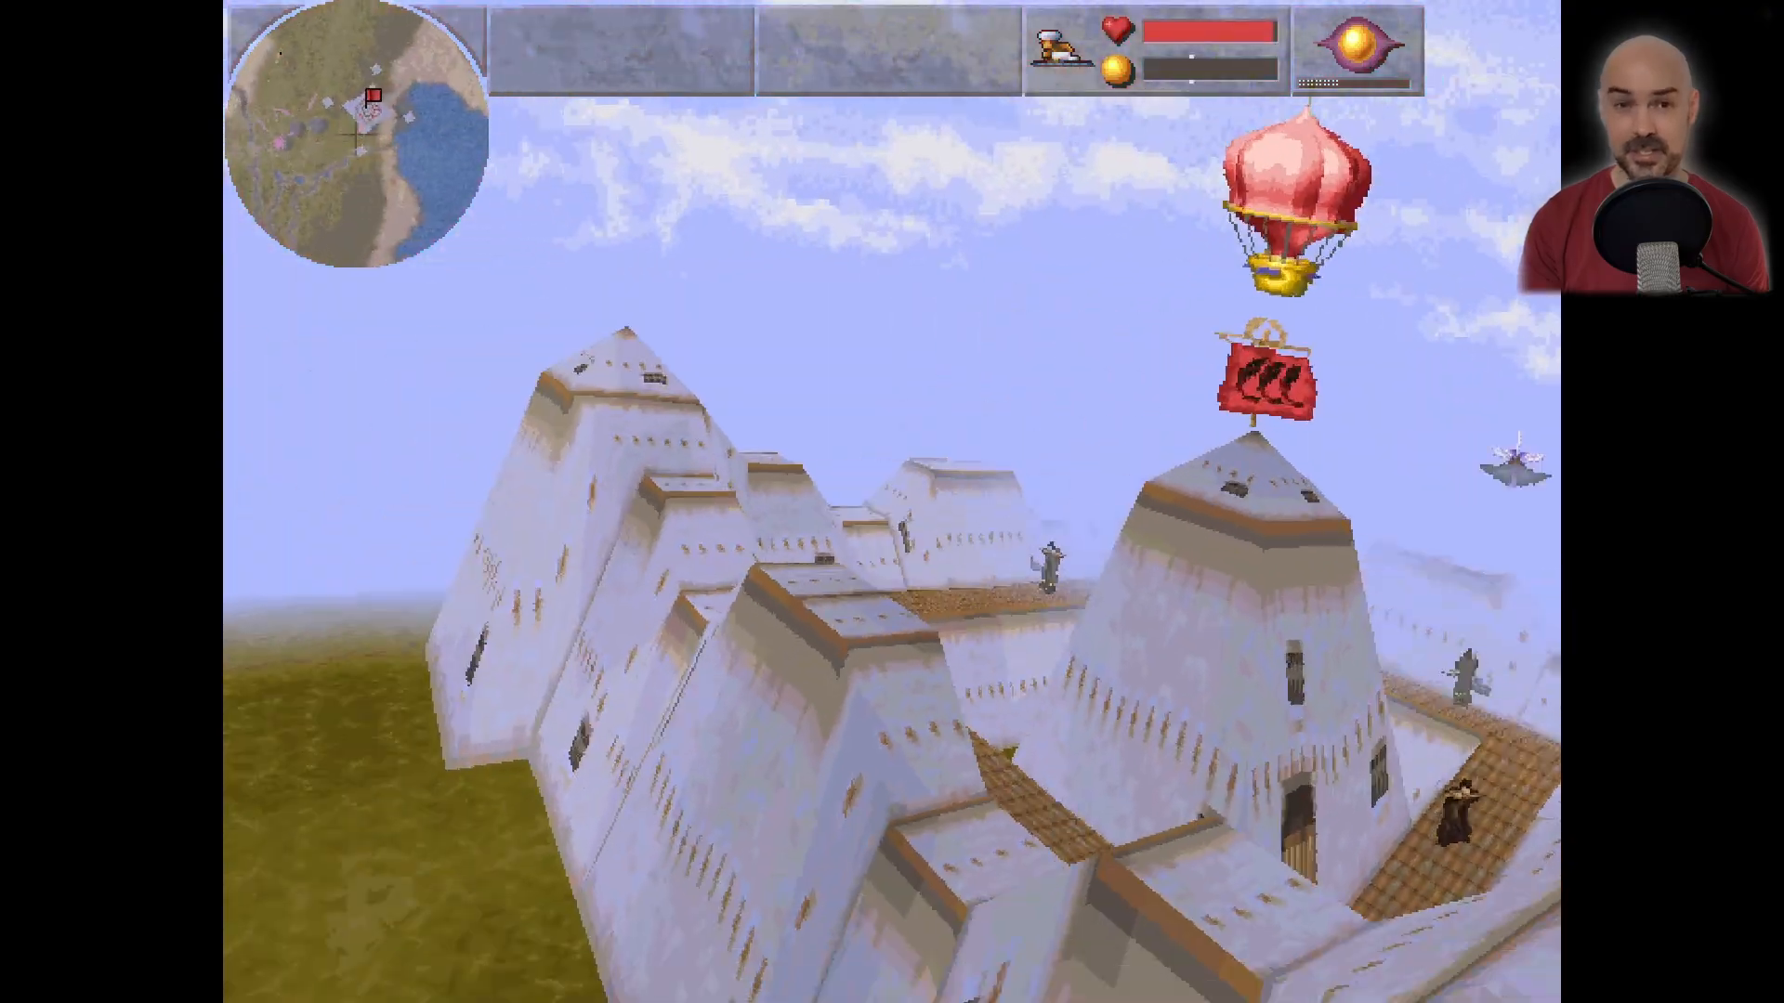
pyautogui.press('Down')
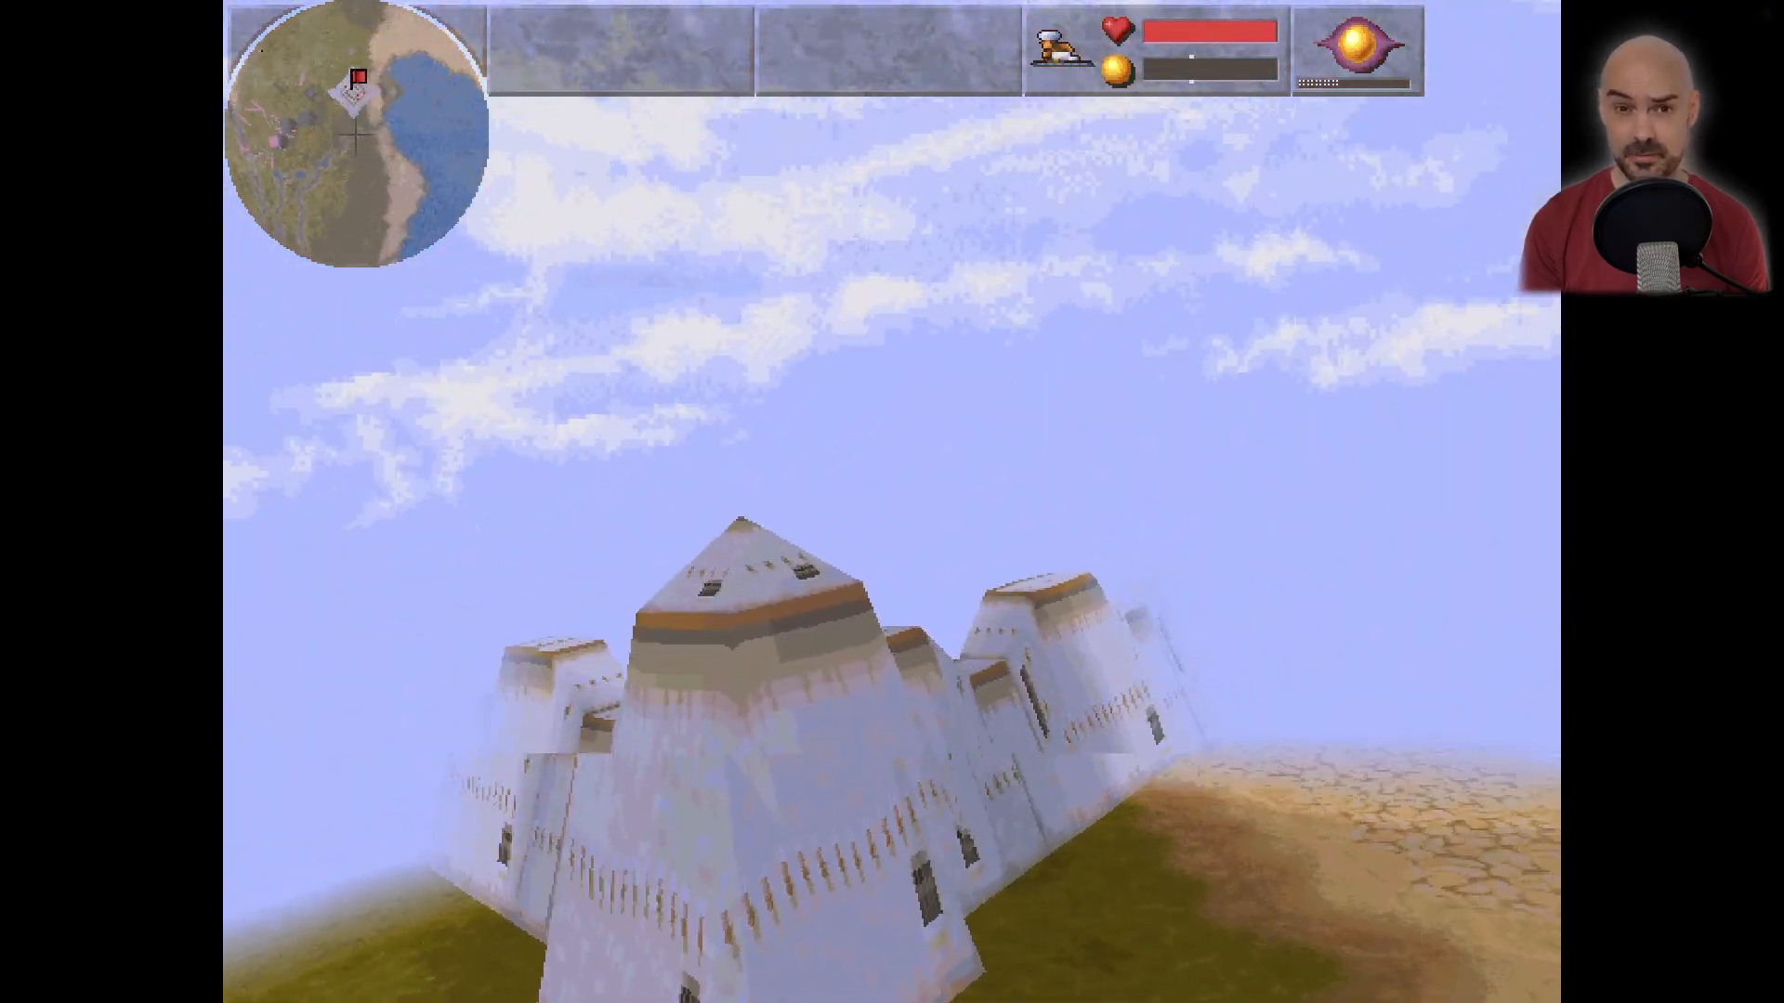
pyautogui.press('Left')
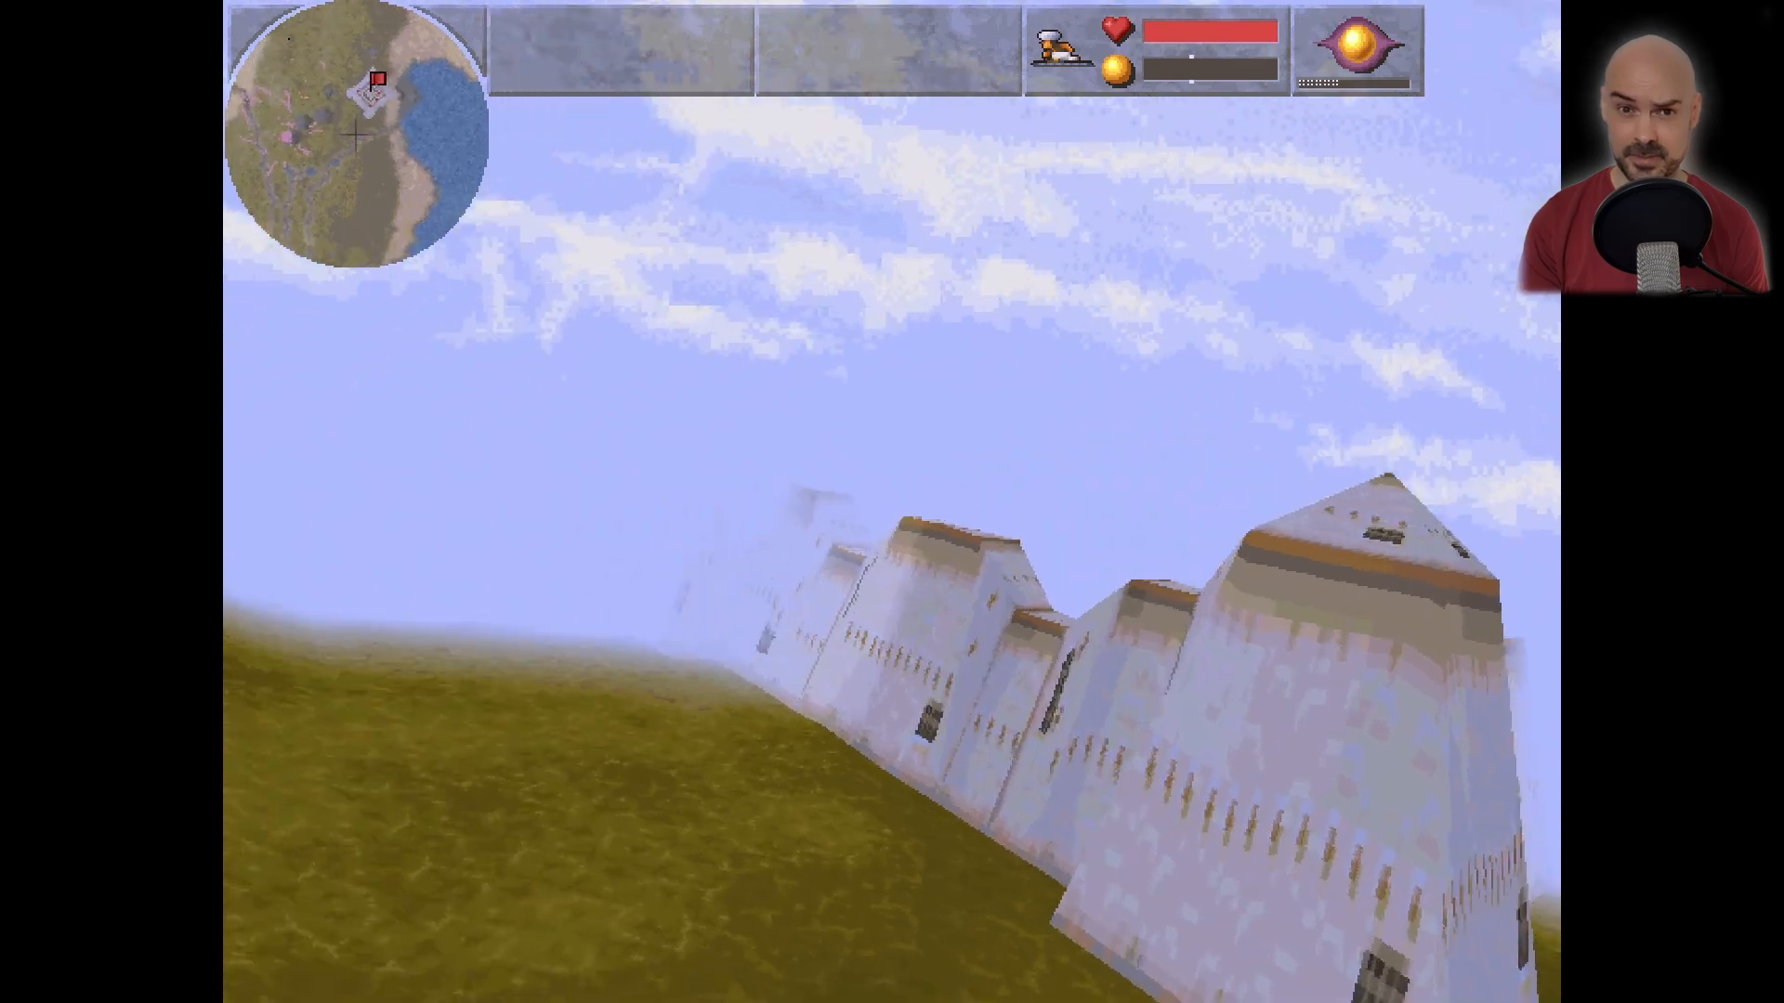
pyautogui.press('Left')
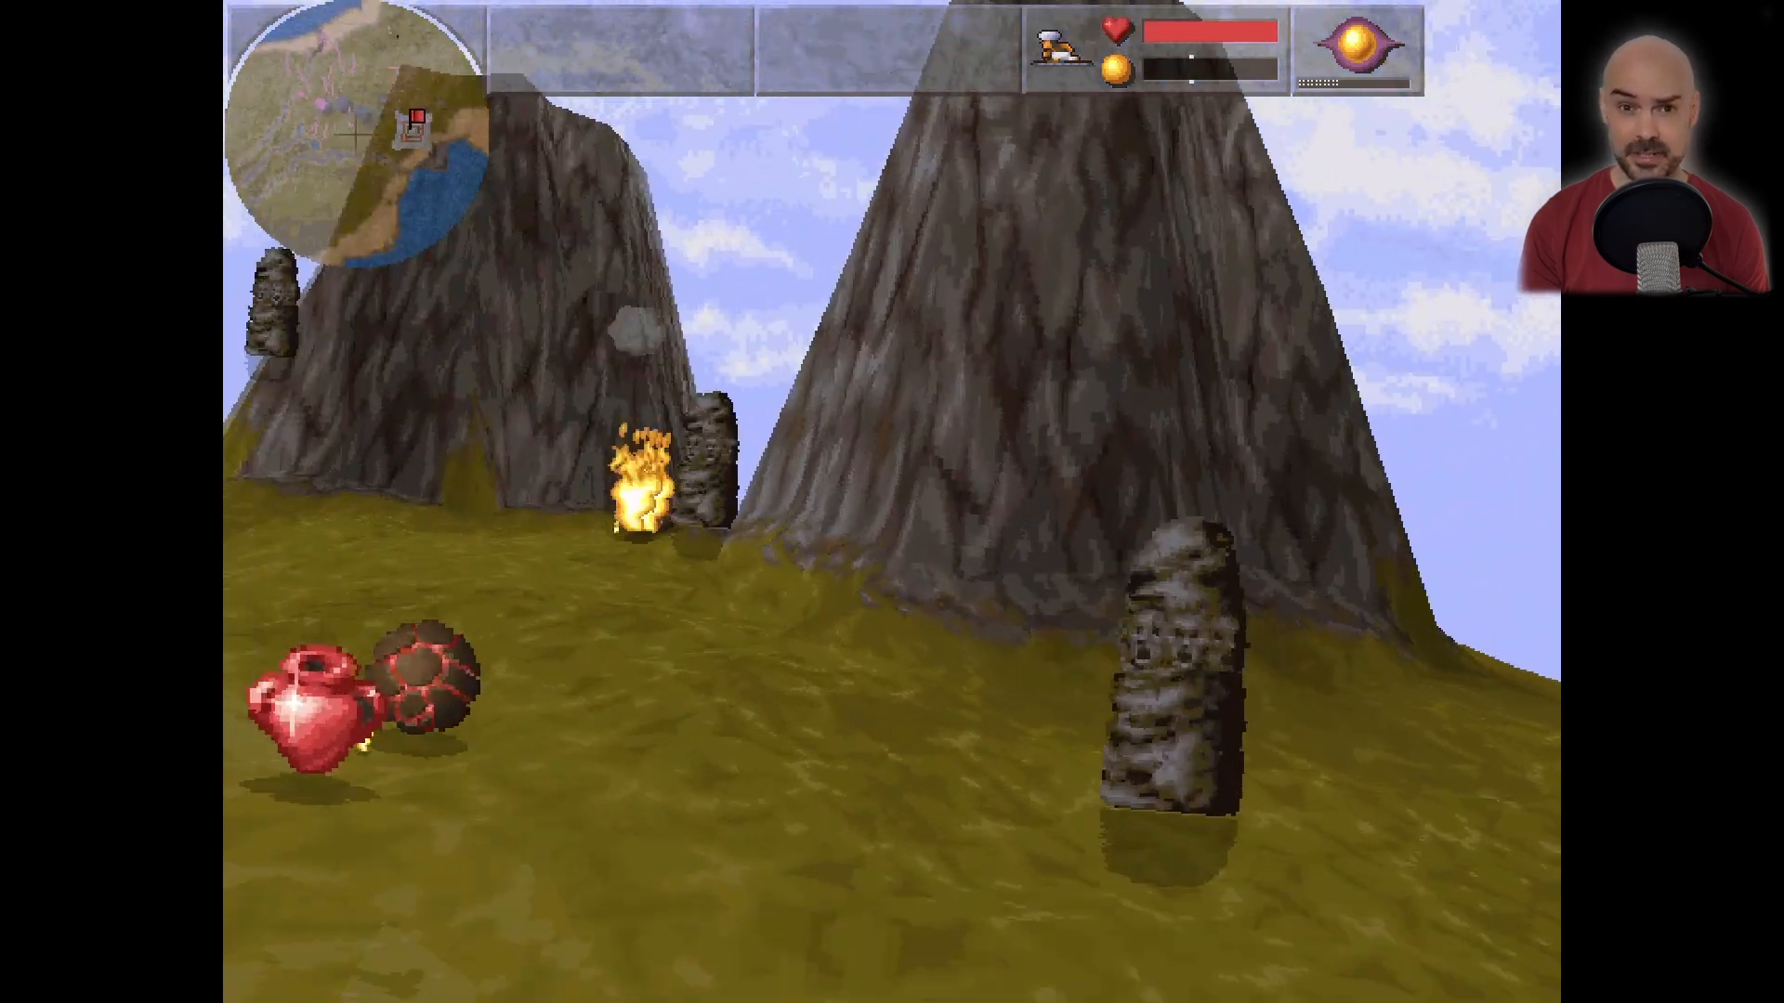
pyautogui.press('Up')
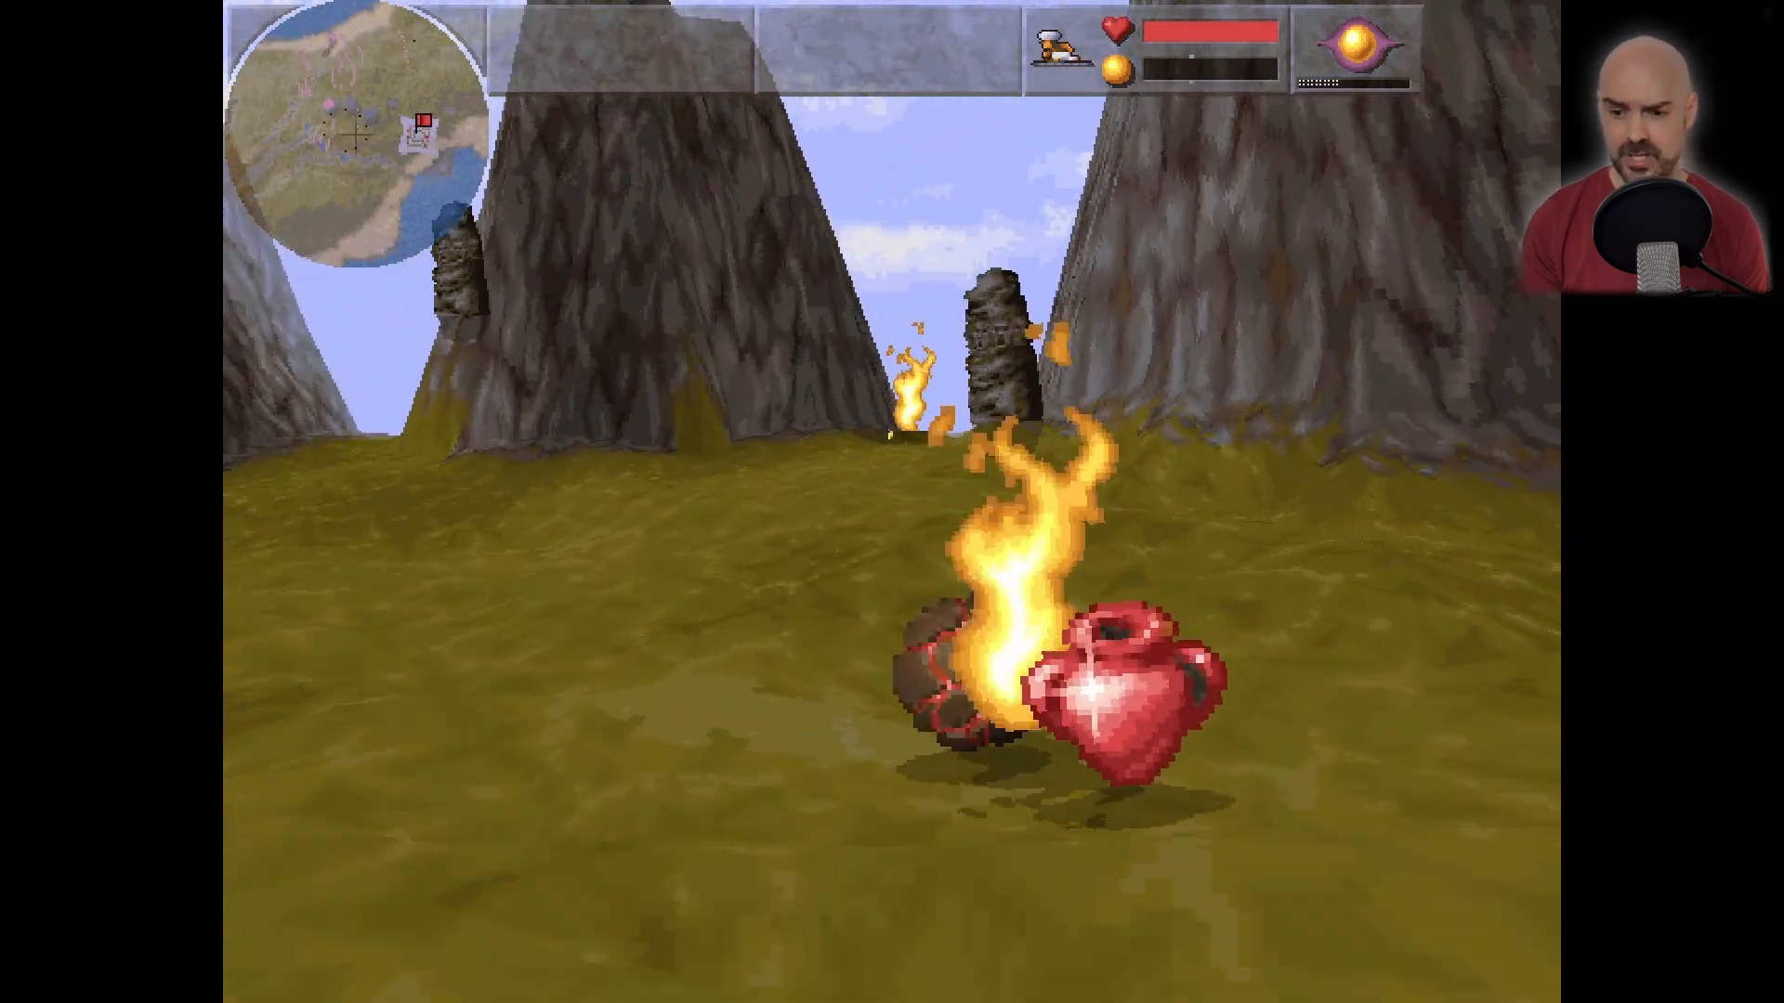
pyautogui.press('Up')
pyautogui.press('Right')
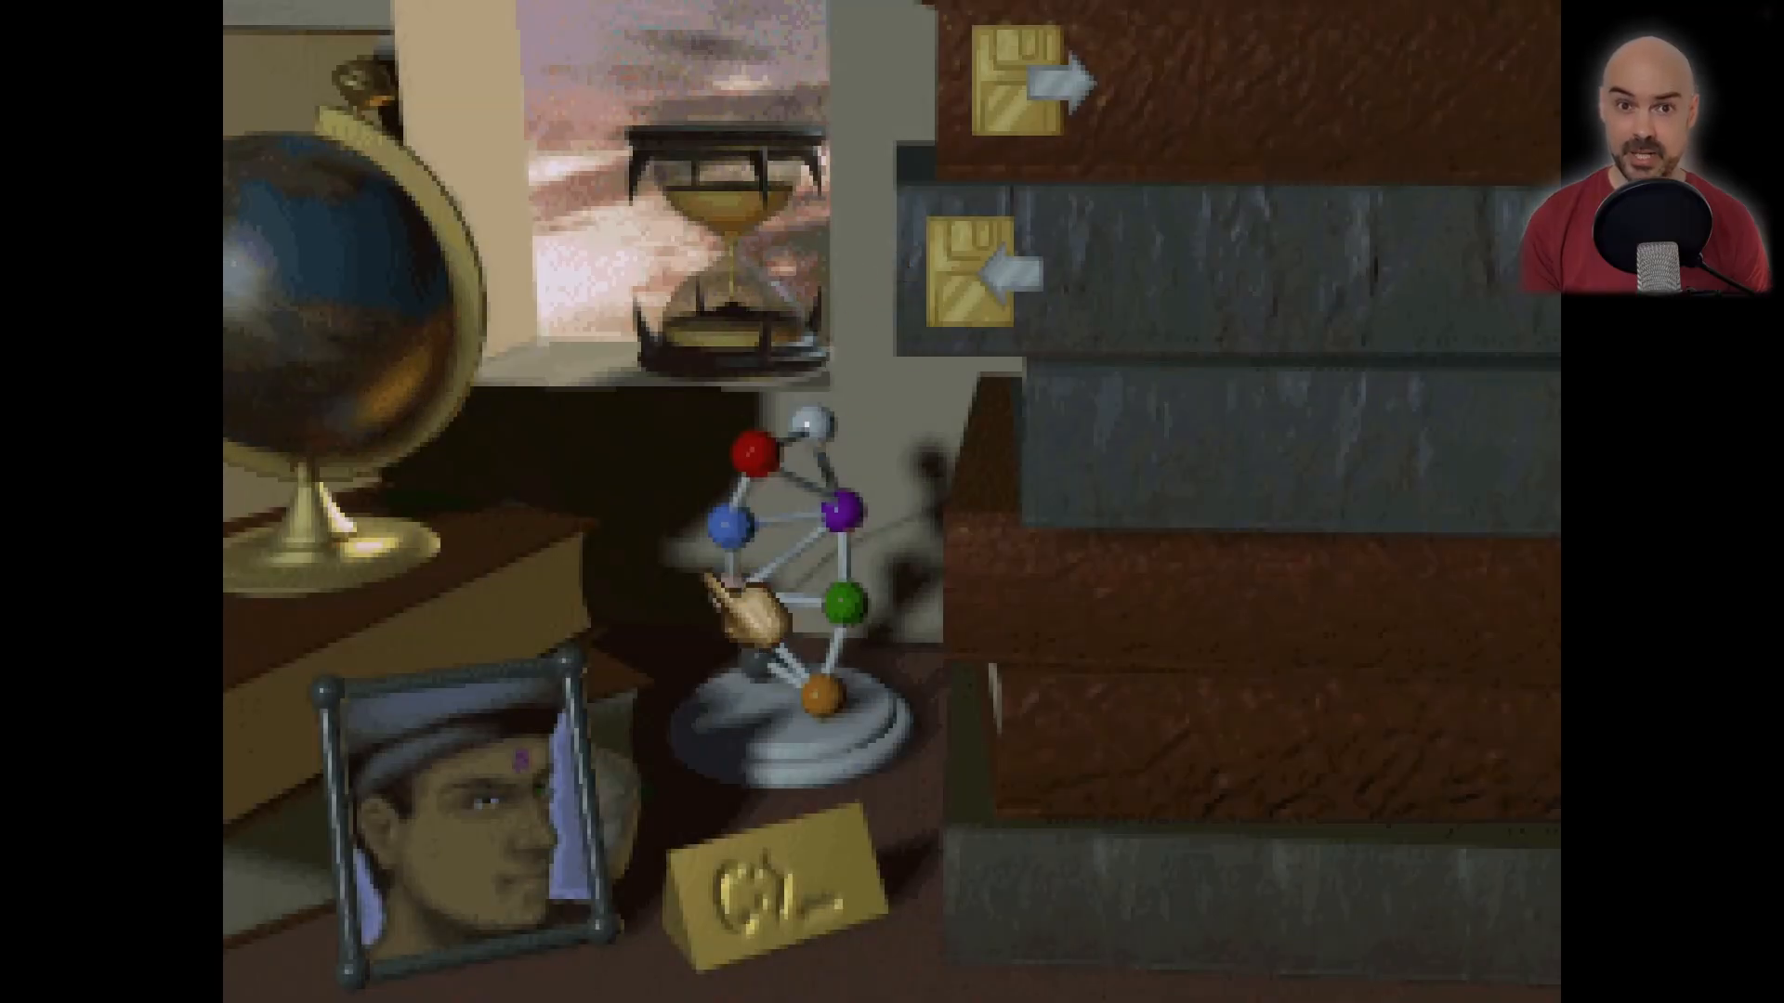
# Exit the game and return to the level editor's map
pyautogui.click(773, 882)
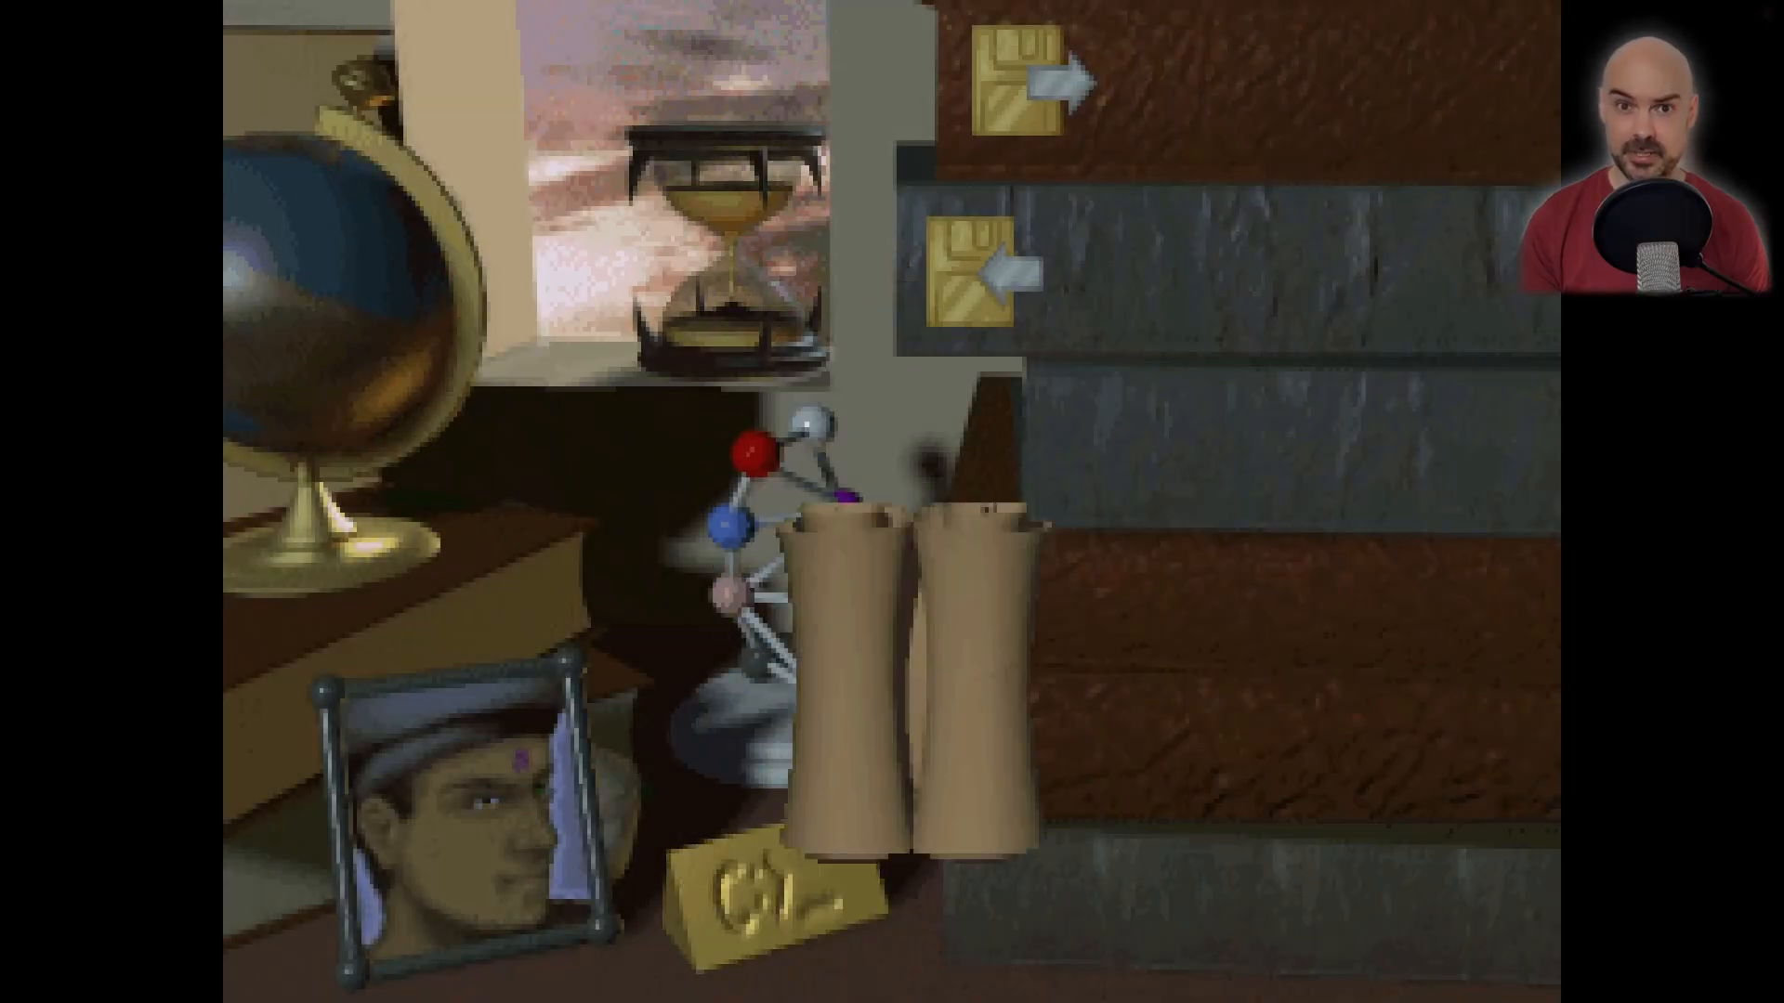
pyautogui.click(541, 555)
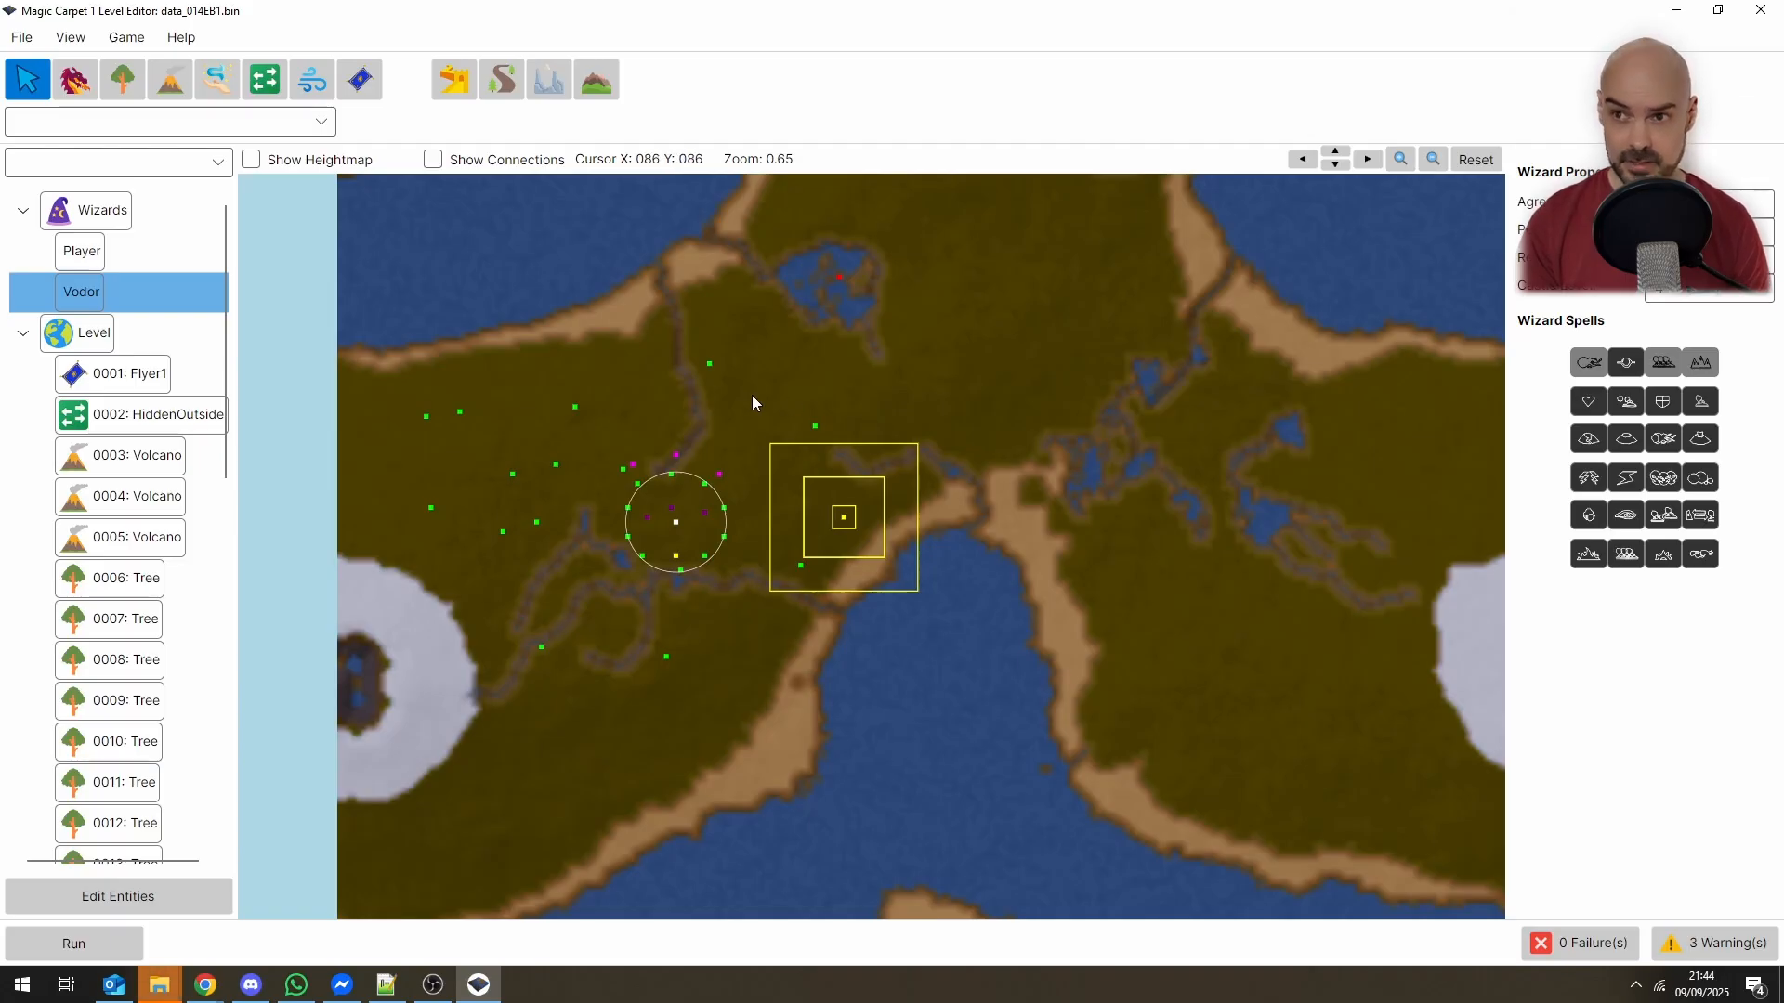
pyautogui.scroll(-5, 743, 403)
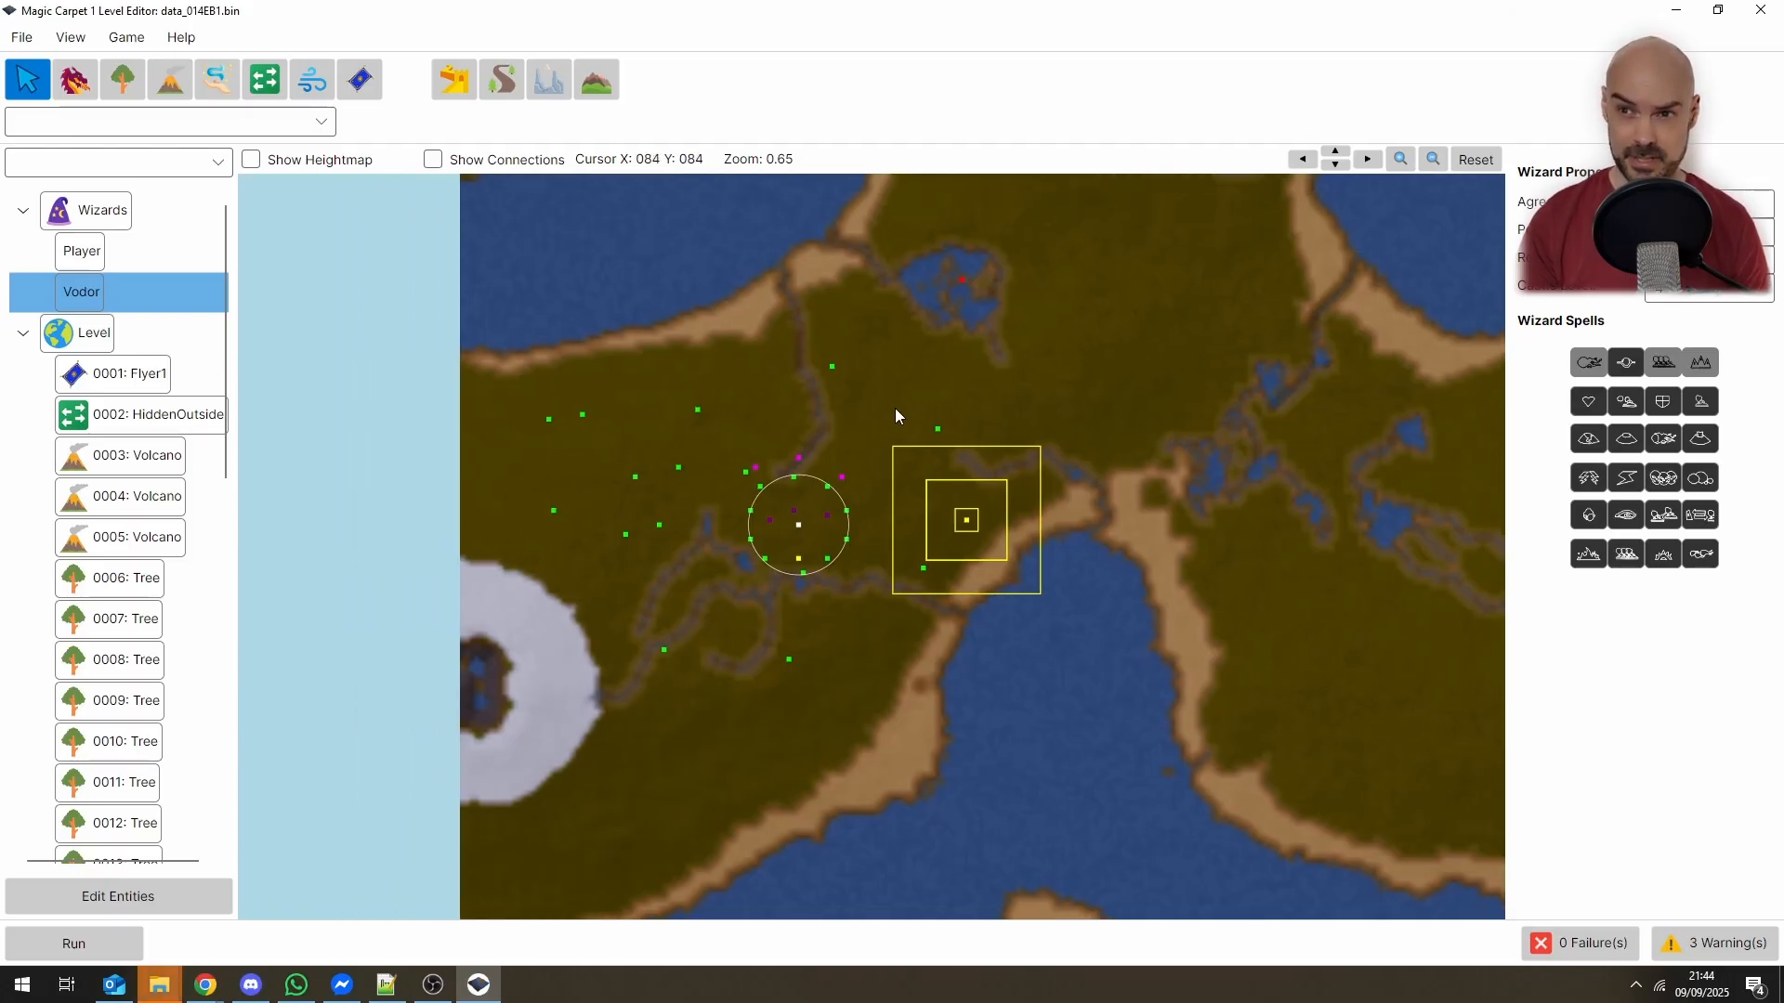
pyautogui.moveTo(727, 382); pyautogui.dragTo(655, 406, button='middle')
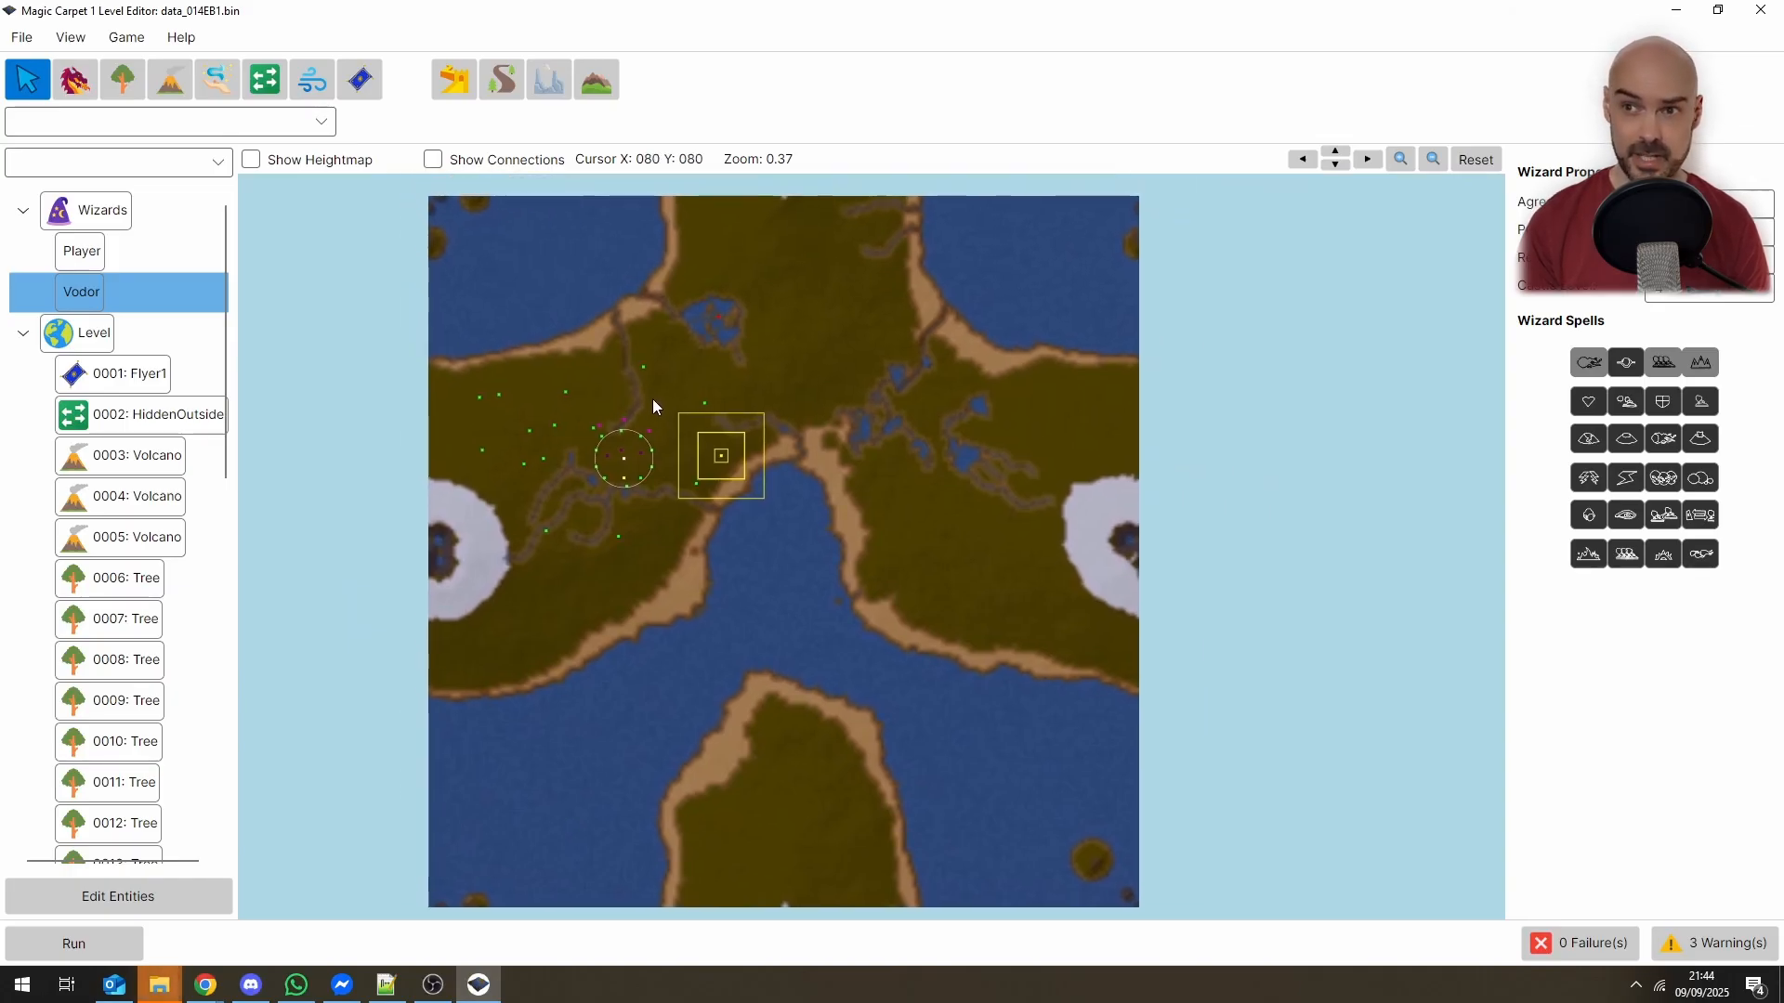
# Open the editor's online help wiki in the browser and look through the guide on building a basic level
pyautogui.click(181, 37)
pyautogui.click(190, 93)
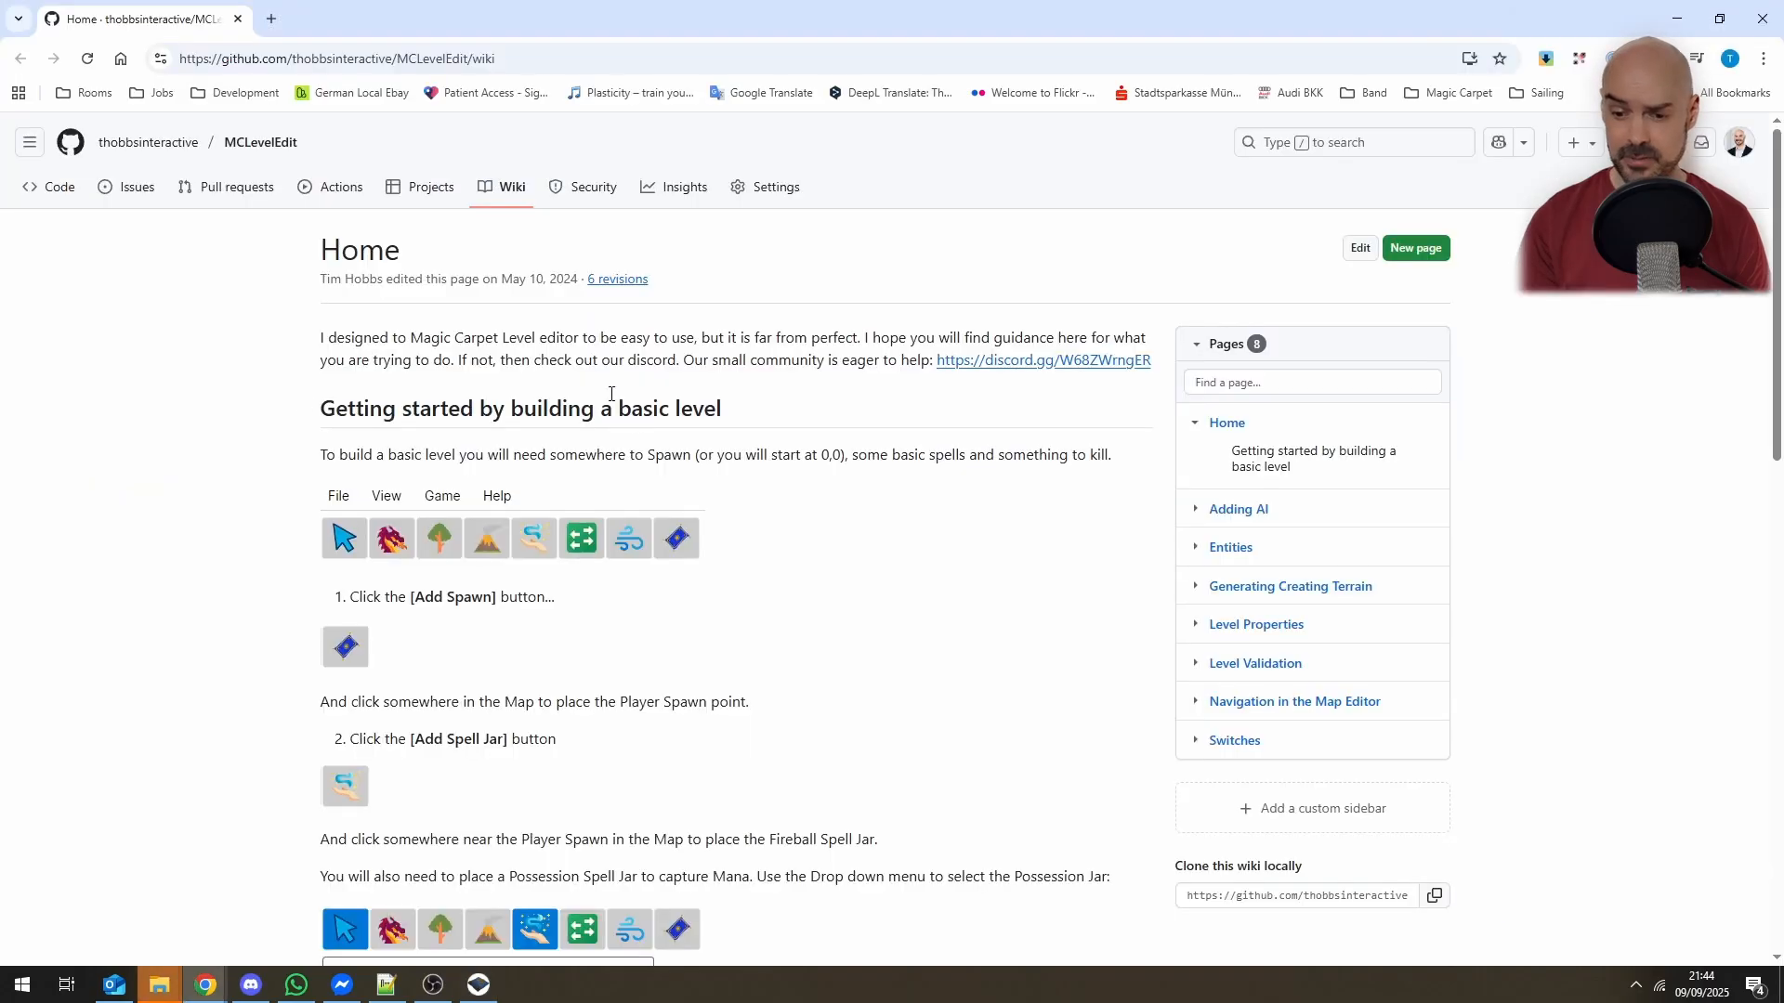
pyautogui.scroll(-7, 640, 436)
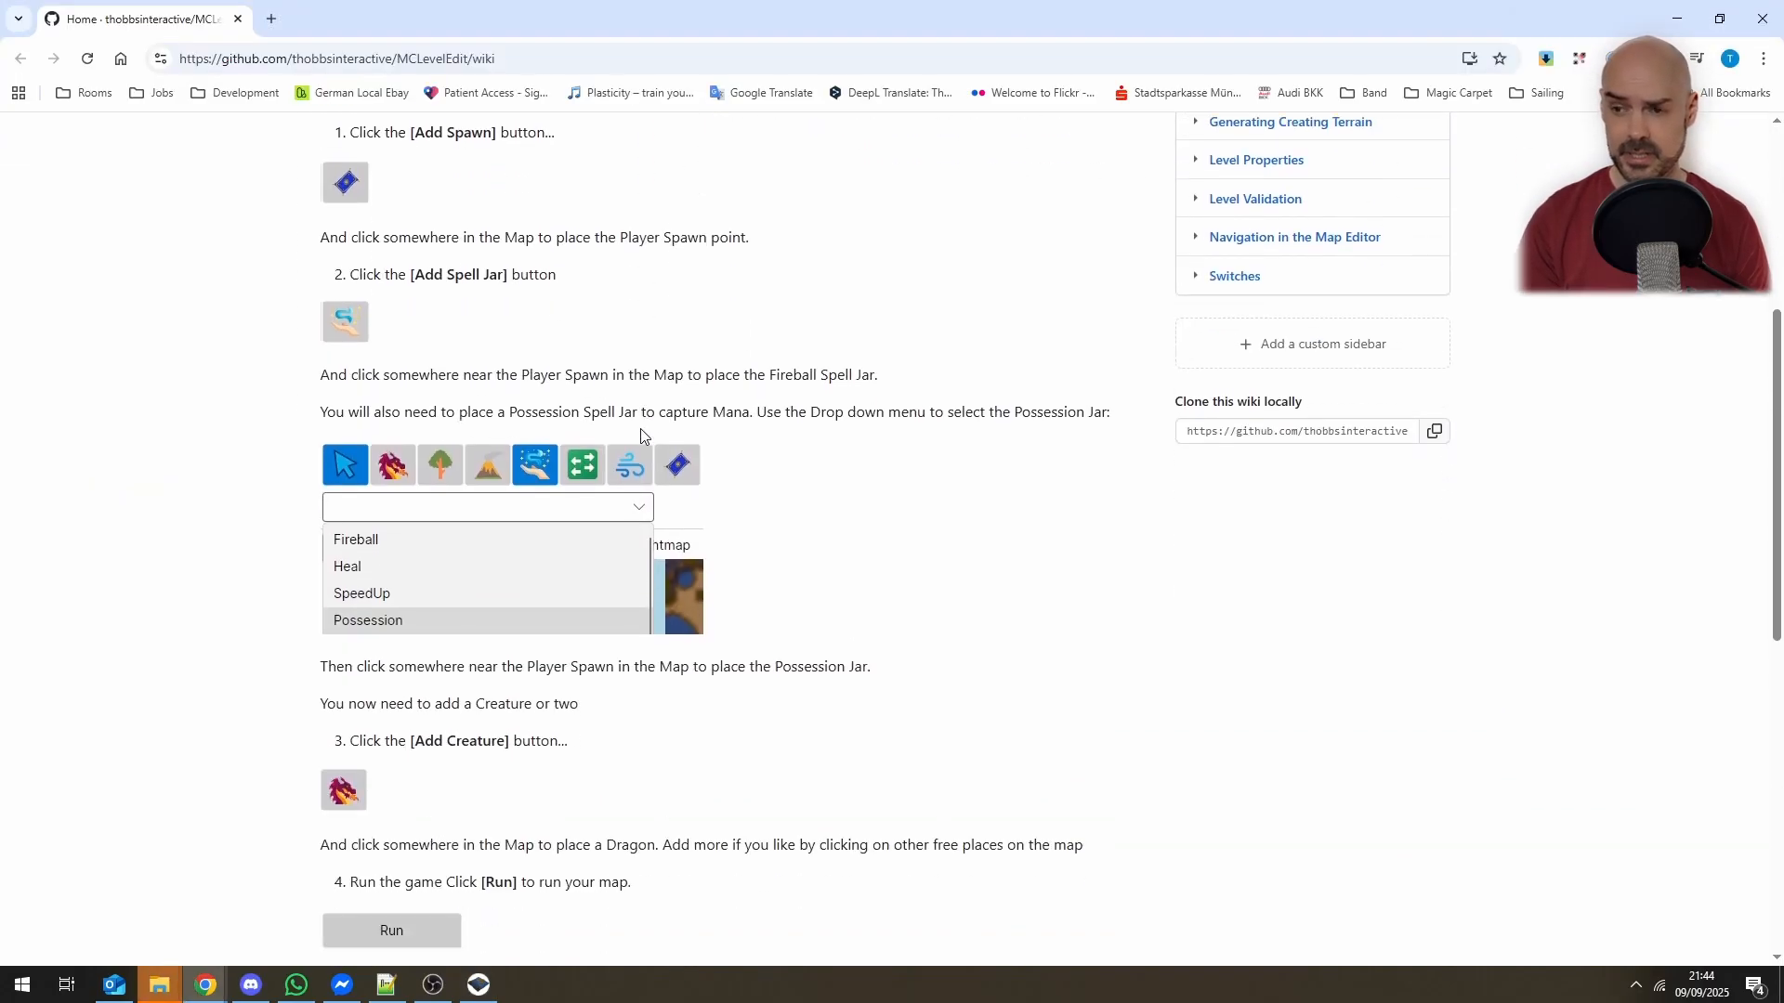
pyautogui.scroll(-4, 639, 437)
pyautogui.scroll(11, 639, 429)
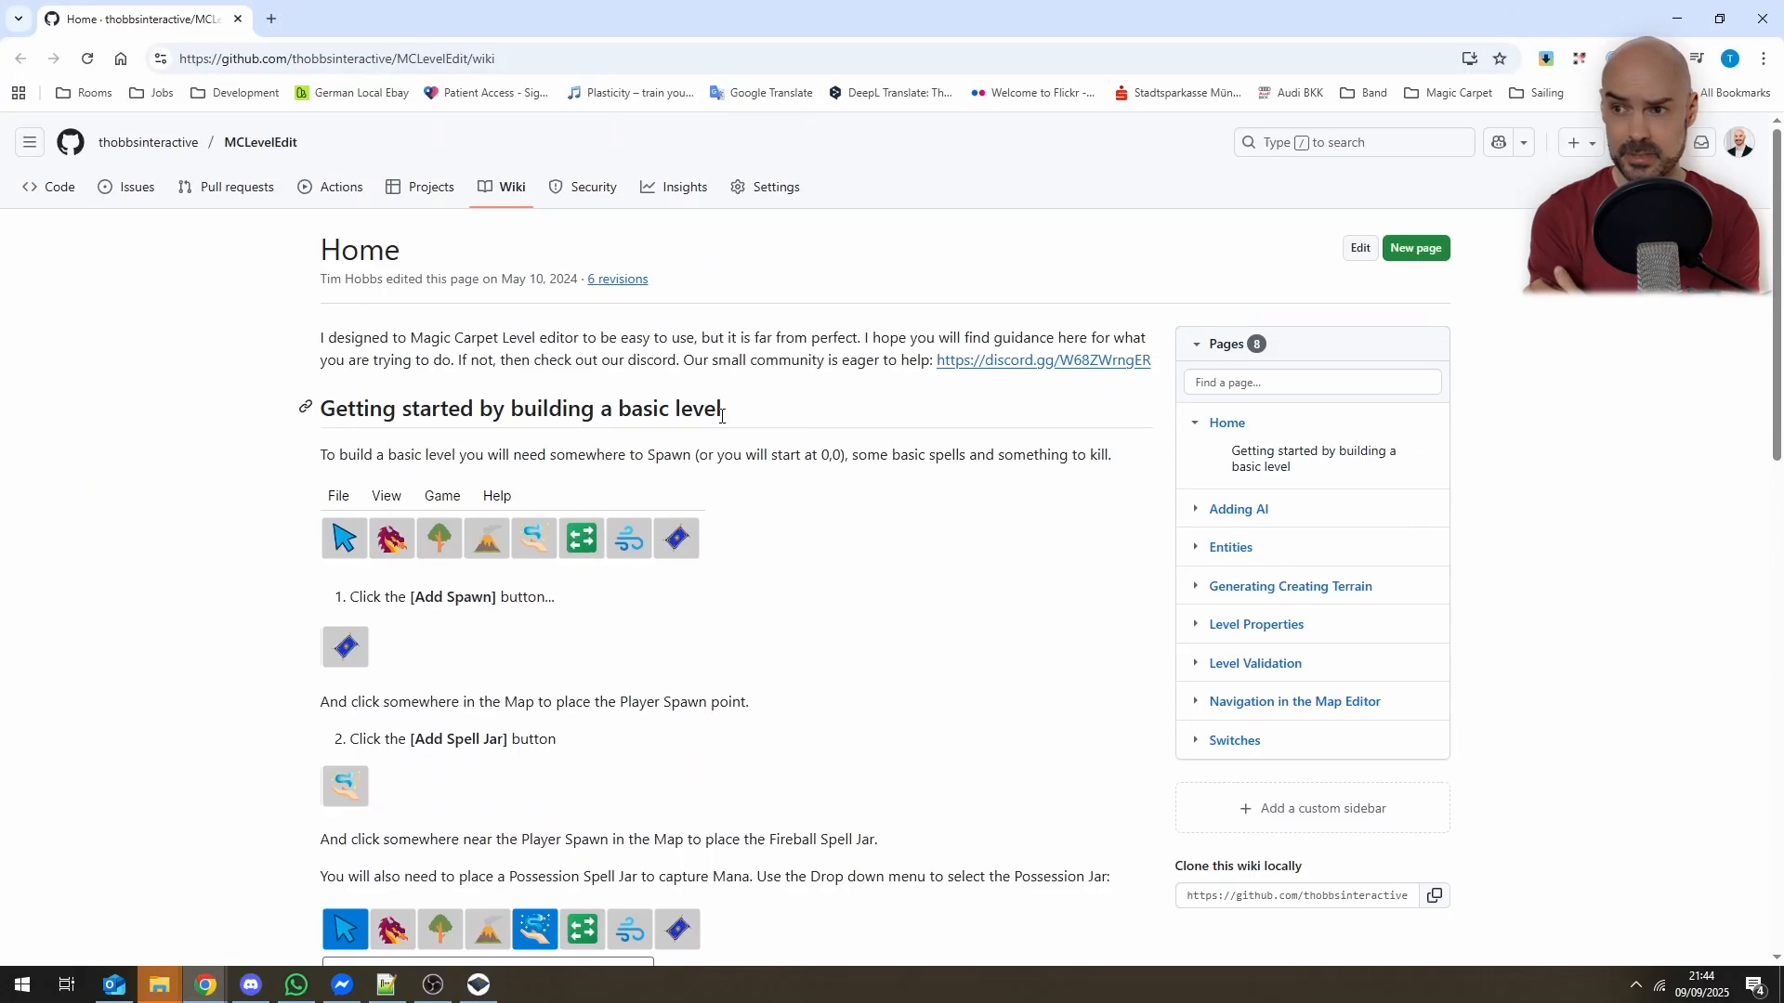